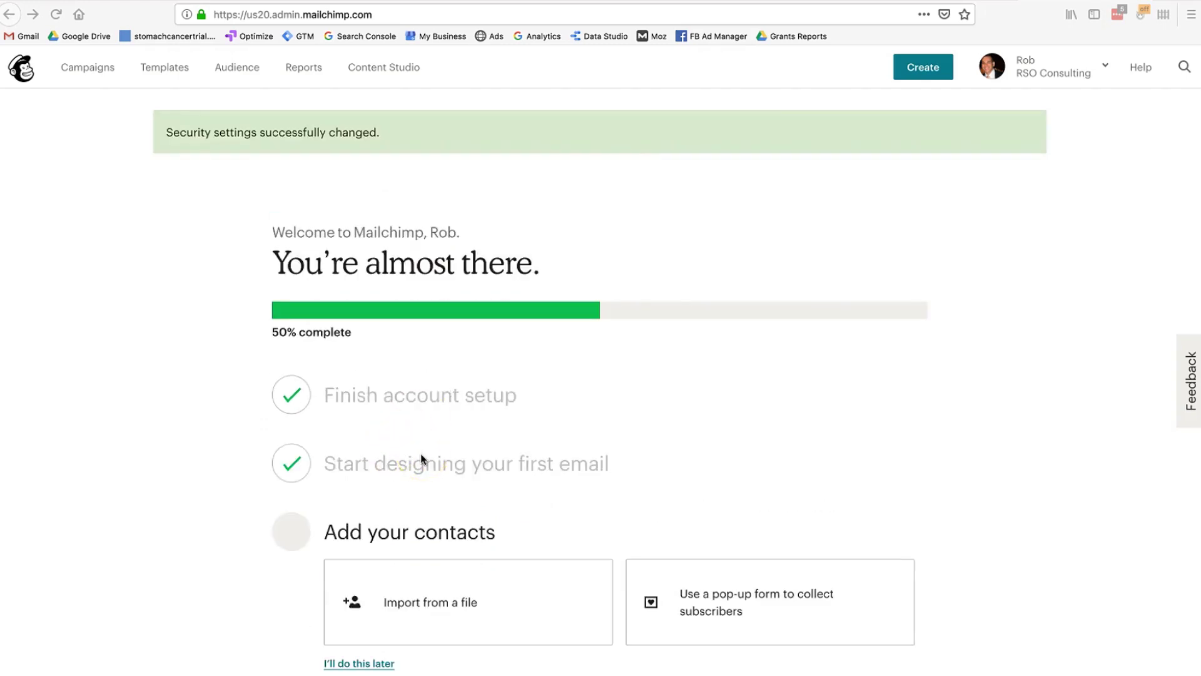
- Create a new email template from the featured "Make an Announcement" layout
click(177, 75)
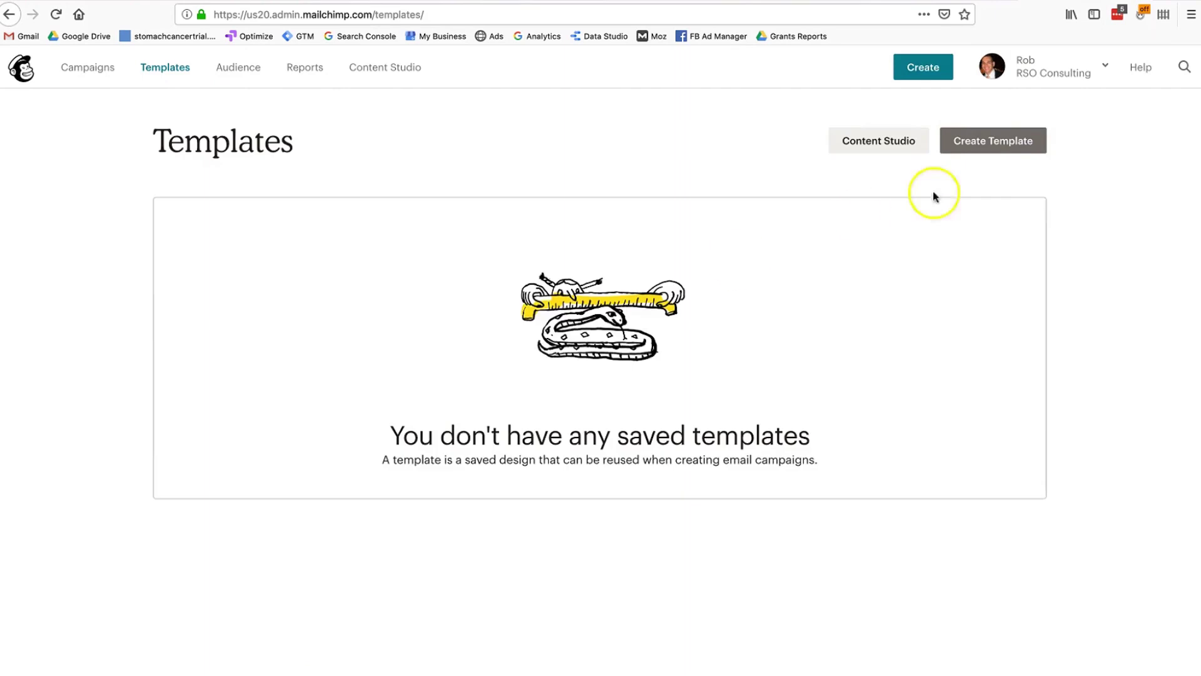
click(986, 152)
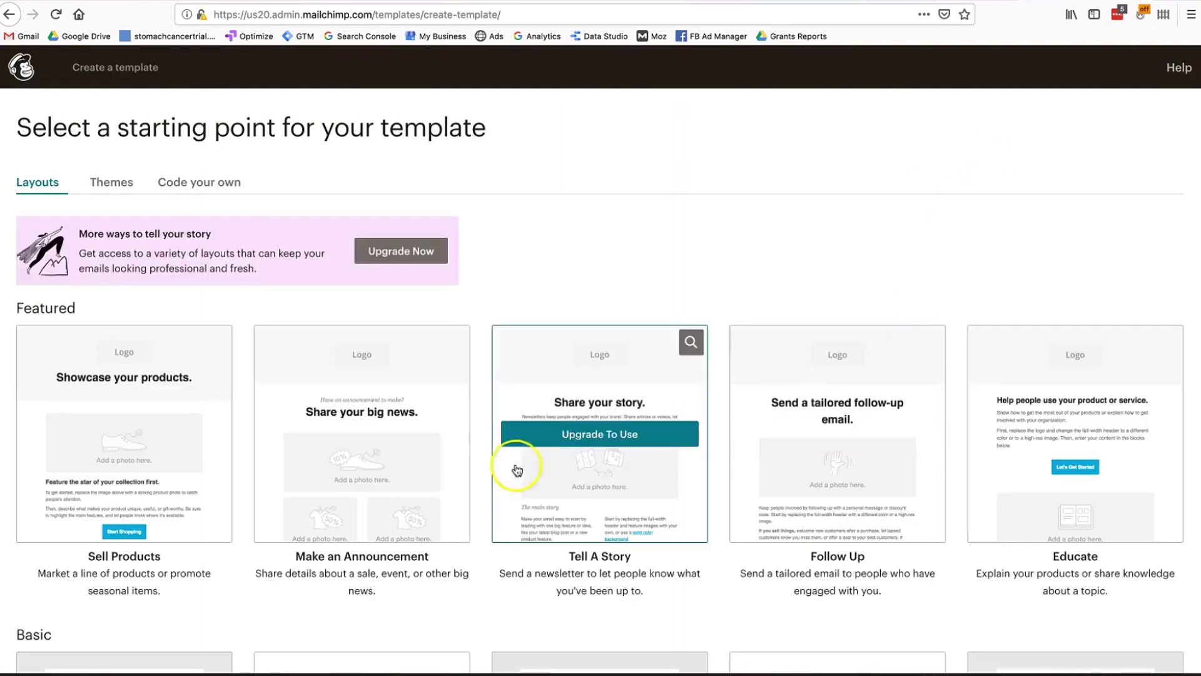
click(346, 477)
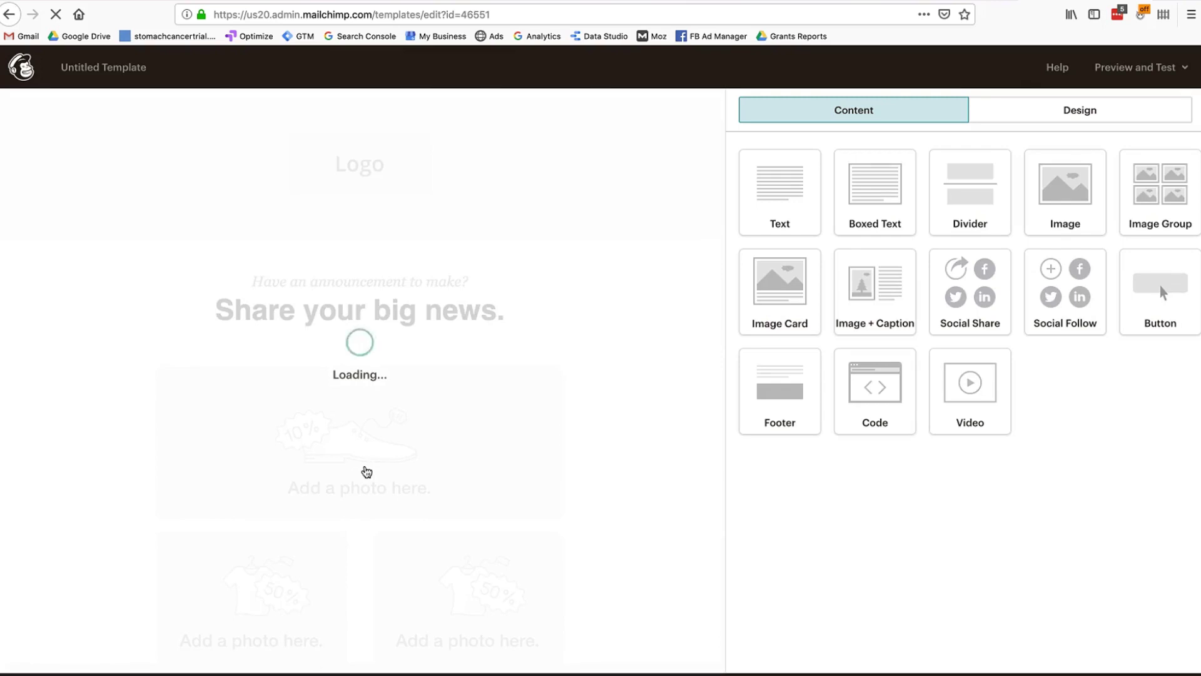
- Replace the header's logo placeholder with RSO_10year_logo1_final_big.jpg, uploaded from the Desktop folder
click(396, 202)
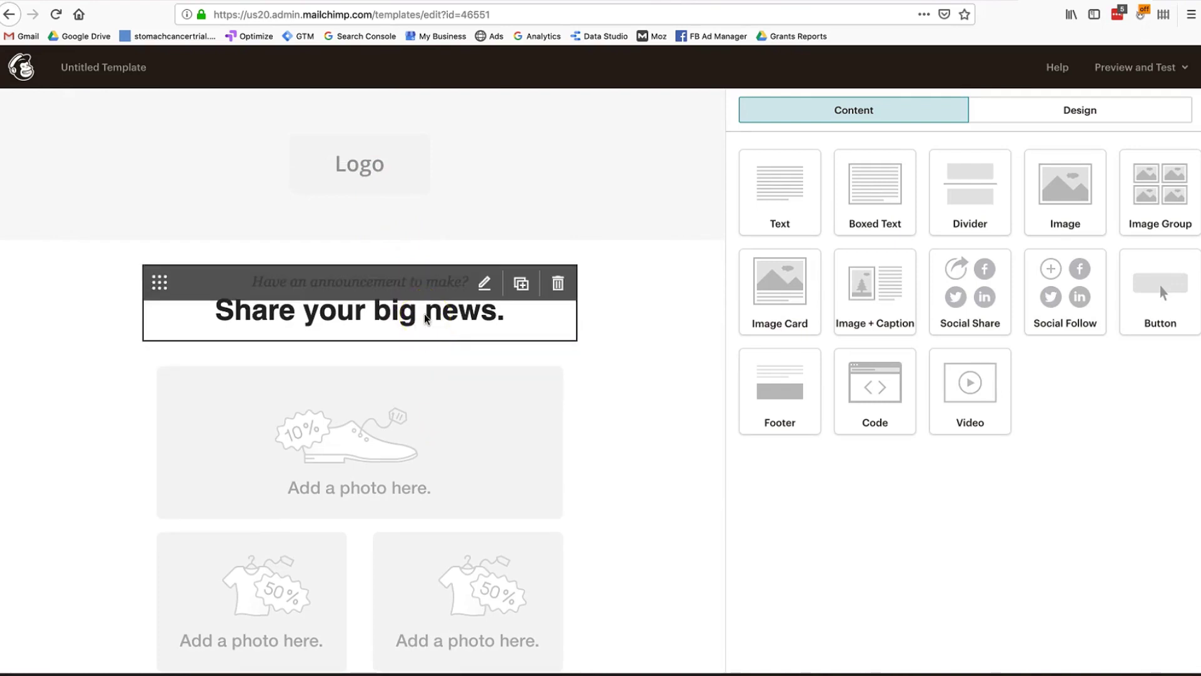
scroll(448, 455, down, 3)
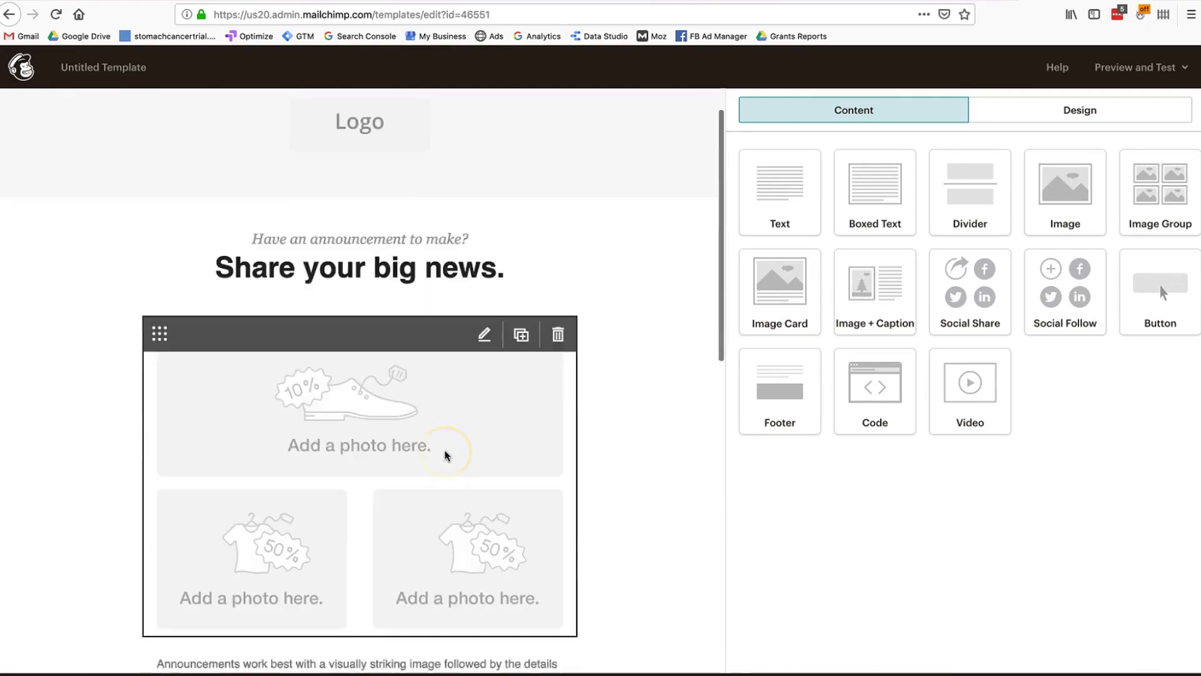
scroll(448, 456, down, 2)
scroll(445, 456, up, 5)
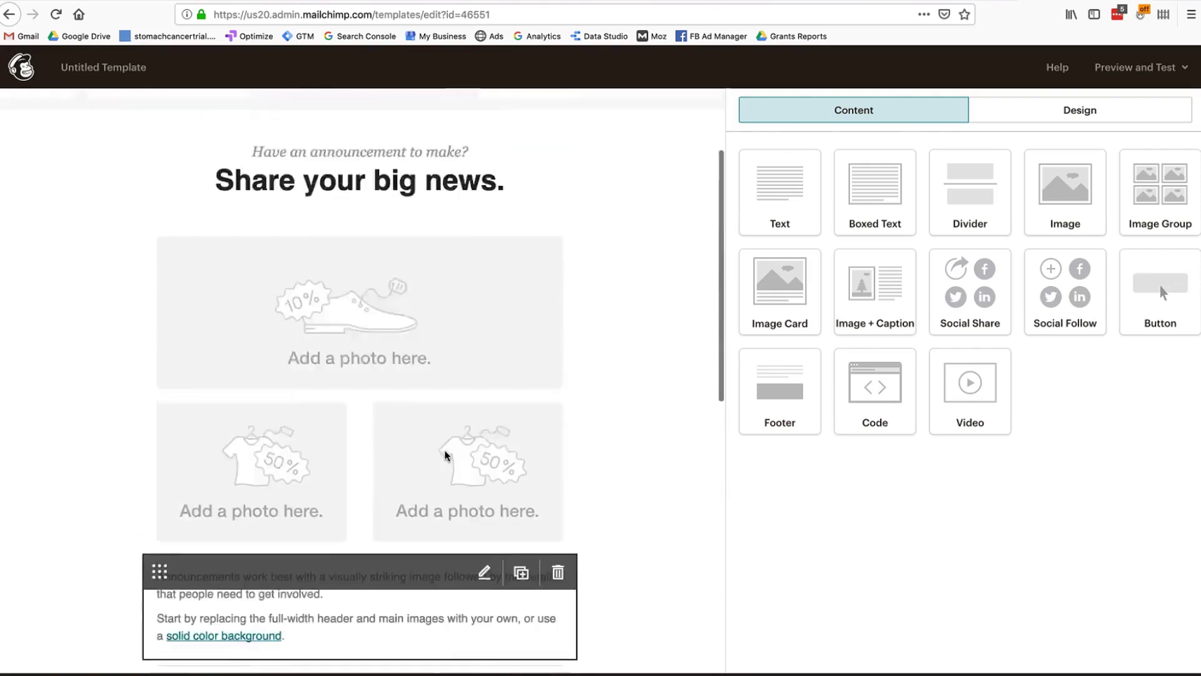
click(497, 187)
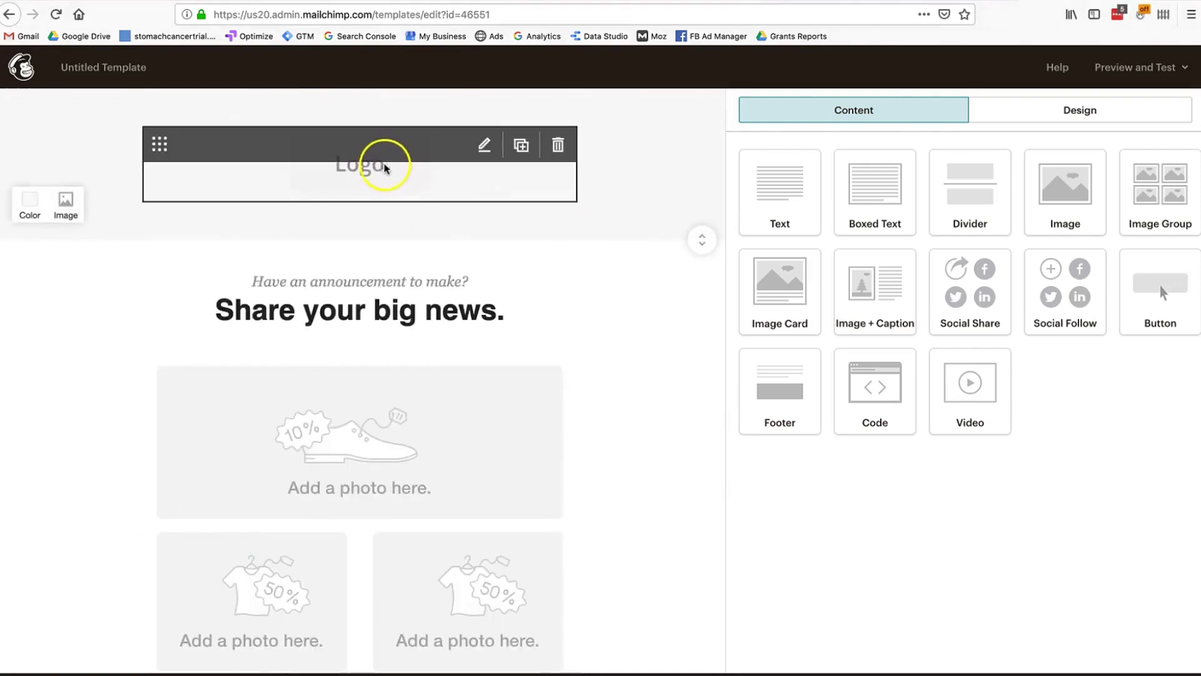
click(483, 146)
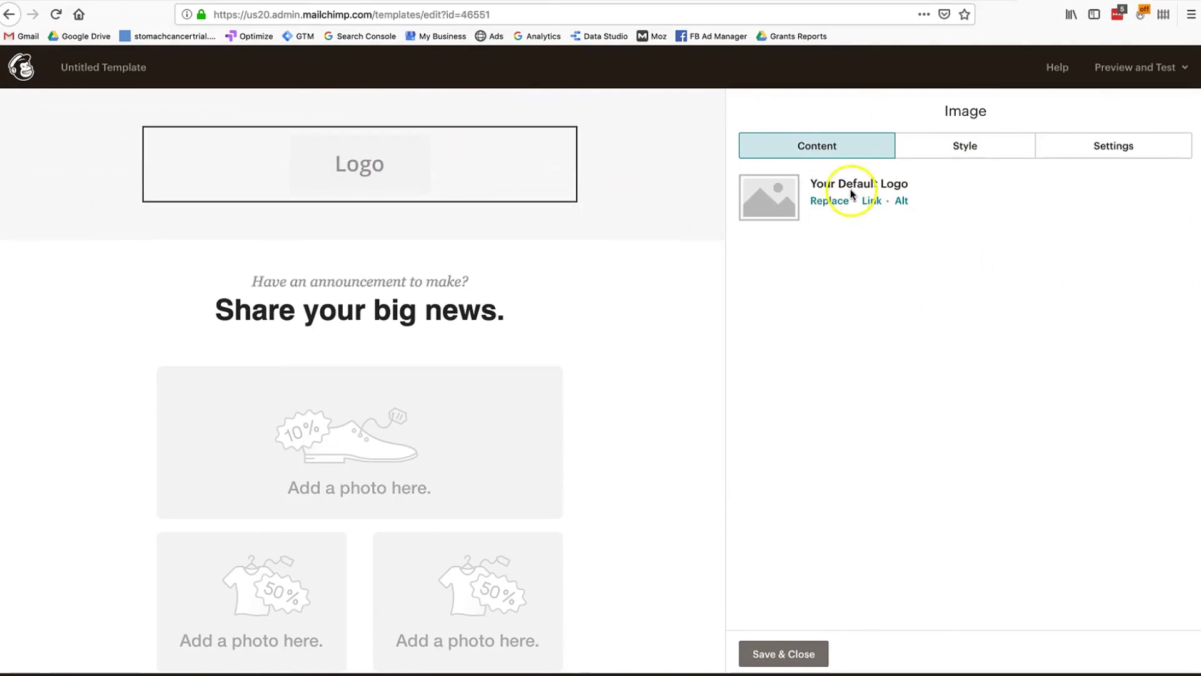
click(815, 201)
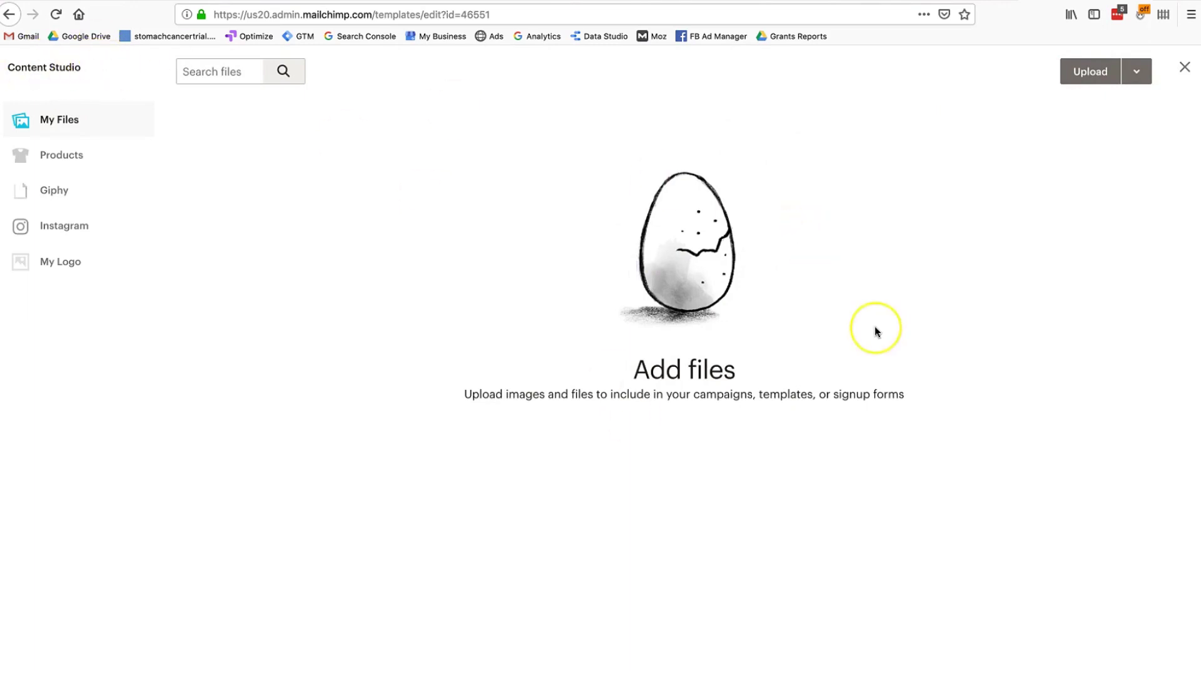
click(1076, 72)
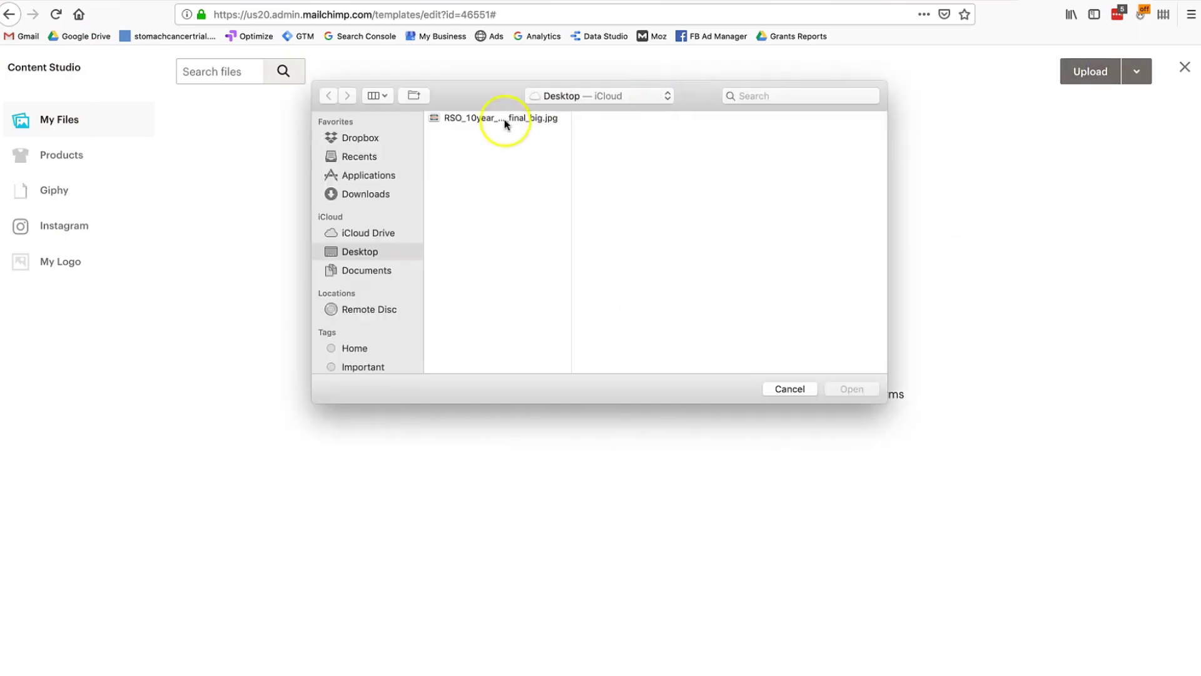
click(504, 119)
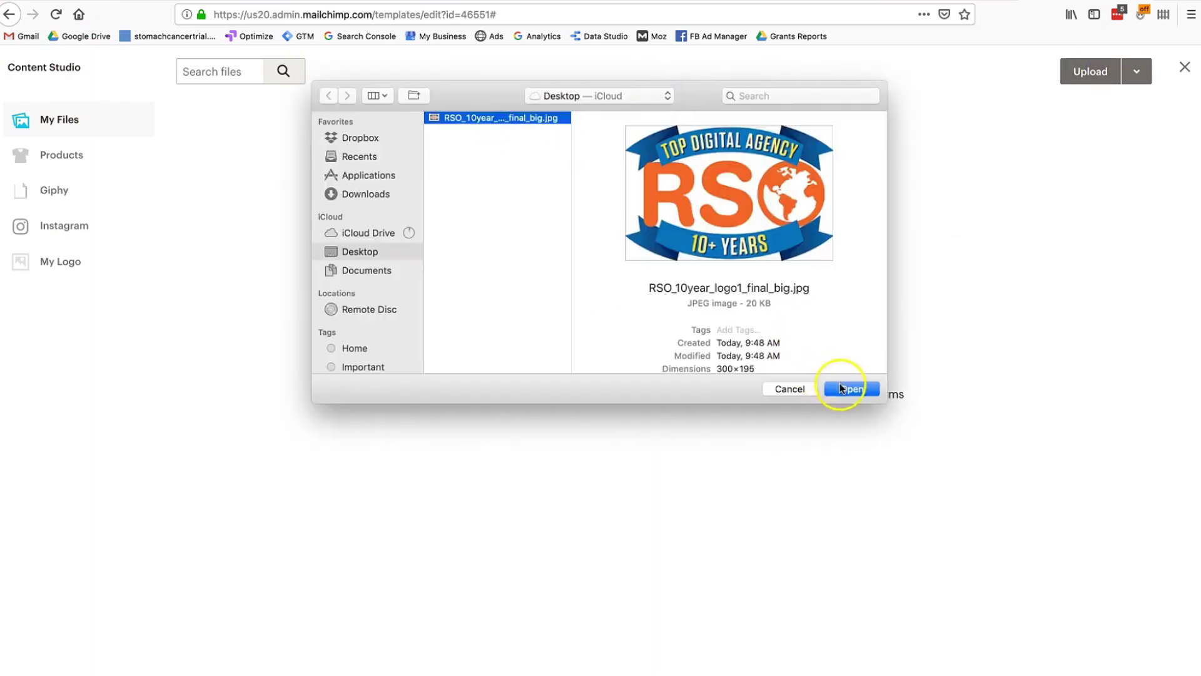
click(851, 388)
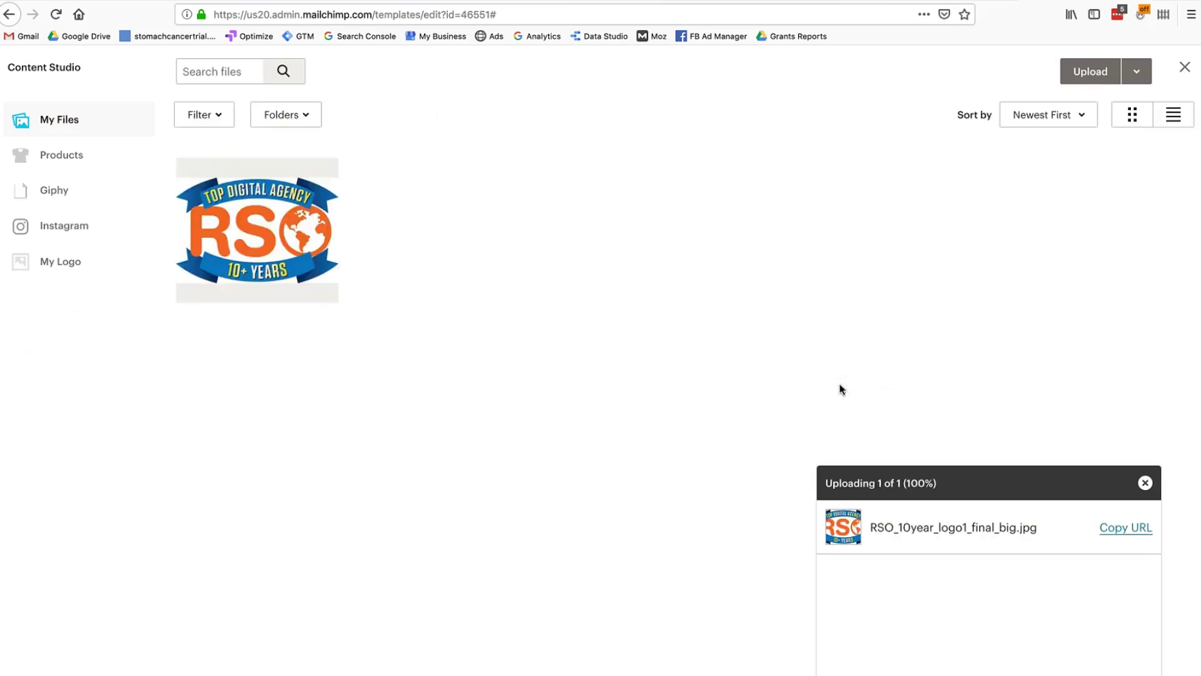
click(302, 232)
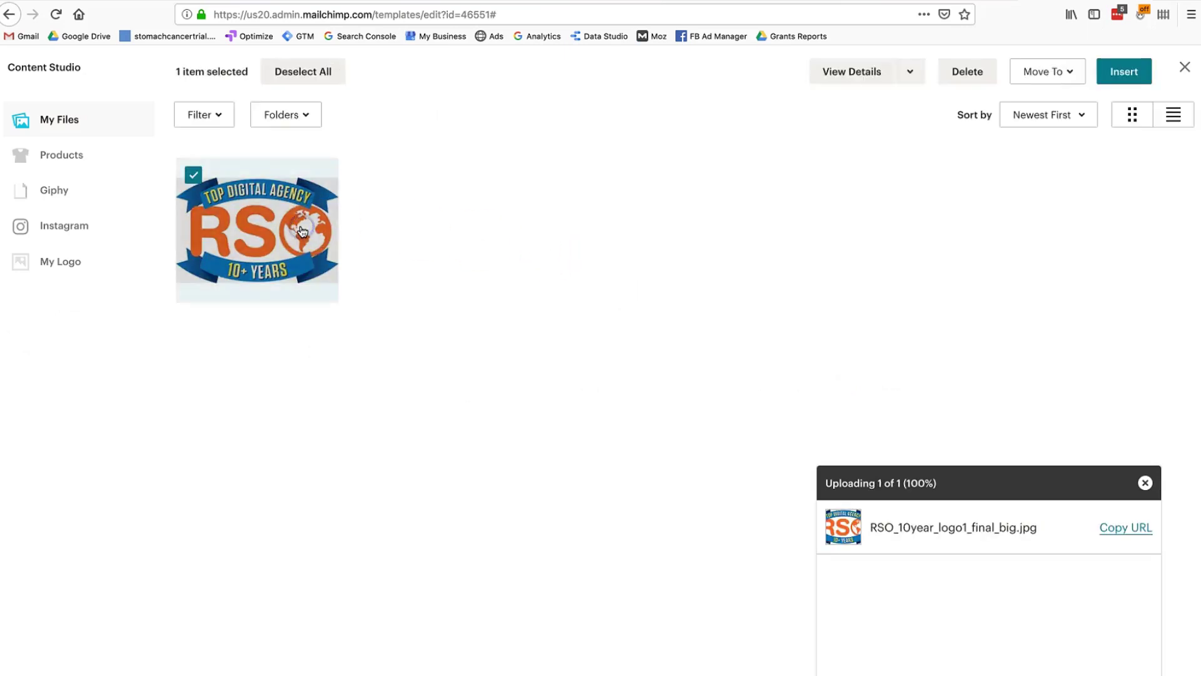
click(1139, 69)
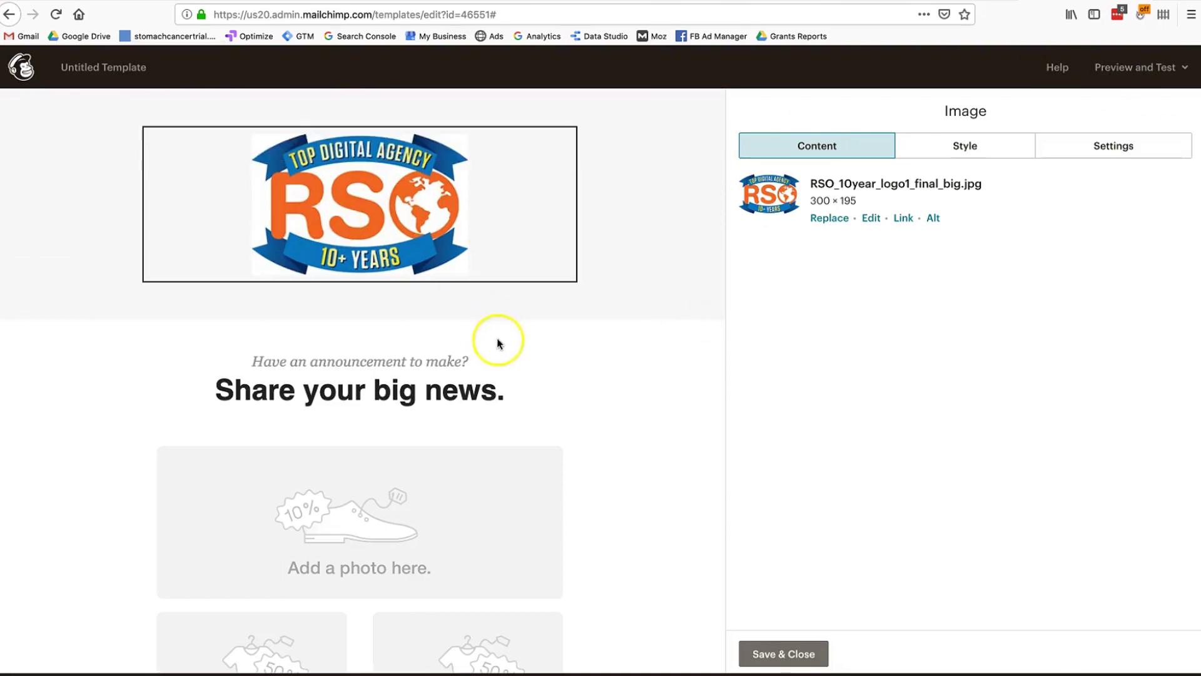
- Add a solid 1px border to the header logo image and save the image block
click(952, 142)
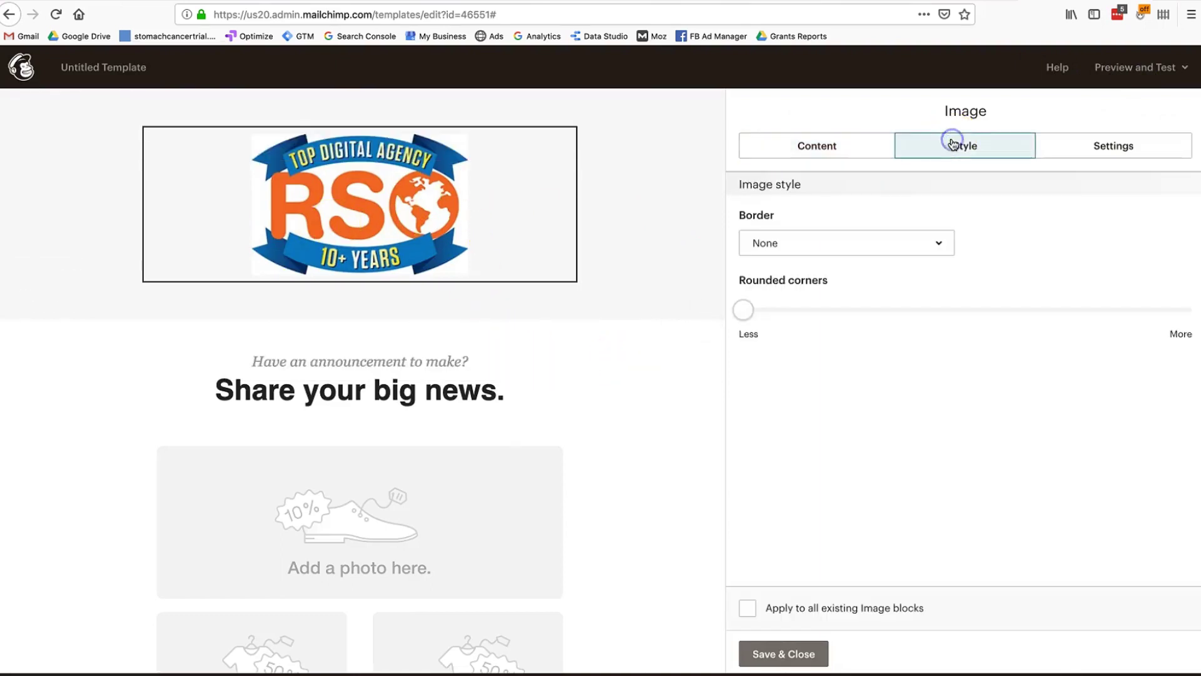
click(895, 244)
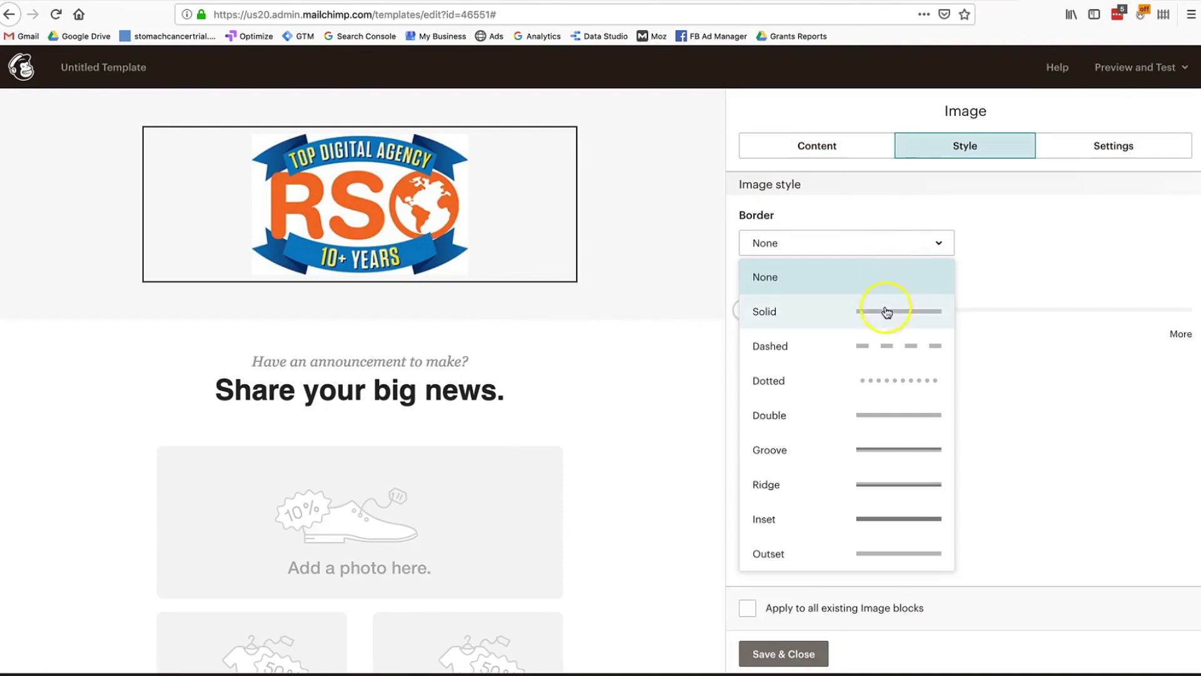
click(885, 312)
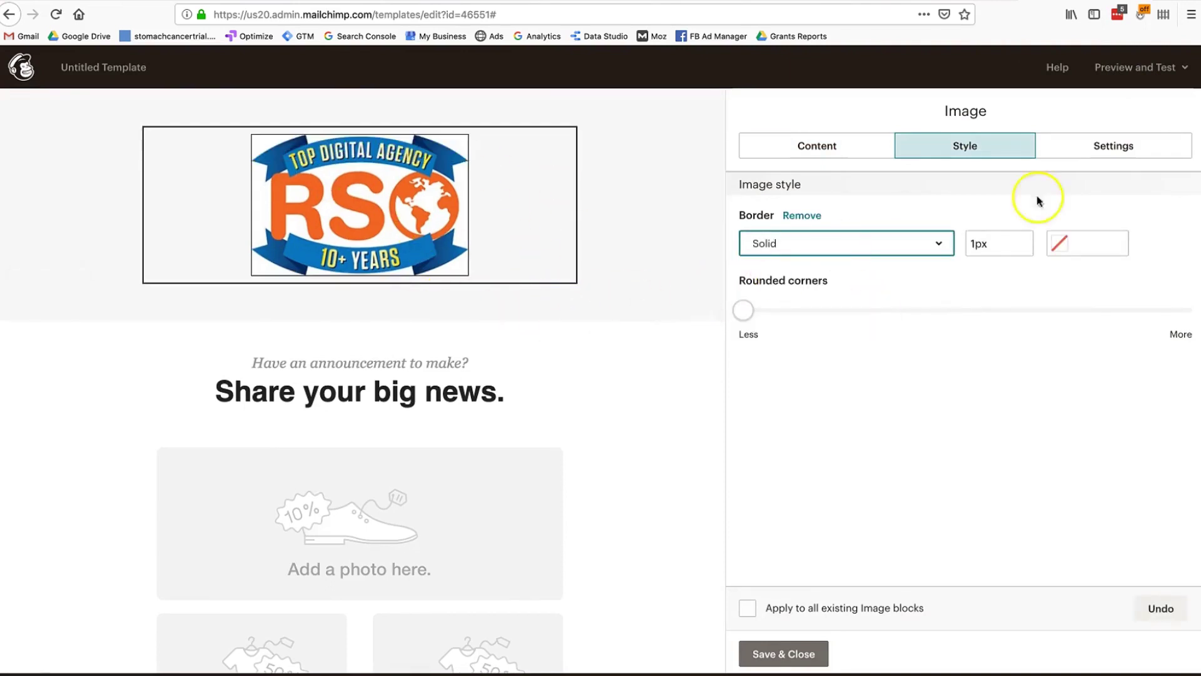
click(1115, 152)
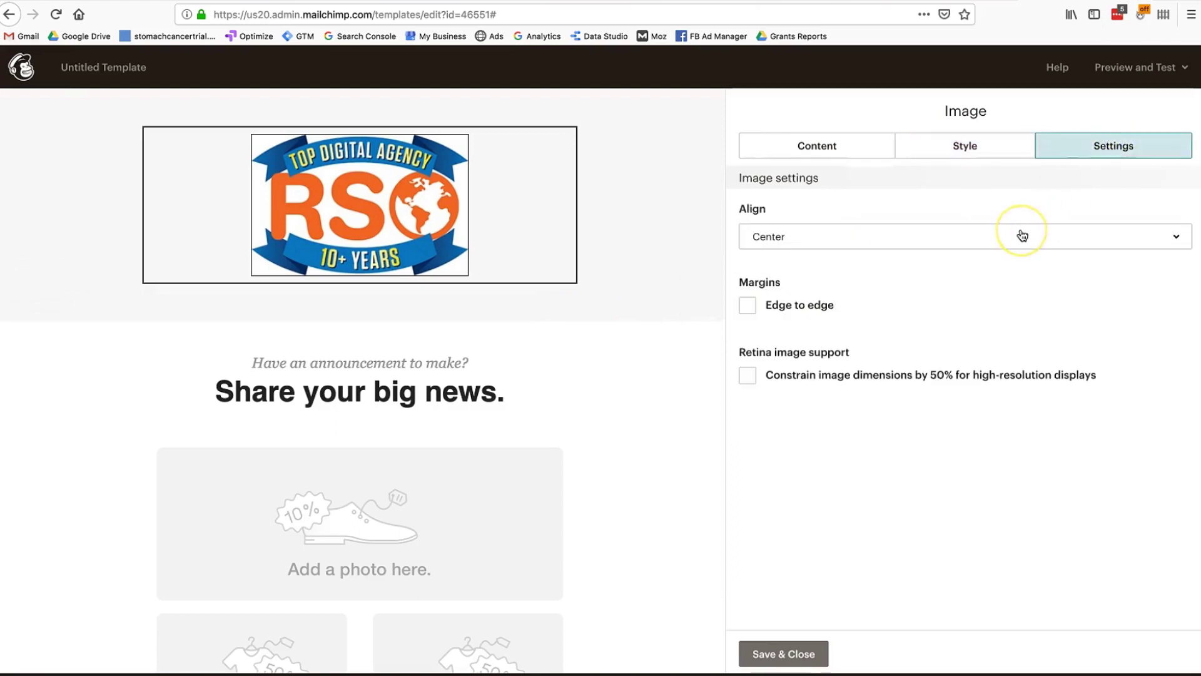
click(787, 304)
click(789, 305)
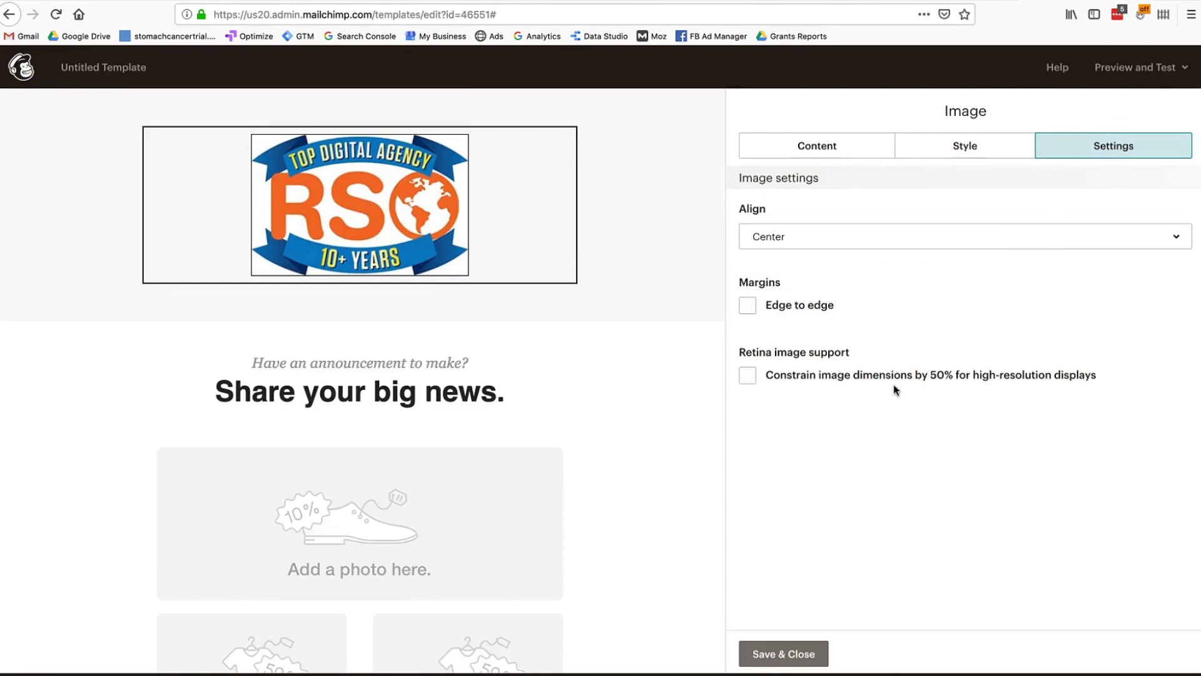
click(761, 653)
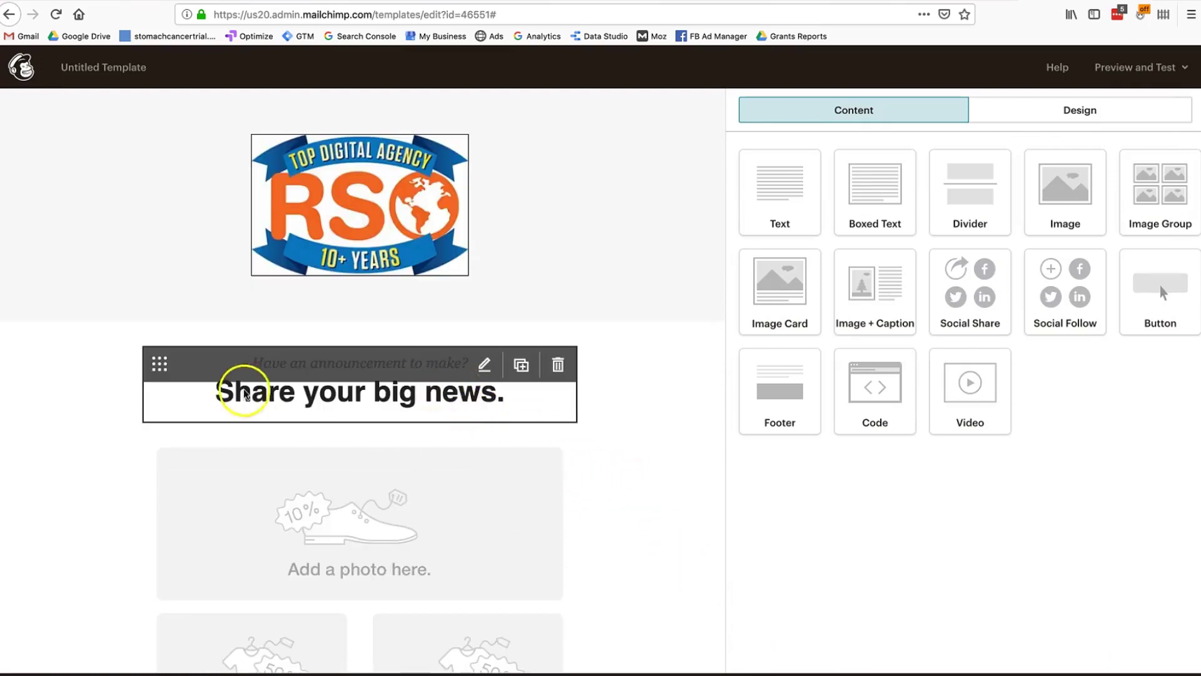
- Replace the "Share your big news." heading with "We are having a launch party!"
click(486, 366)
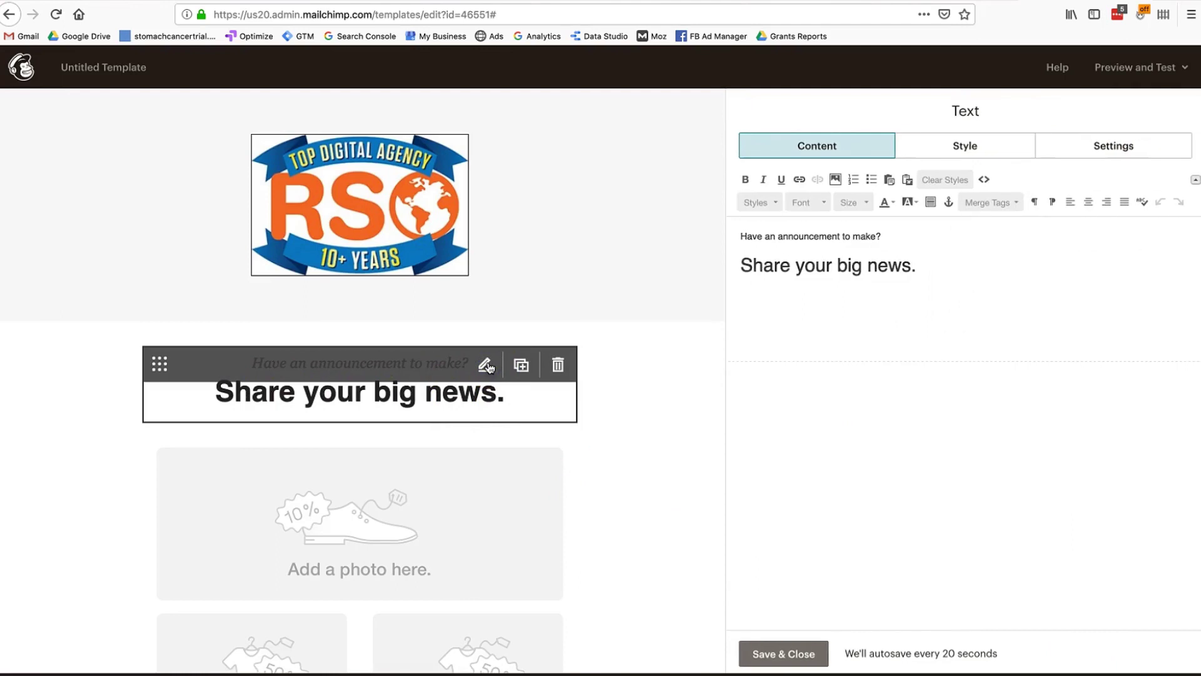
triple_click(746, 275)
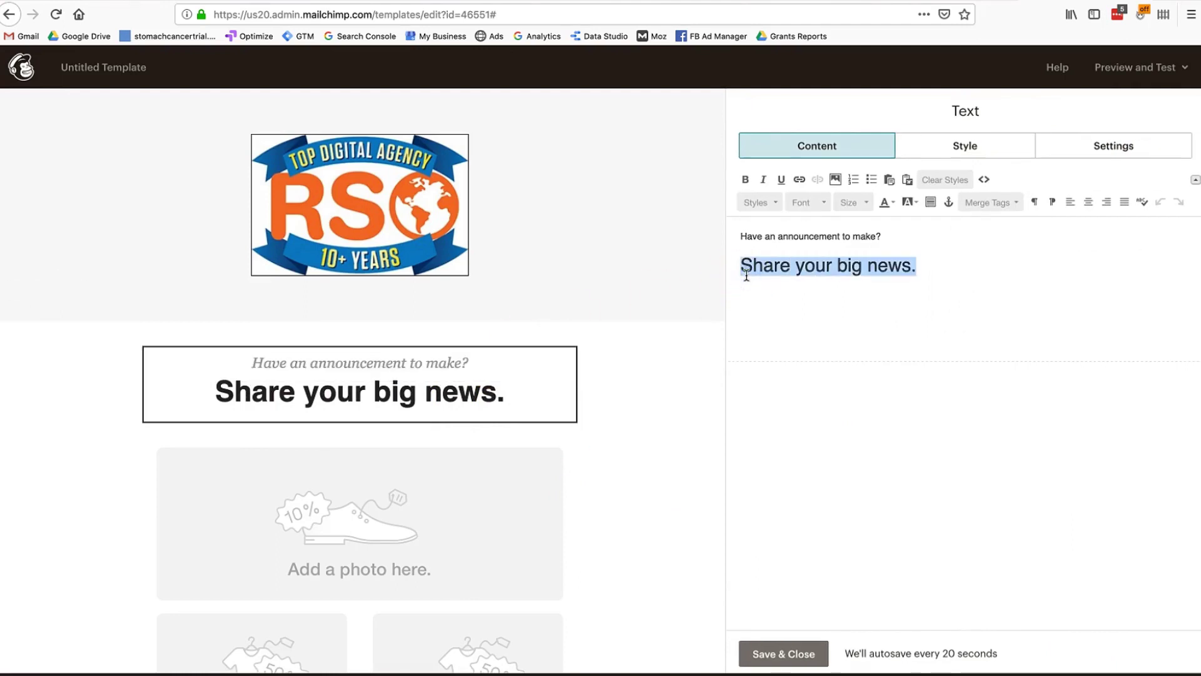
text(W)
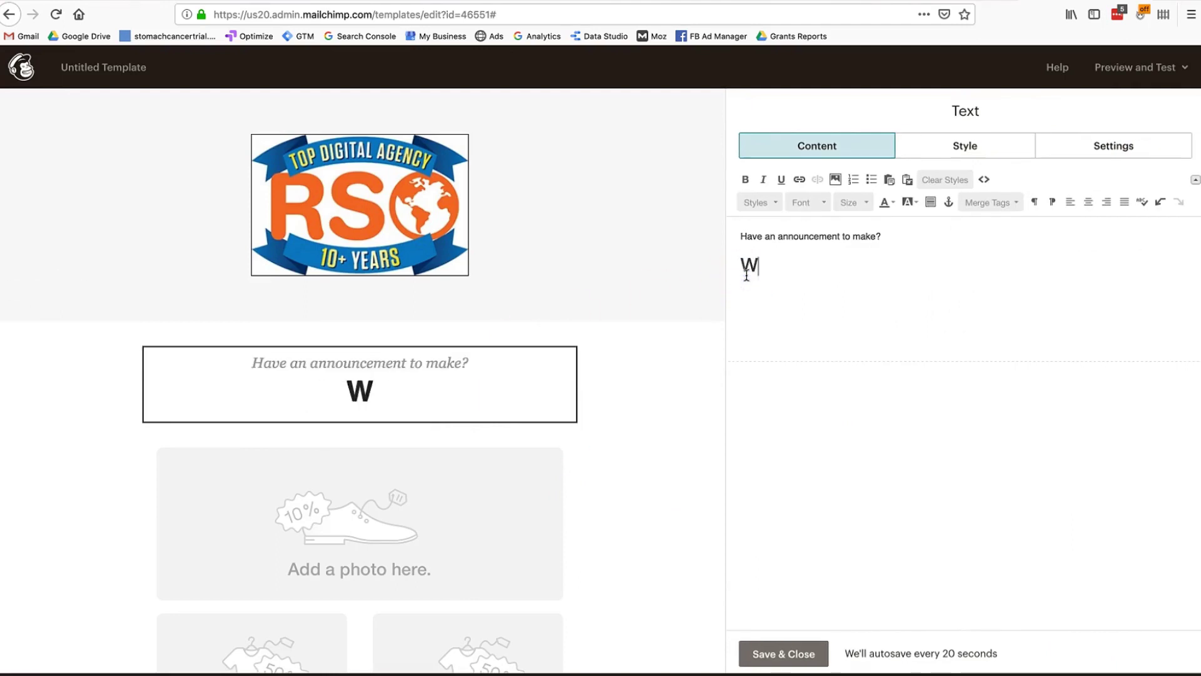
text(e are having a launch party!)
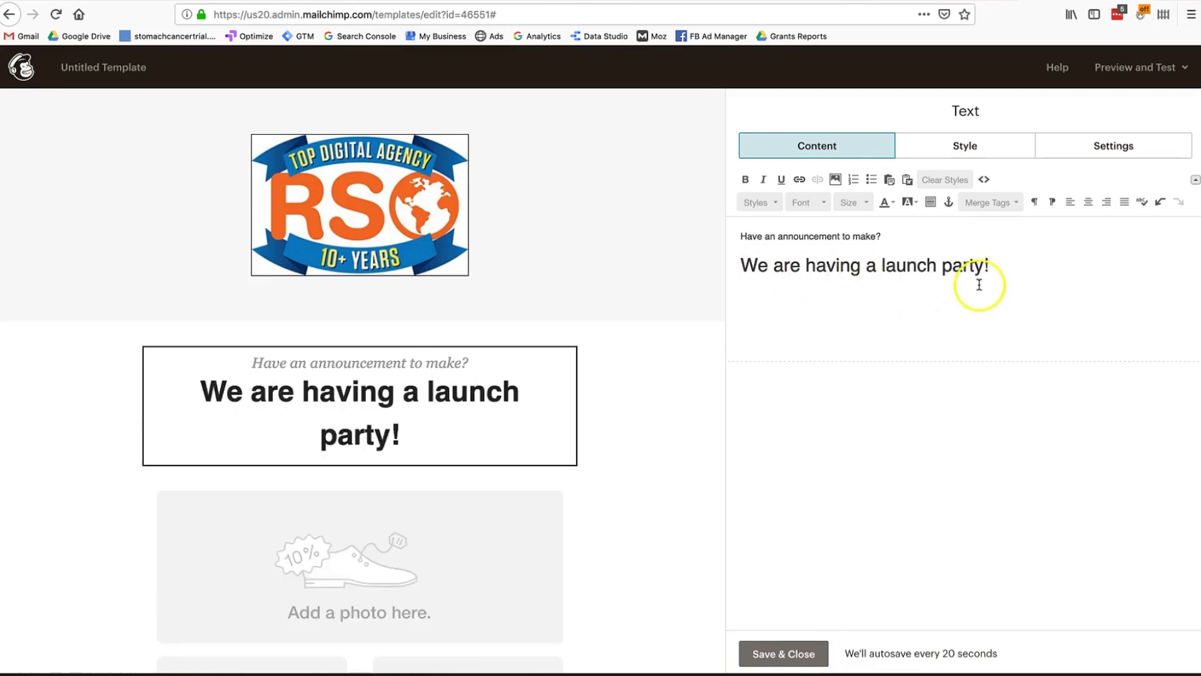
- Format the launch party heading as bold Arial text at size 21
drag(979, 284, 726, 269)
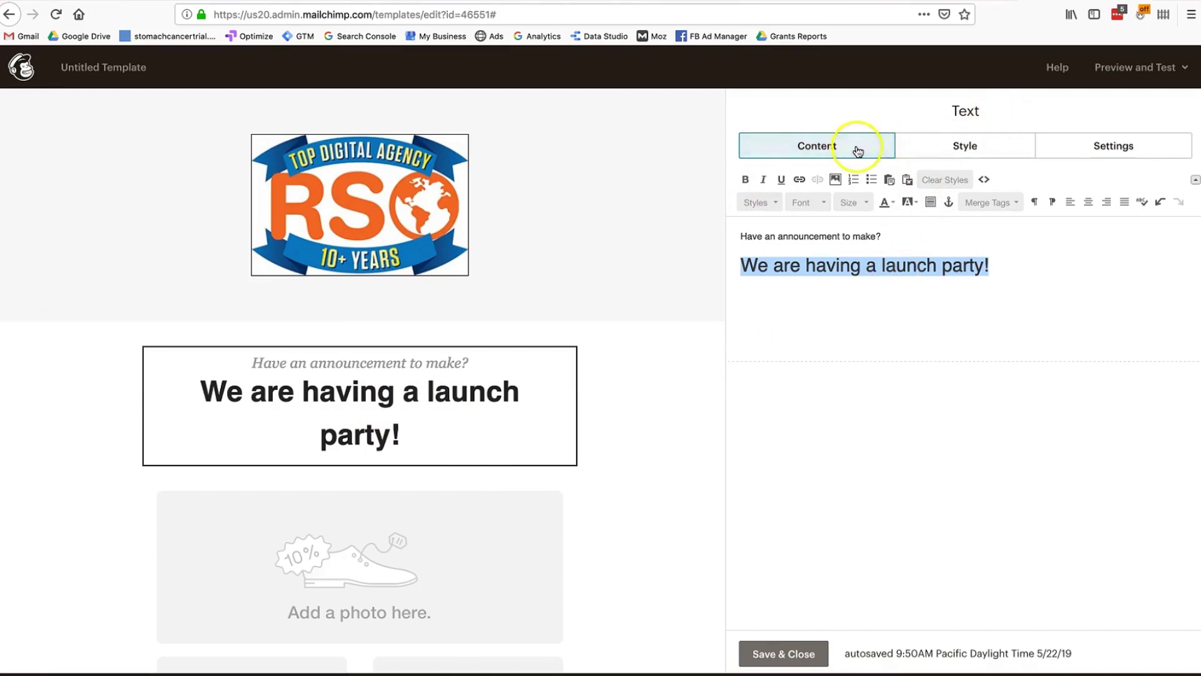
click(745, 180)
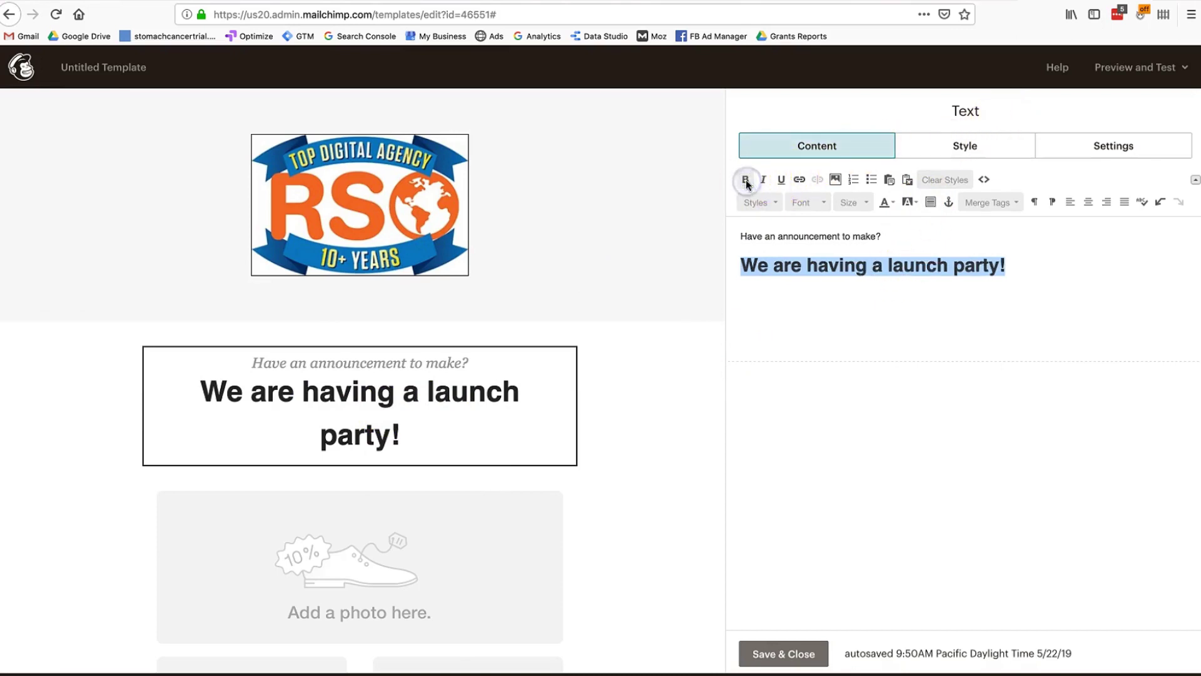
click(805, 203)
click(811, 238)
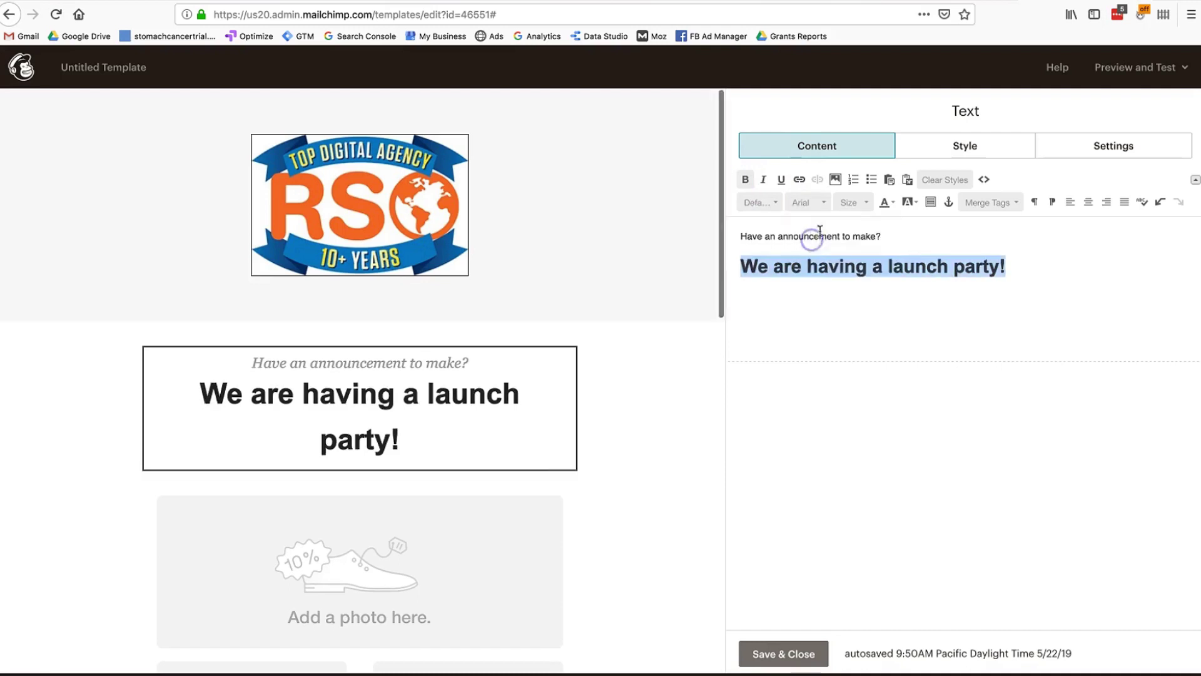
click(852, 202)
click(863, 270)
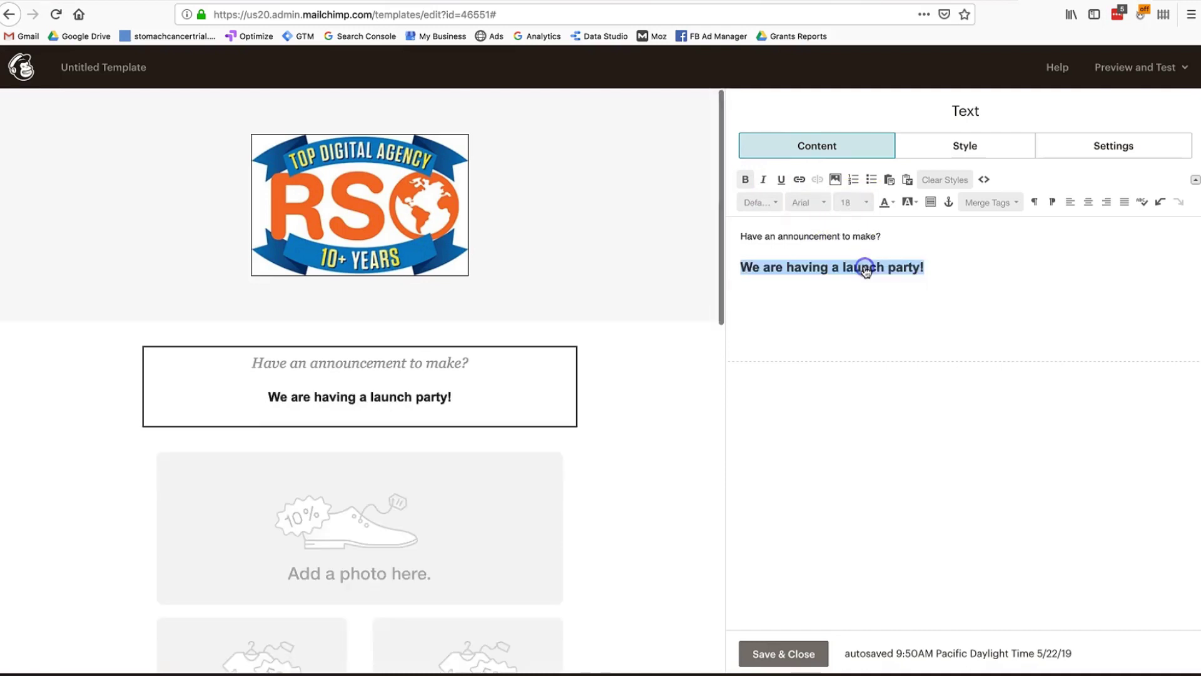
click(852, 202)
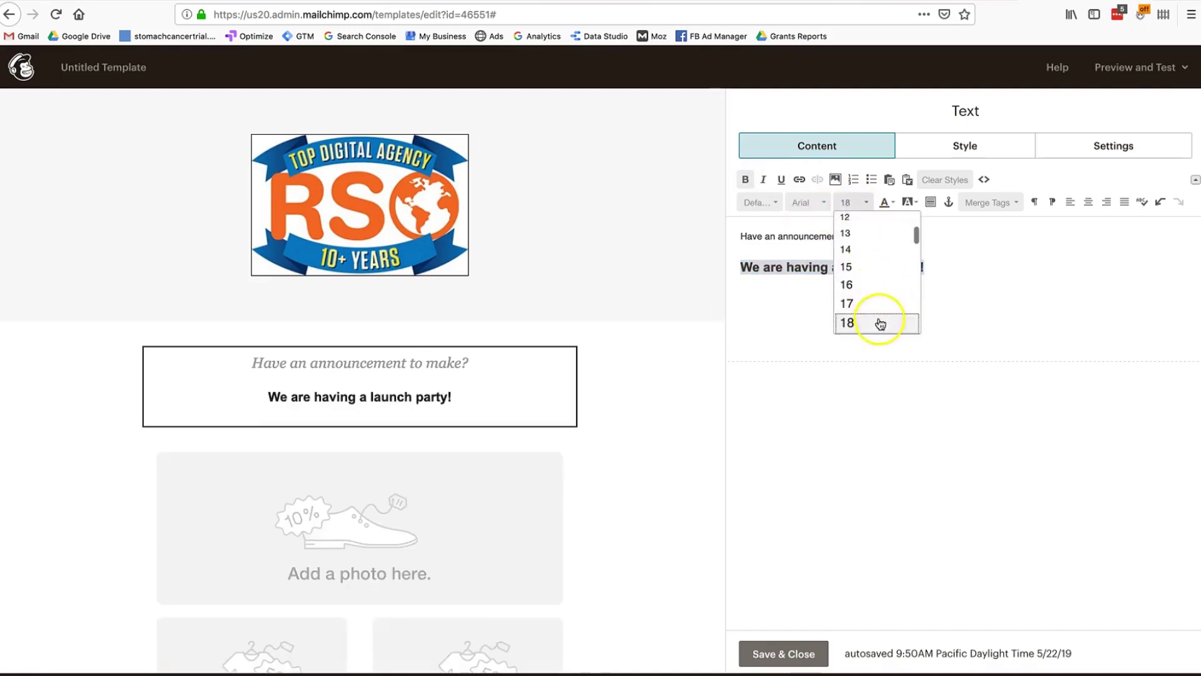
scroll(880, 323, down, 2)
click(880, 322)
- Try a two-column layout for the heading's text block, then return it to one column
click(954, 146)
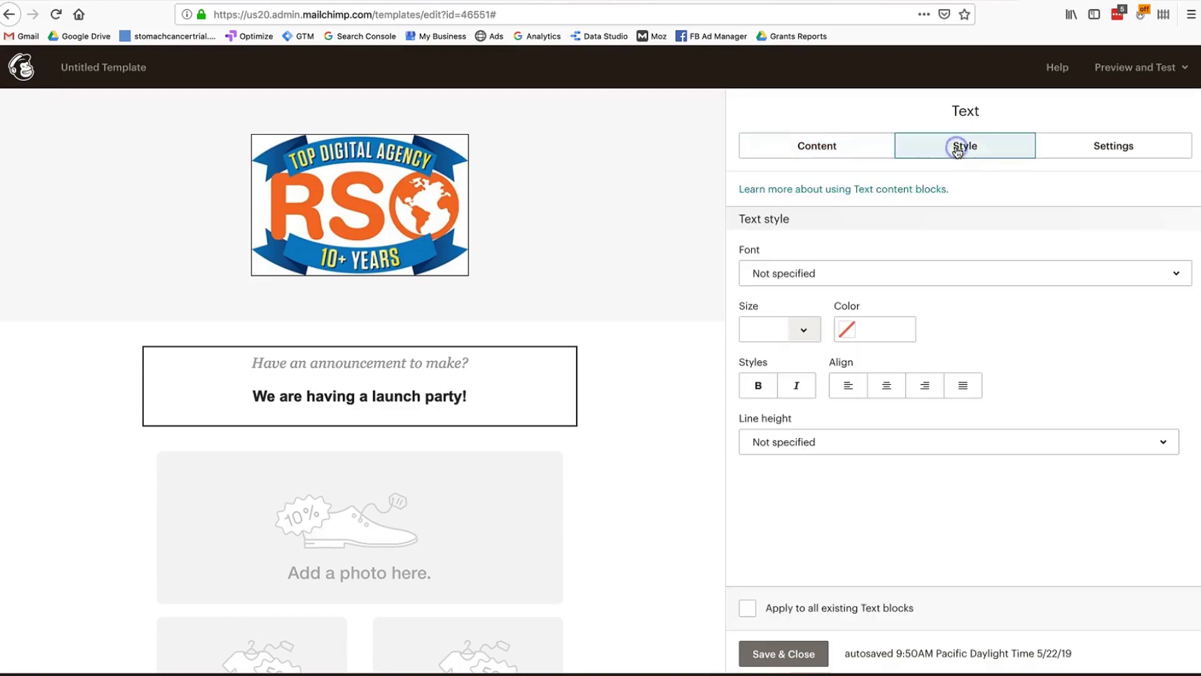
click(804, 330)
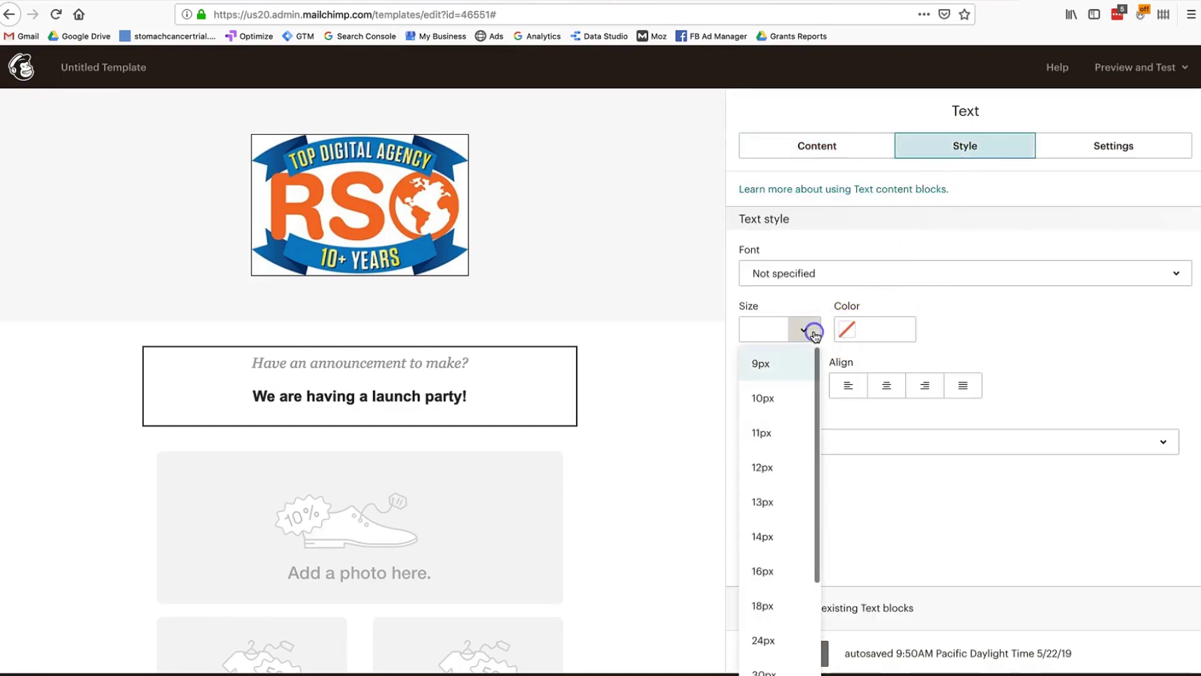
click(1113, 146)
click(867, 246)
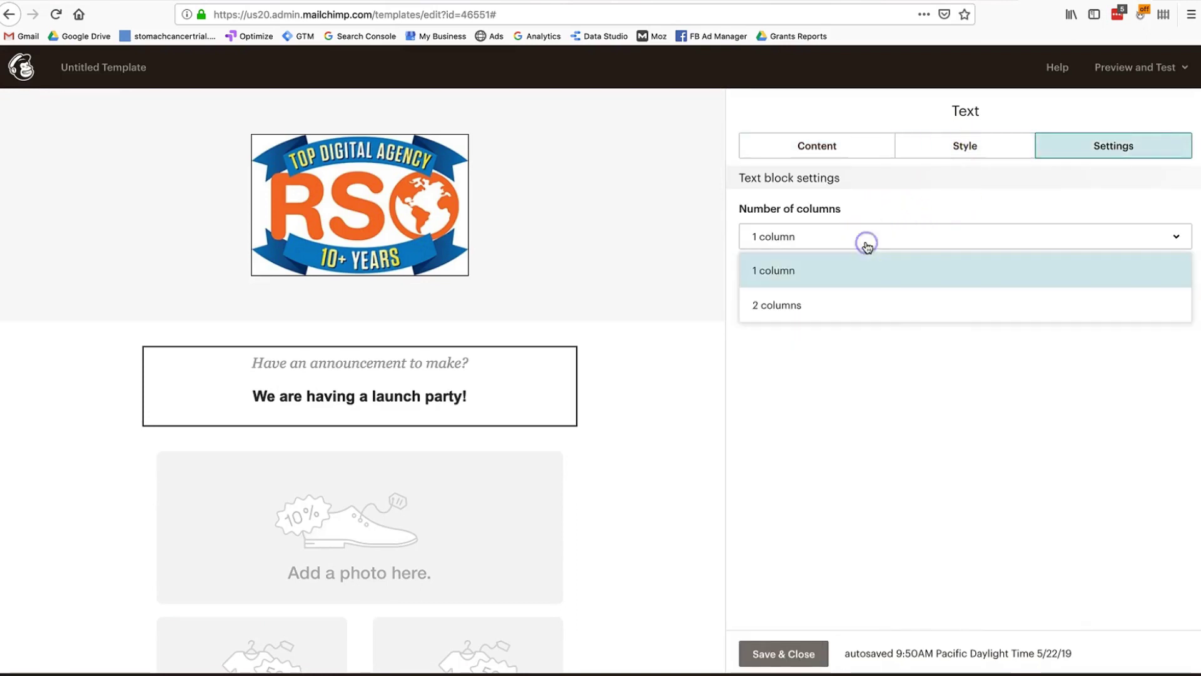
click(847, 303)
click(1075, 237)
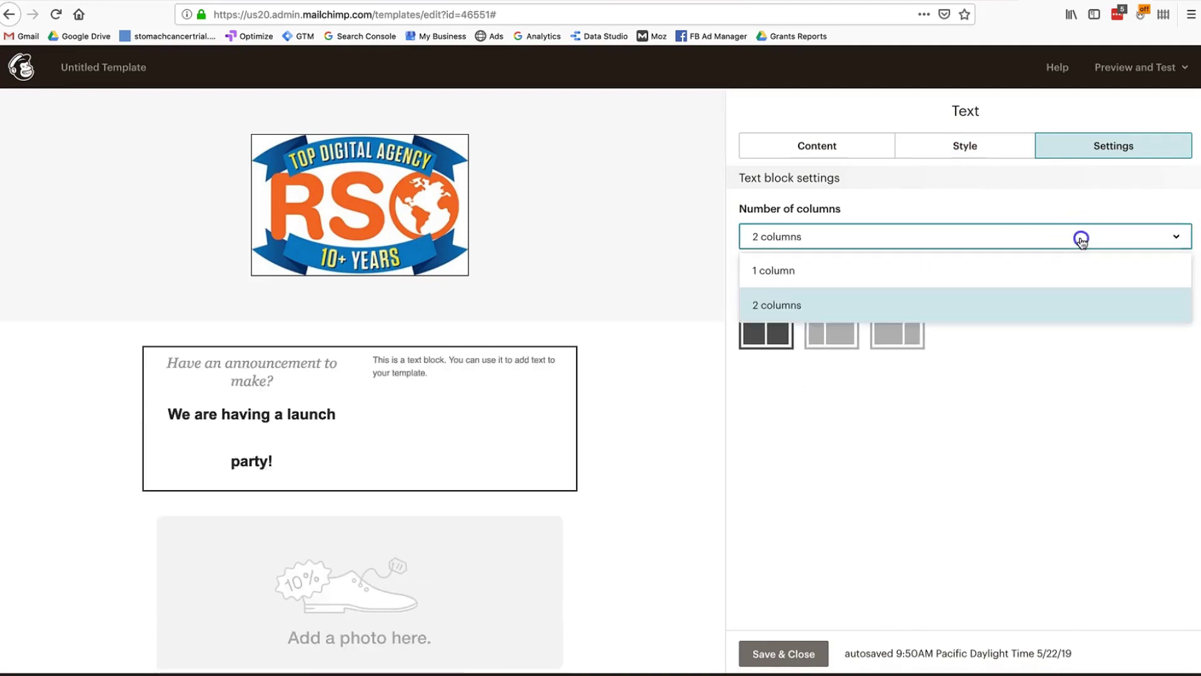
click(1058, 270)
click(823, 144)
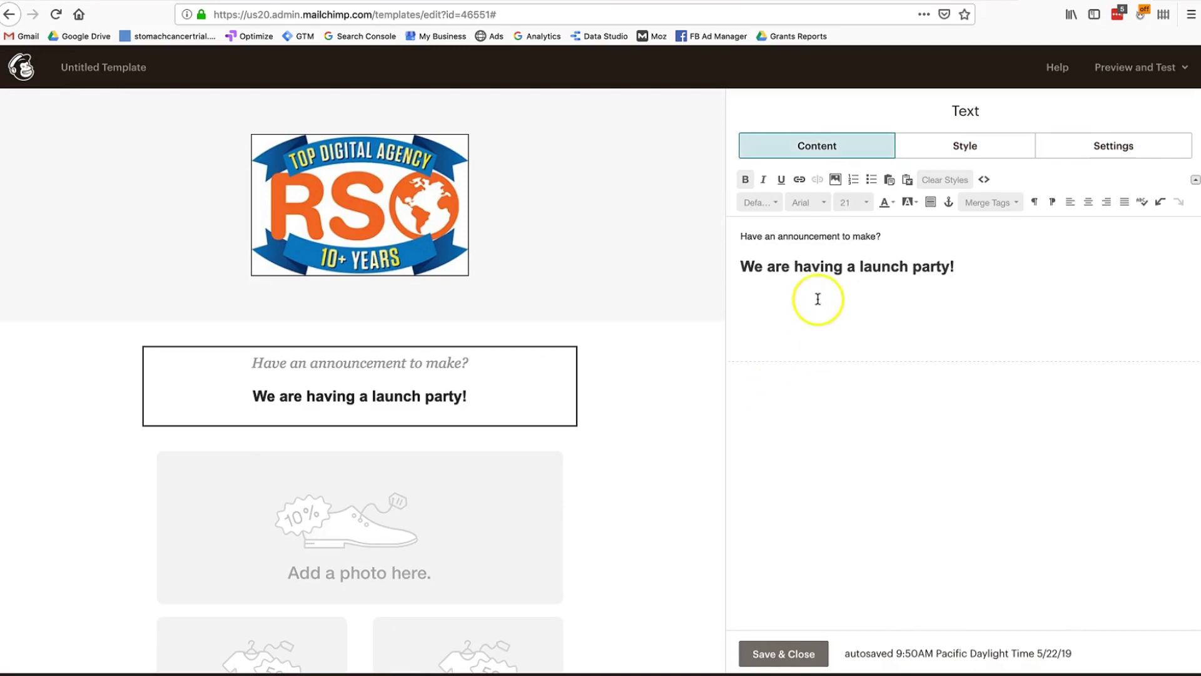
- Try a blue background highlight on the "We are having a launch party!" heading, then undo it
drag(984, 267, 650, 266)
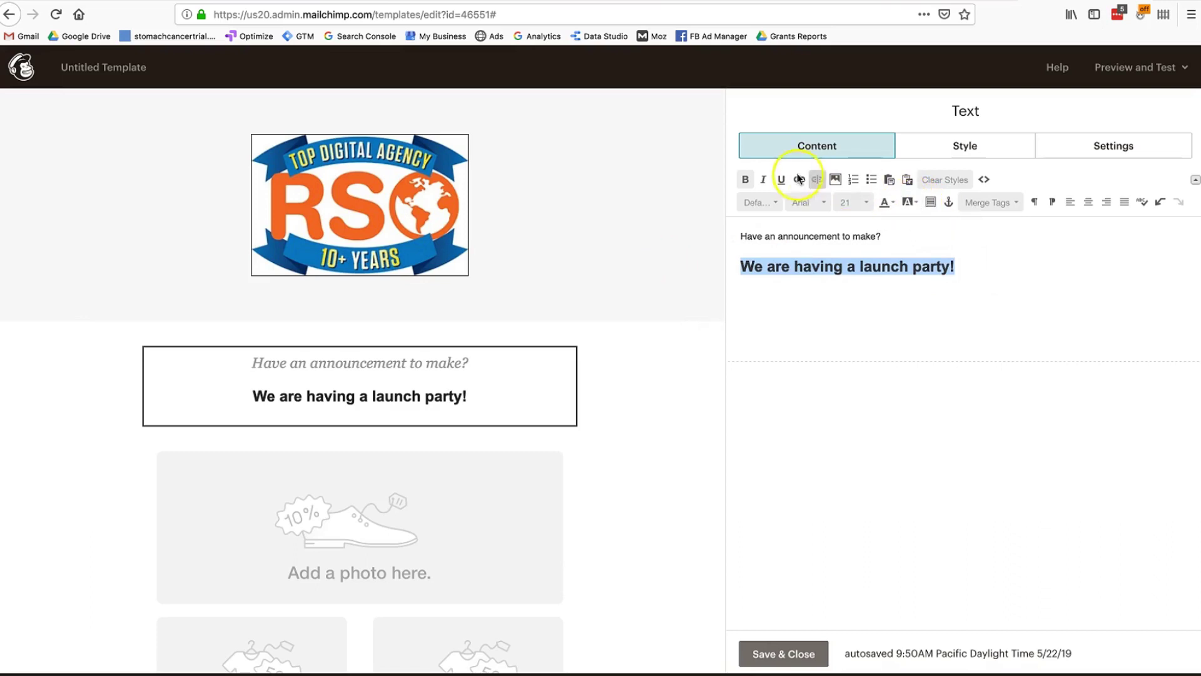
click(908, 201)
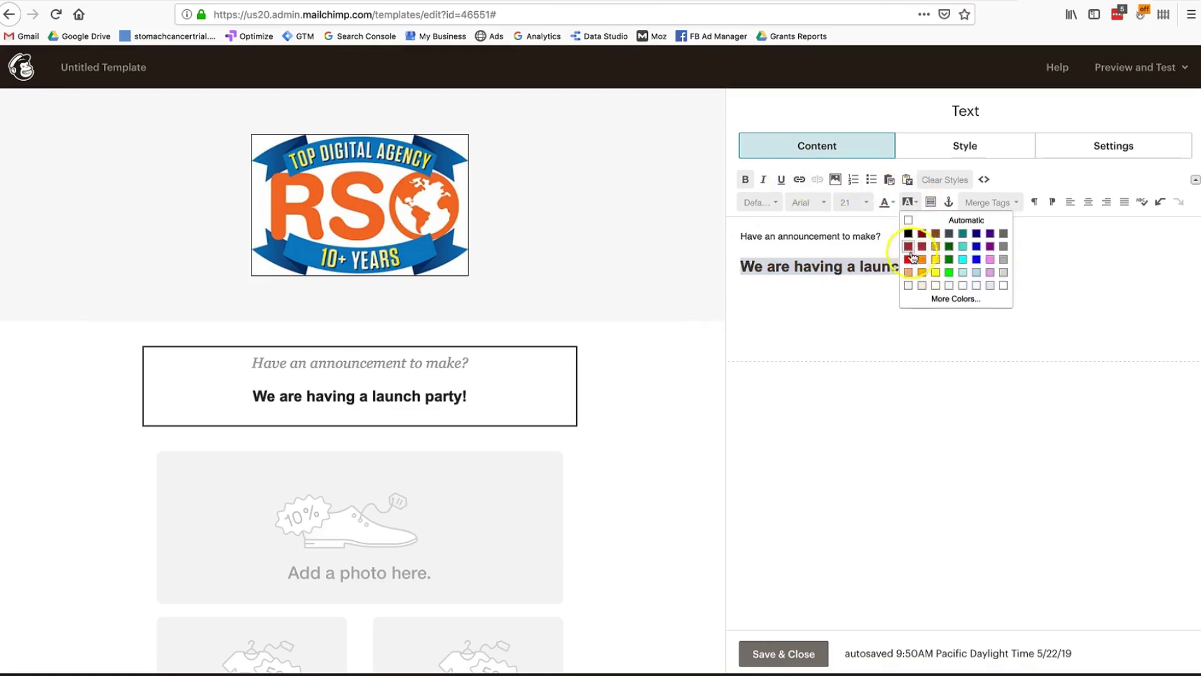
click(976, 259)
drag(959, 272, 743, 273)
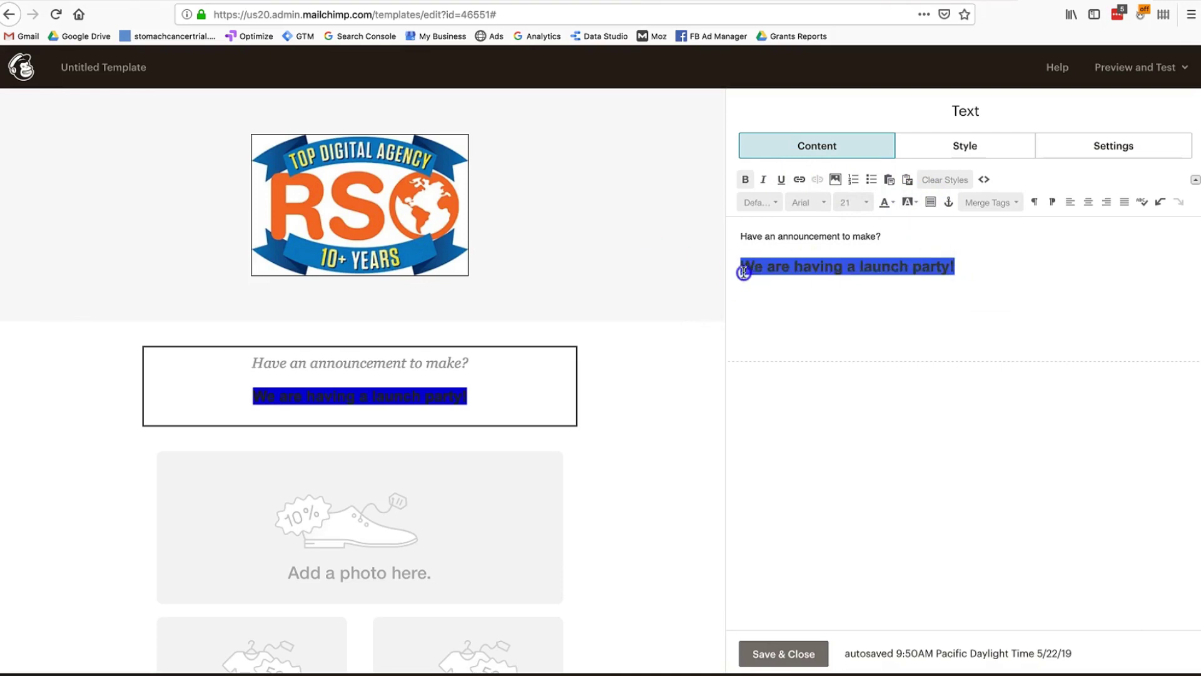
key(ctrl+z)
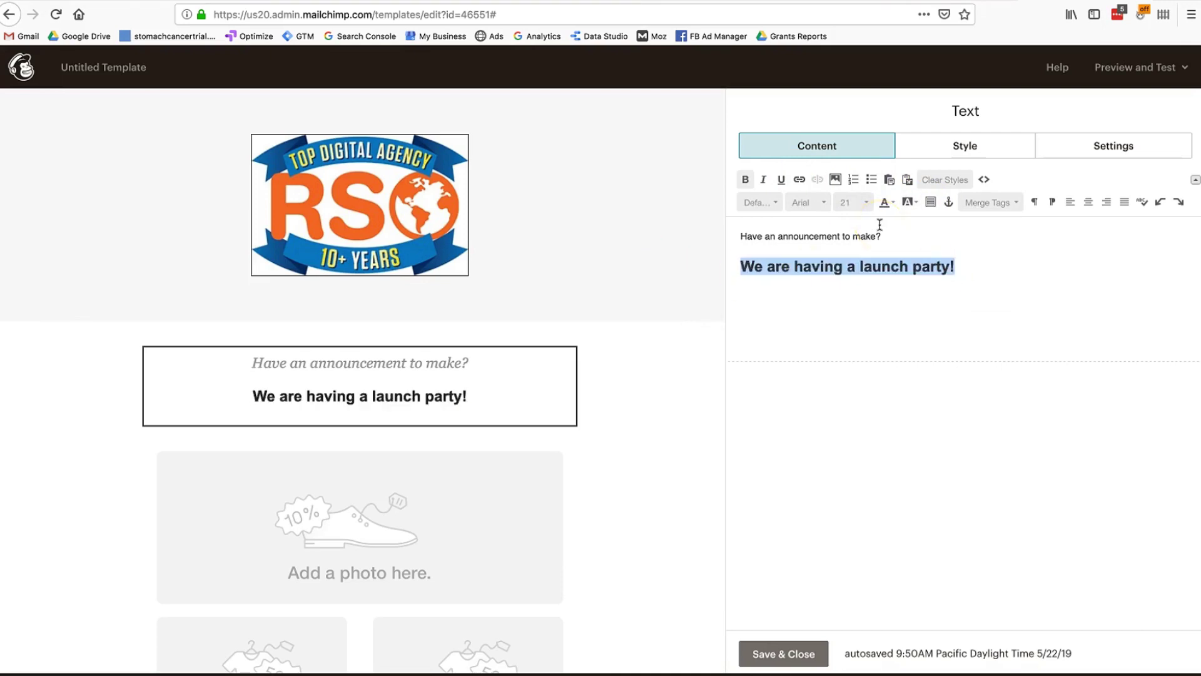
- Change the launch party heading's text color to blue and save the text block
click(885, 204)
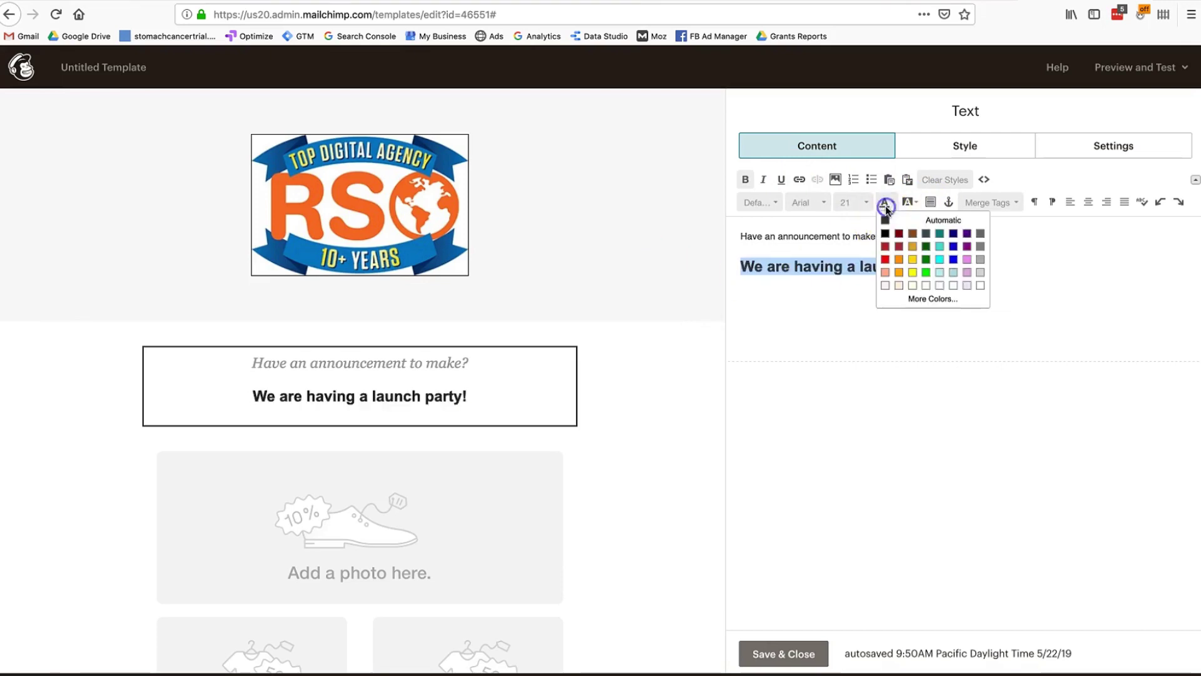
click(955, 254)
click(944, 286)
click(764, 653)
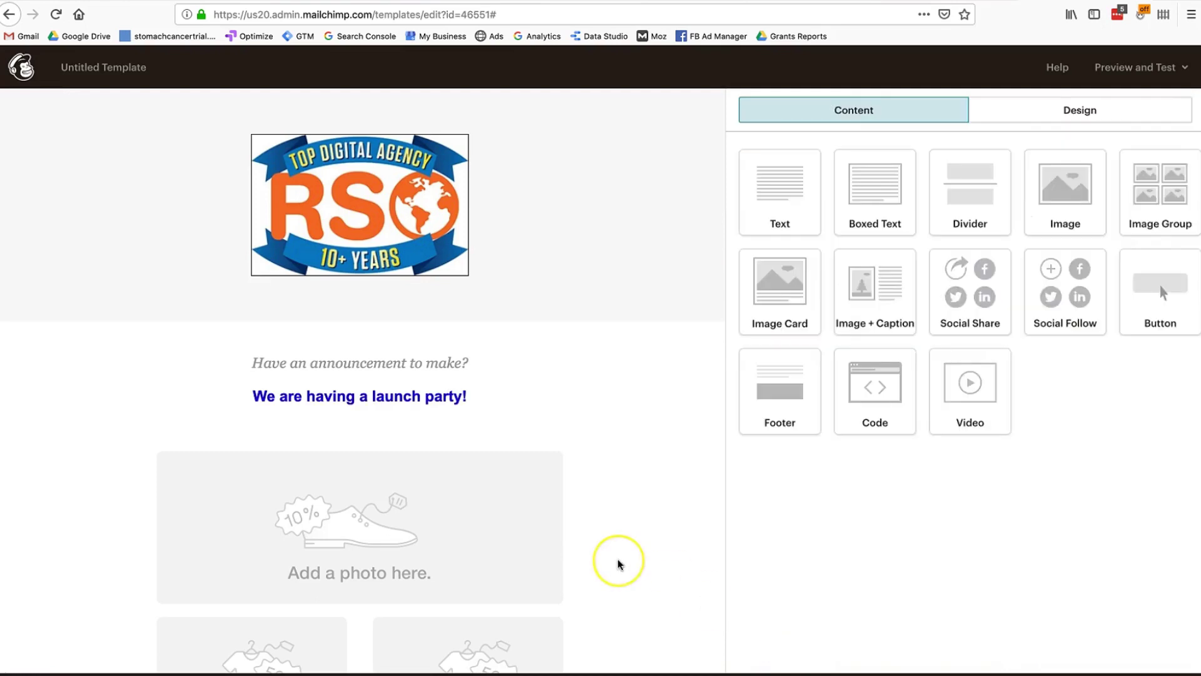
- Start replacing the image group's full-width placeholder and upload io-3d.png, io-light.png and io-pro-3d.png from the Desktop
scroll(617, 563, down, 3)
mouse_move(429, 358)
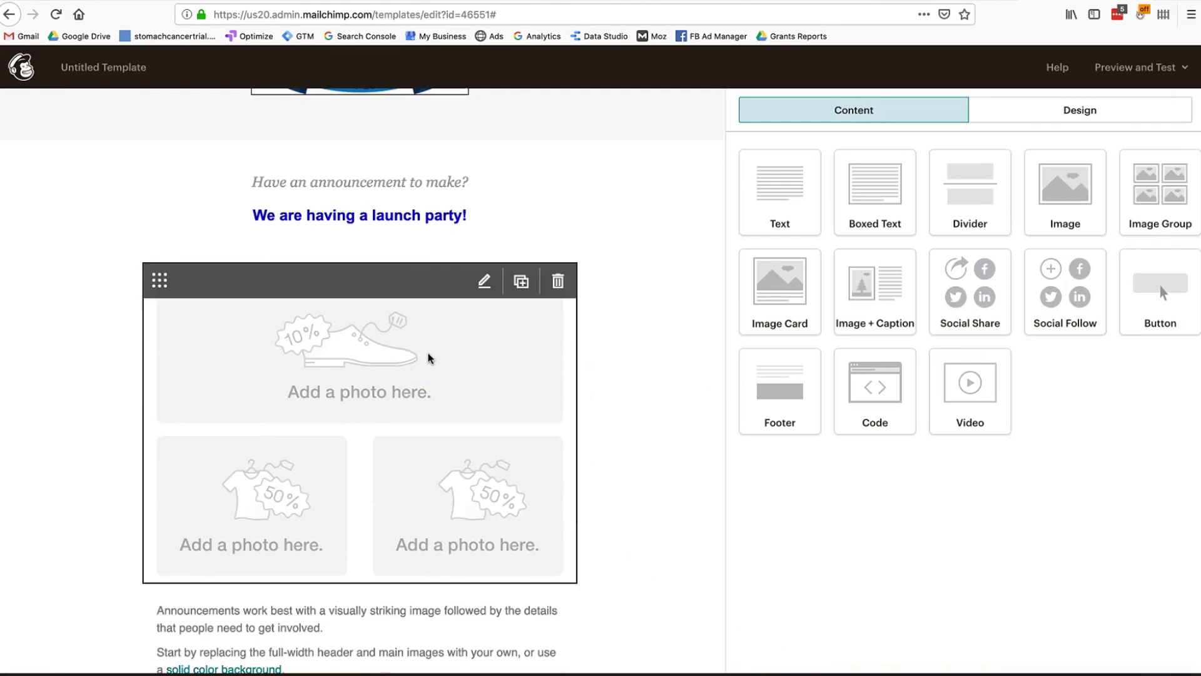
scroll(429, 357, down, 1)
scroll(429, 357, down, 2)
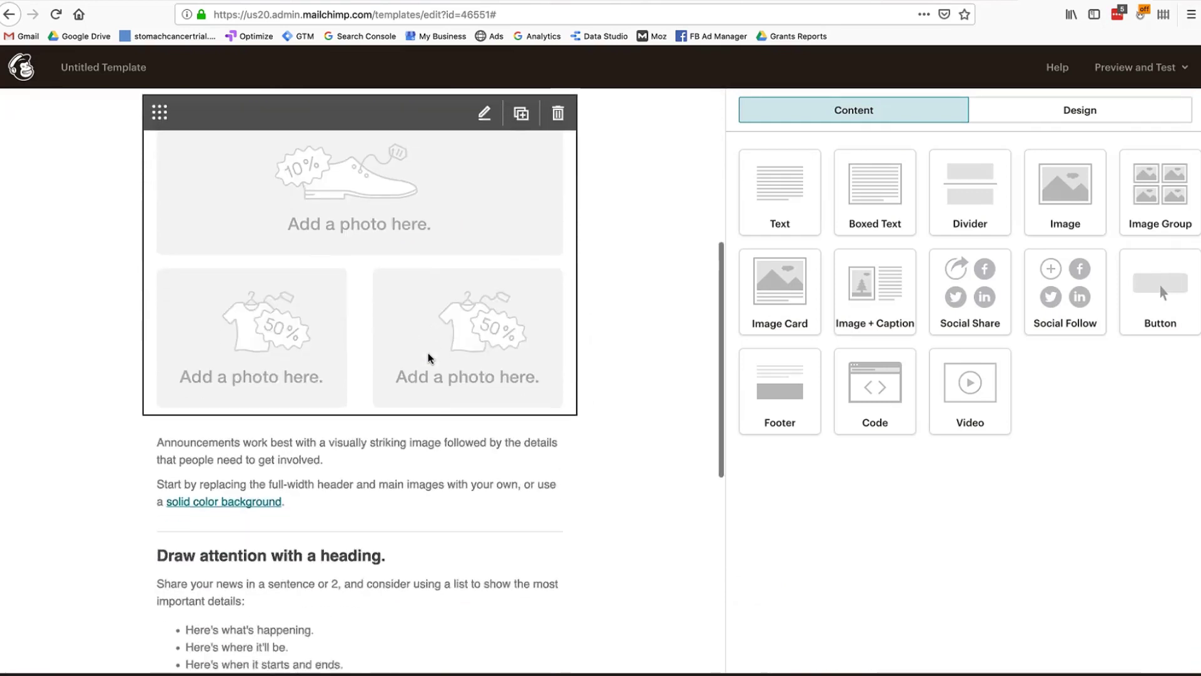
scroll(488, 391, up, 3)
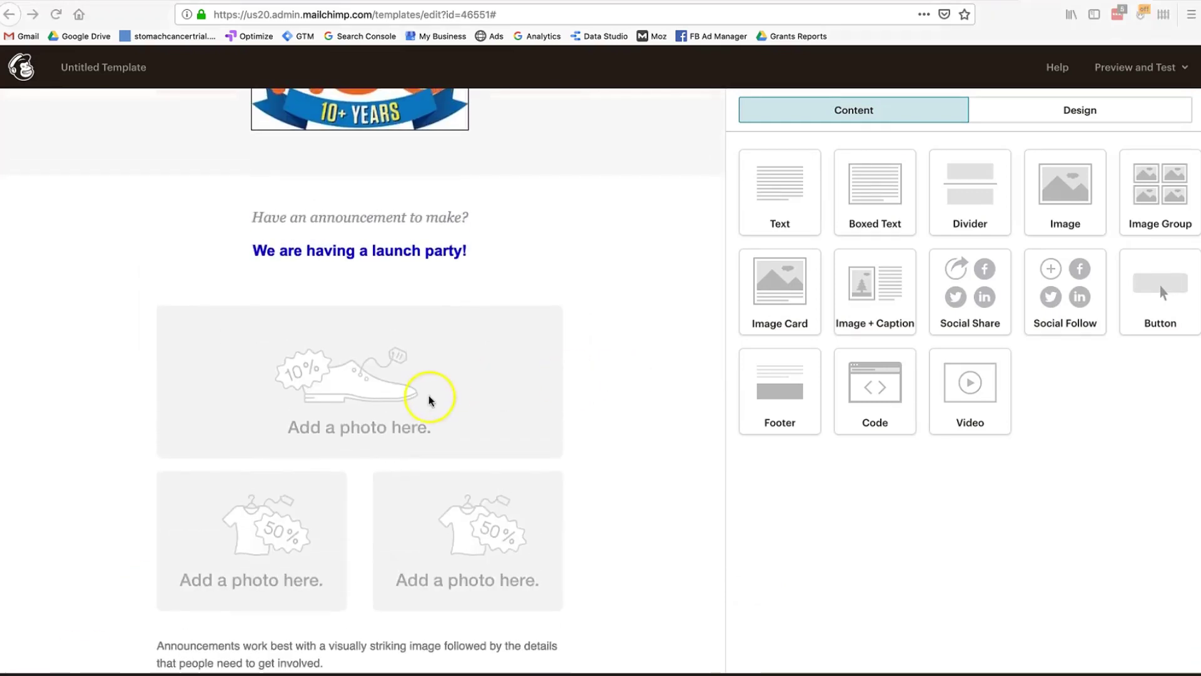
mouse_move(429, 399)
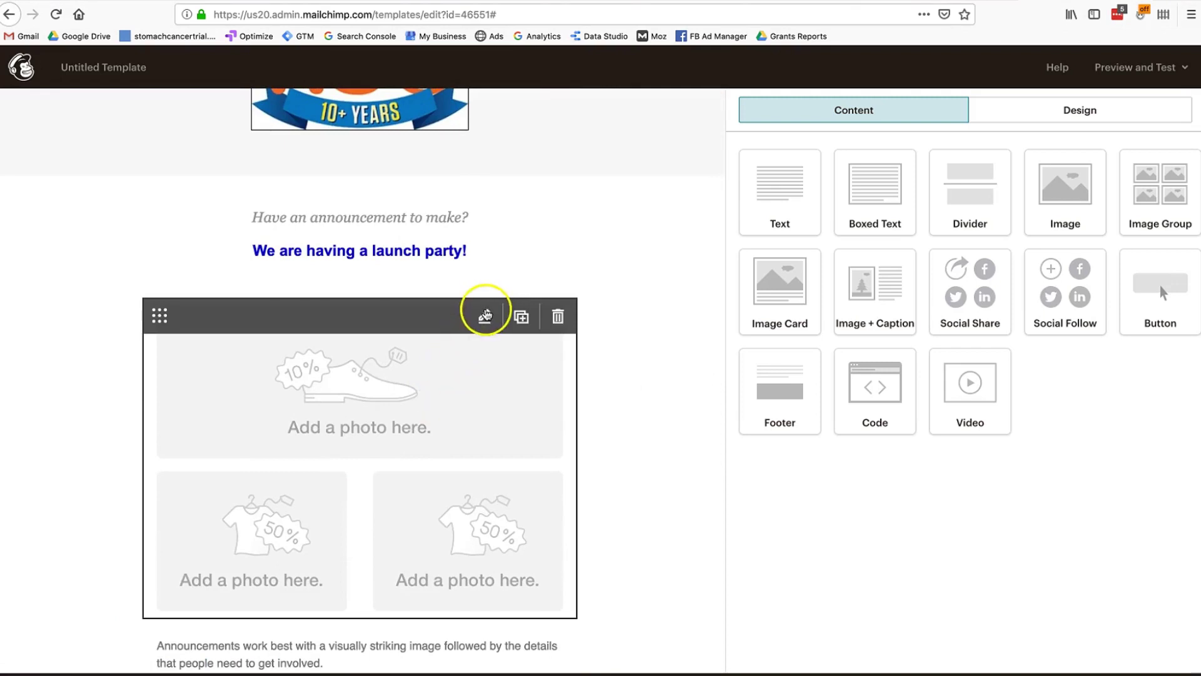
click(485, 315)
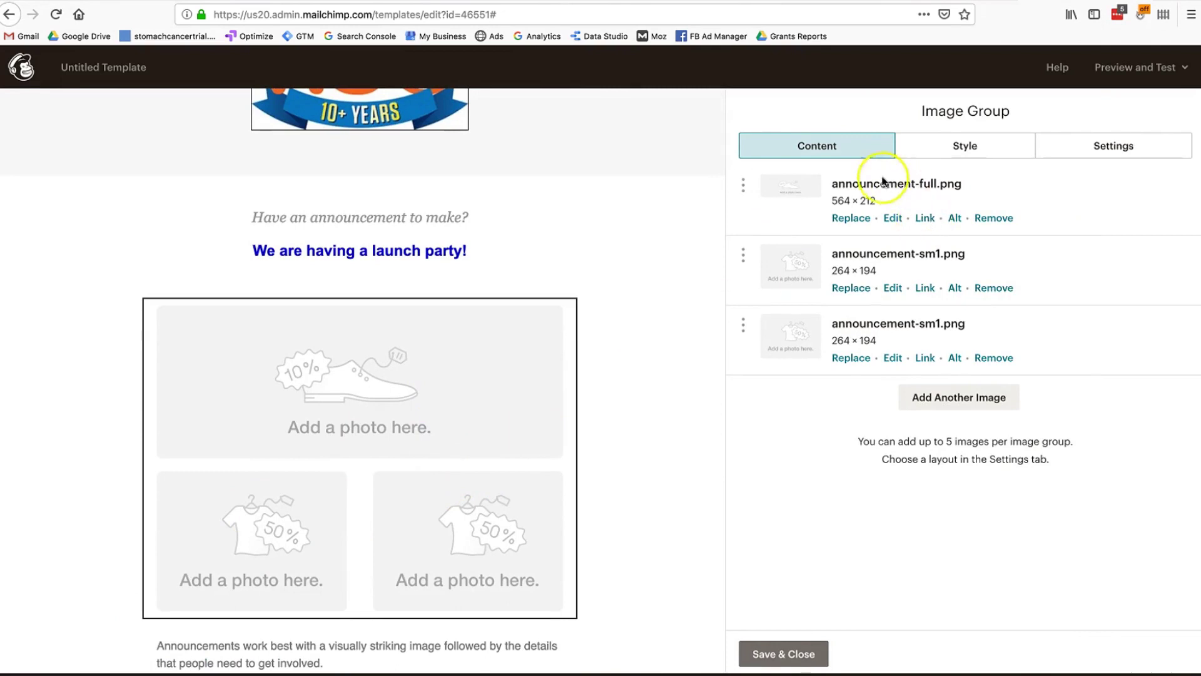
click(855, 221)
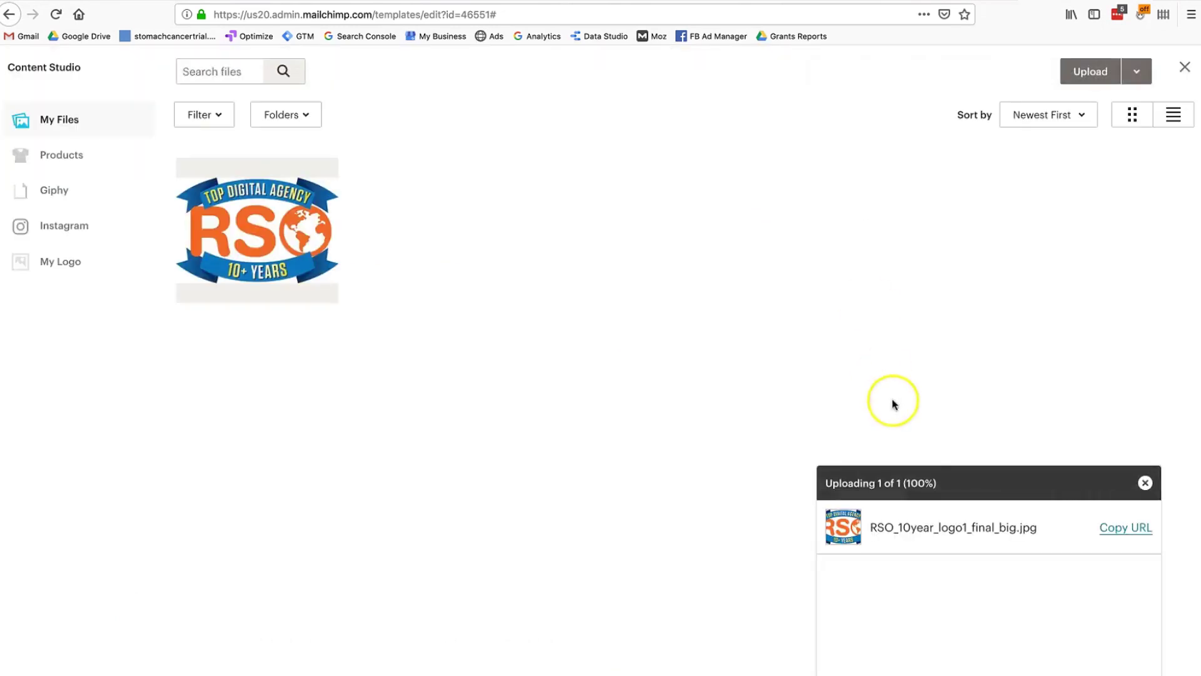
click(1144, 482)
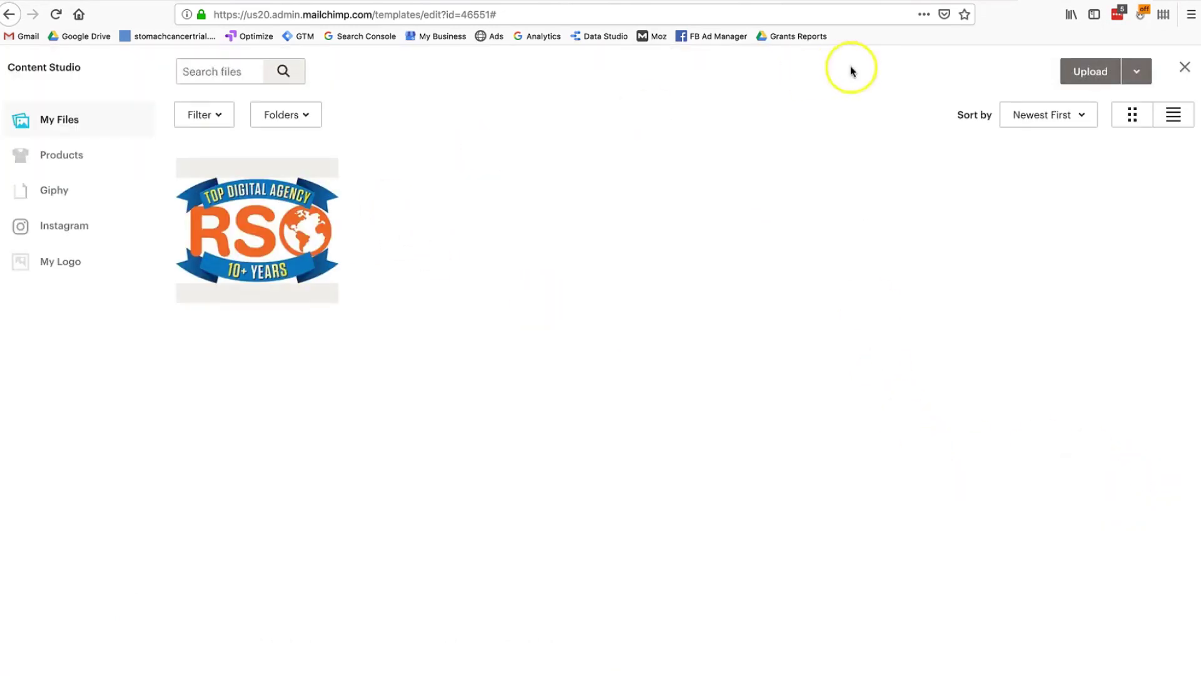
click(1071, 76)
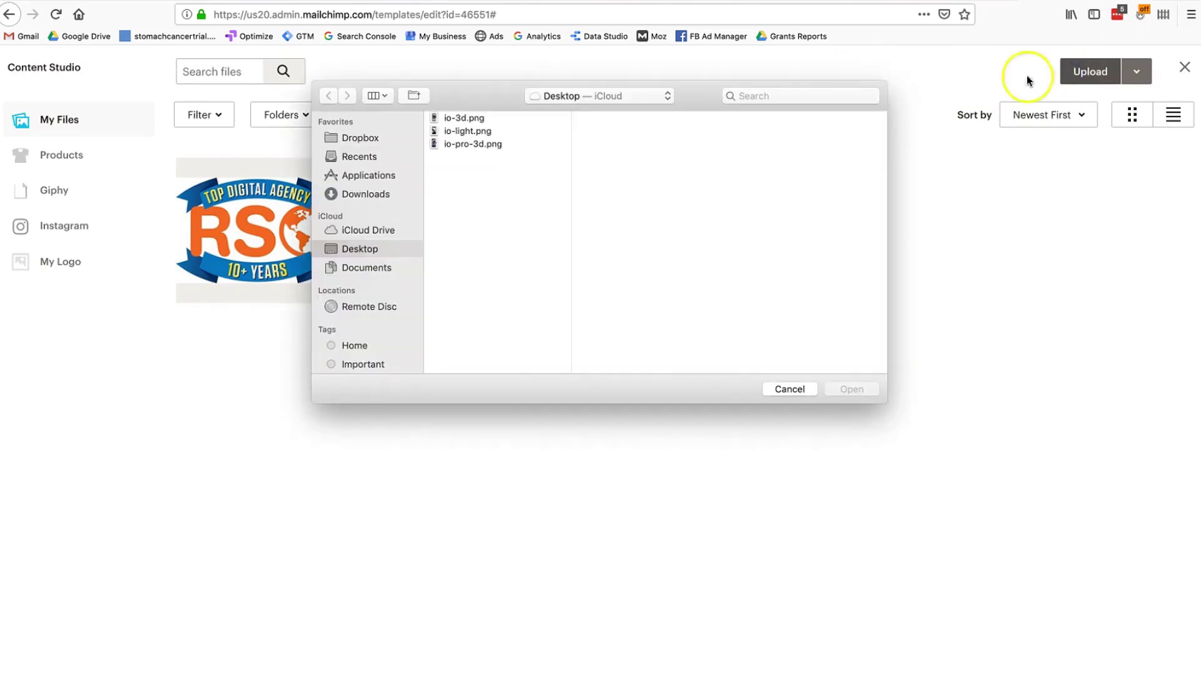
click(484, 119)
shift+click(485, 144)
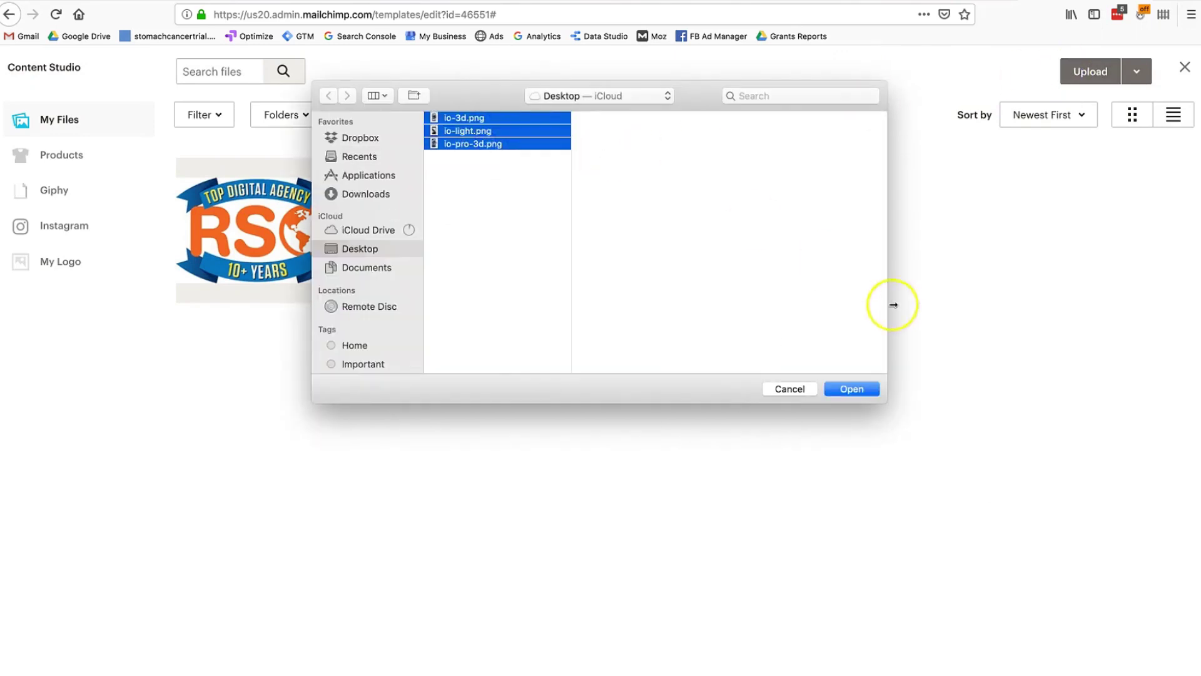
click(849, 389)
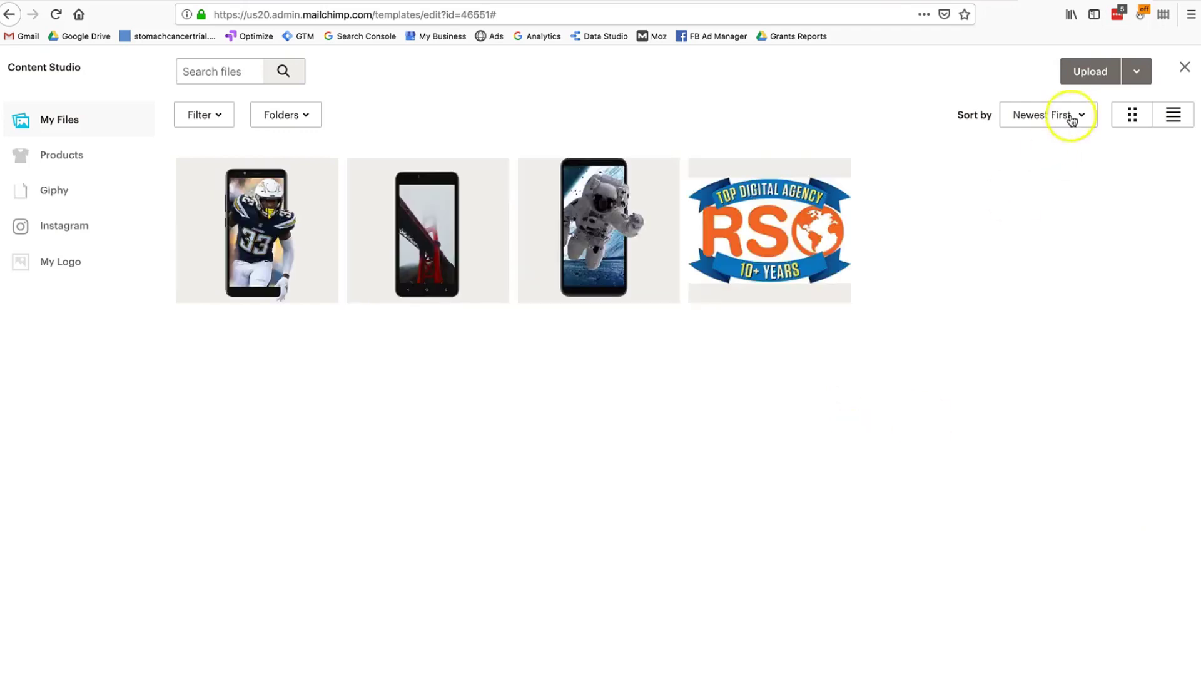
- Replace the image group's three placeholders, in order, with io-3d.png, io-light.png and io-pro-3d.png
click(284, 244)
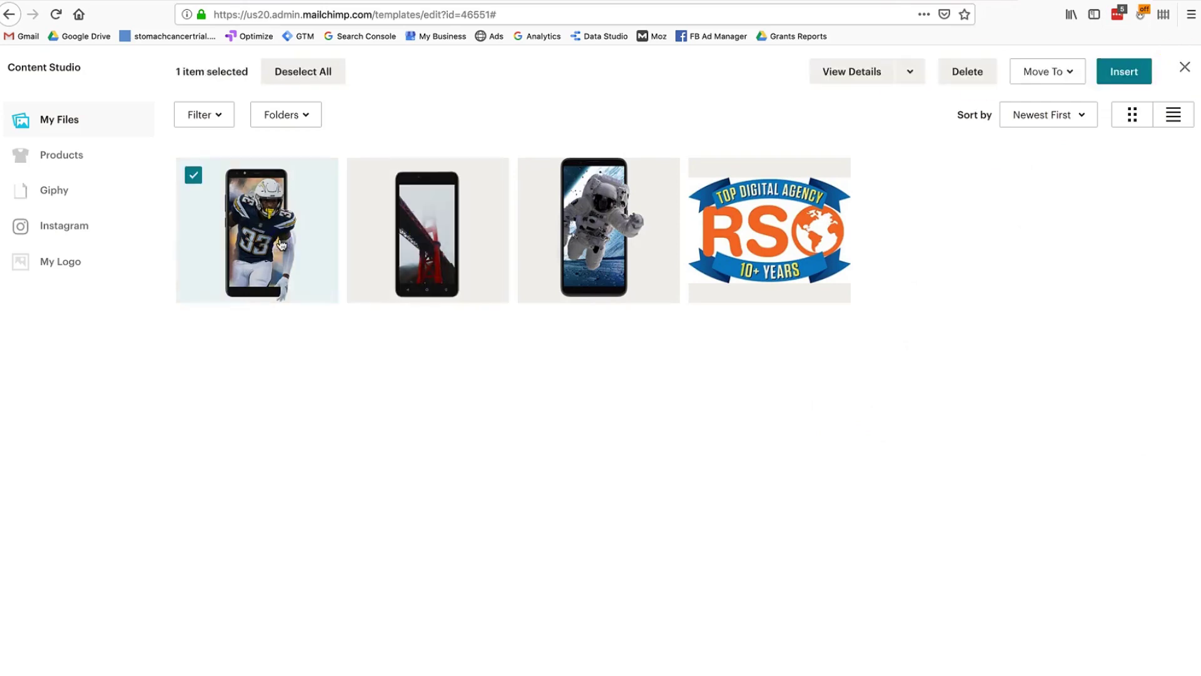
click(1114, 73)
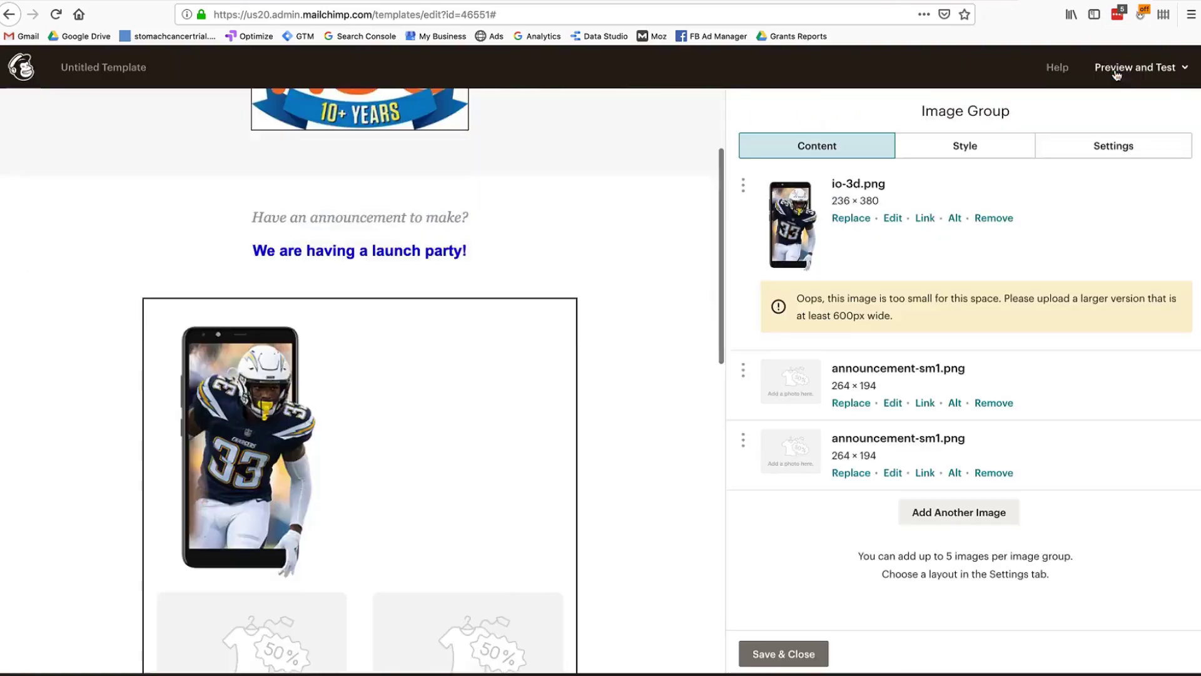
click(840, 403)
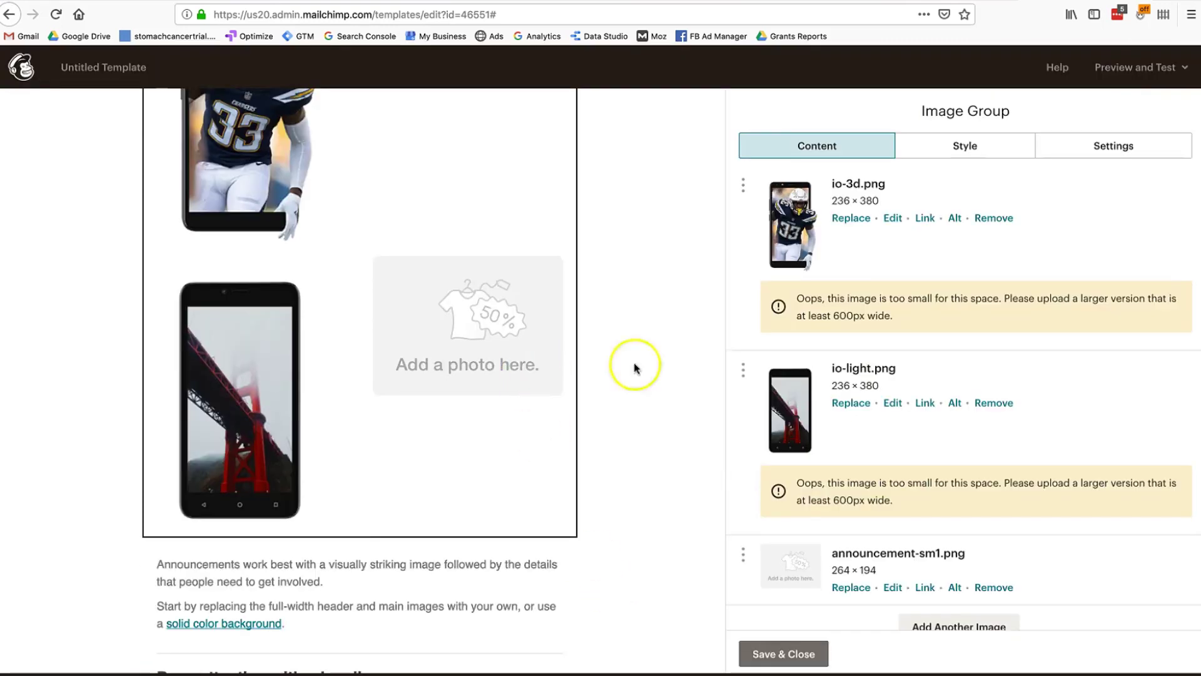
scroll(816, 521, down, 2)
click(850, 507)
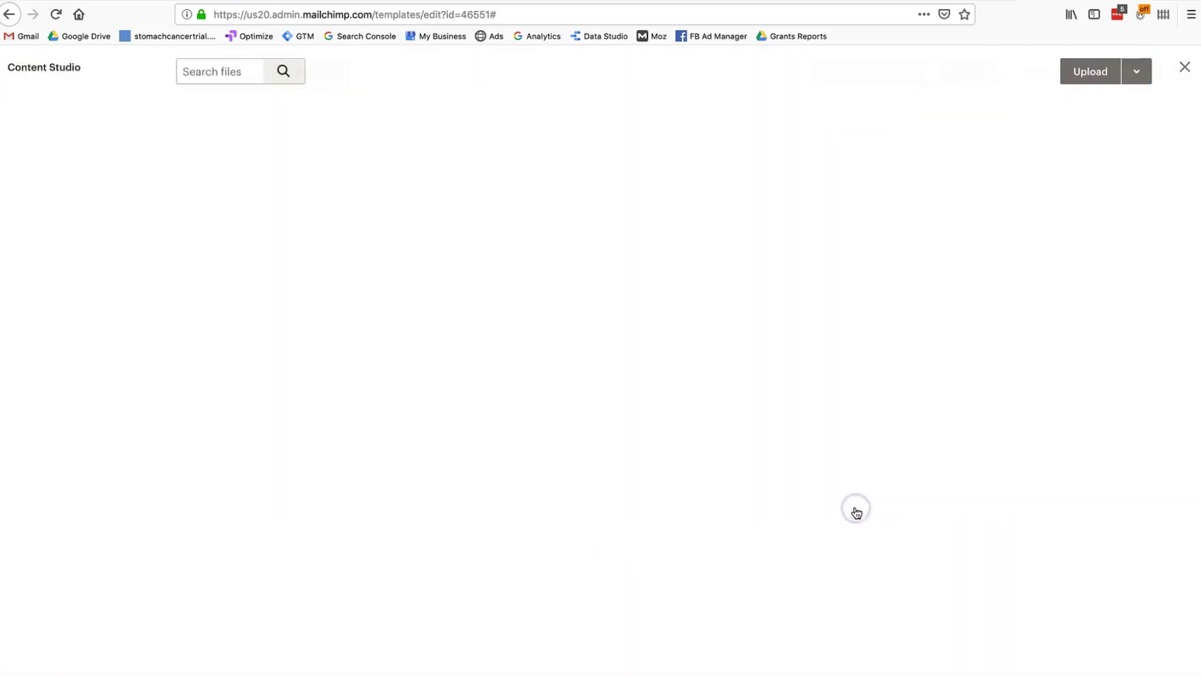
click(656, 279)
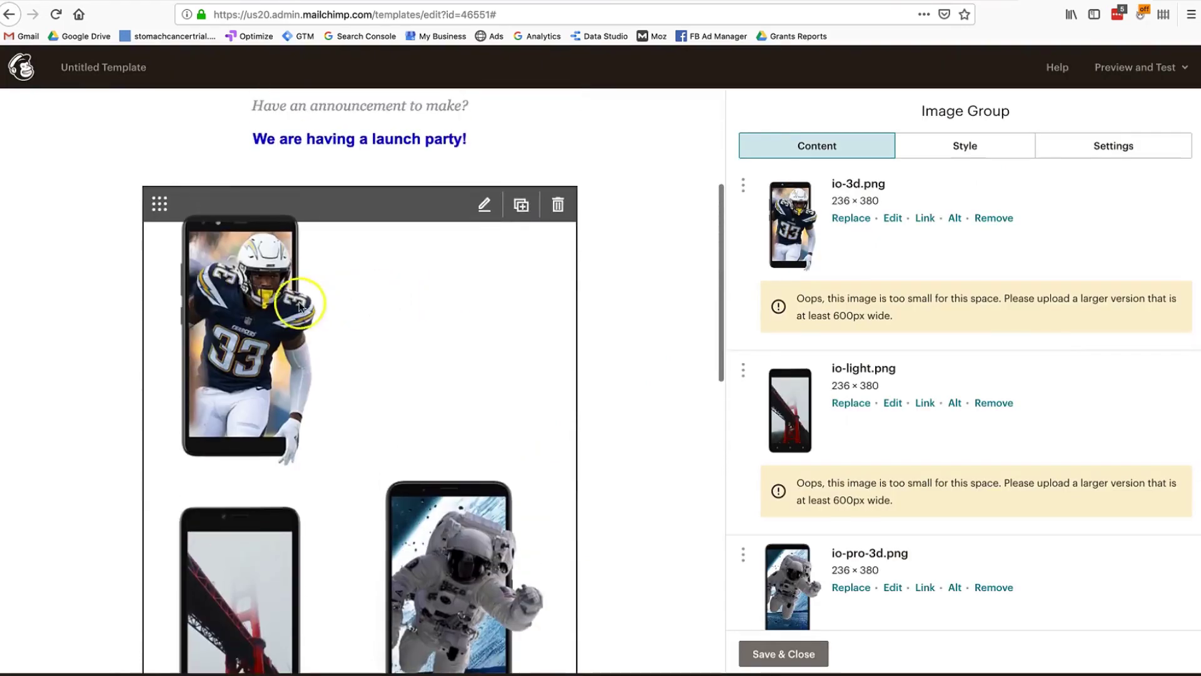
- Give the image group's pictures a solid 1px border with slightly rounded corners
click(872, 184)
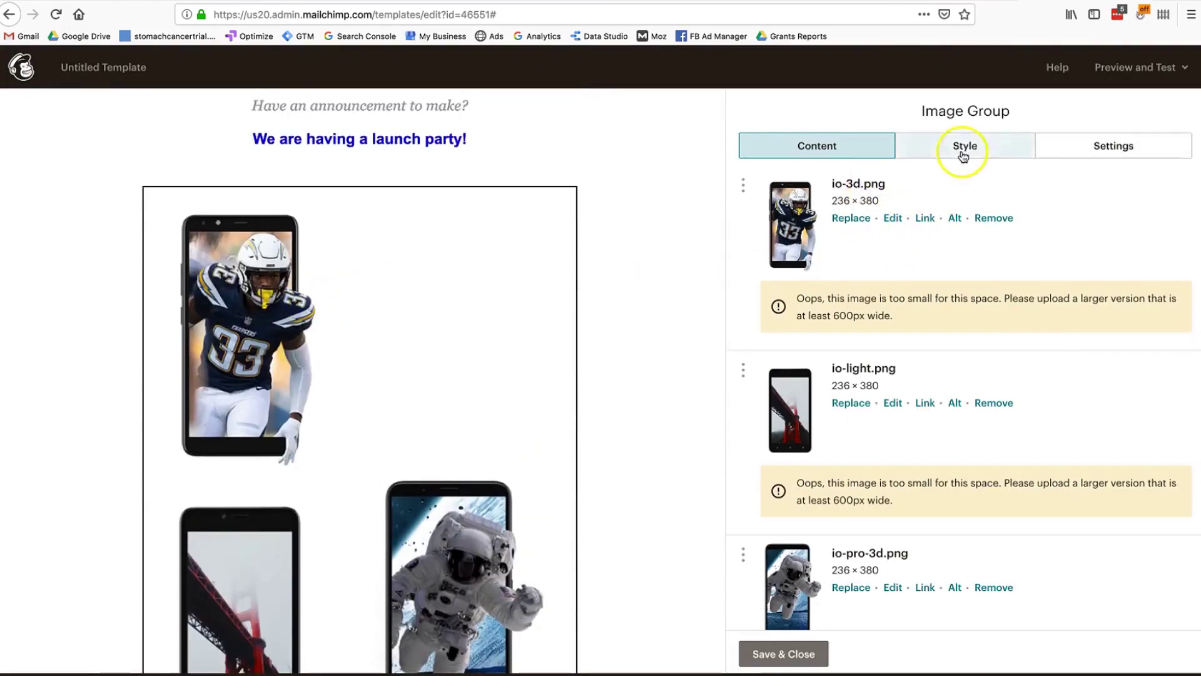
click(904, 148)
click(858, 243)
click(837, 311)
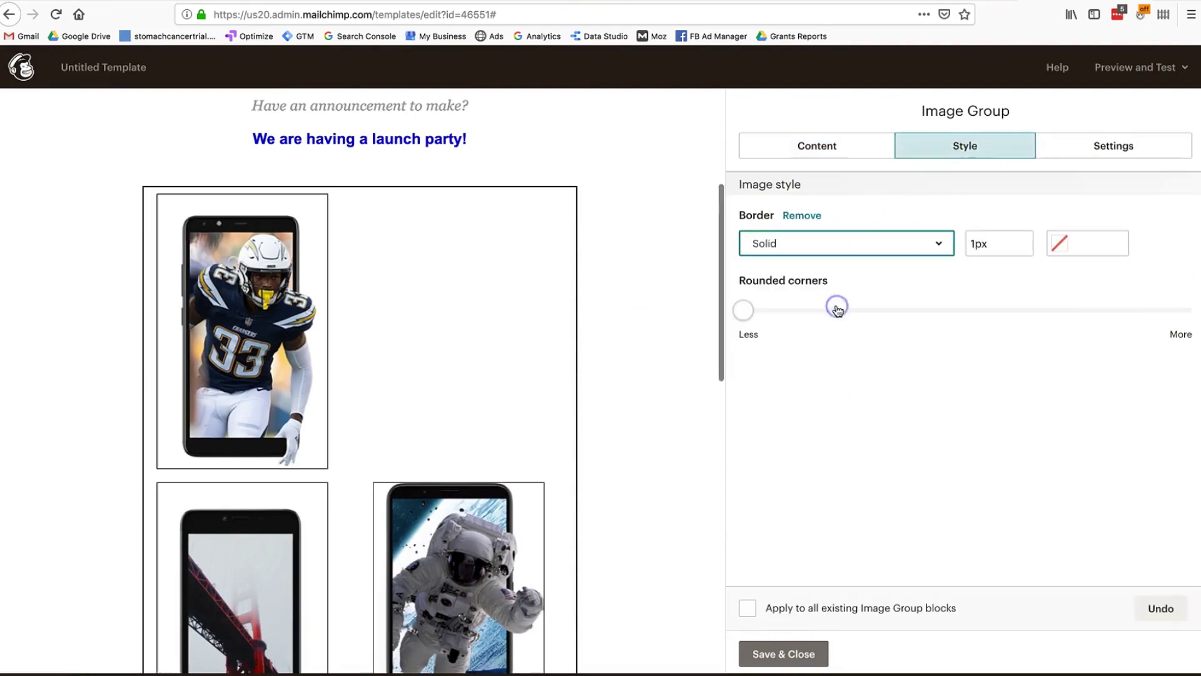
click(759, 312)
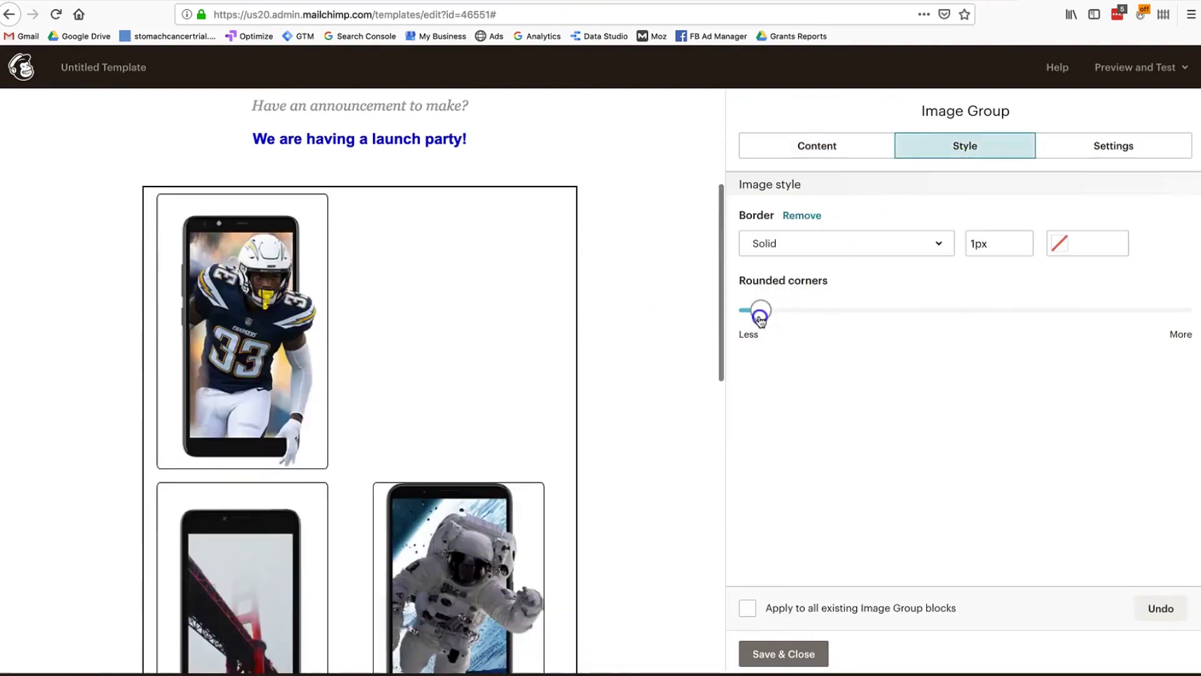
- Try the stacked single-column layout for the image group, then restore the layout with one image above two
click(1094, 142)
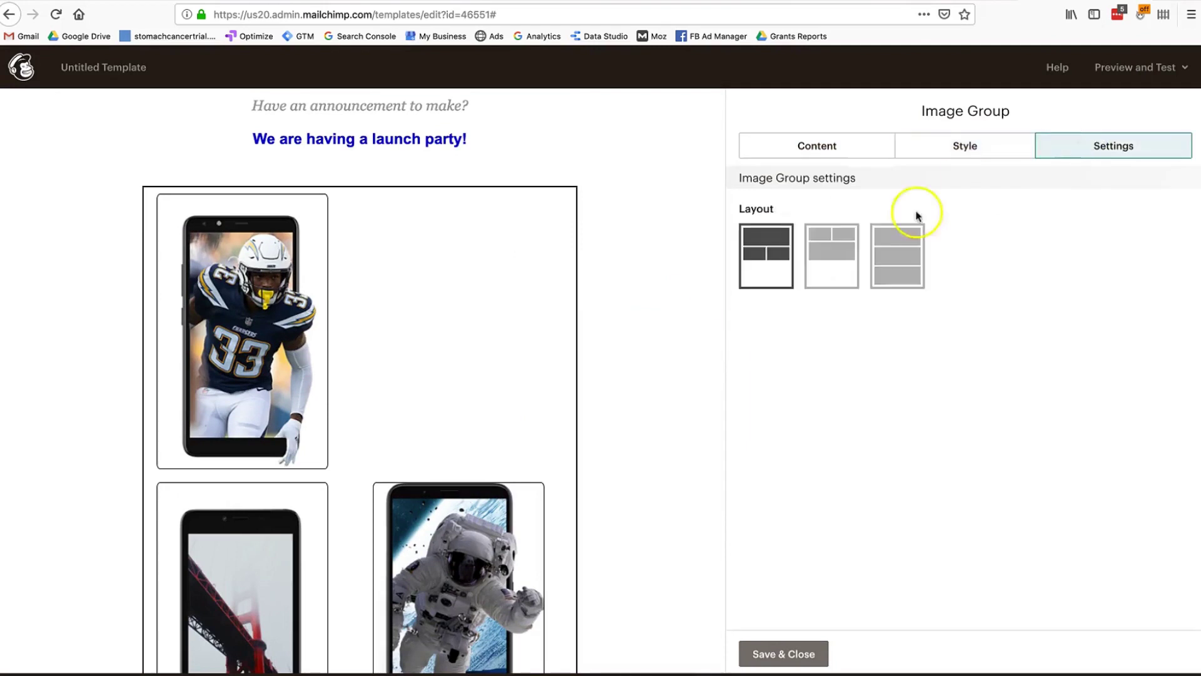
click(895, 256)
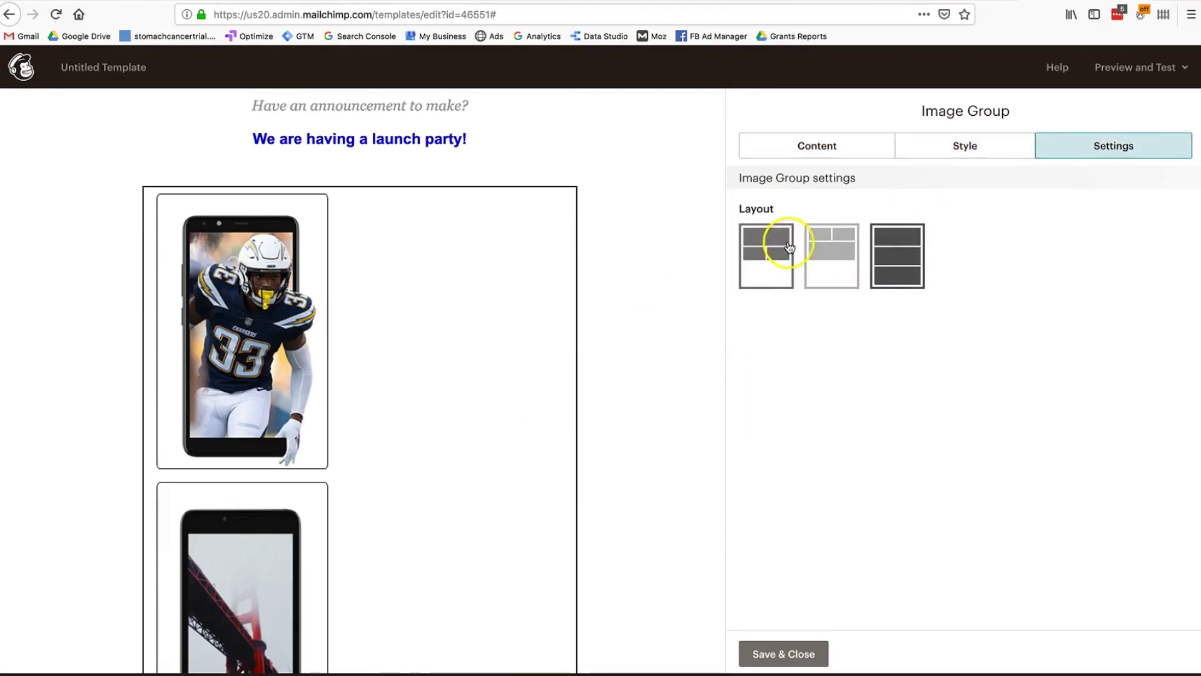
click(769, 236)
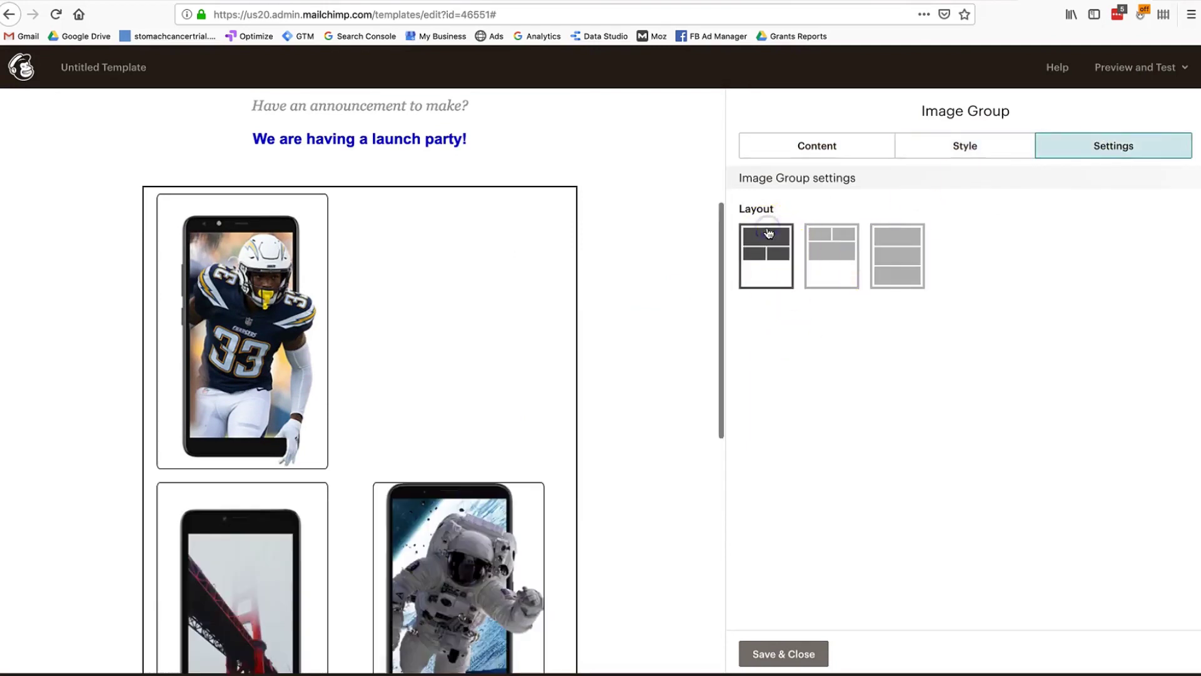
- Check the three phone images in the email body and save the image group block
click(775, 150)
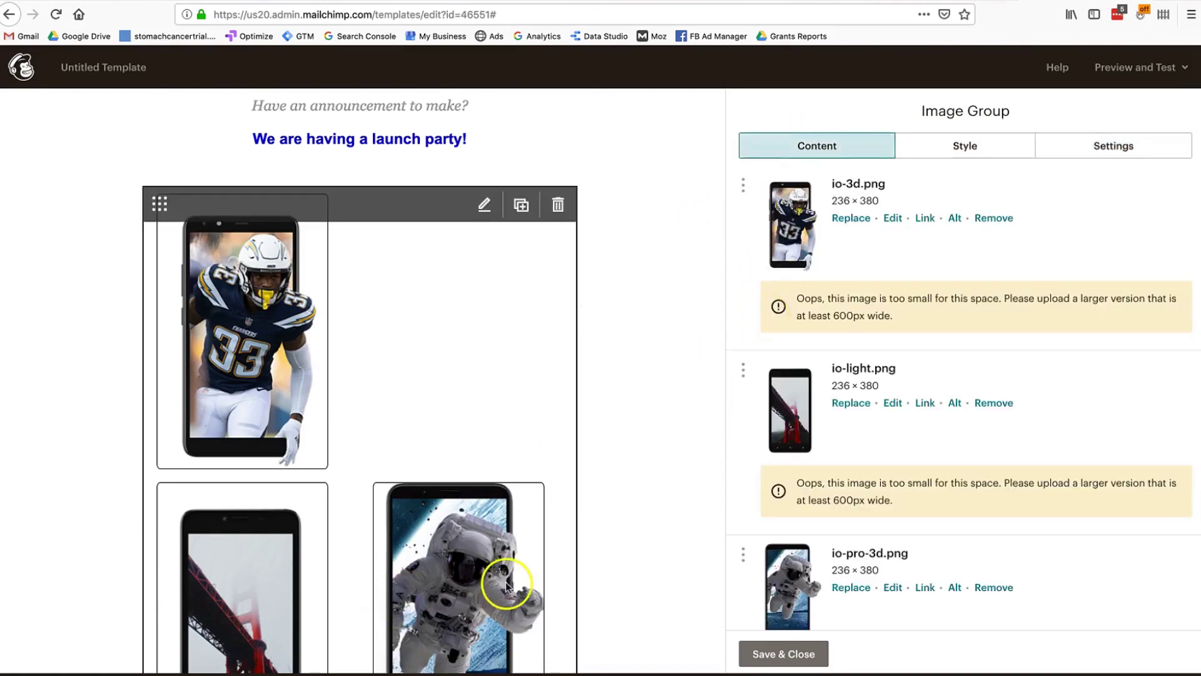
scroll(621, 536, down, 4)
scroll(623, 536, down, 1)
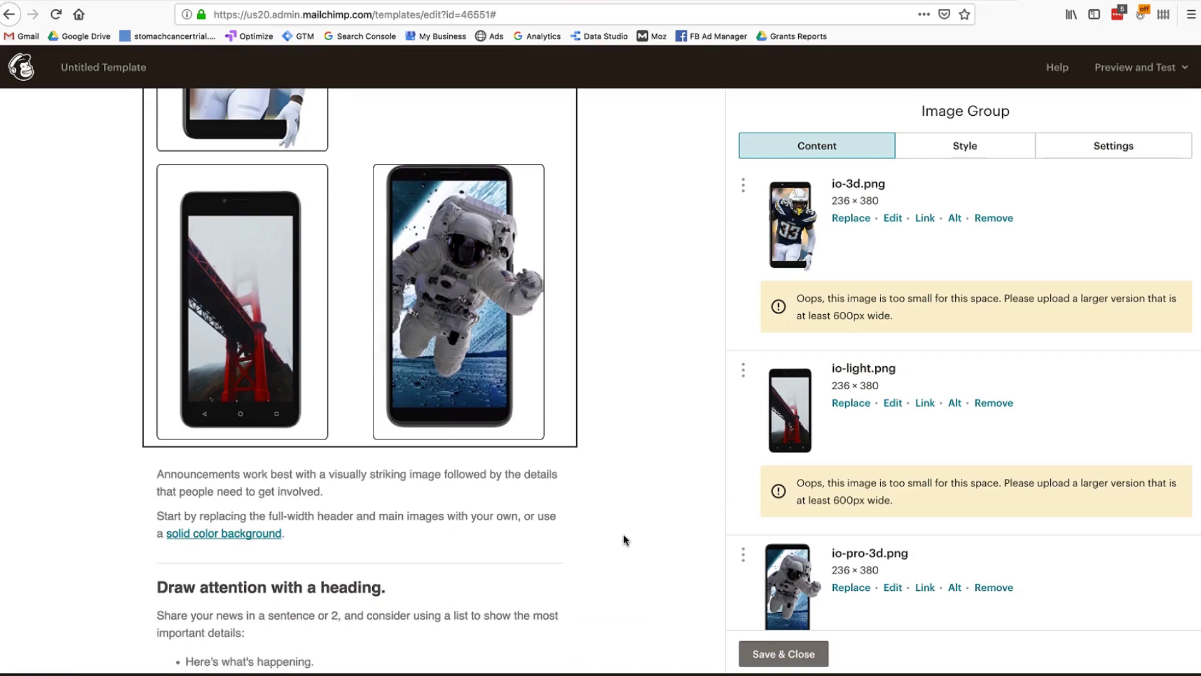
scroll(623, 534, up, 8)
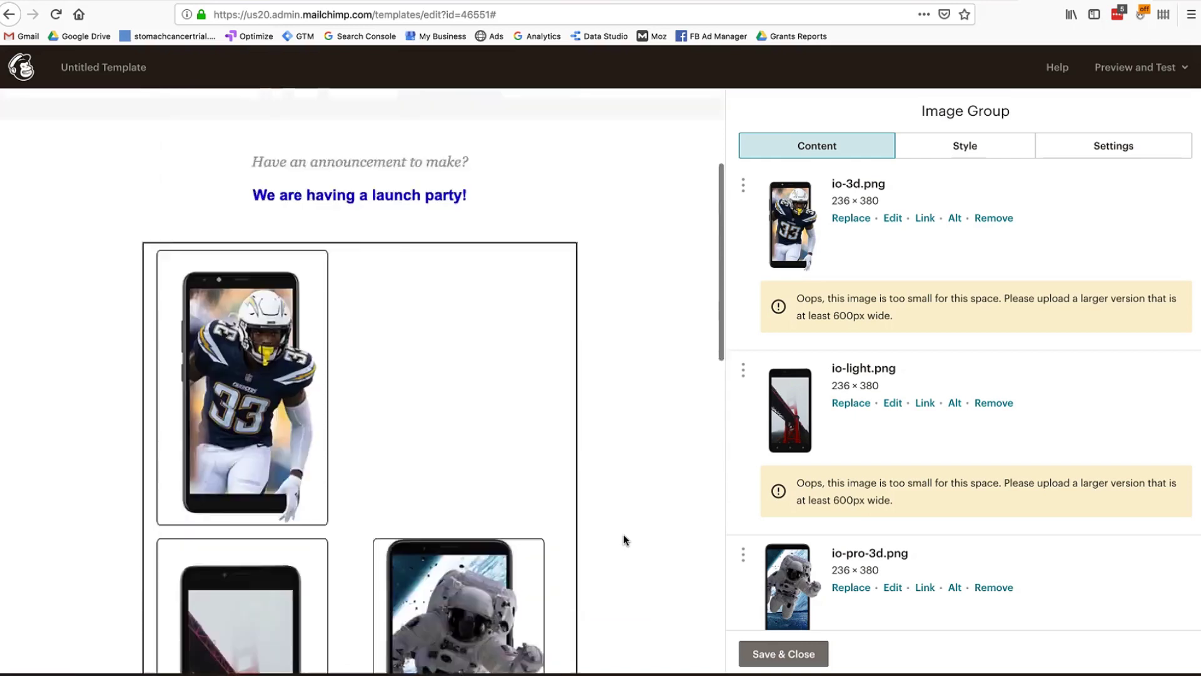
scroll(623, 534, down, 10)
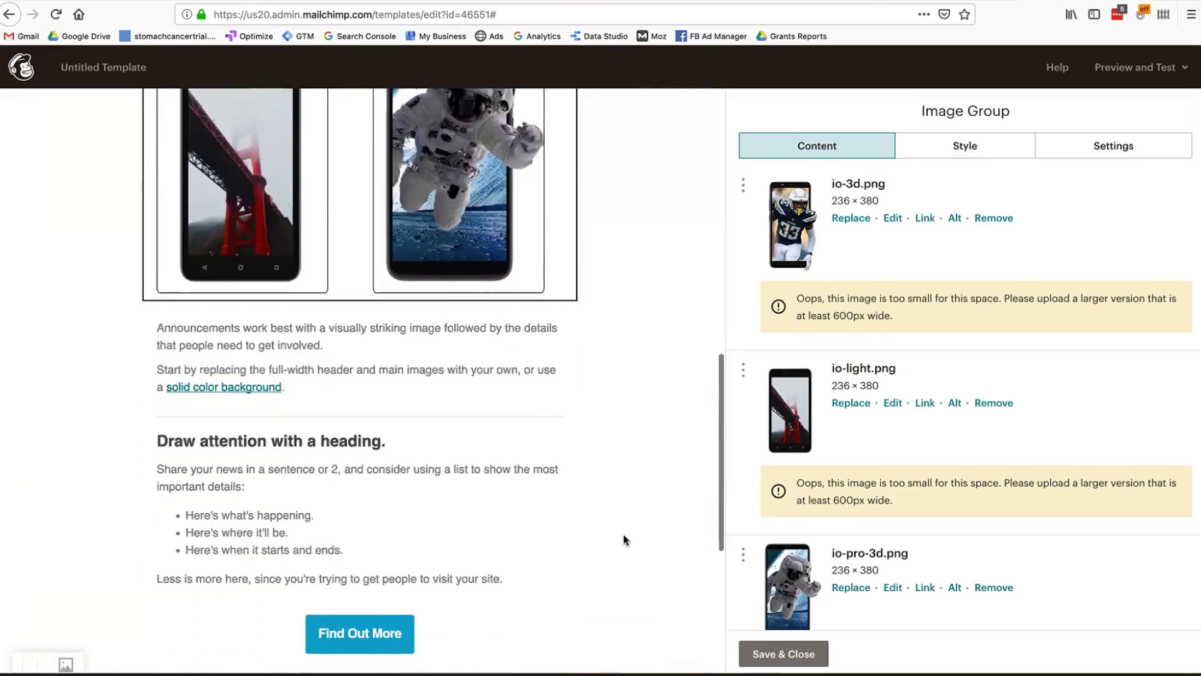
scroll(623, 534, down, 1)
scroll(873, 490, down, 2)
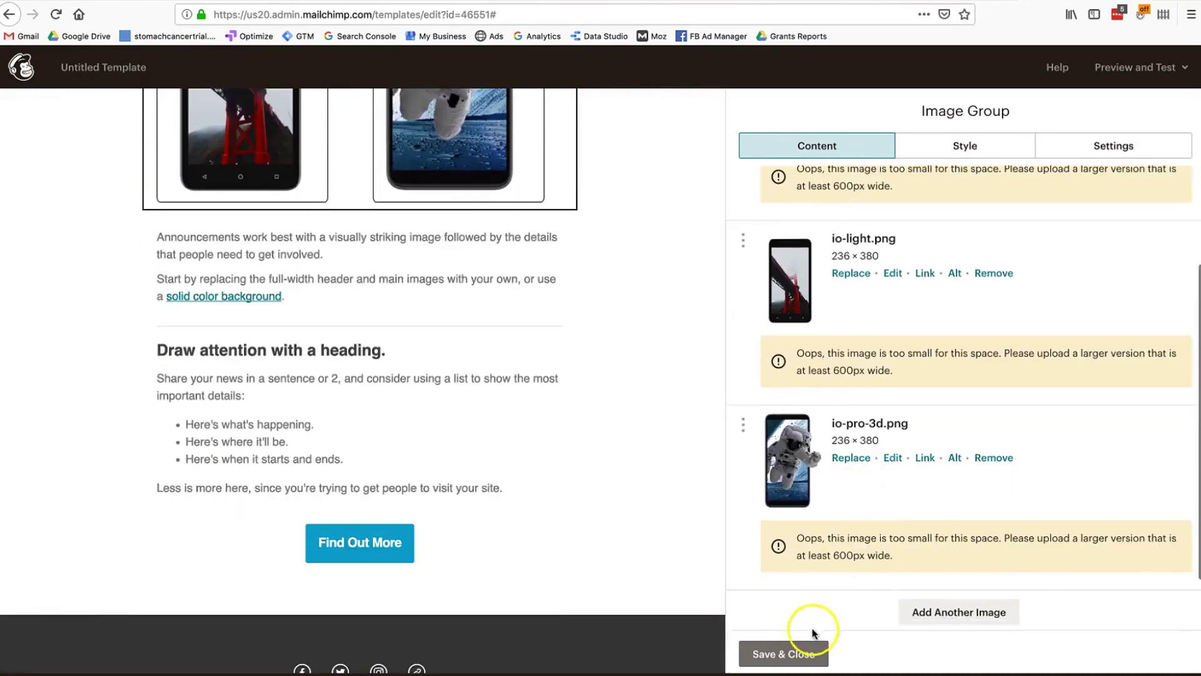
click(807, 653)
- Review the heading settings in the page design, save them, and look through the email down to its footer
scroll(647, 326, up, 8)
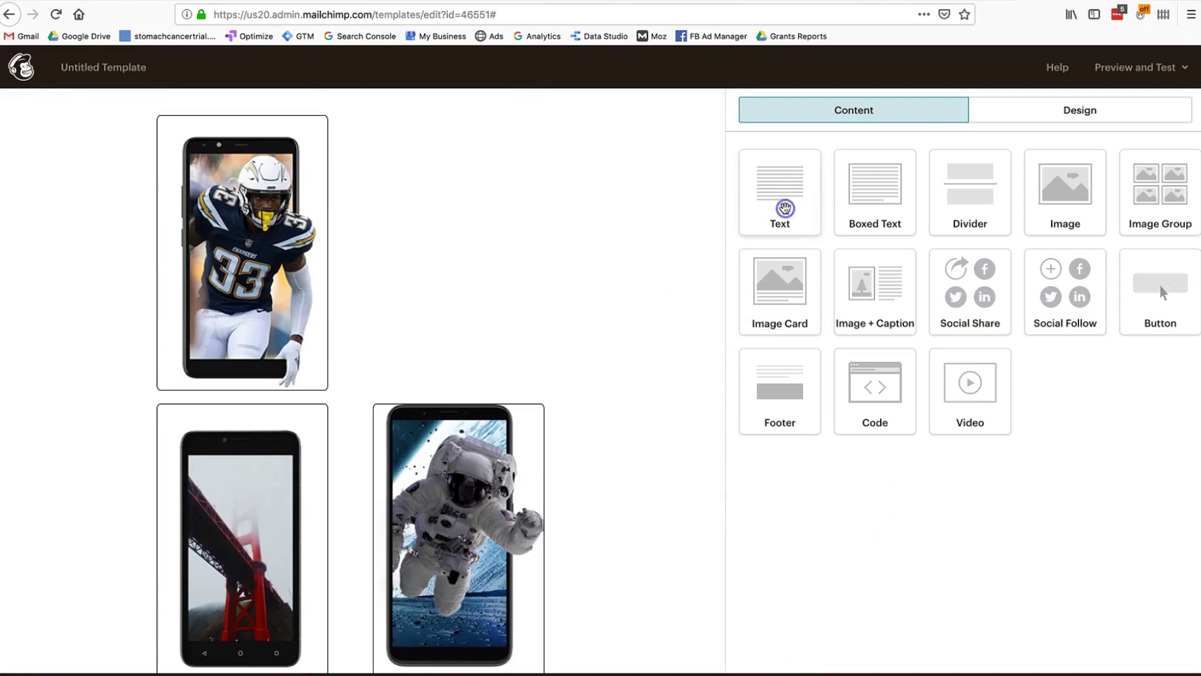
click(1045, 114)
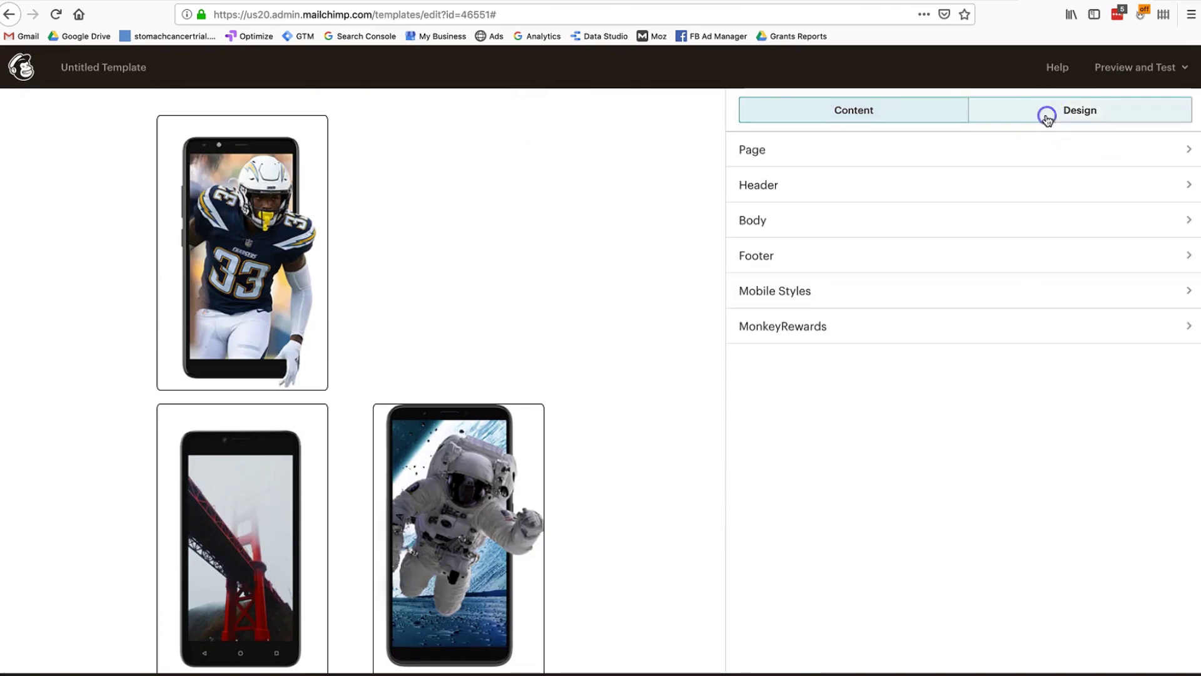
click(795, 154)
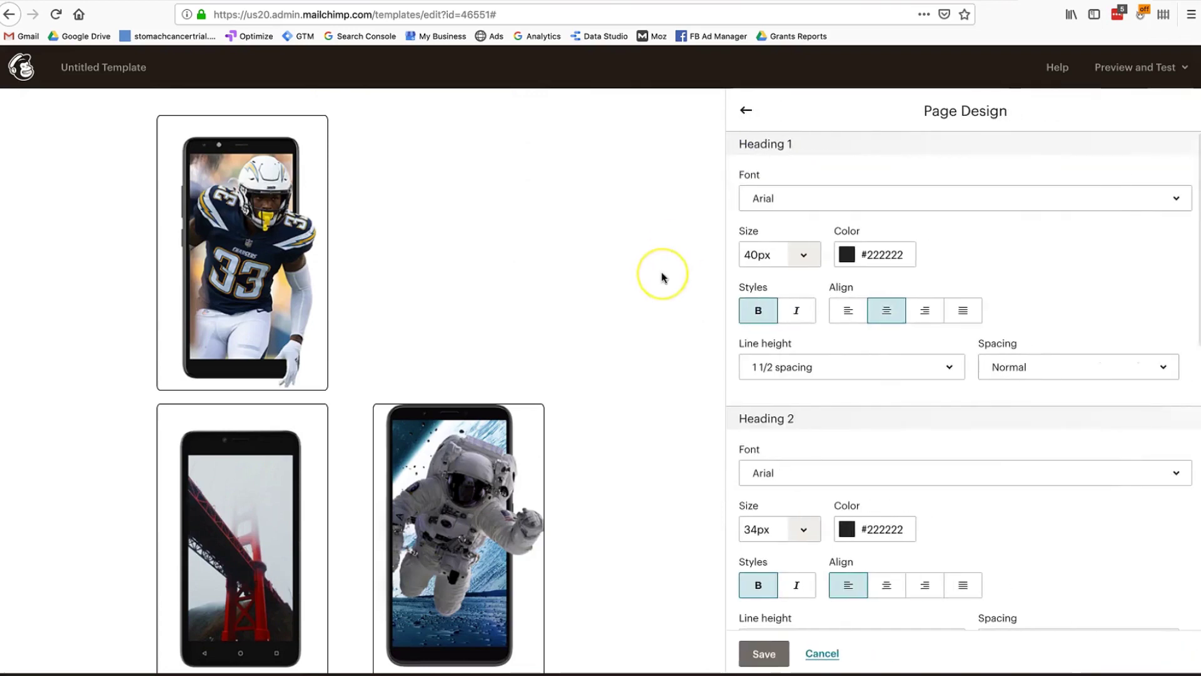
scroll(663, 276, down, 9)
scroll(662, 276, up, 6)
click(763, 653)
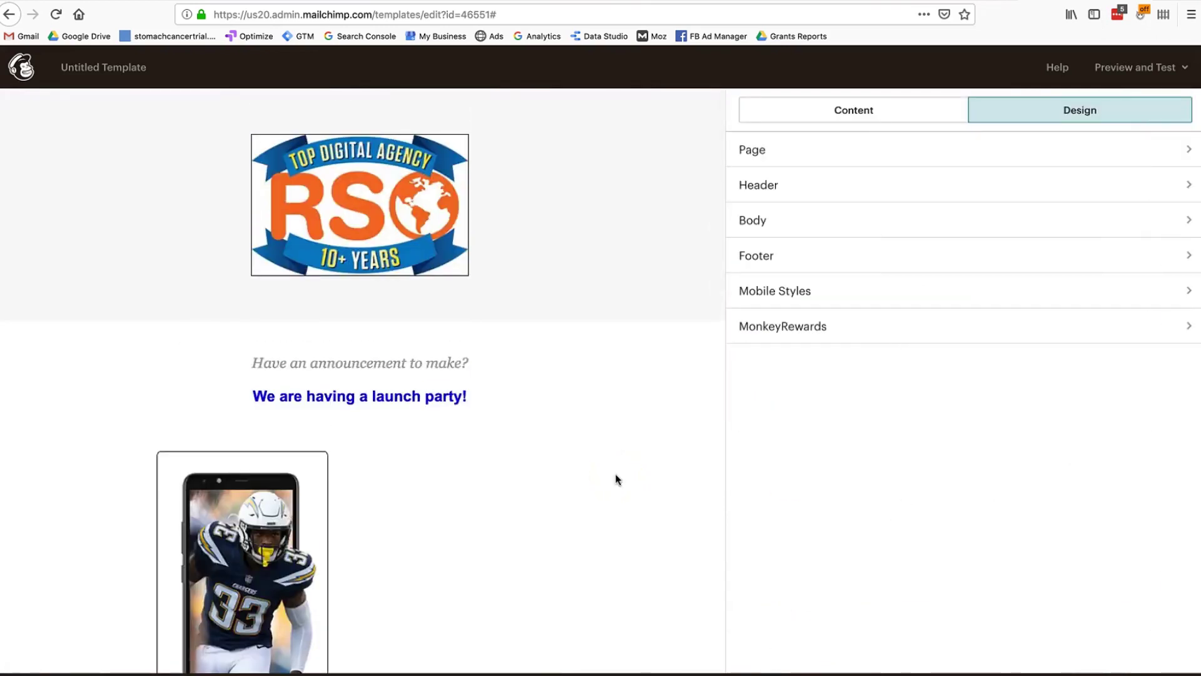
scroll(616, 480, down, 10)
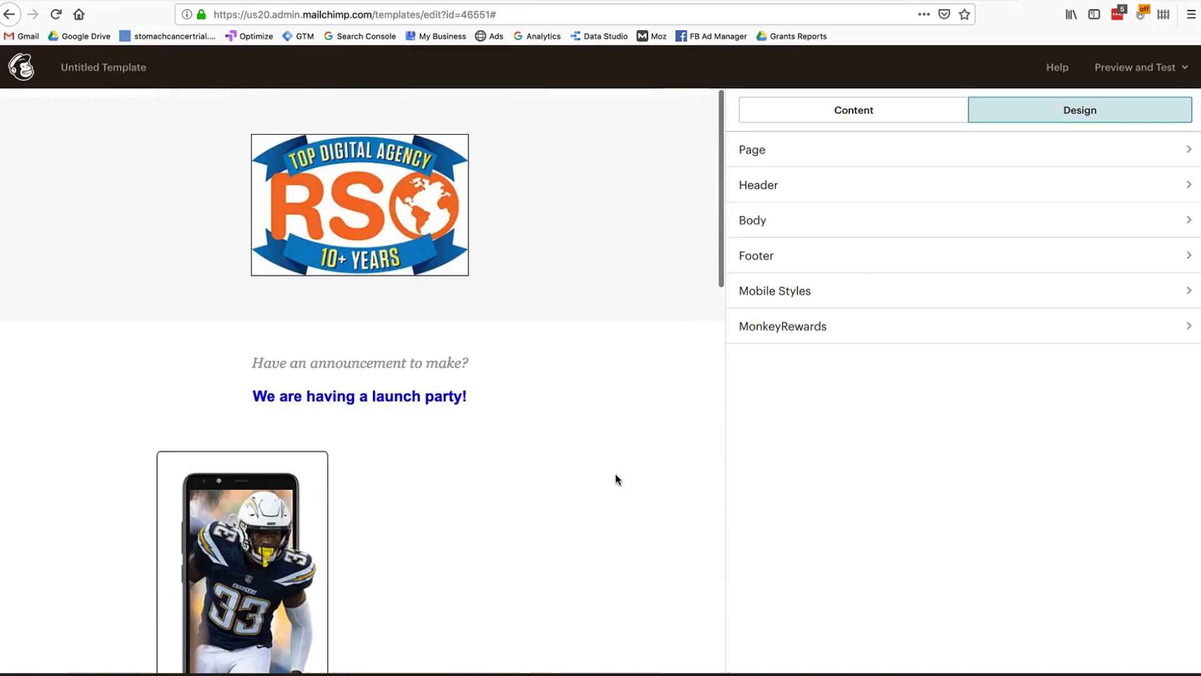
scroll(531, 491, down, 10)
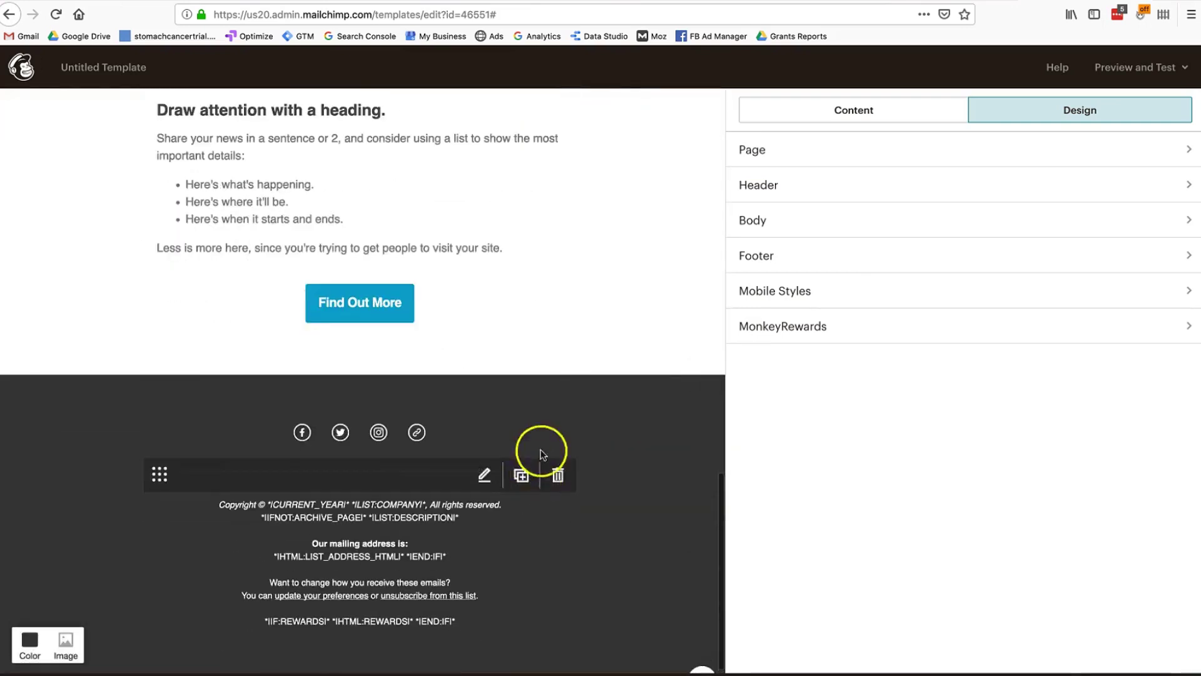
- Enter preview mode and examine the template's desktop version from the logo to the Find Out More button
click(1118, 68)
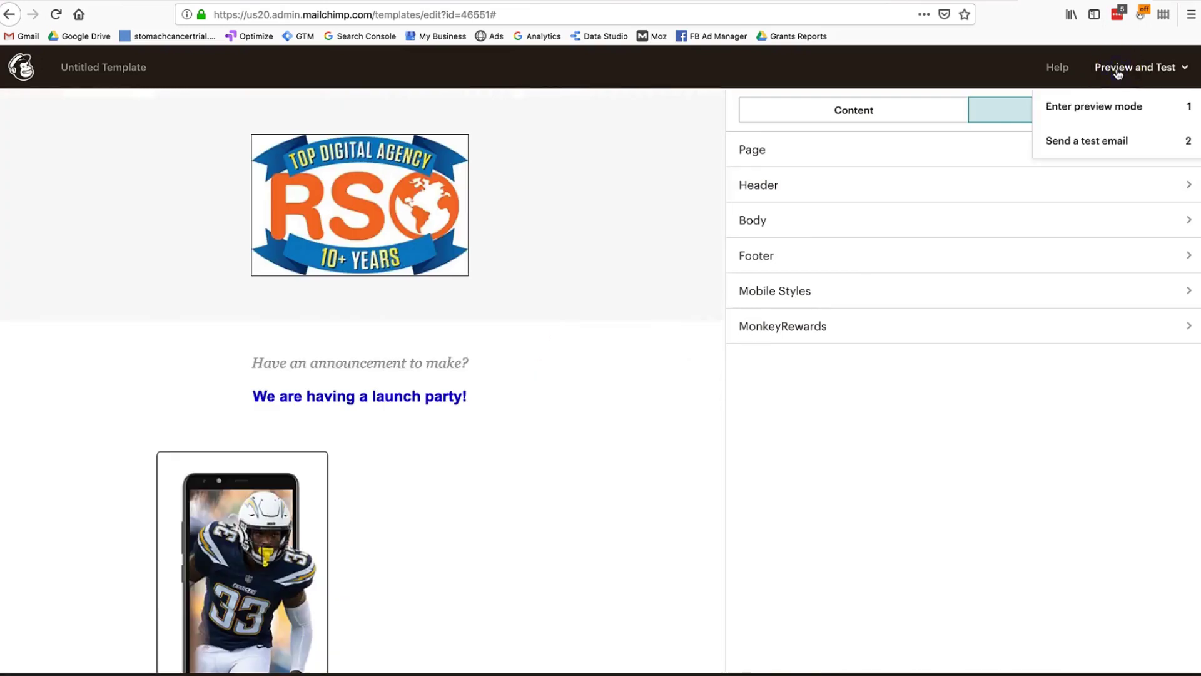
click(1106, 108)
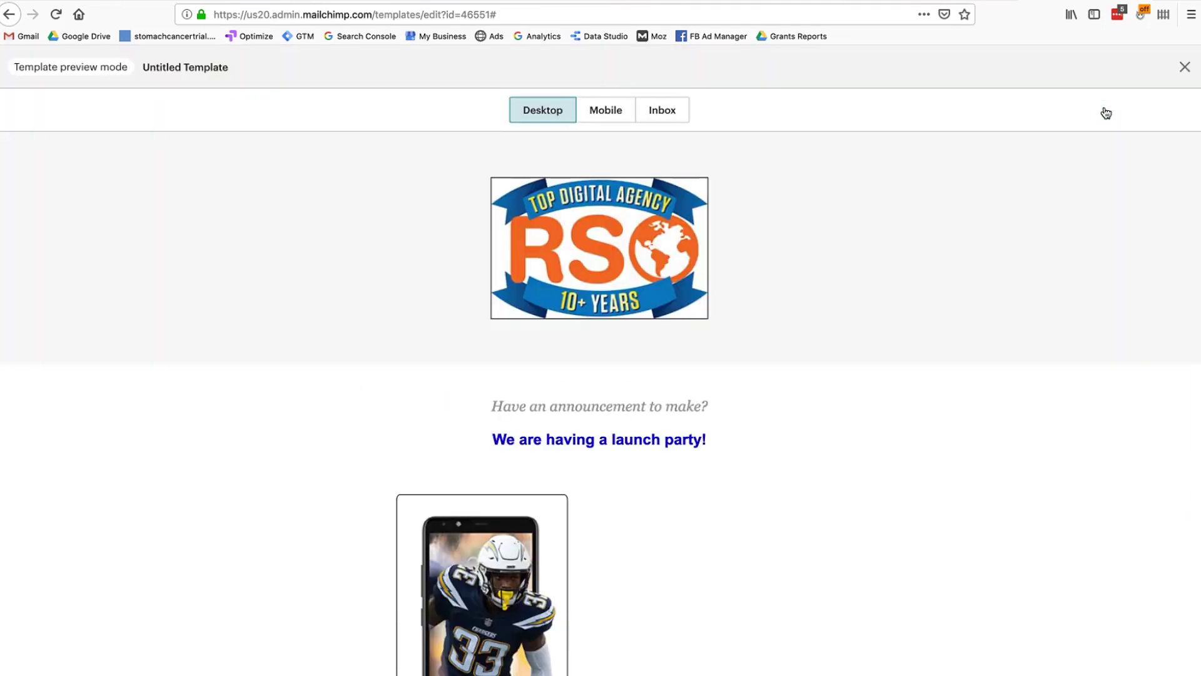
scroll(1069, 338, down, 7)
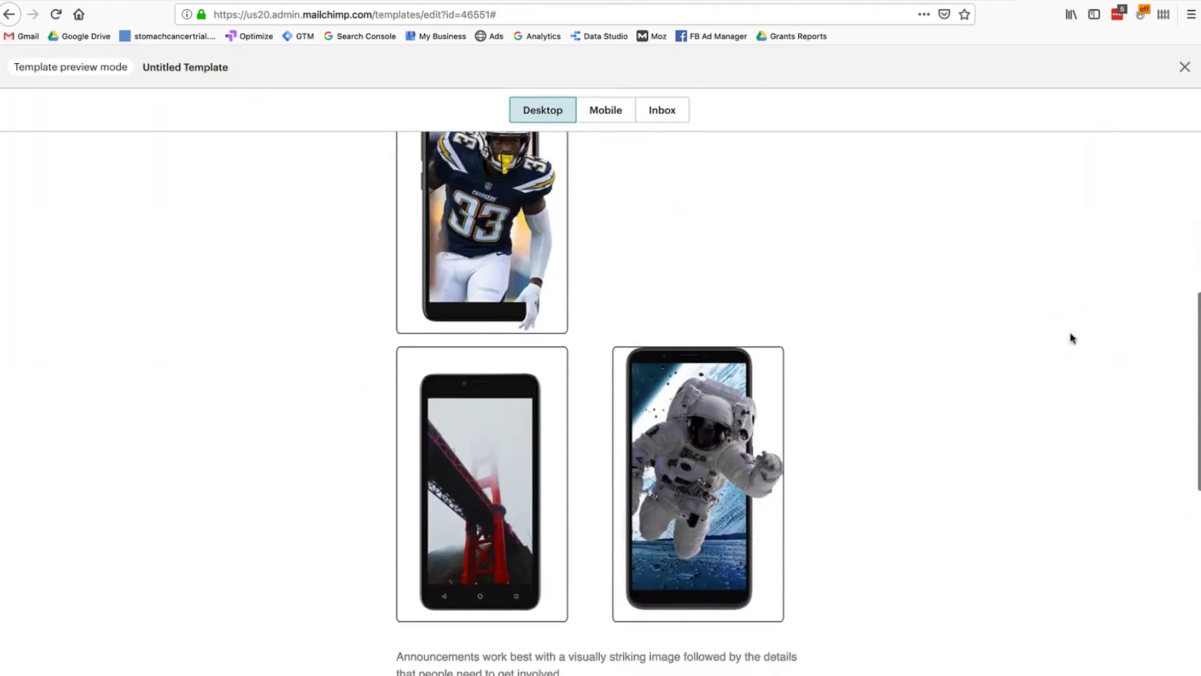
scroll(1069, 333, down, 5)
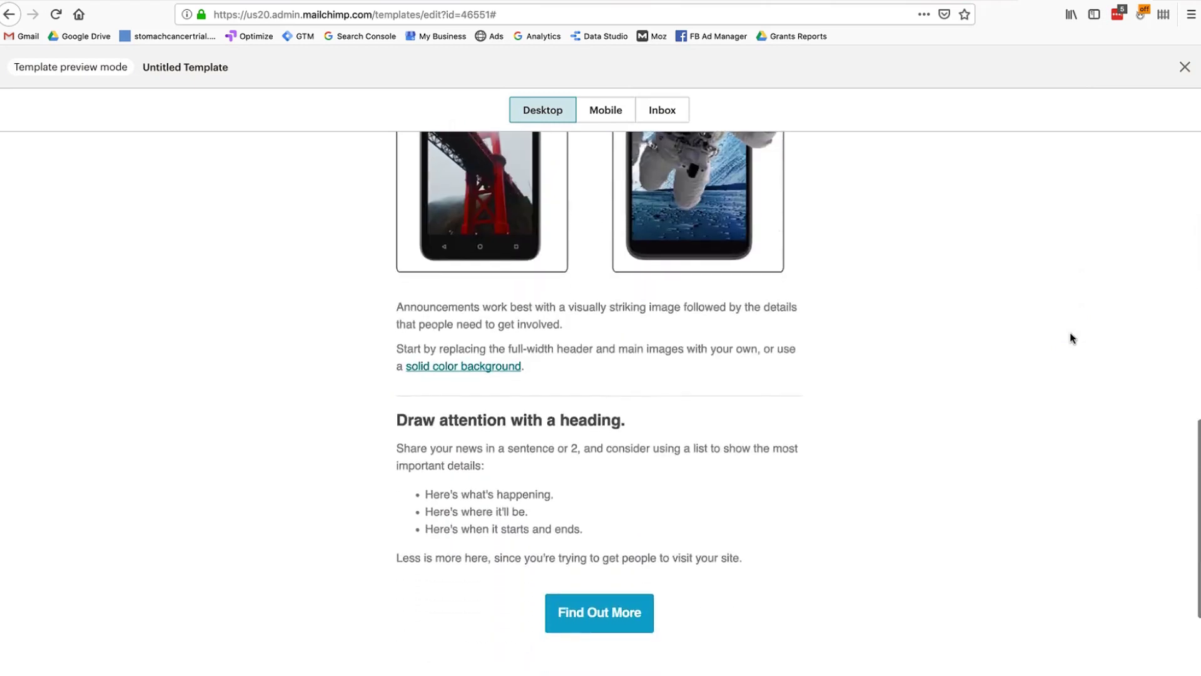
scroll(1070, 337, up, 12)
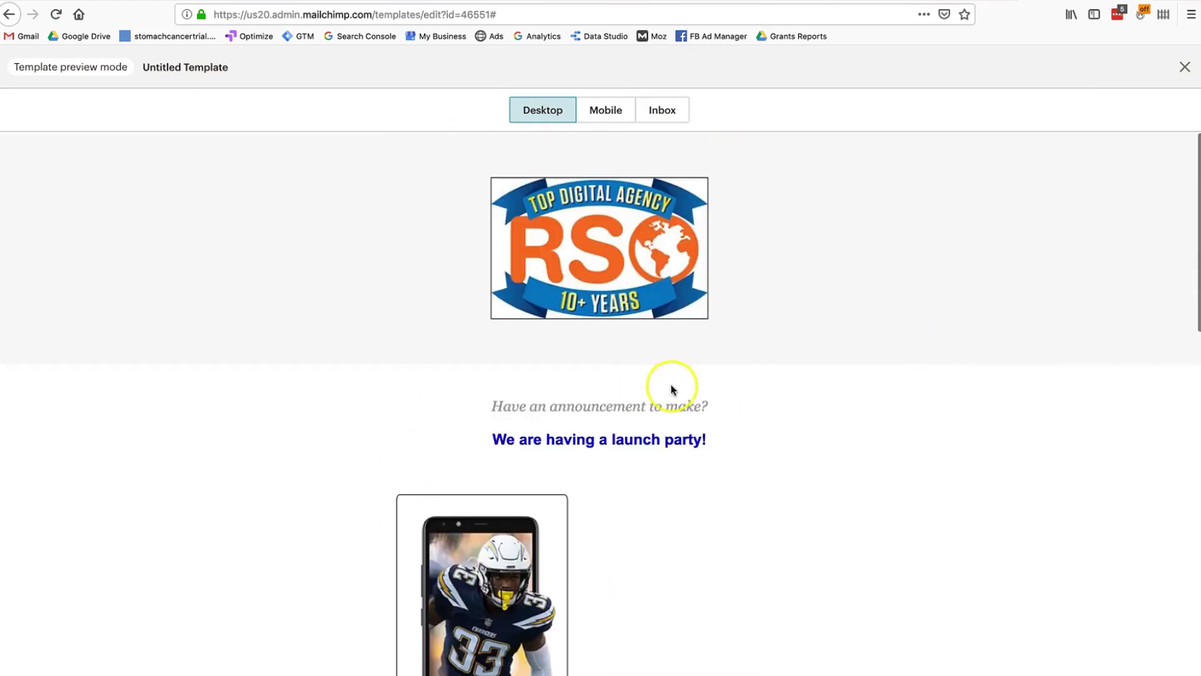
- Check the mobile and inbox previews of the template, return to the desktop preview and exit preview mode
click(602, 113)
scroll(651, 392, down, 5)
click(663, 110)
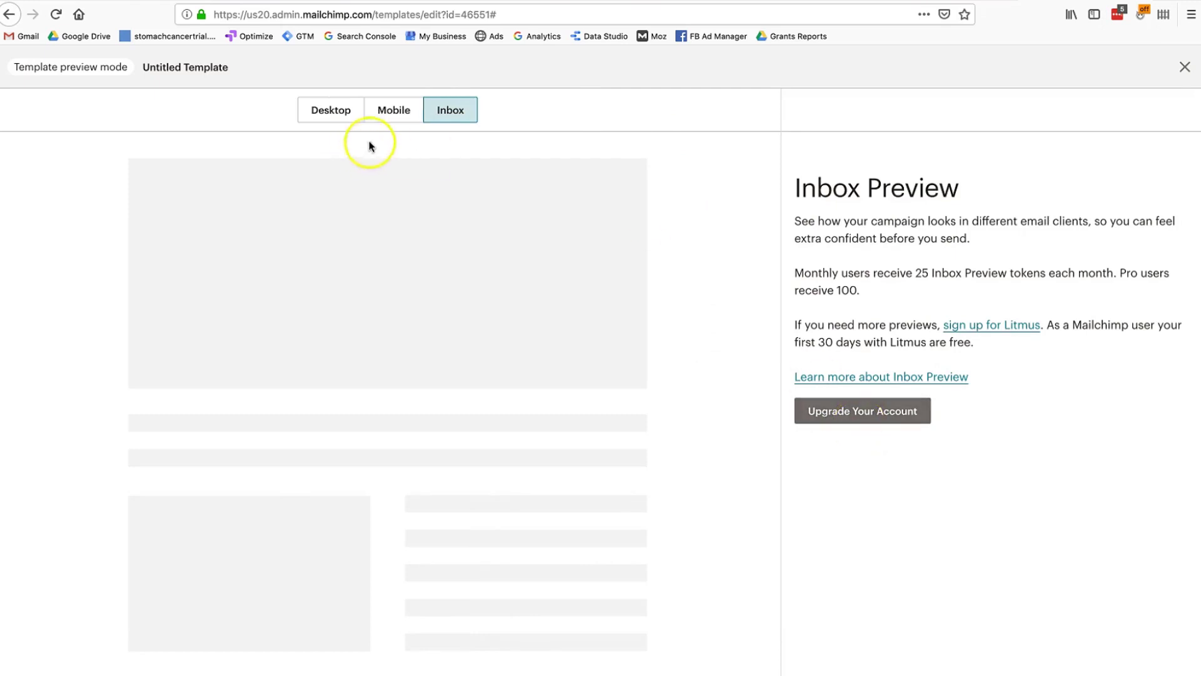
click(392, 111)
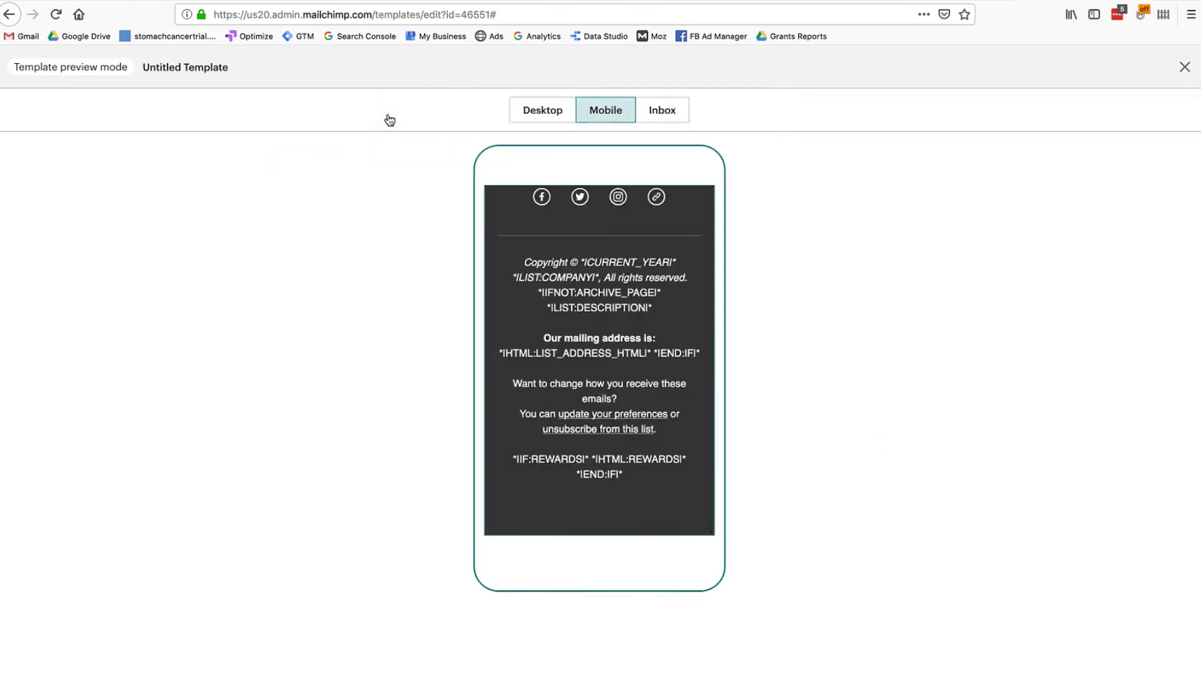
click(536, 105)
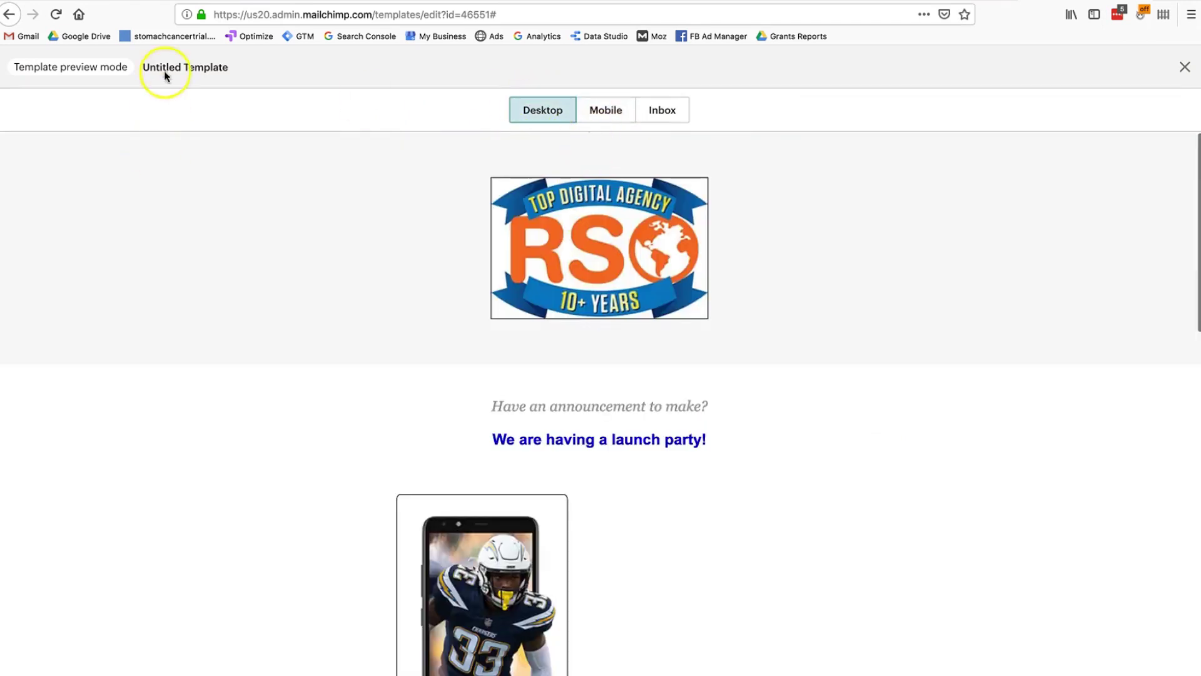
click(1184, 67)
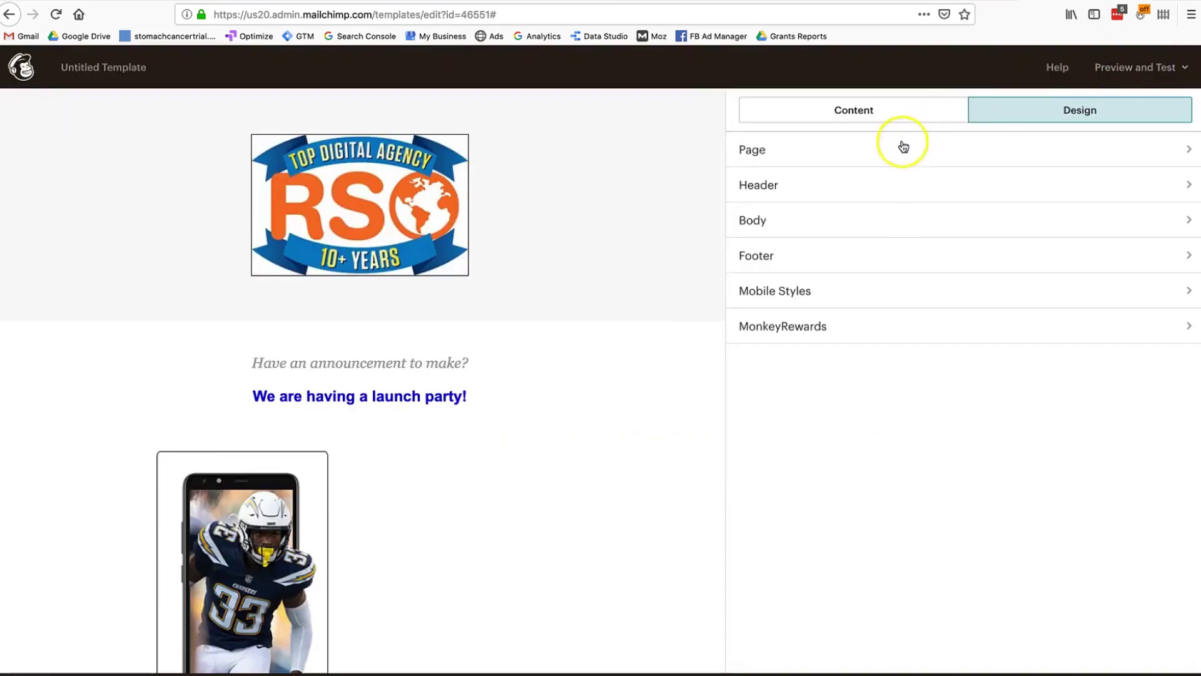
- Look over the finished layout, exit the editor and save the template as Announcement template
mouse_move(187, 185)
scroll(563, 523, down, 10)
scroll(563, 523, up, 10)
mouse_move(562, 527)
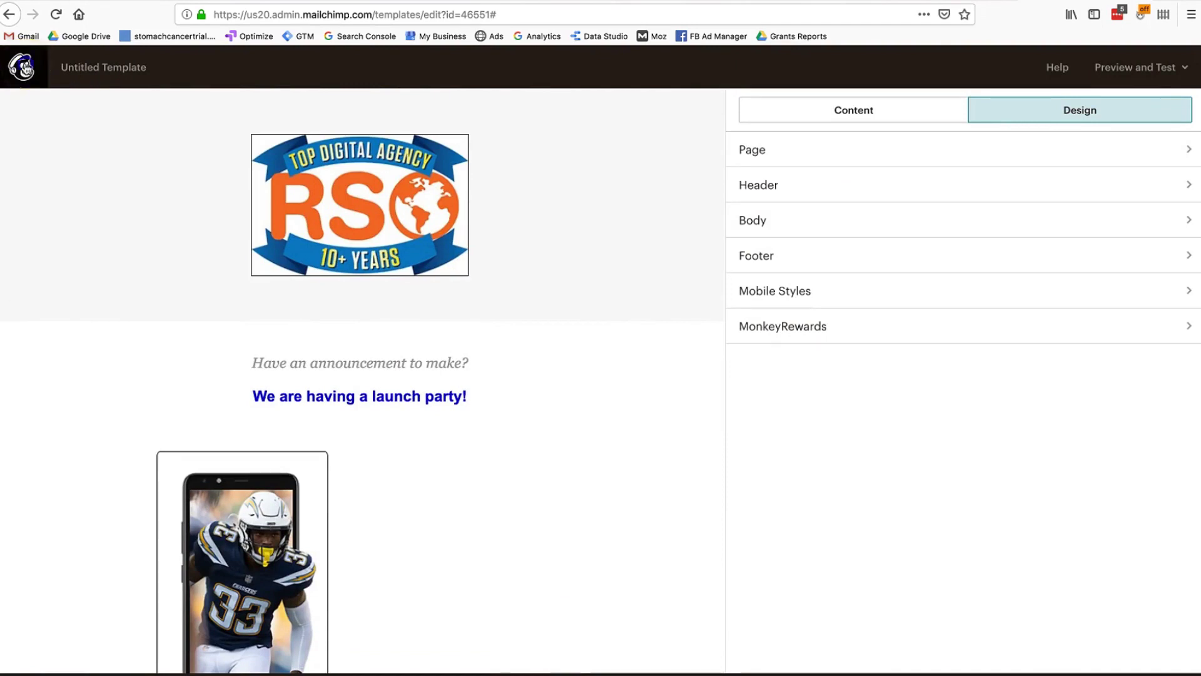
click(23, 67)
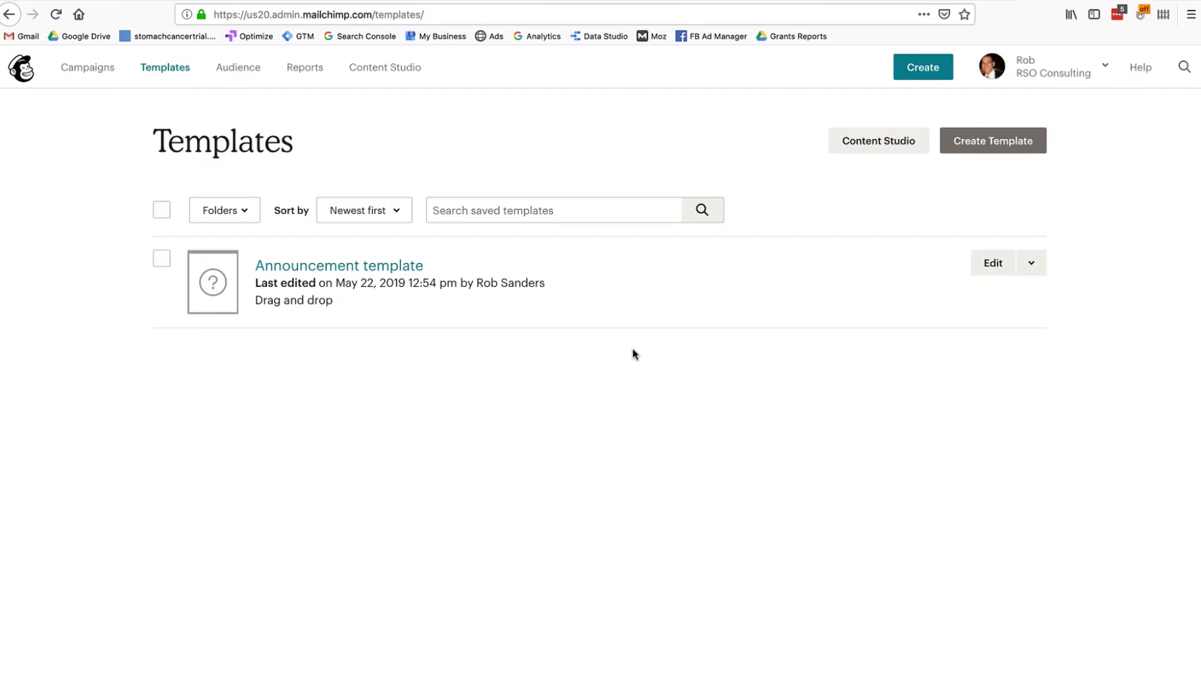
- Reopen Announcement template for editing and review its page design and mobile style settings without changing them
click(403, 269)
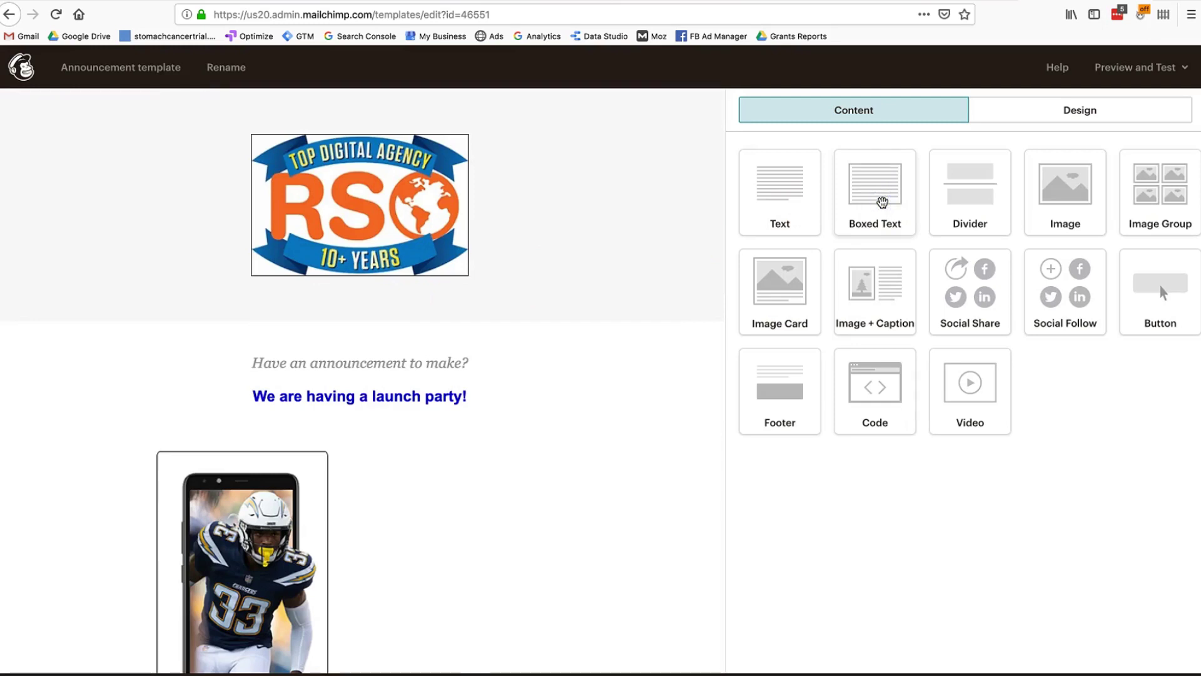
click(1084, 113)
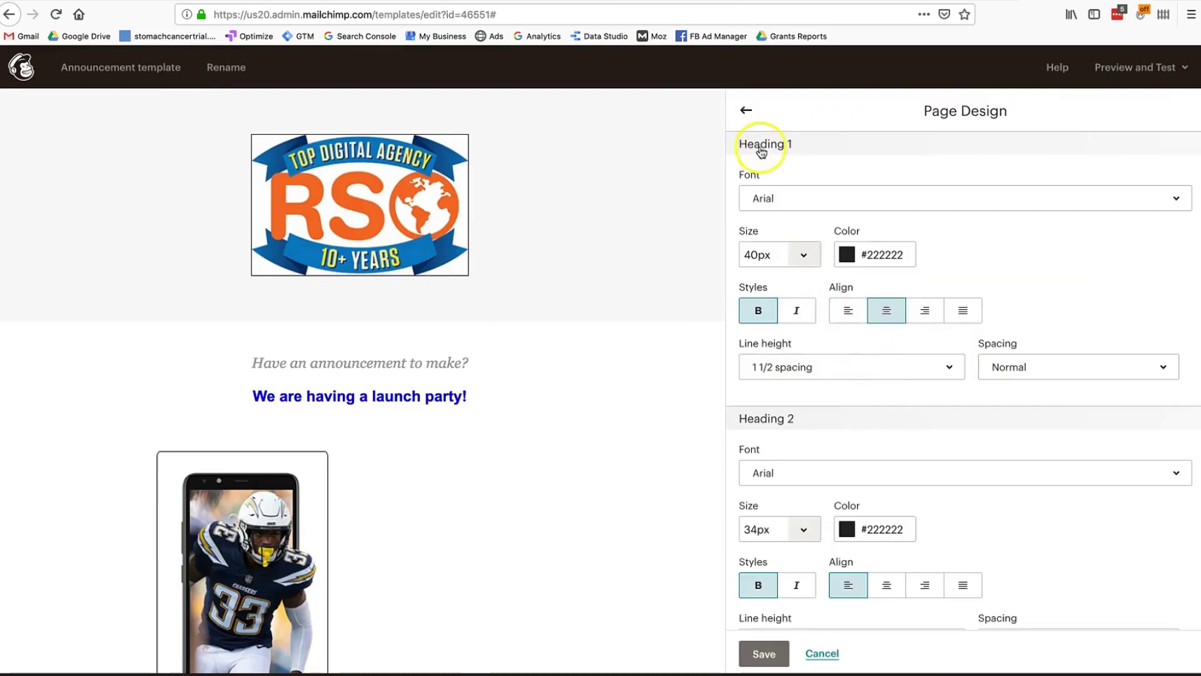
click(745, 111)
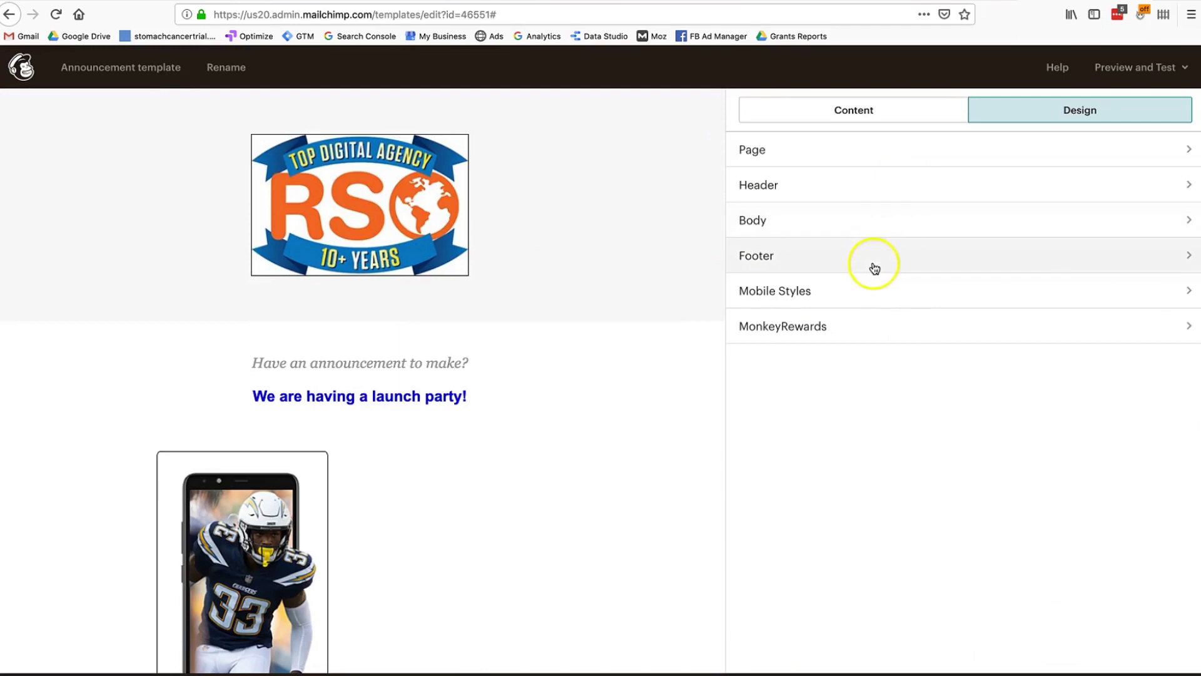
click(847, 301)
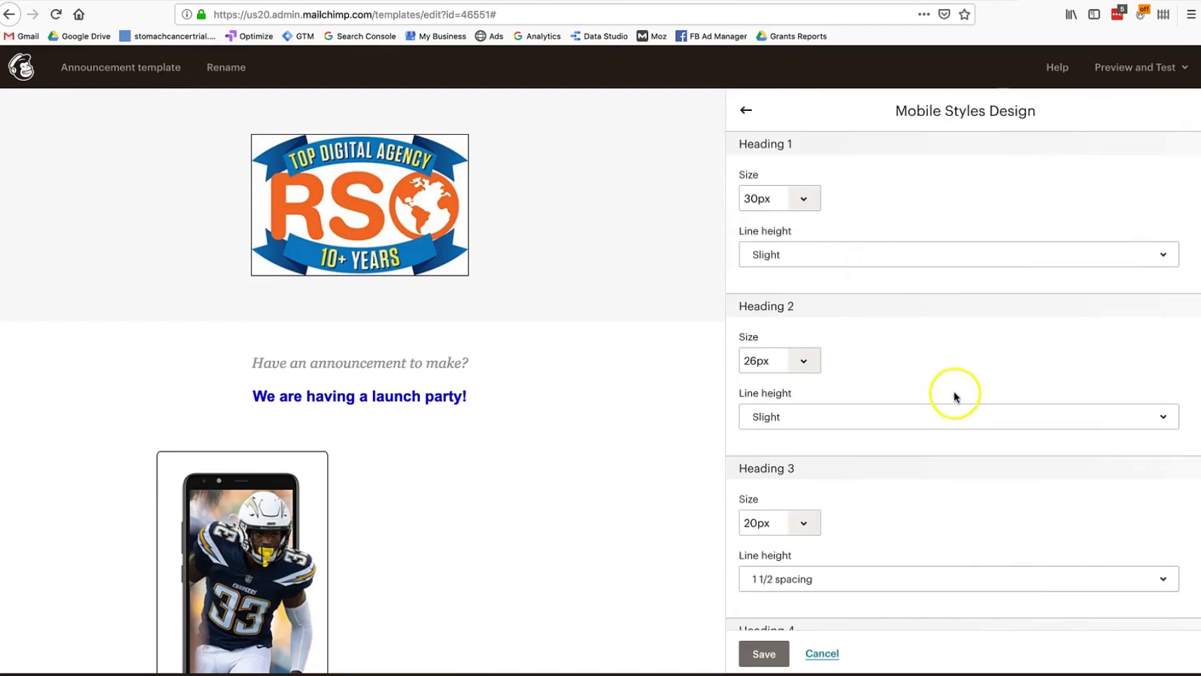
scroll(954, 396, down, 2)
click(750, 110)
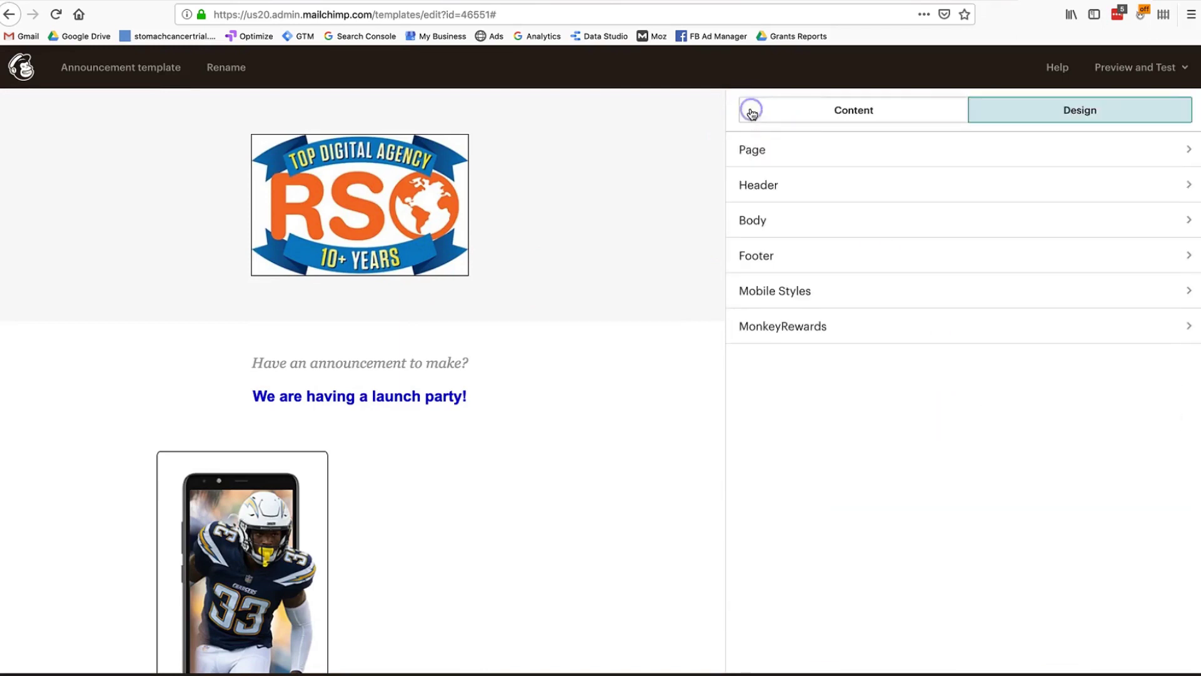
- Try duplicating the image group block with the three phones, then delete the duplicate
scroll(544, 550, down, 2)
mouse_move(523, 389)
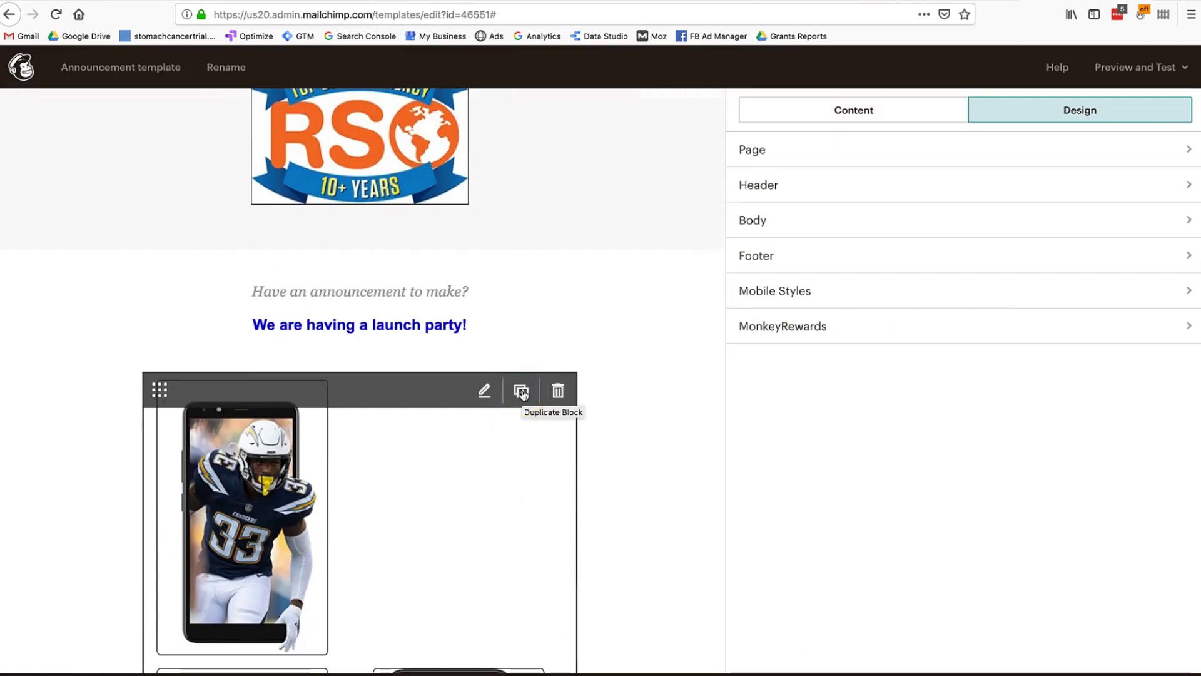
click(522, 391)
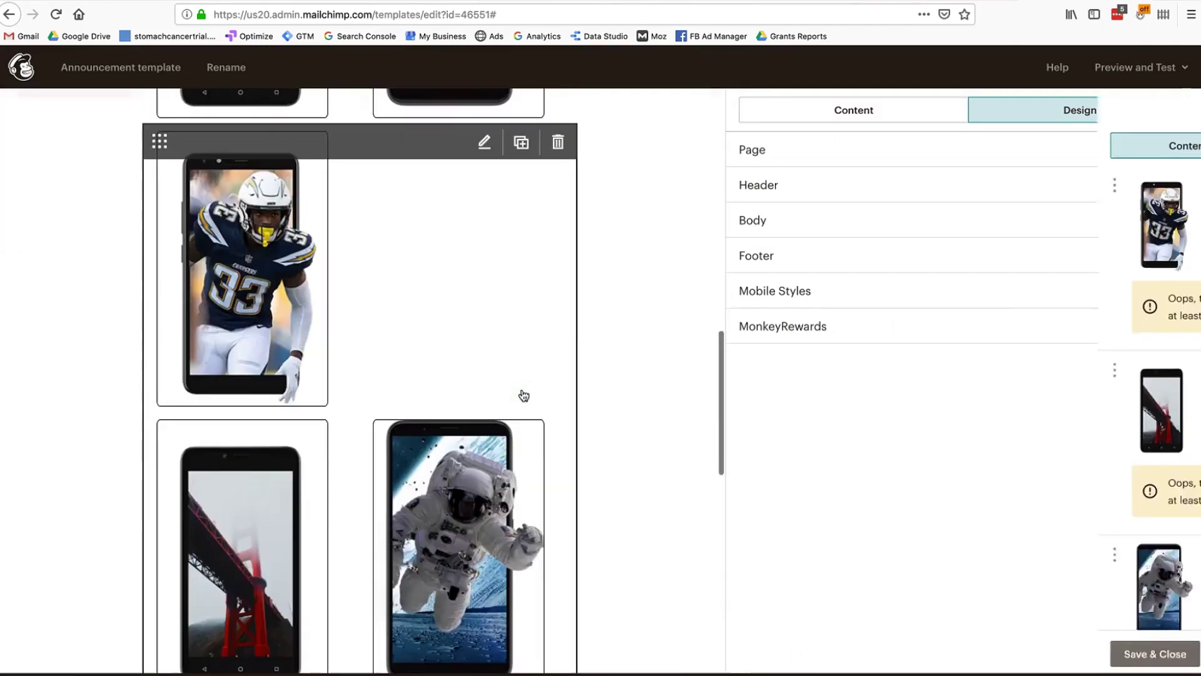
scroll(523, 394, down, 2)
scroll(523, 394, up, 5)
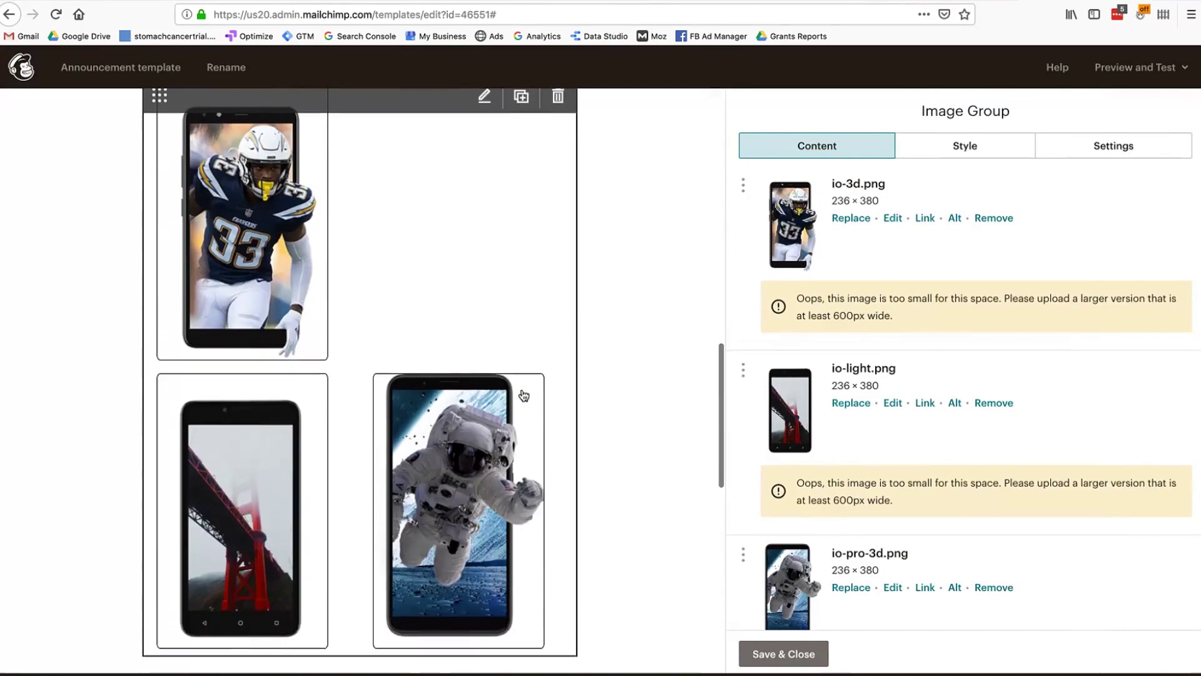
click(523, 437)
click(558, 193)
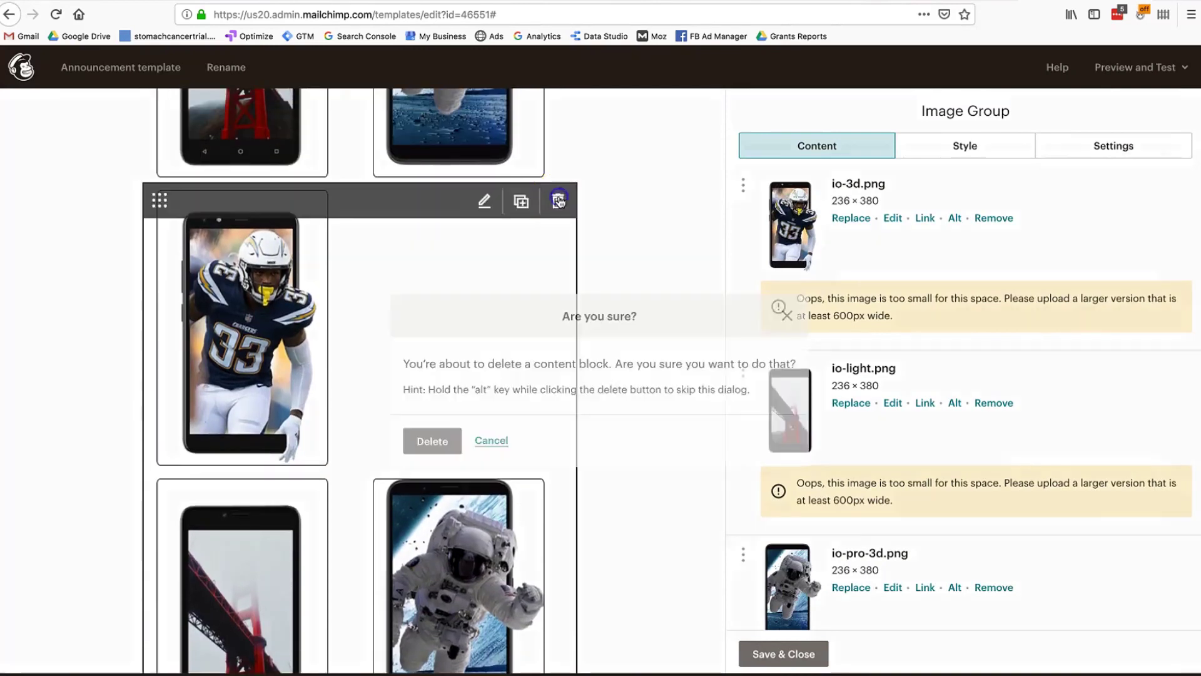
click(439, 442)
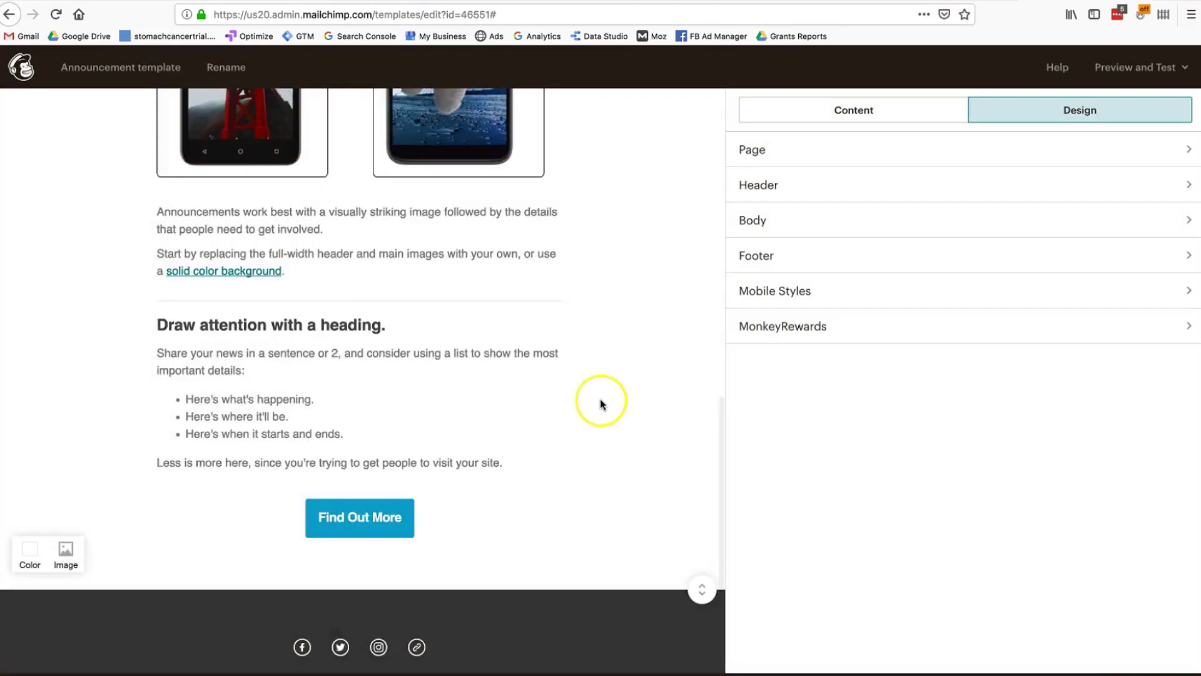
scroll(599, 400, up, 5)
scroll(600, 400, up, 4)
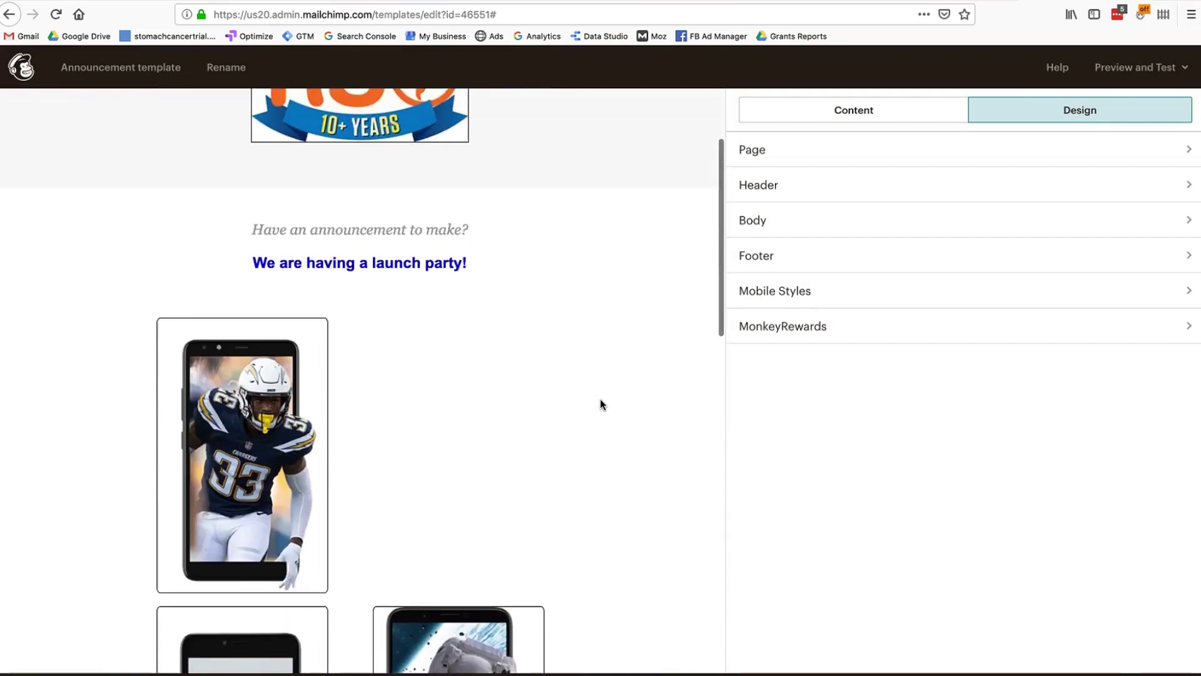
scroll(599, 403, up, 2)
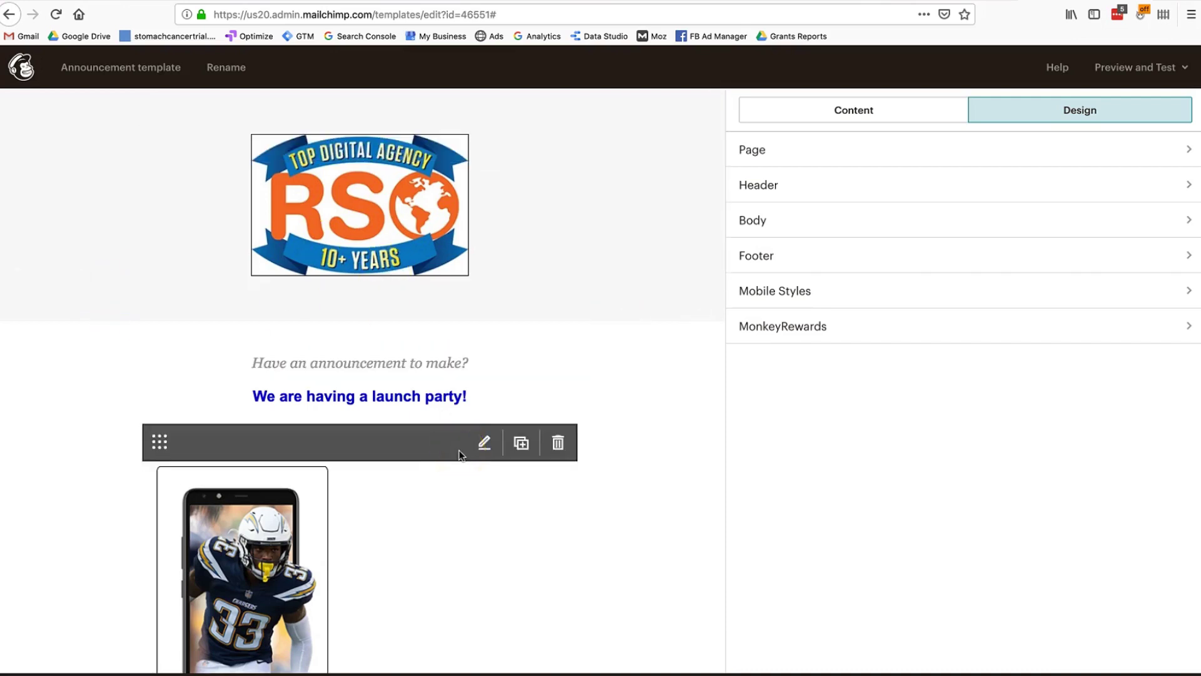
- Leave the editor, replicate Announcement template from the template list and look over the copy
click(460, 456)
scroll(460, 460, down, 3)
scroll(460, 460, up, 3)
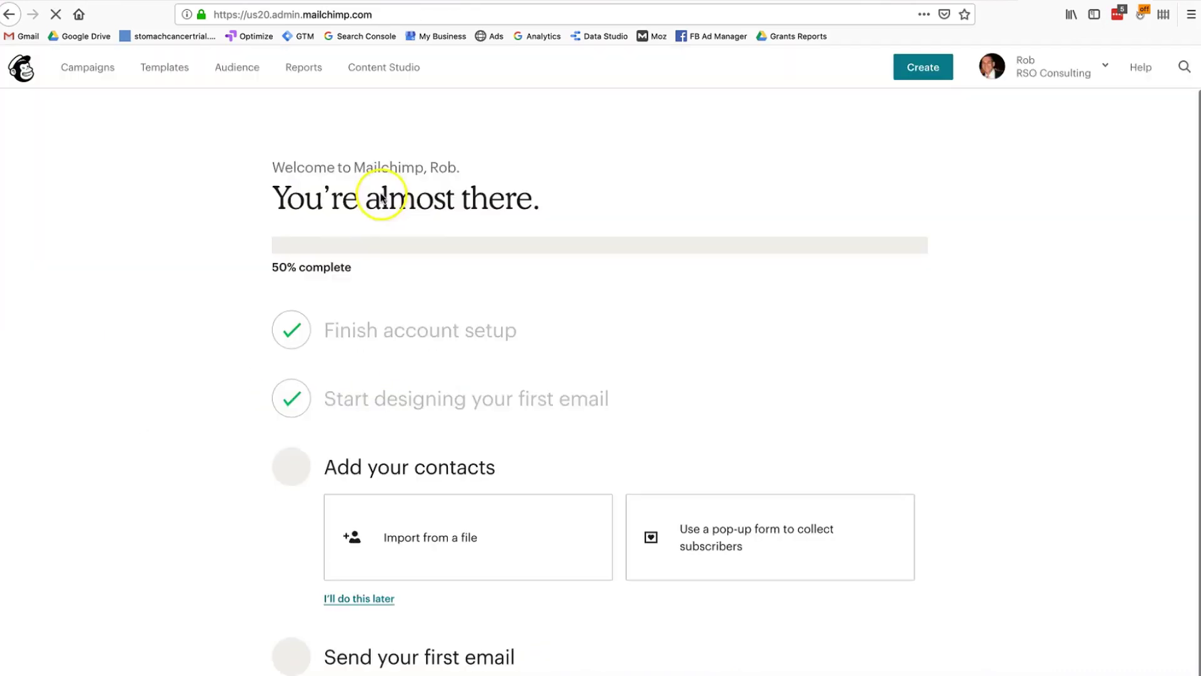
click(172, 63)
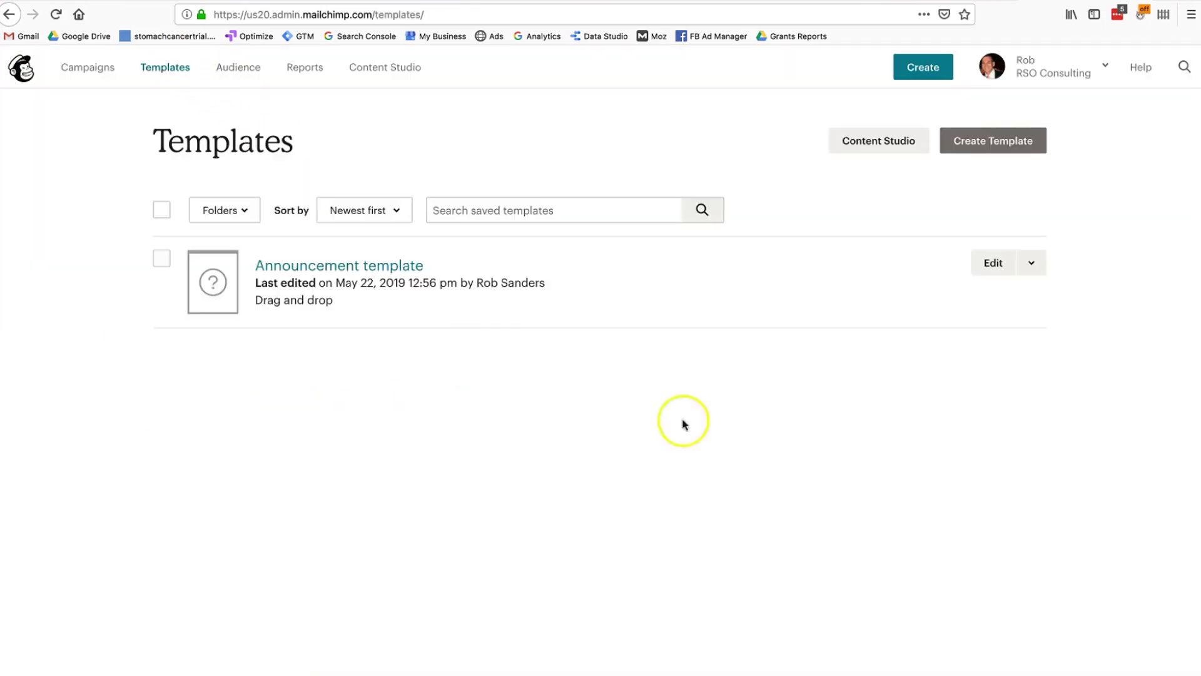
click(1033, 262)
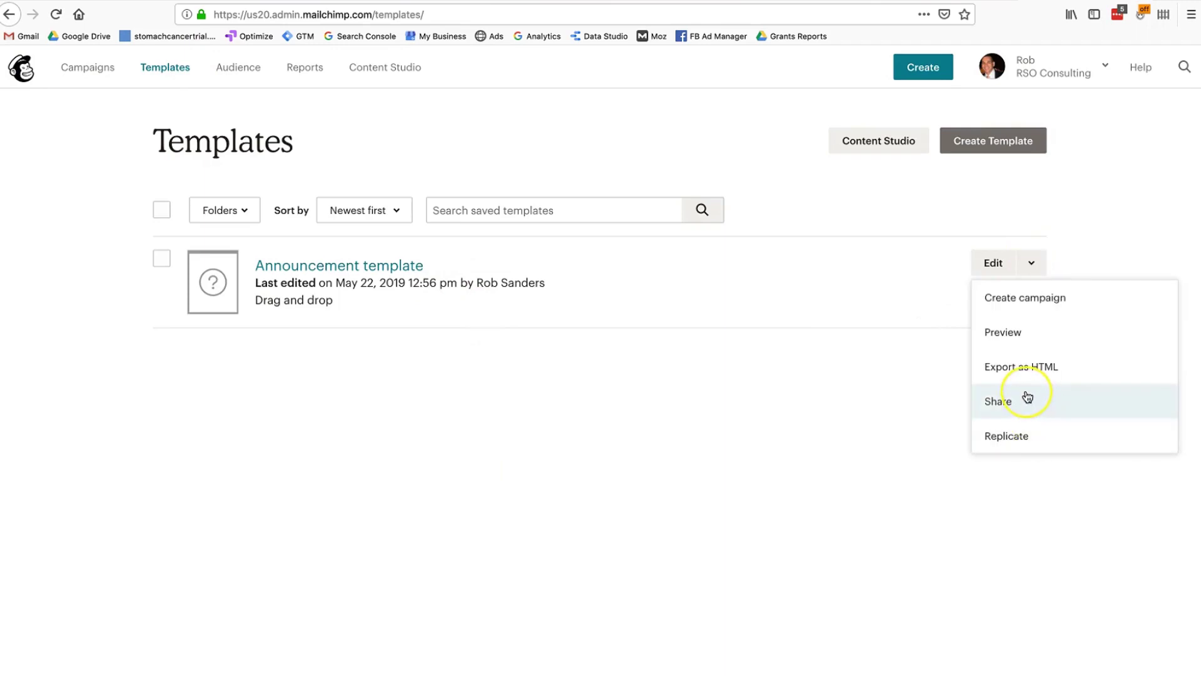
click(1028, 441)
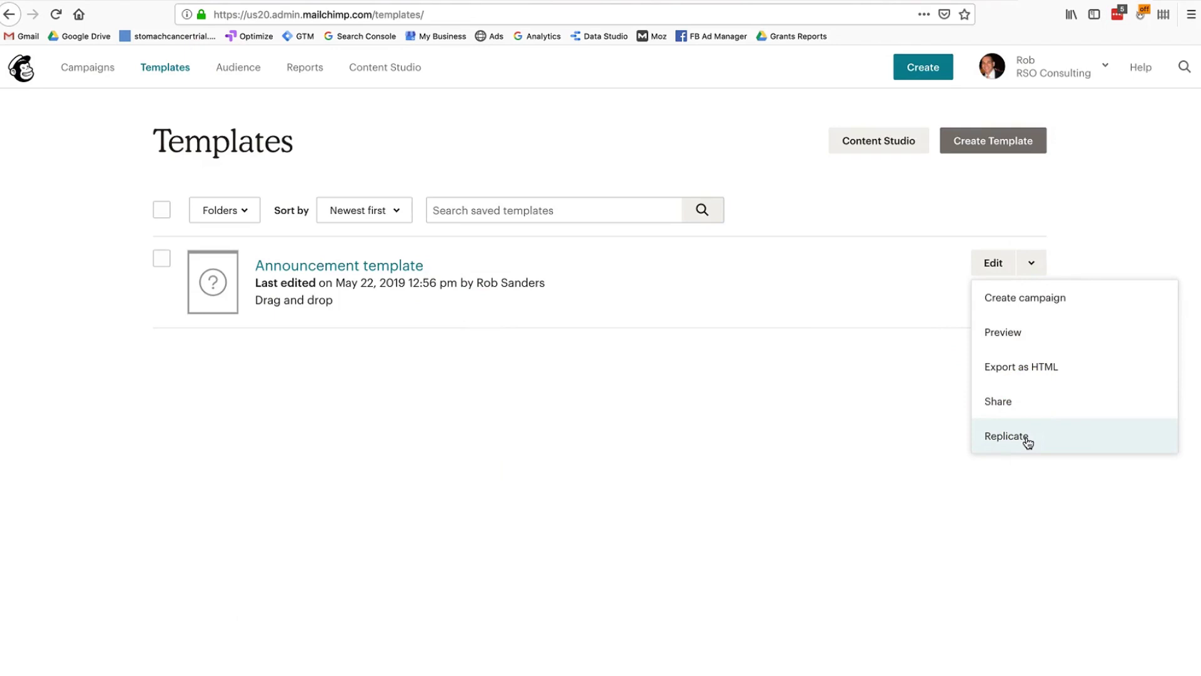
click(1028, 440)
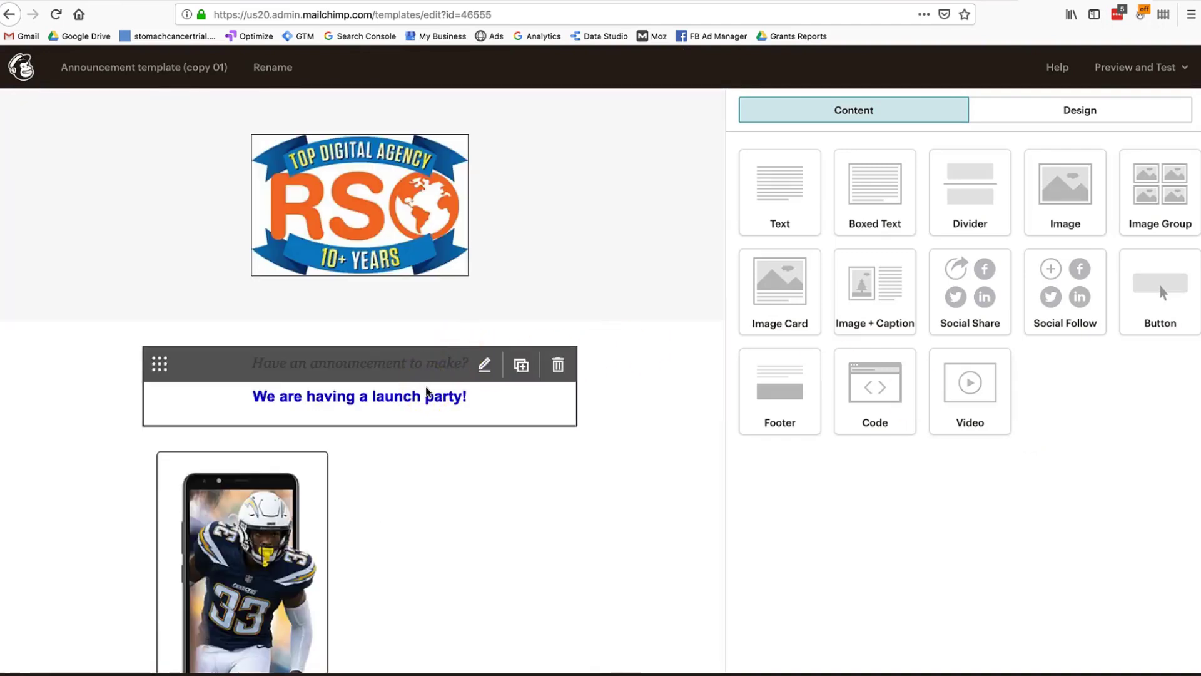
scroll(426, 393, down, 5)
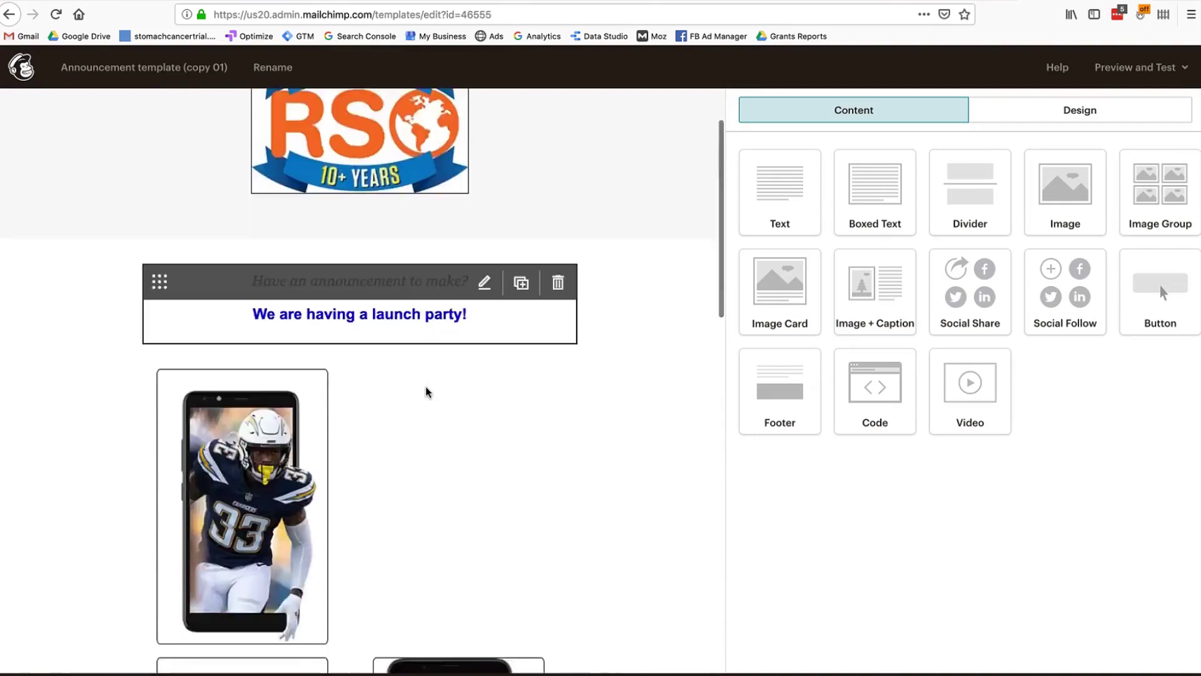
- Delete the phone image group block below the launch party heading in the copied template
scroll(426, 392, up, 5)
click(424, 451)
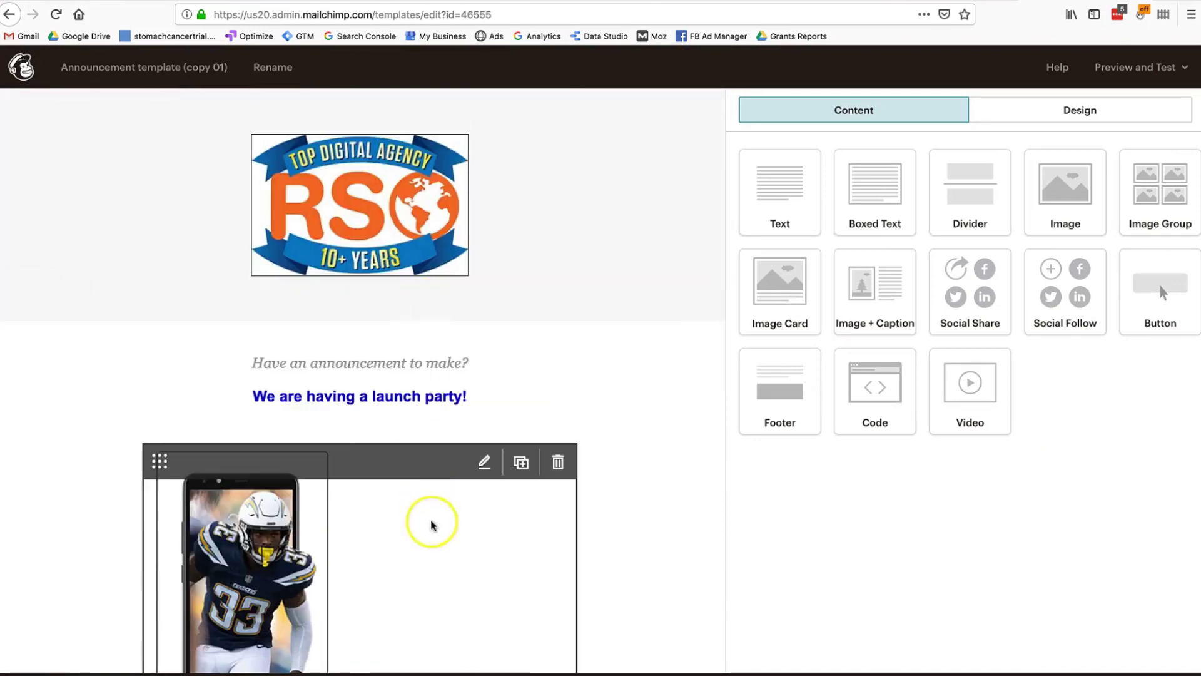
click(555, 463)
click(461, 445)
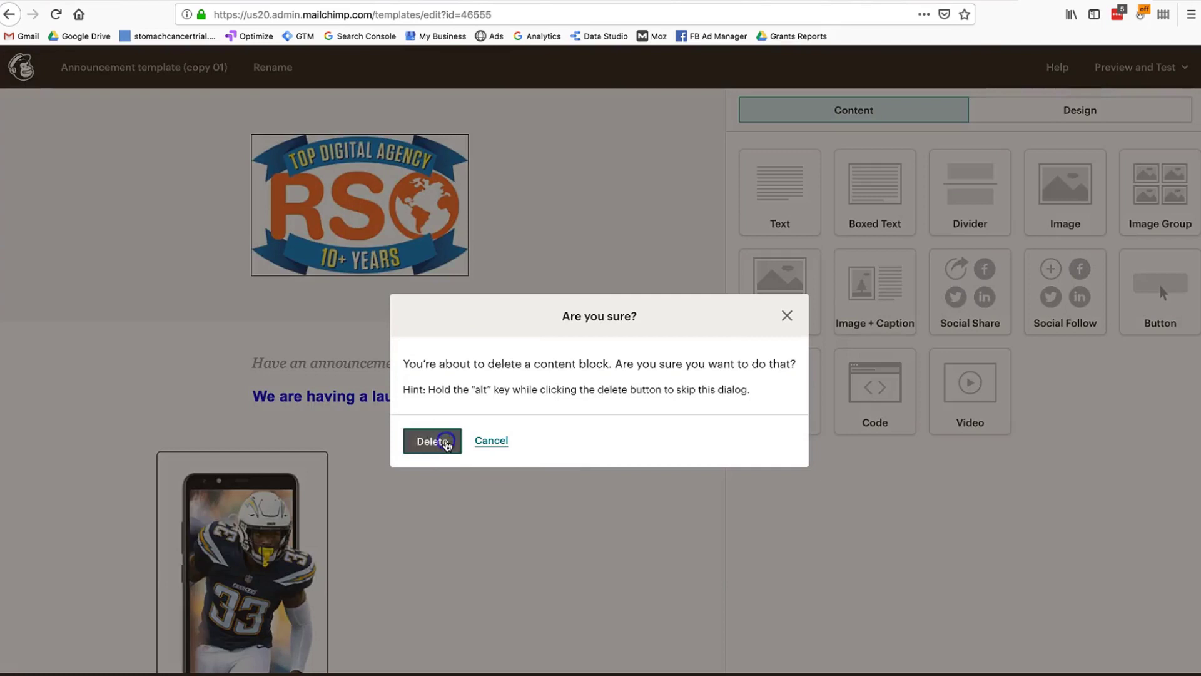
- Rename the copied template as Announcement template v2
click(272, 68)
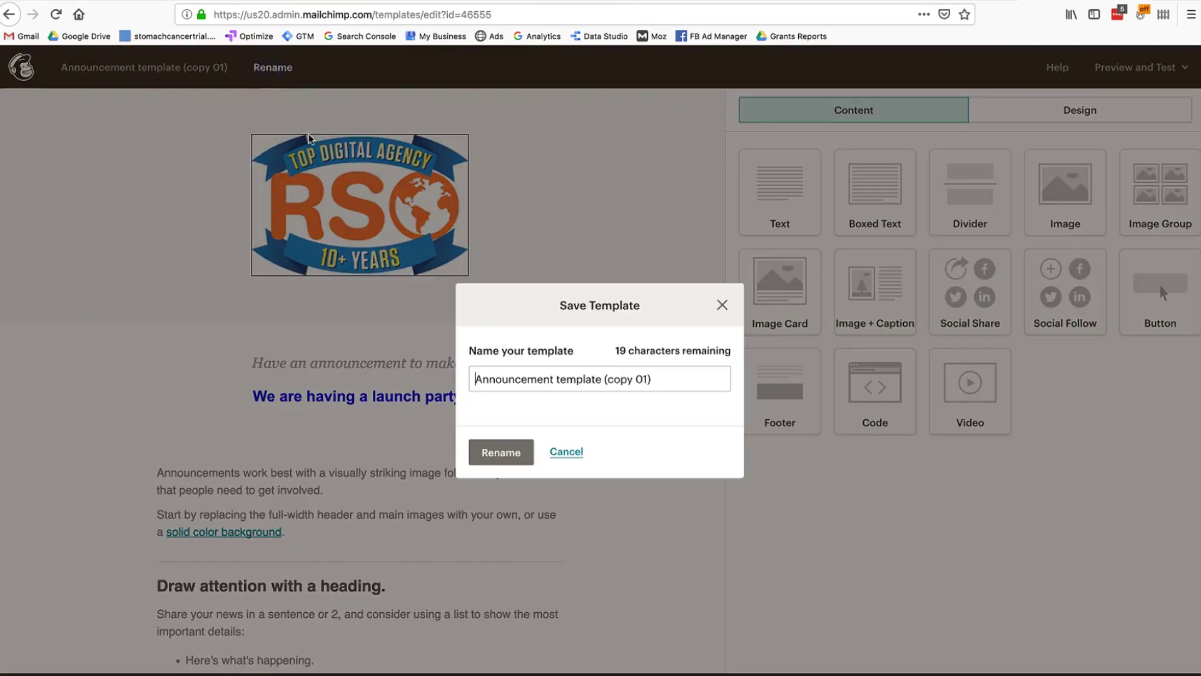
drag(611, 379, 740, 386)
key(BackSpace)
text(v2)
key(Return)
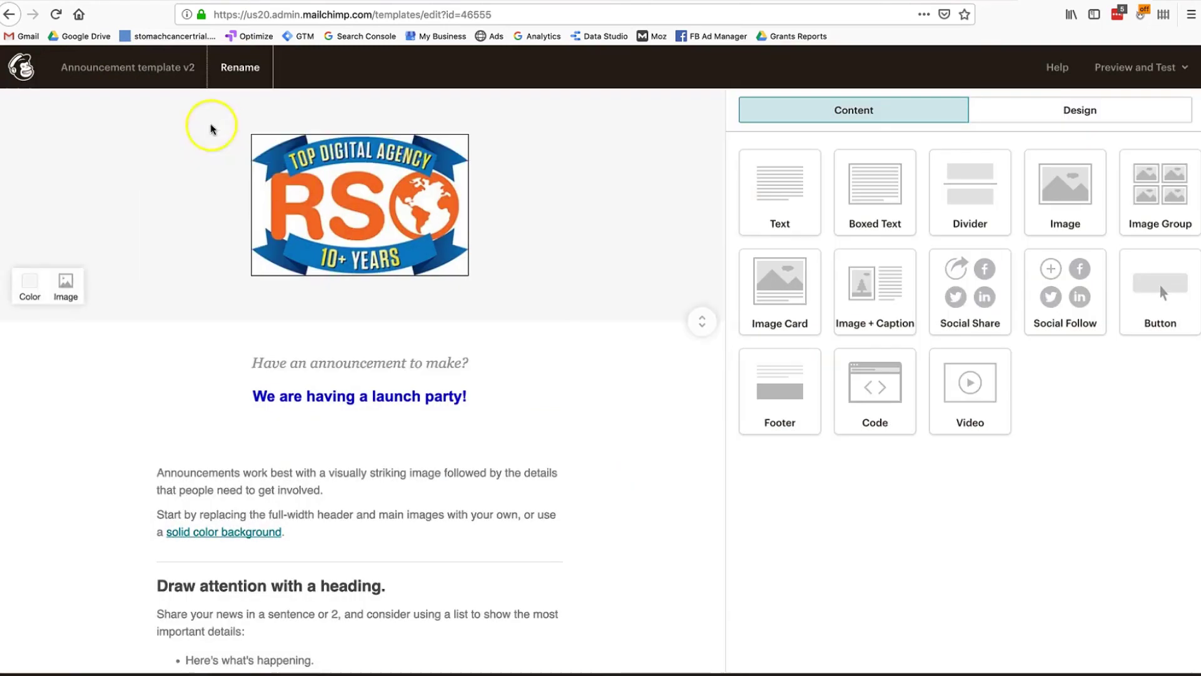
- Leave the editor, go back to the saved templates list and add a folder named Announcements
click(25, 71)
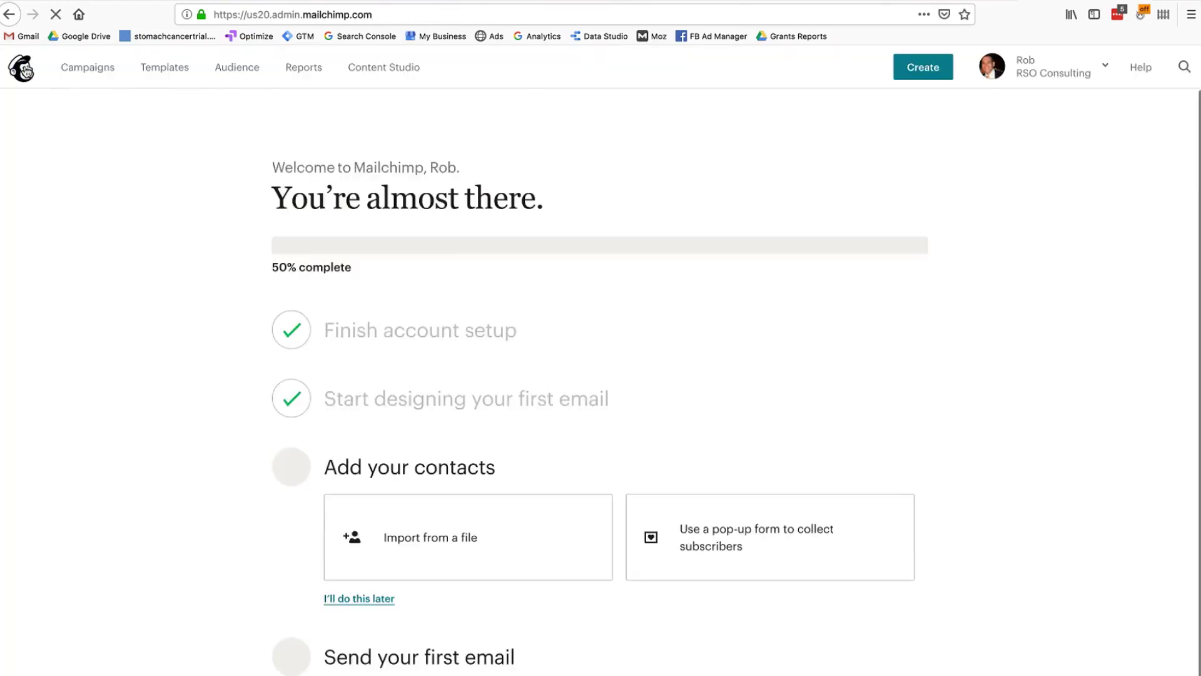
click(158, 67)
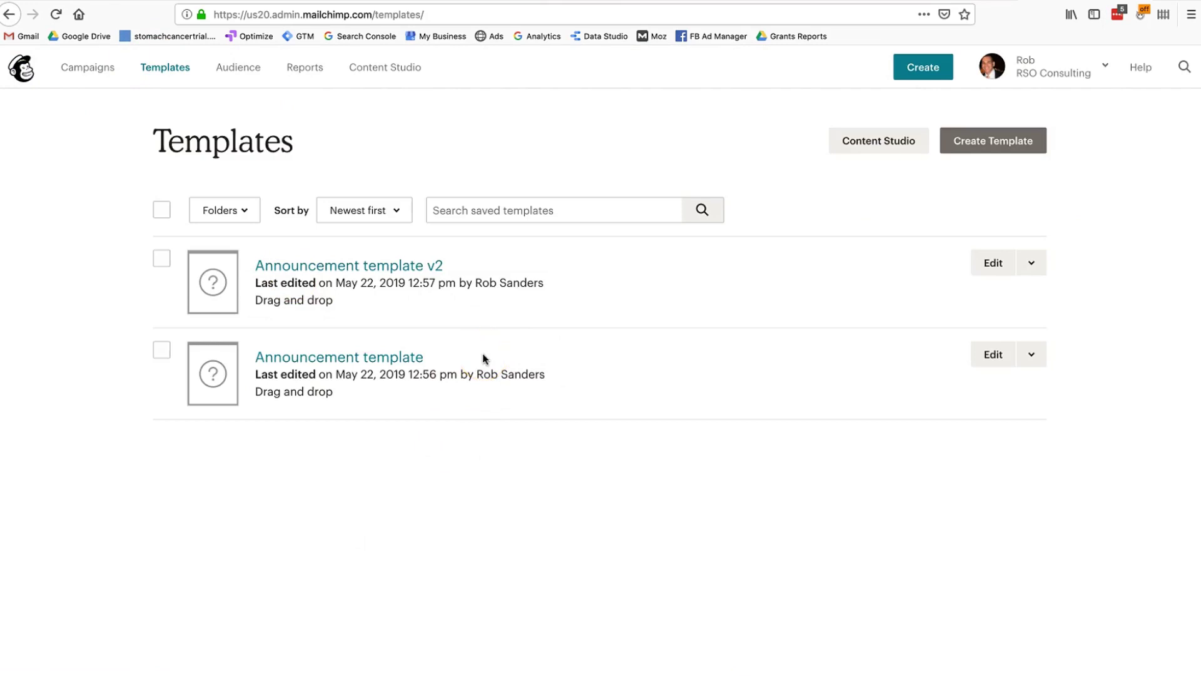
click(236, 212)
click(247, 288)
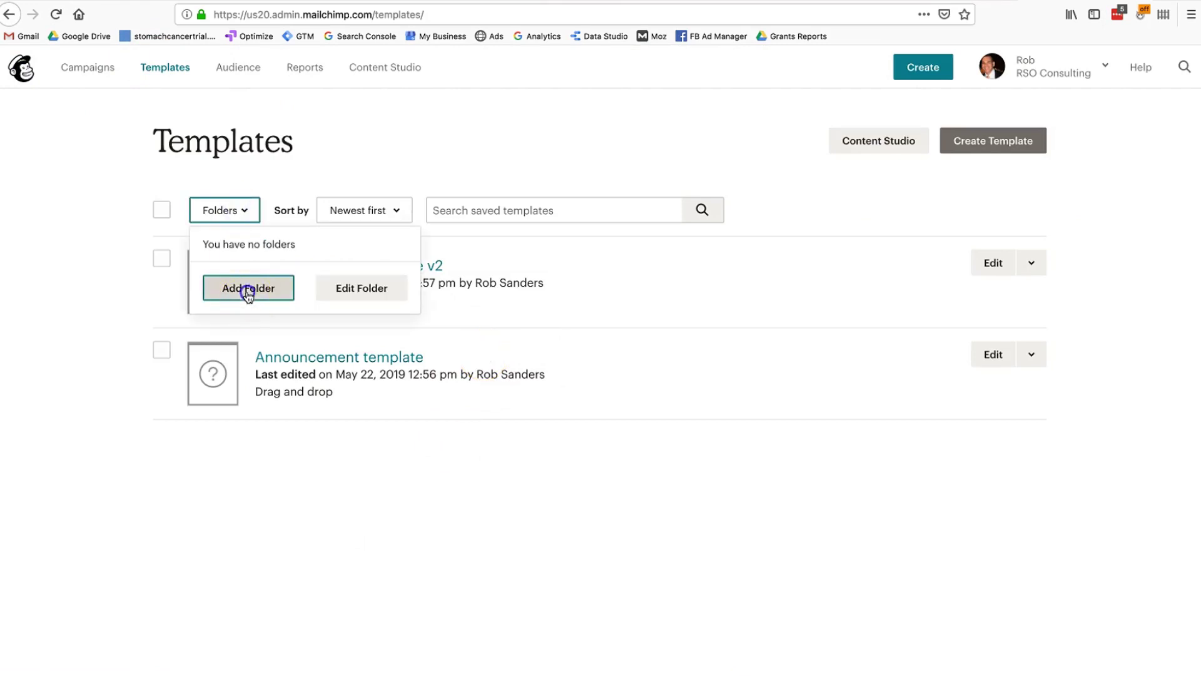
text(A)
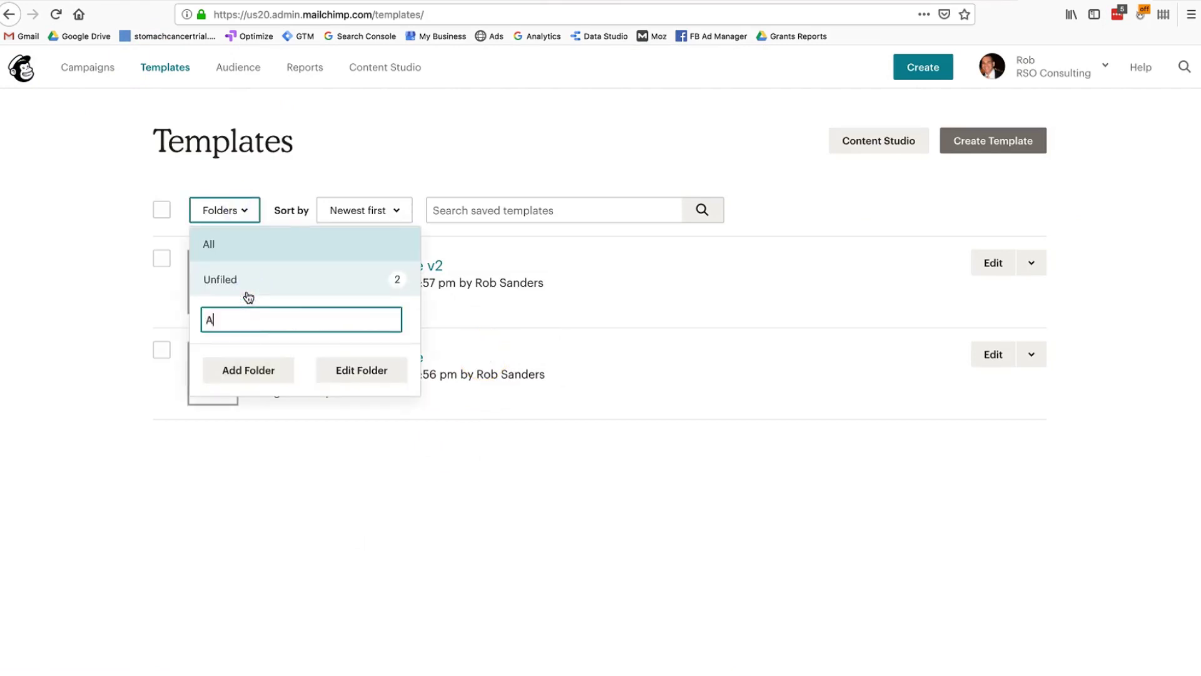
text(nnouncements)
click(262, 356)
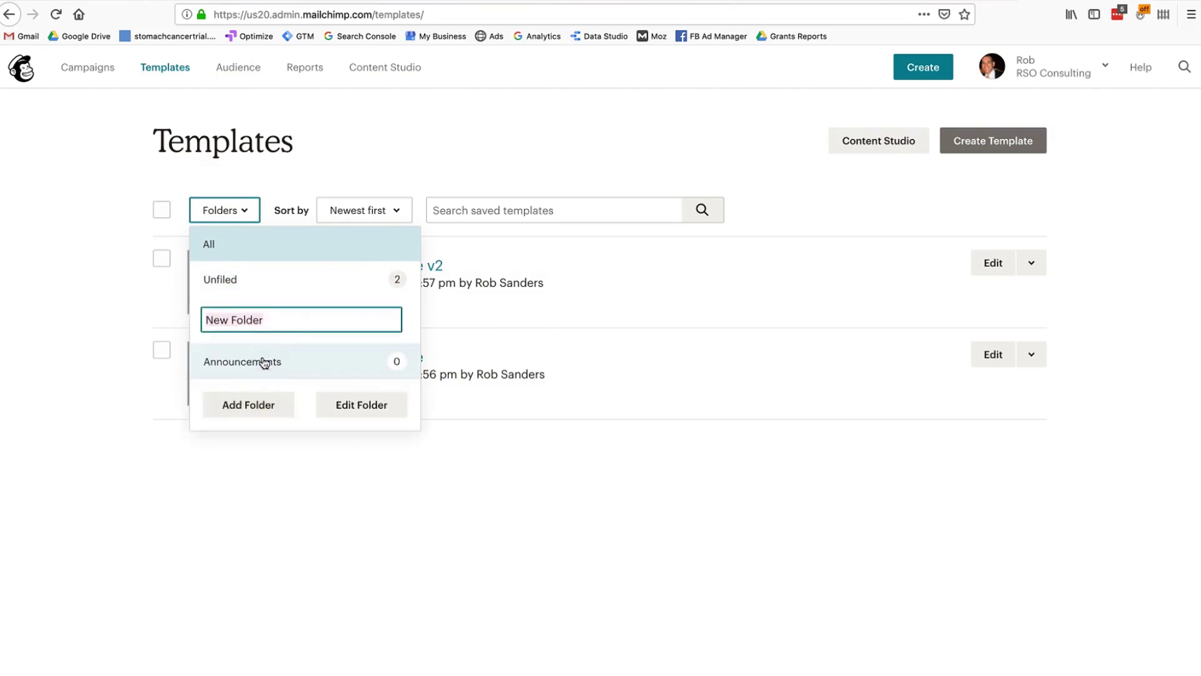
click(499, 474)
- Move Announcement template v2 and Announcement template into the Announcements folder and check the folder list
click(162, 258)
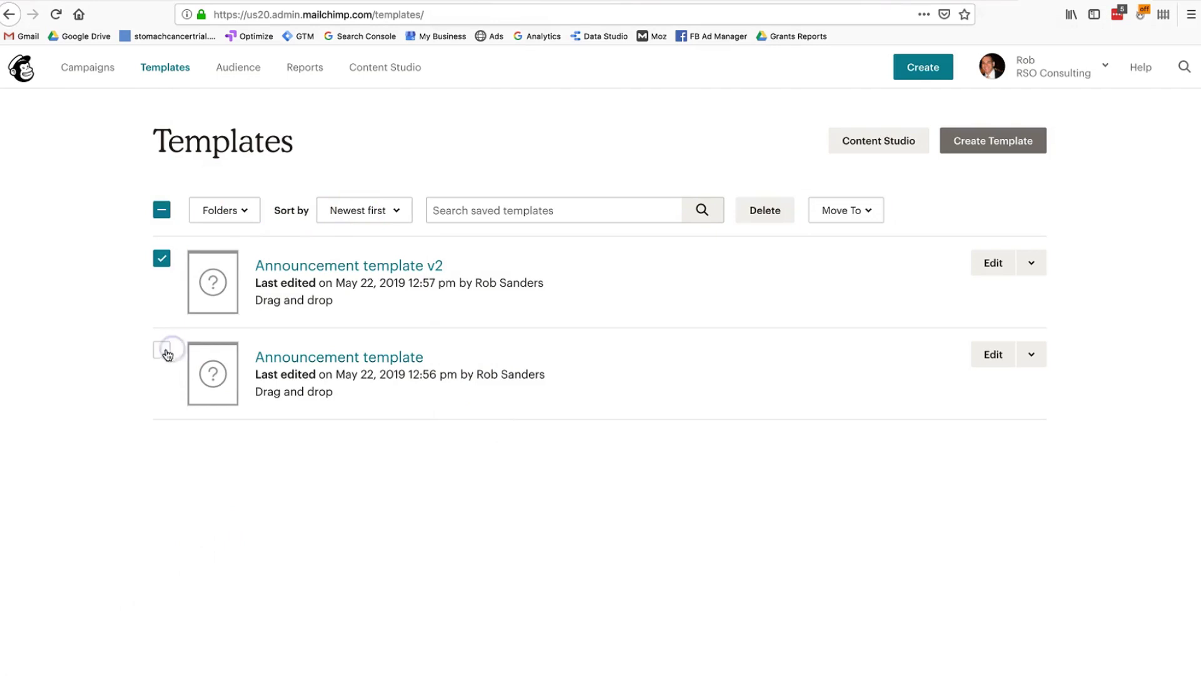
click(161, 350)
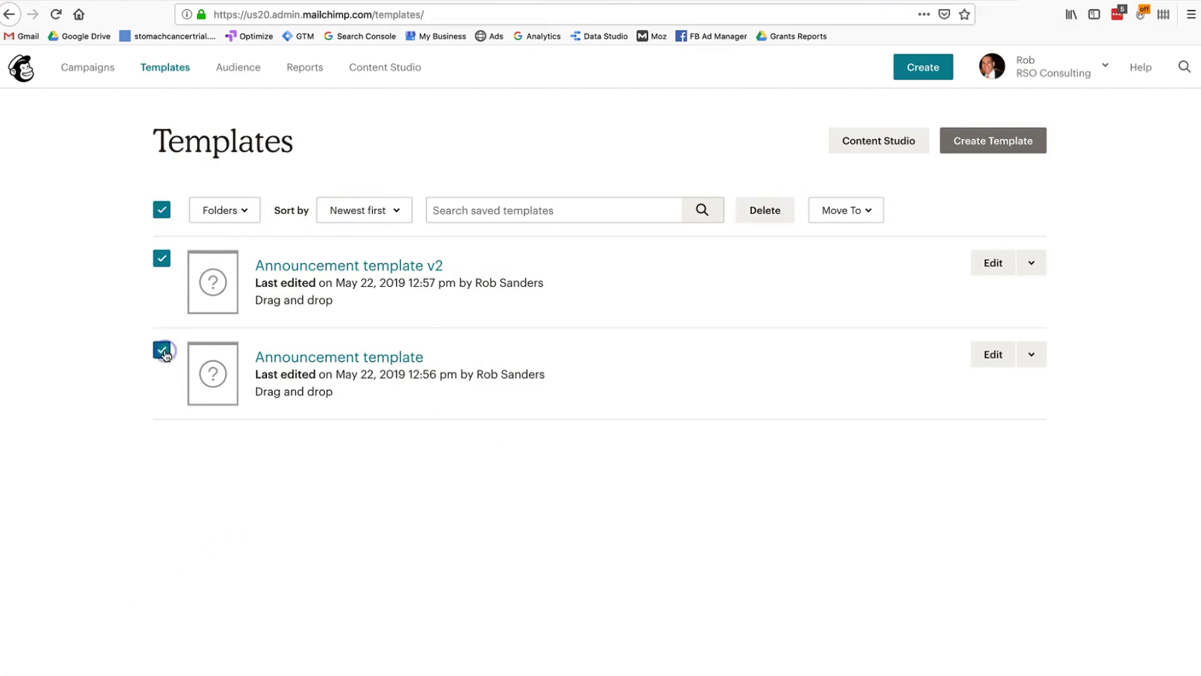
click(829, 208)
click(851, 286)
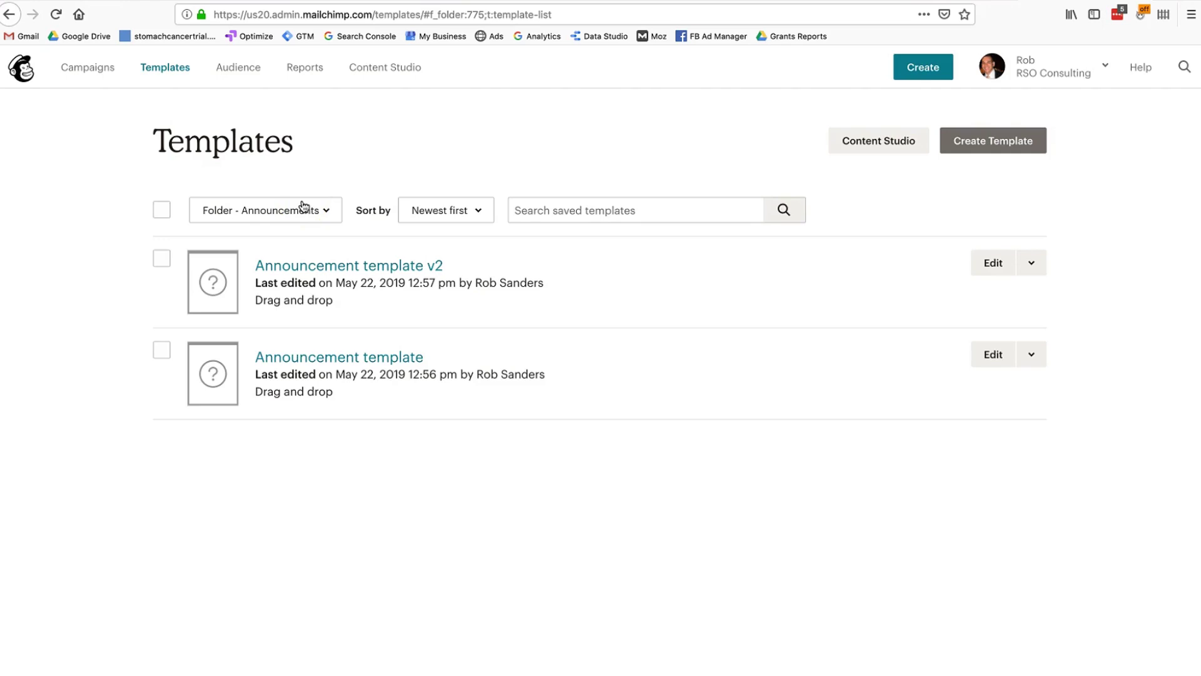
click(304, 207)
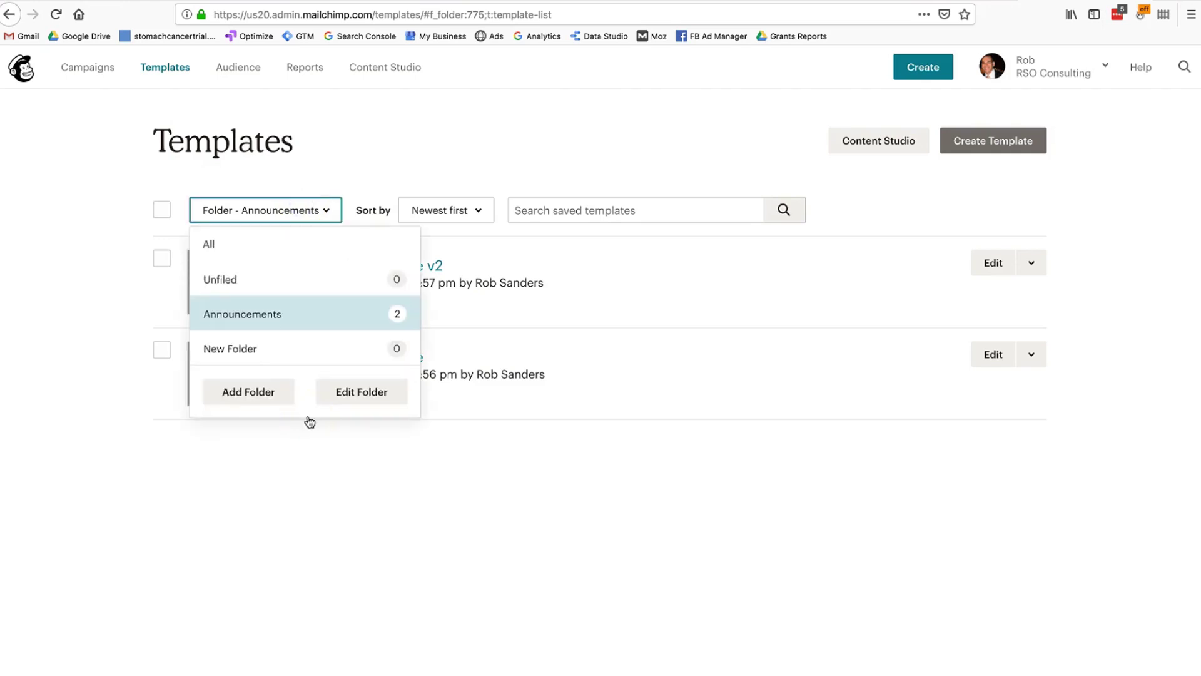
click(803, 211)
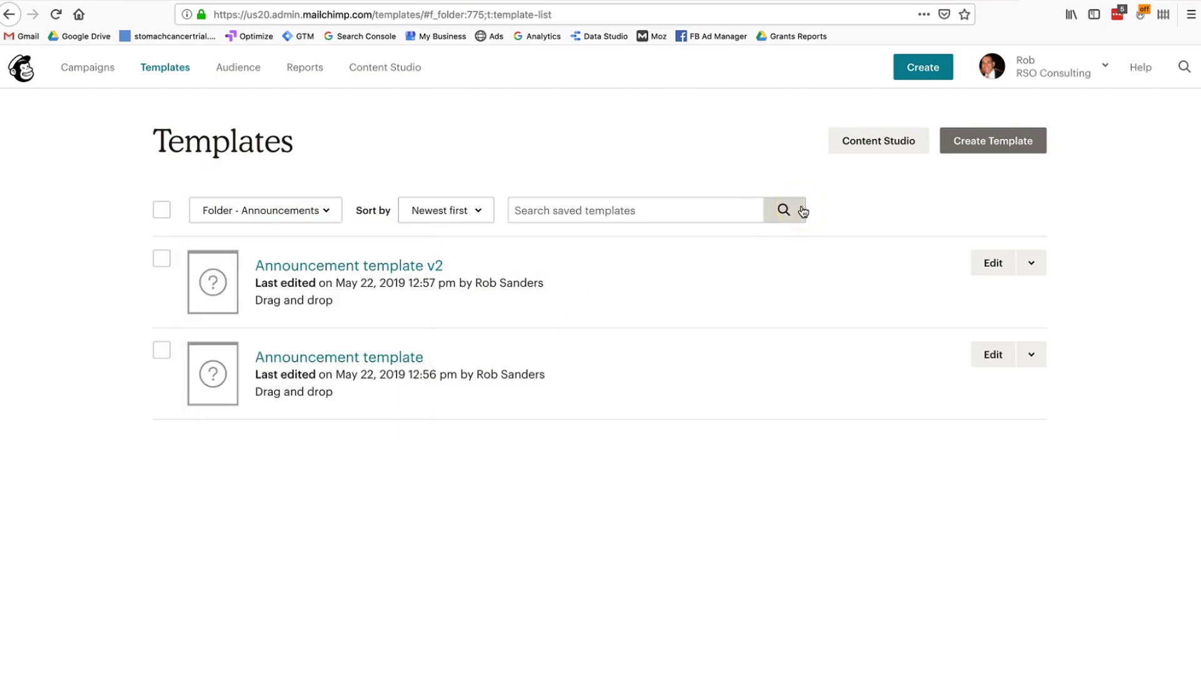
click(790, 214)
- Start creating a new template and look through the featured and basic layouts
click(961, 147)
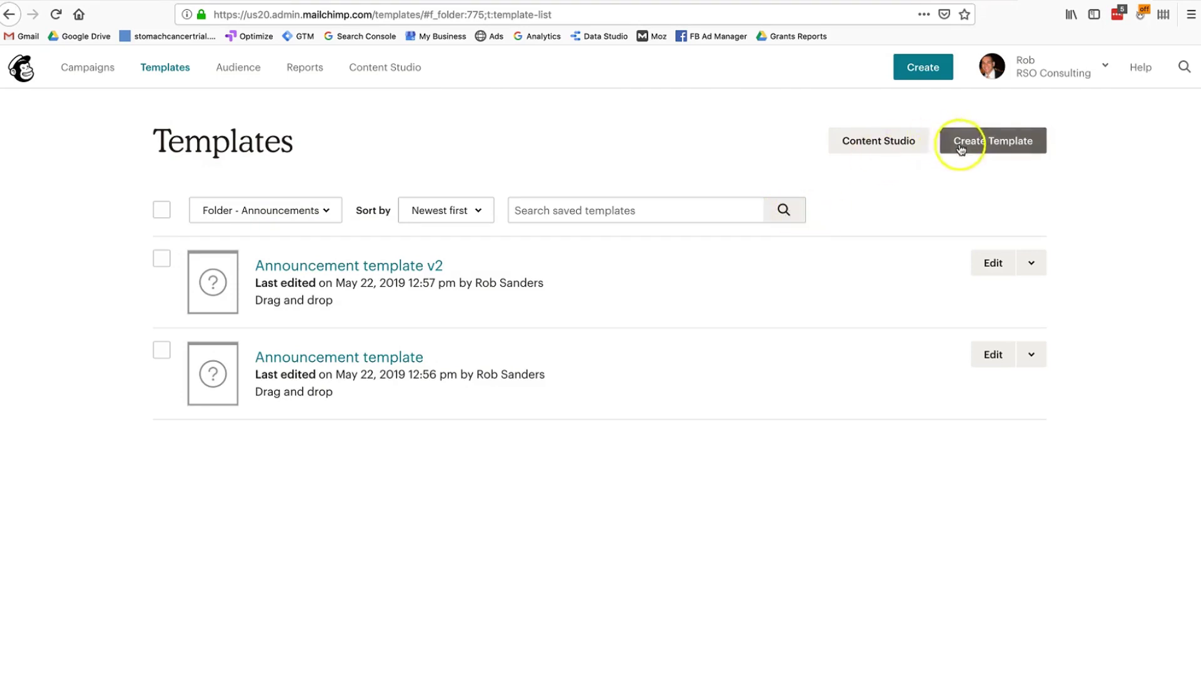
scroll(697, 288, down, 1)
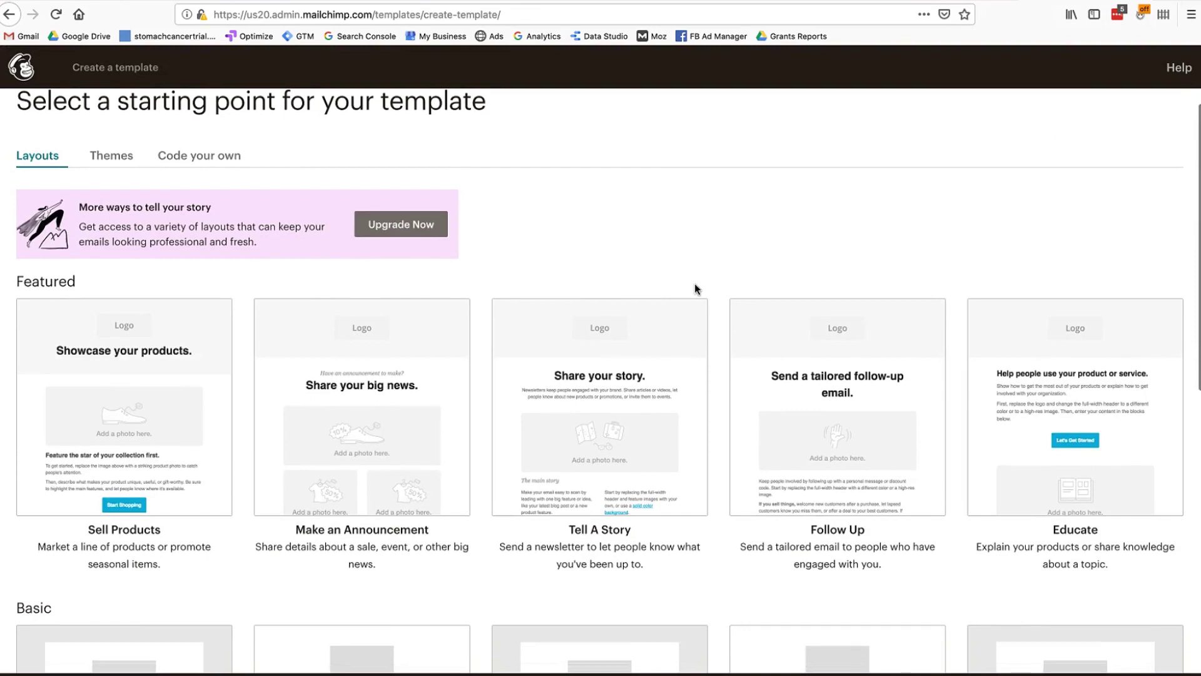
scroll(695, 289, down, 5)
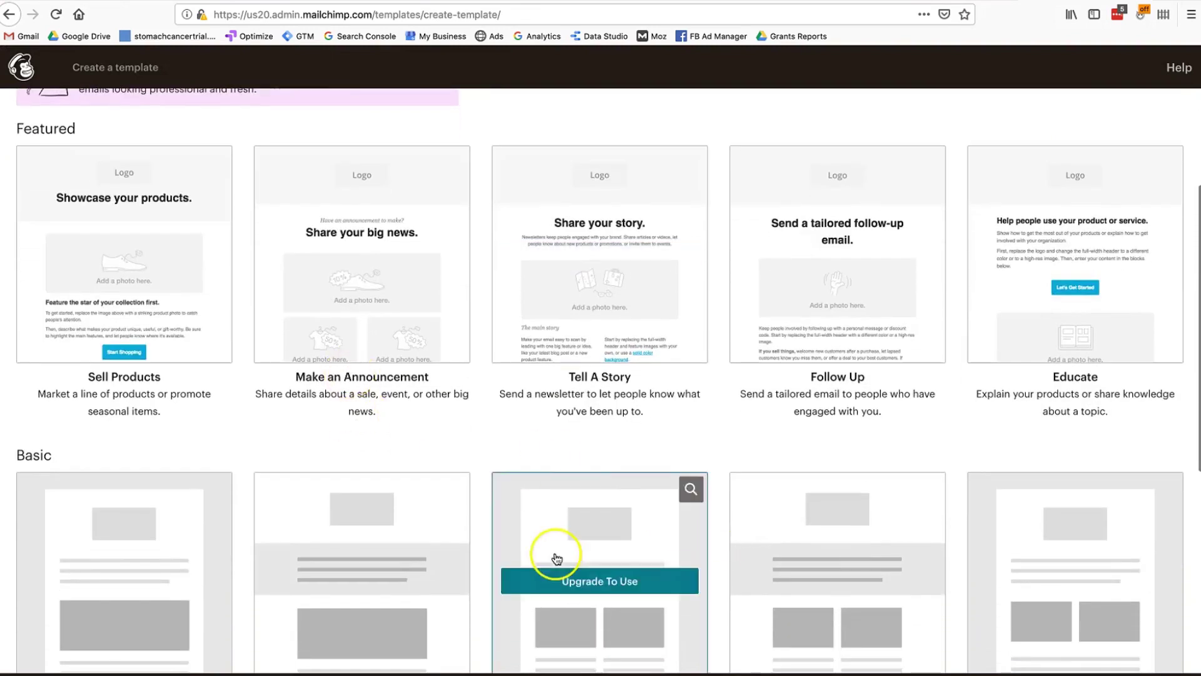
scroll(870, 400, down, 12)
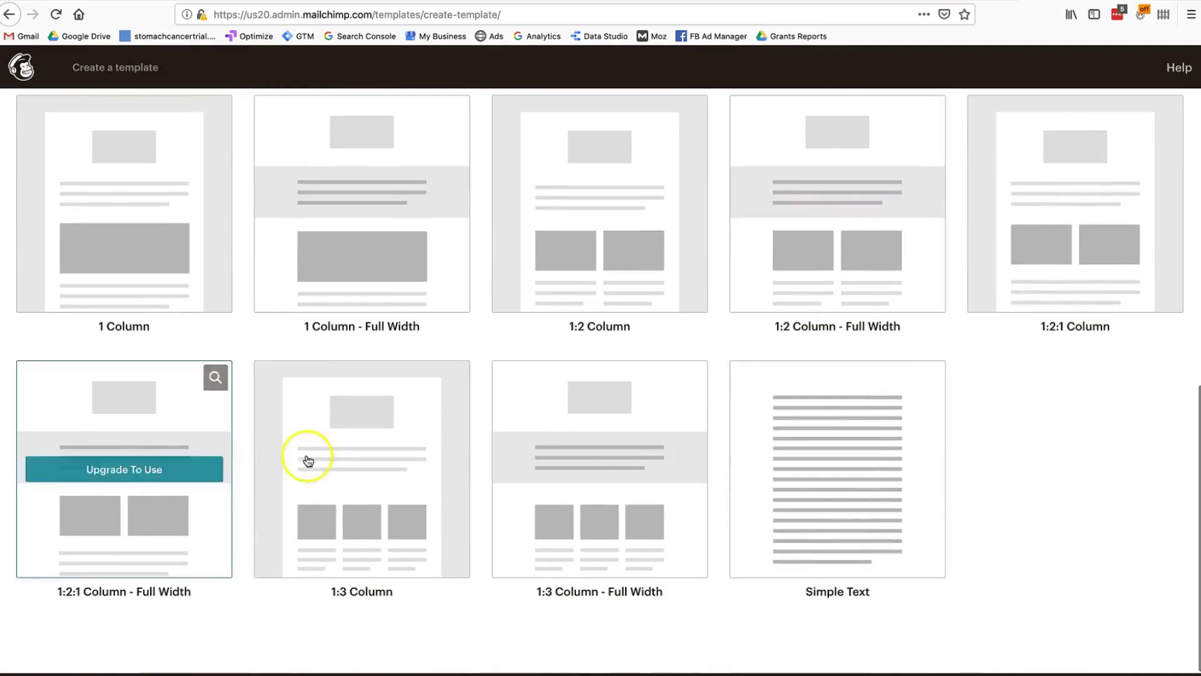
scroll(335, 477, up, 10)
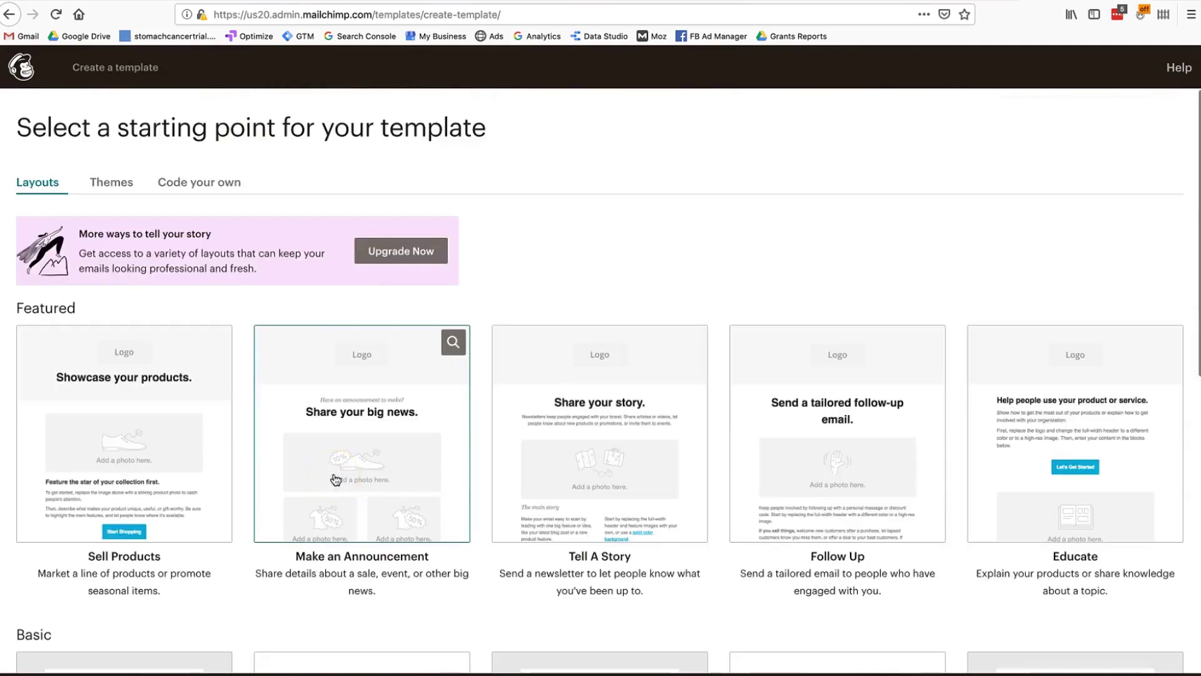
scroll(336, 479, down, 3)
scroll(187, 313, up, 3)
- Browse the ready-made themes and choose the Boutique e-commerce theme for the new template
click(116, 187)
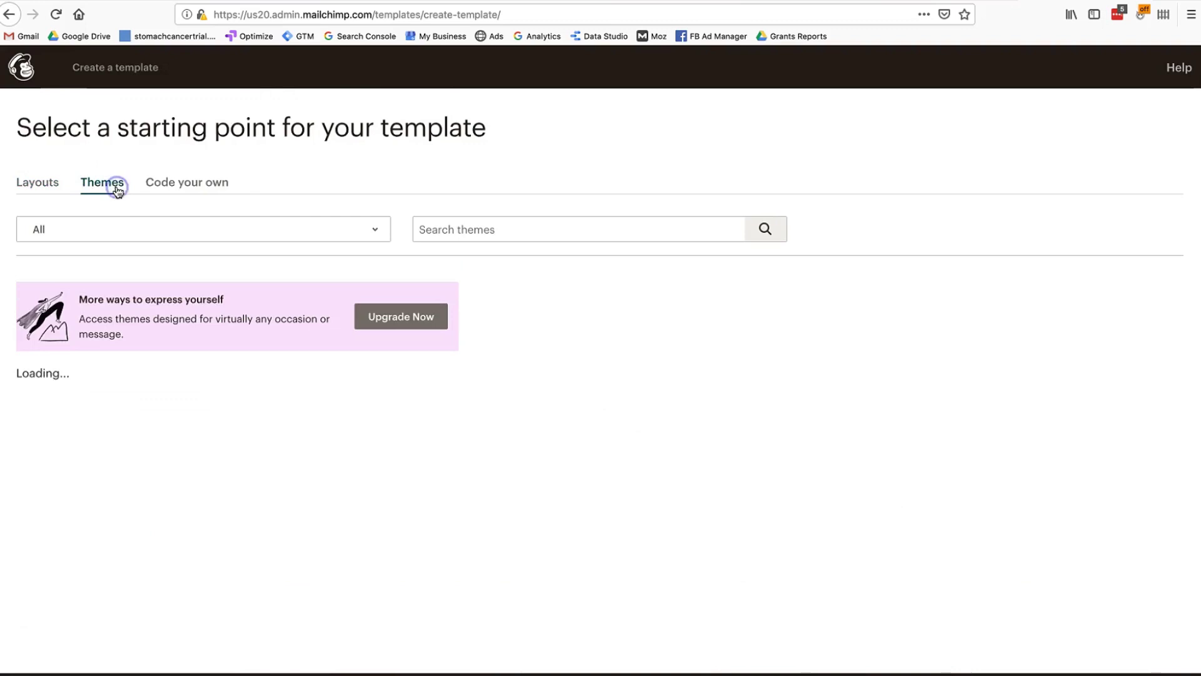
scroll(200, 396, down, 2)
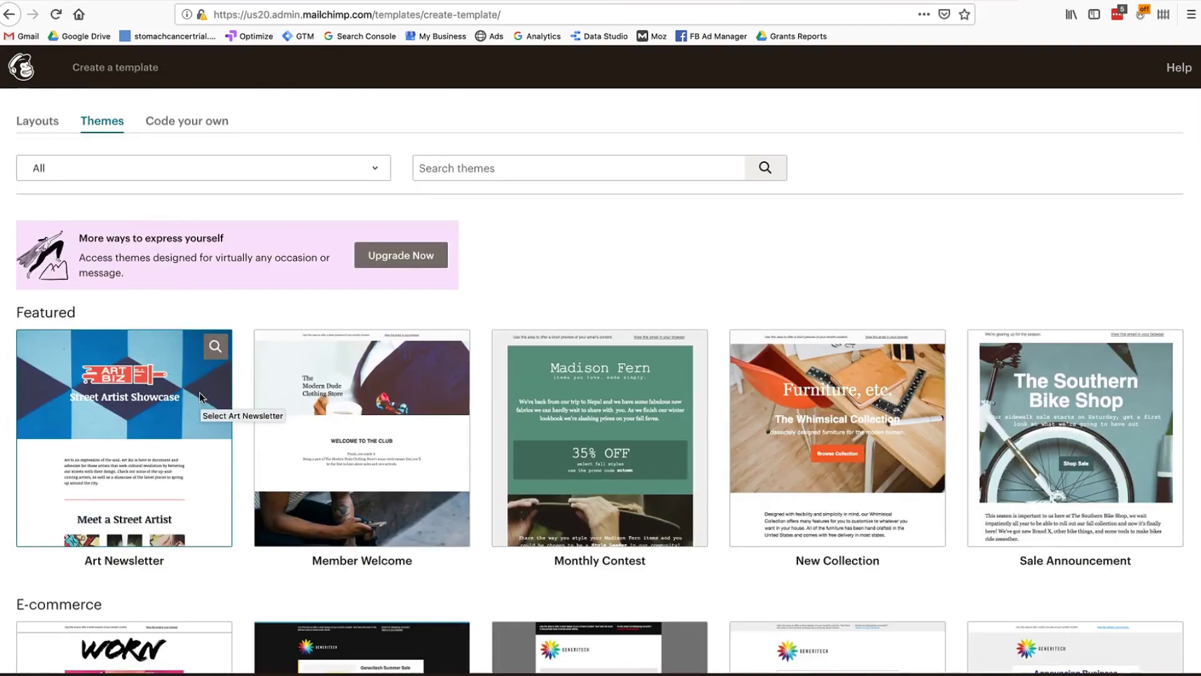
scroll(201, 394, down, 5)
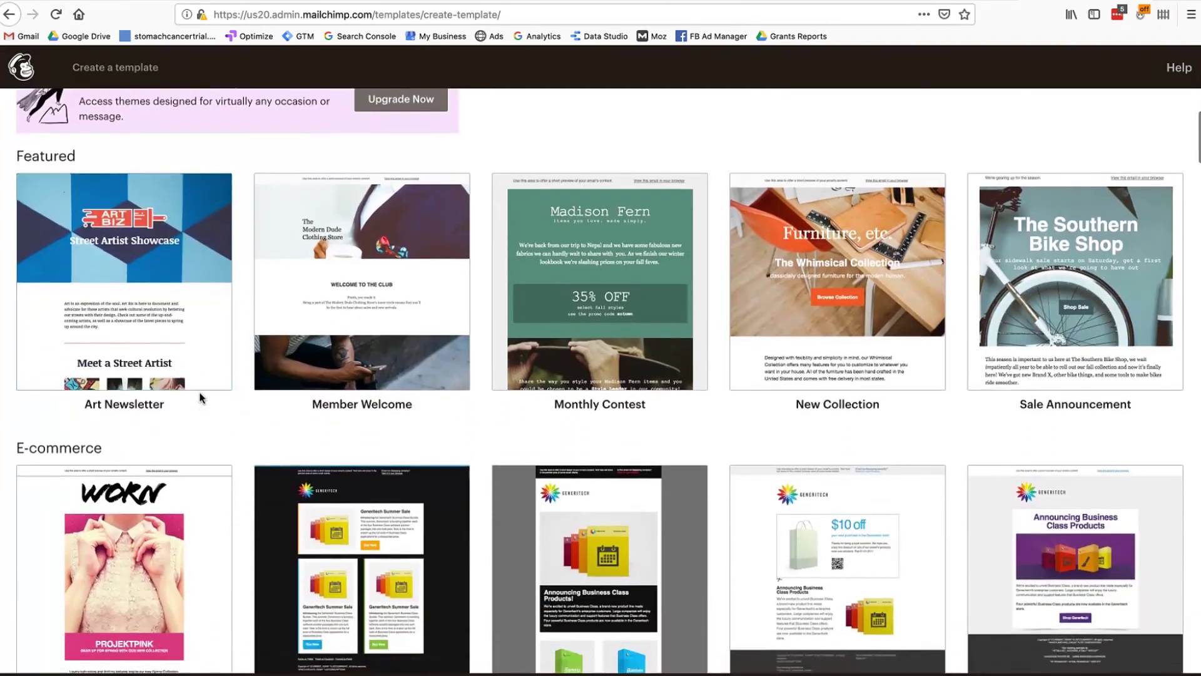
scroll(200, 397, down, 2)
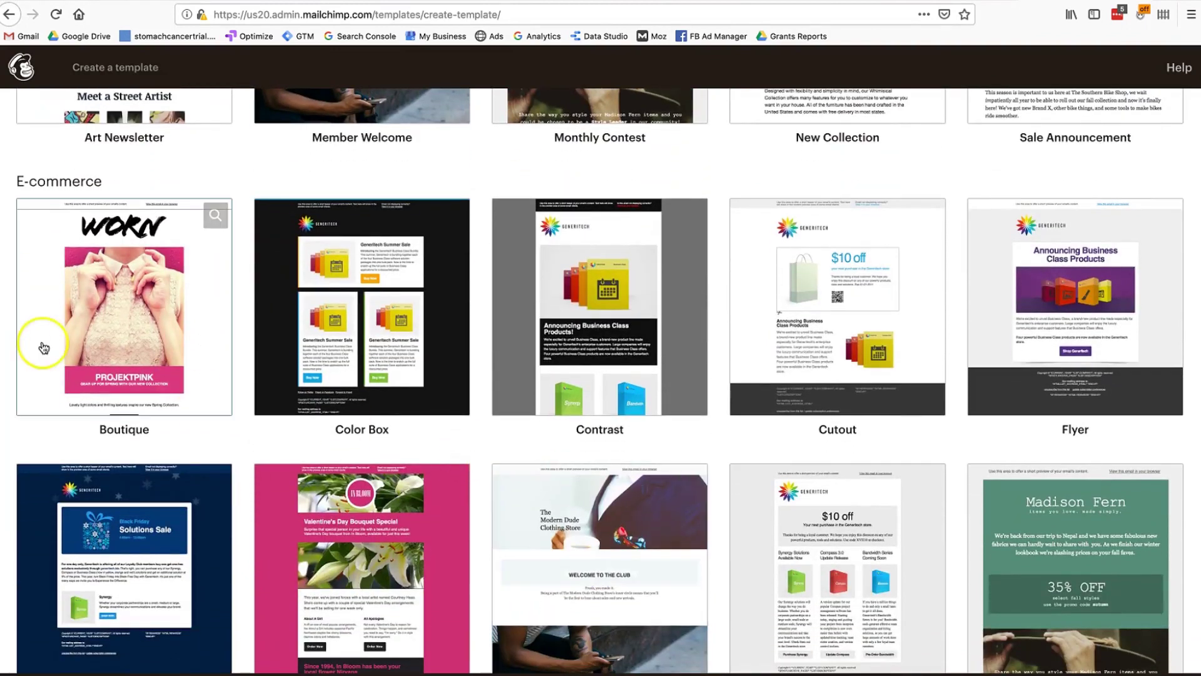
click(135, 386)
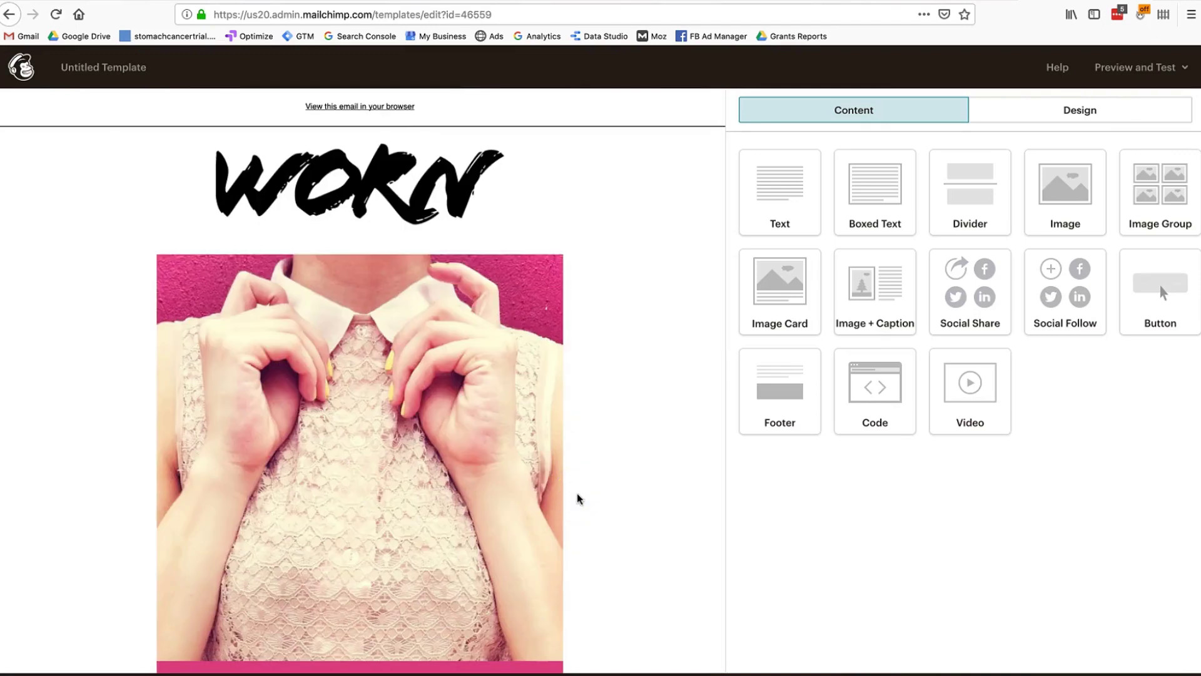
- Examine the Boutique design from logo to footer, along with the available content blocks and design style categories
scroll(576, 498, down, 5)
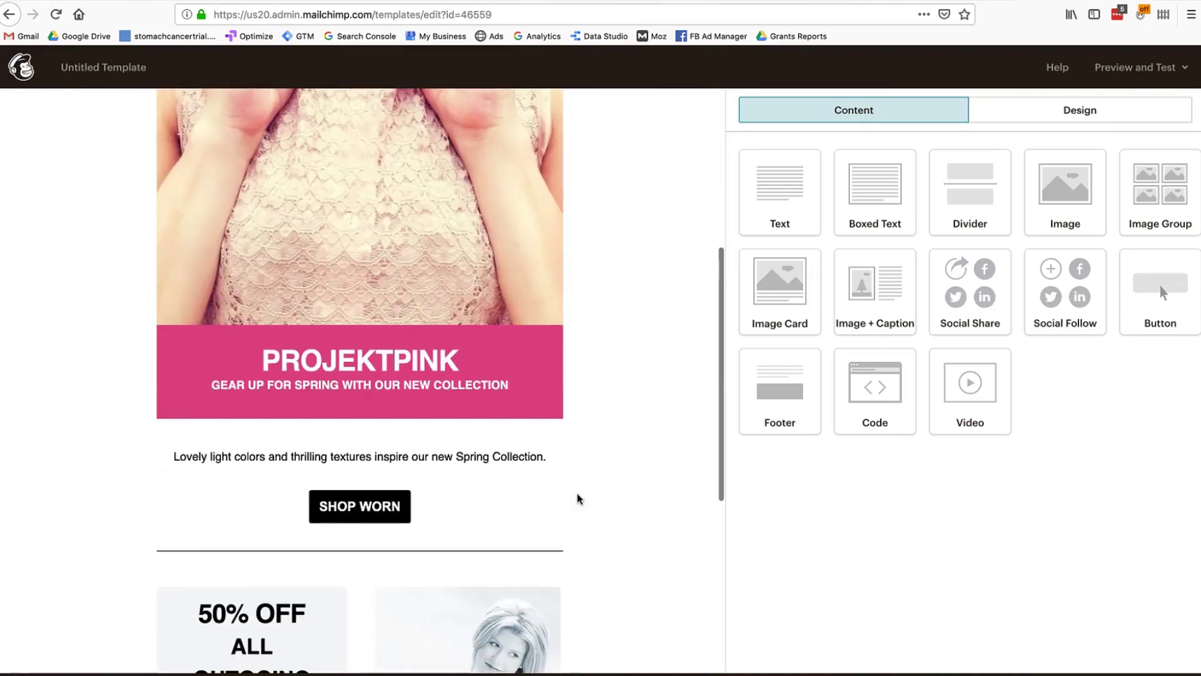
scroll(417, 287, up, 5)
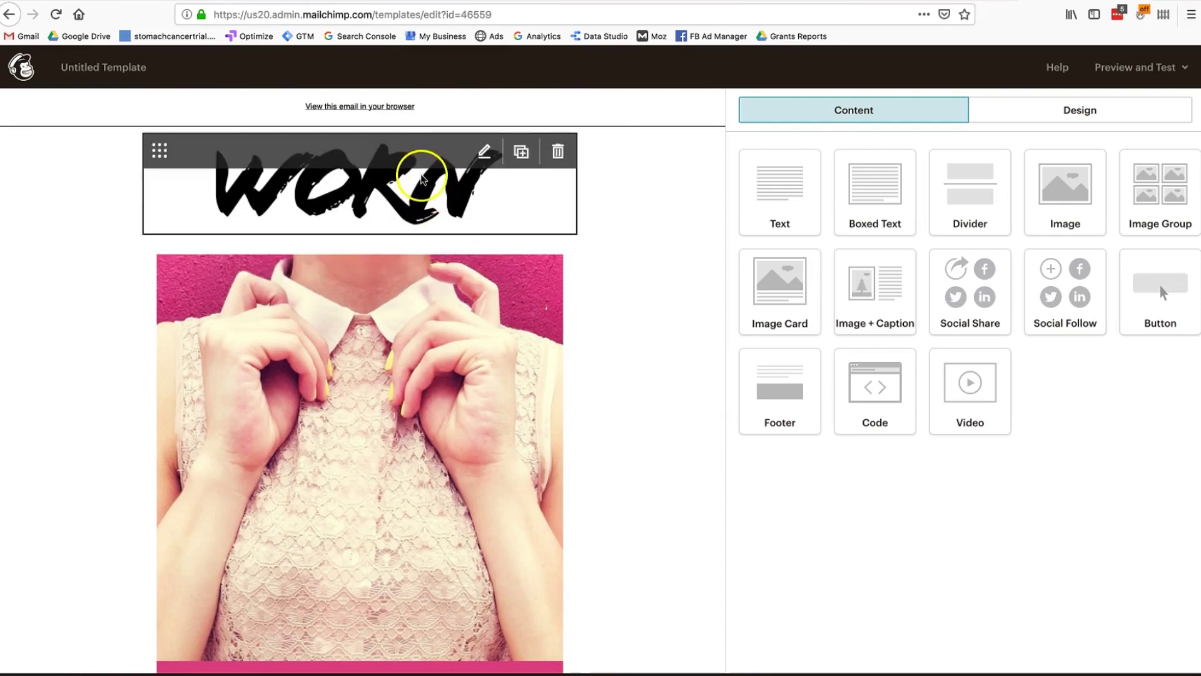
scroll(424, 384, down, 8)
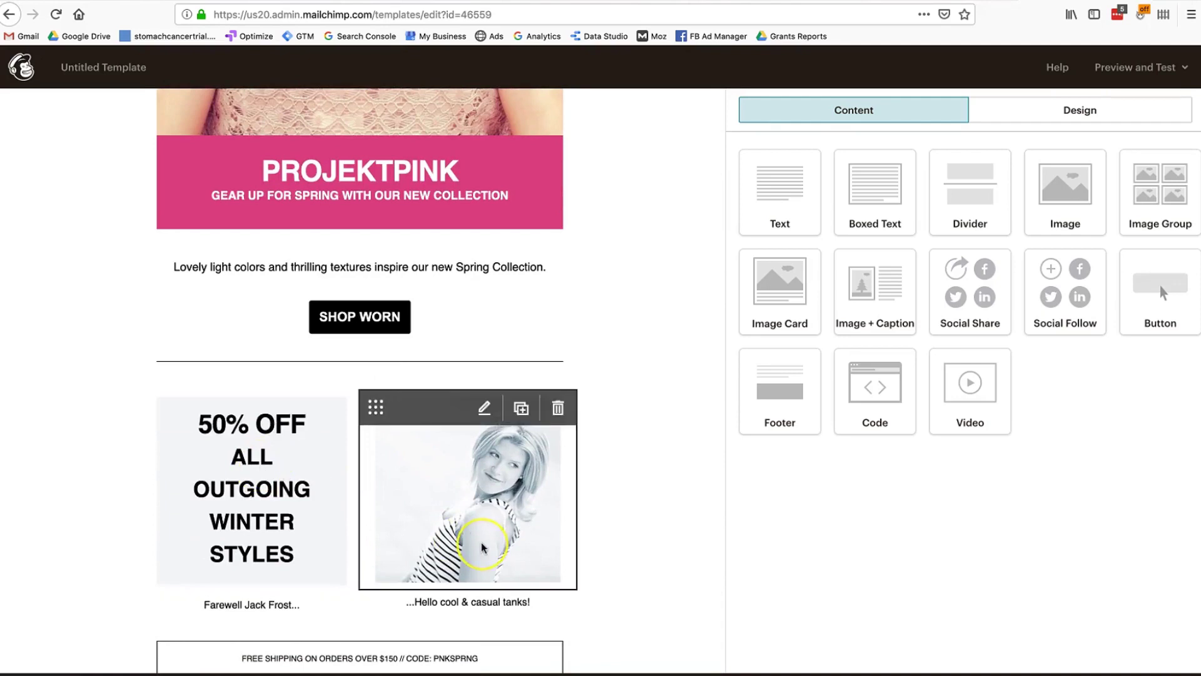
scroll(438, 512, down, 3)
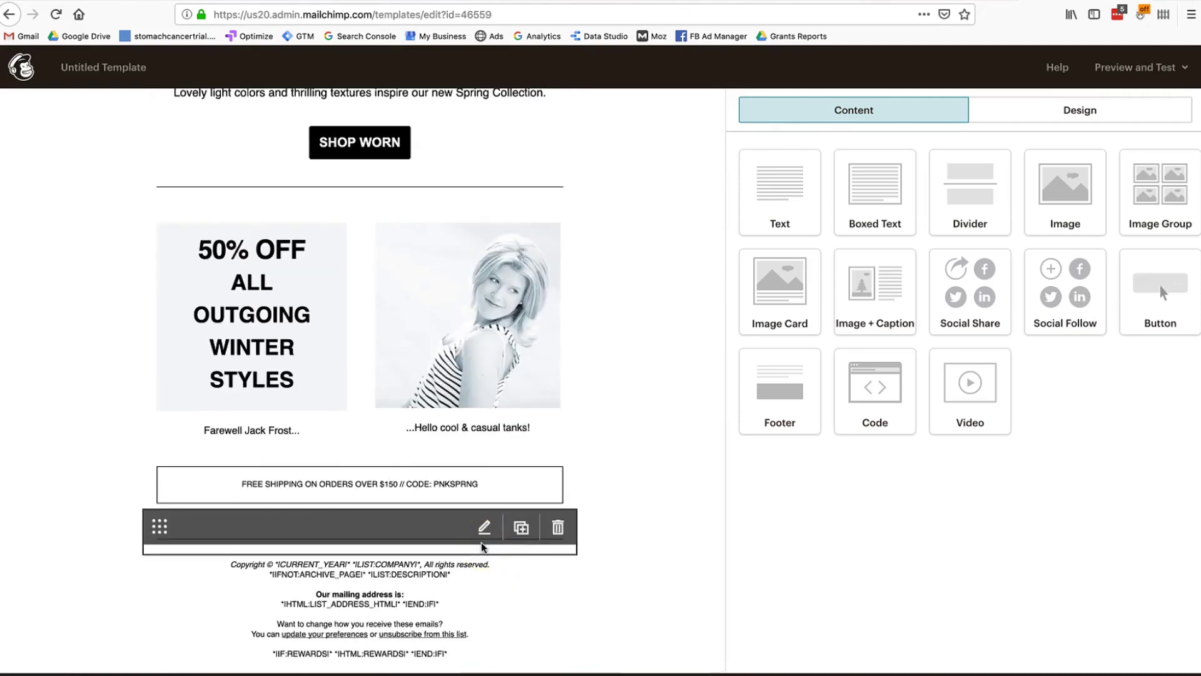
scroll(482, 547, up, 15)
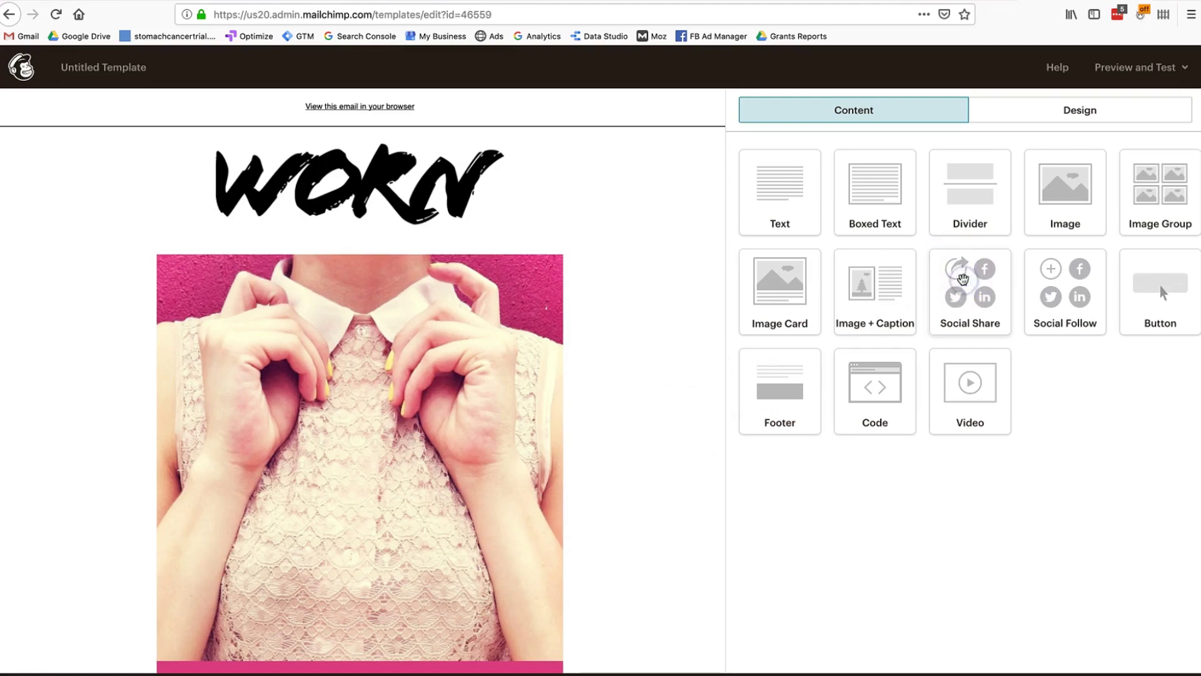
scroll(611, 386, down, 12)
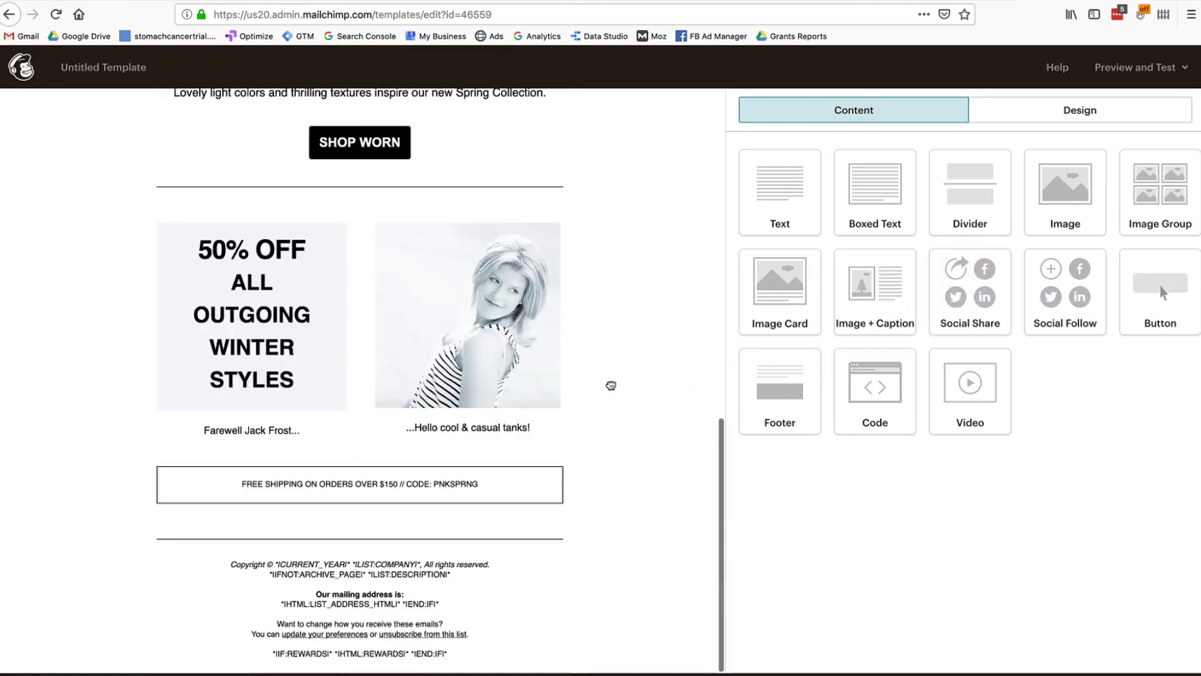
scroll(611, 385, up, 12)
click(799, 308)
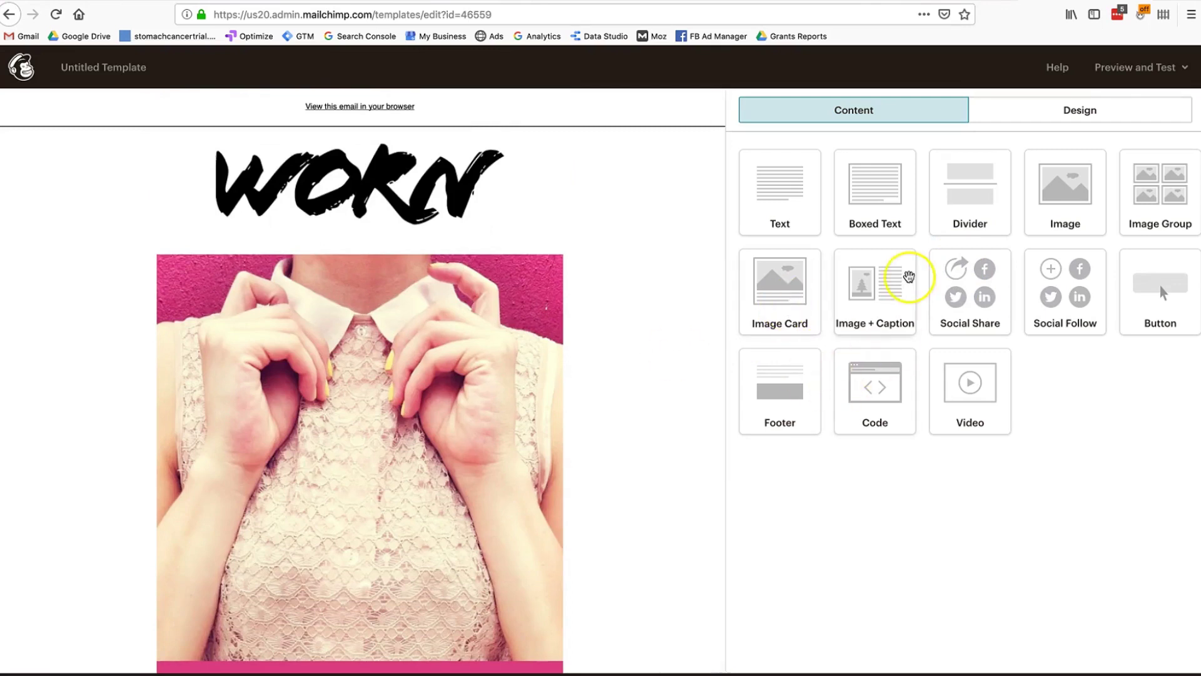
scroll(619, 334, down, 6)
scroll(620, 333, down, 4)
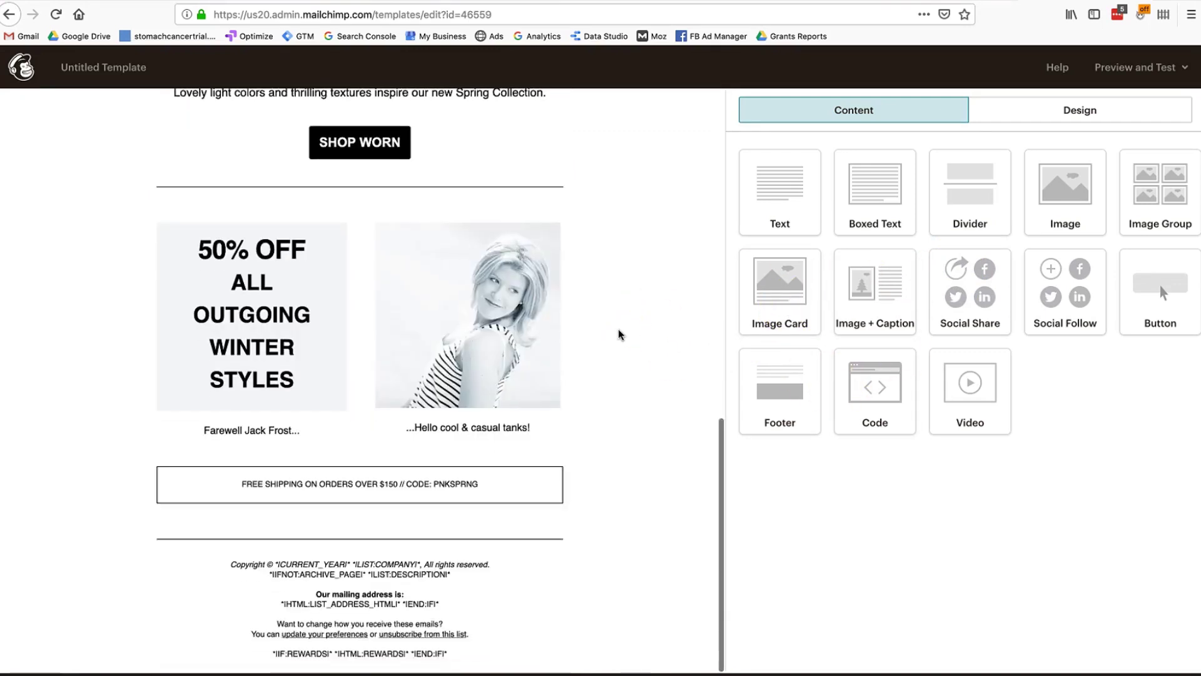
scroll(619, 335, up, 10)
click(1011, 112)
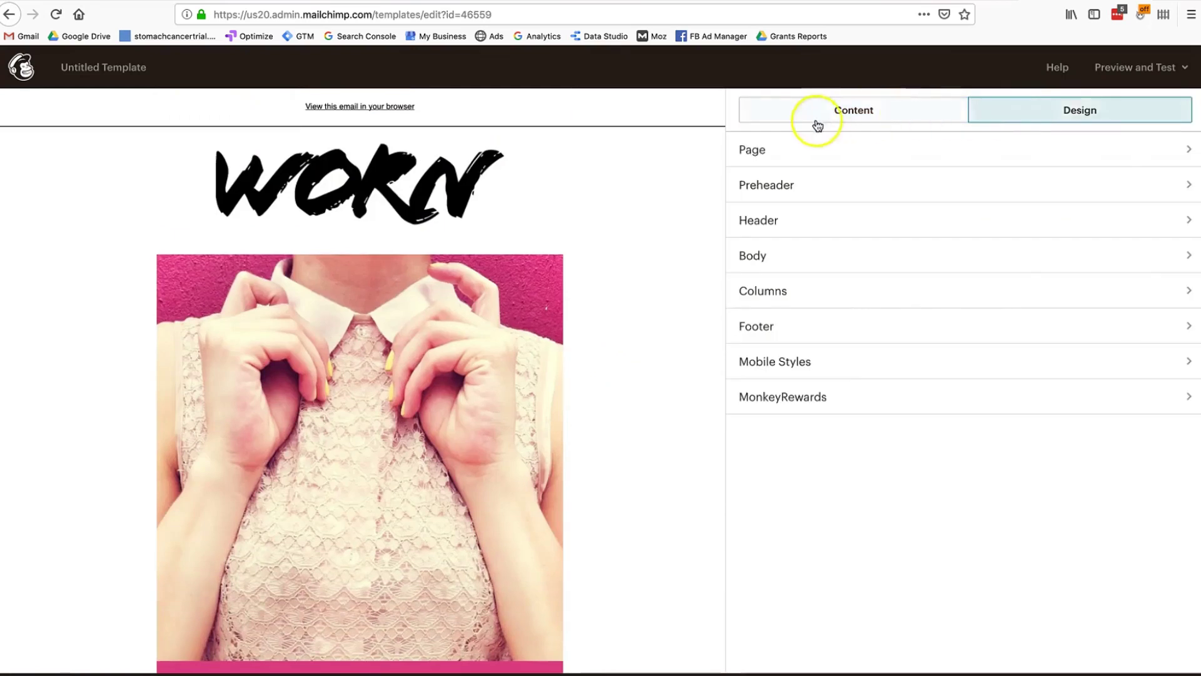
click(817, 125)
- Save the new template under the name Boutique and return to the templates list
click(21, 67)
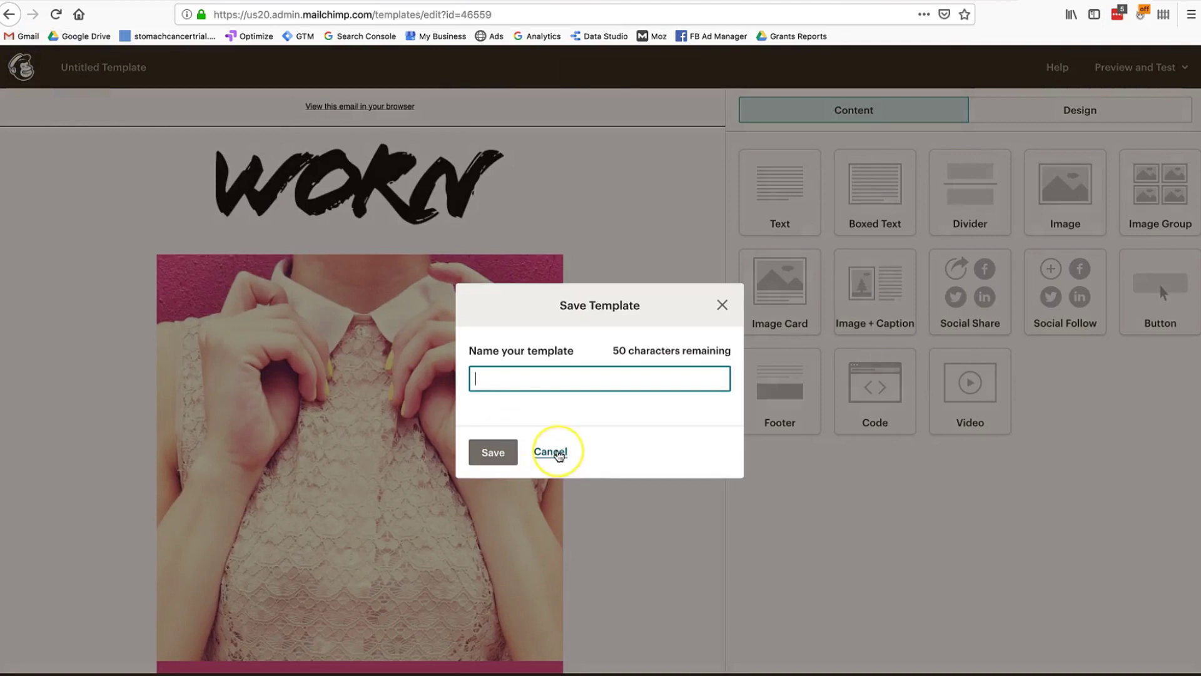
click(541, 371)
text(Boutique)
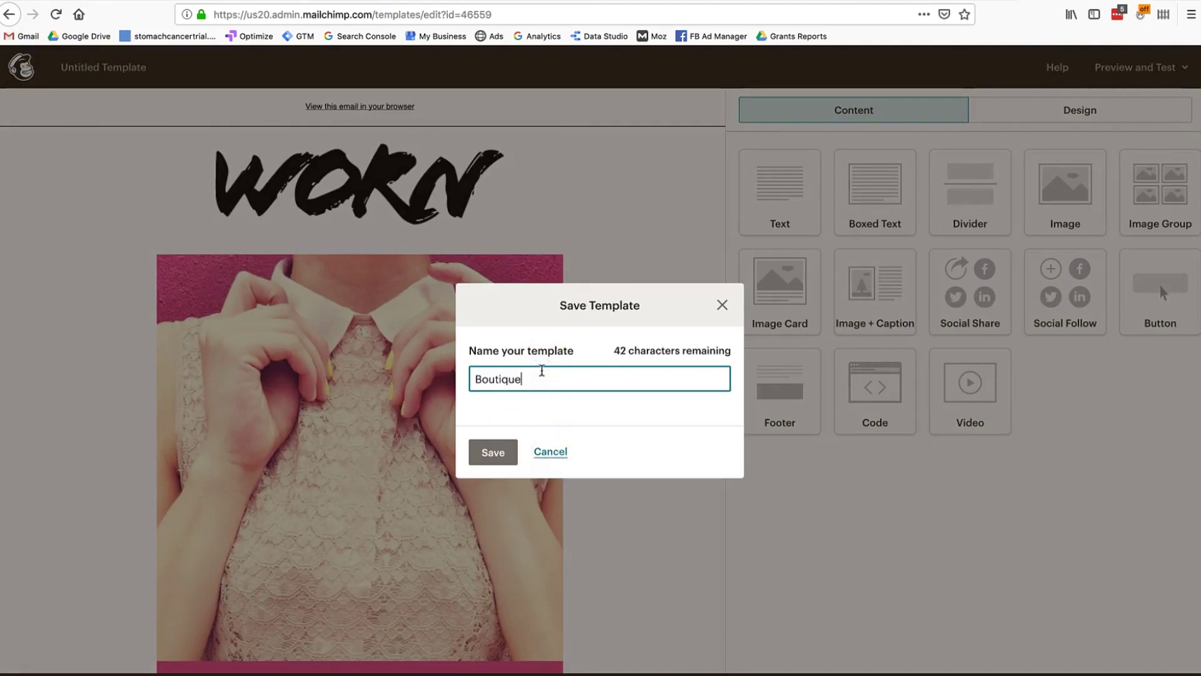
click(481, 453)
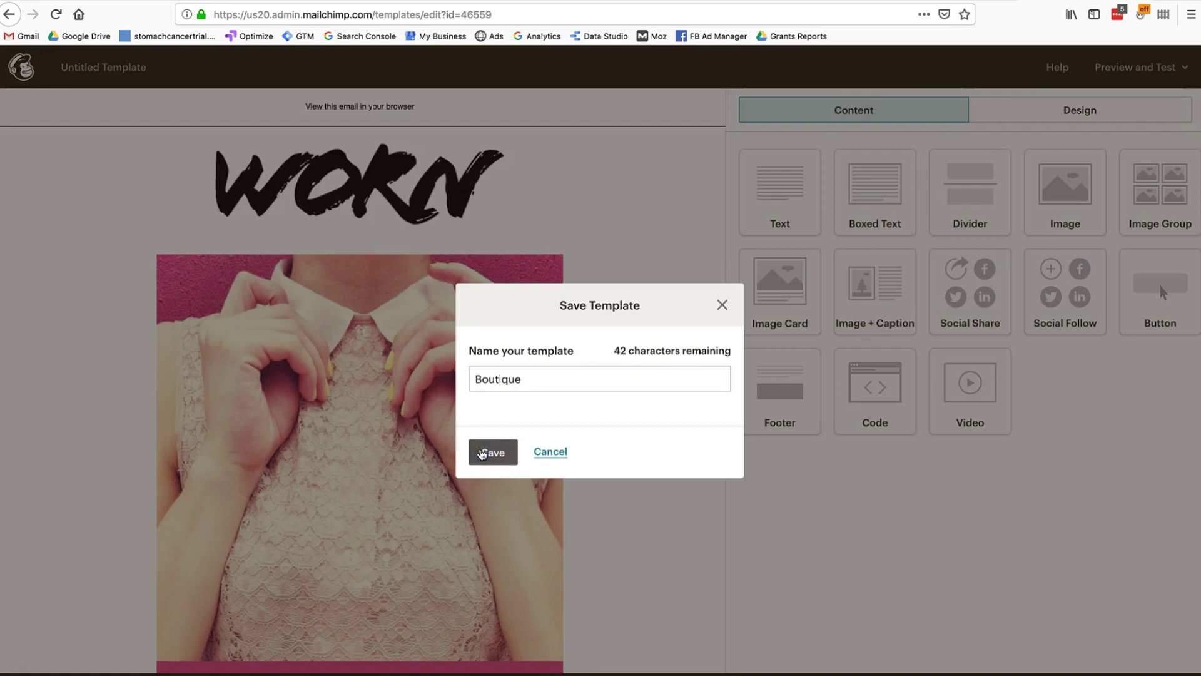
click(22, 80)
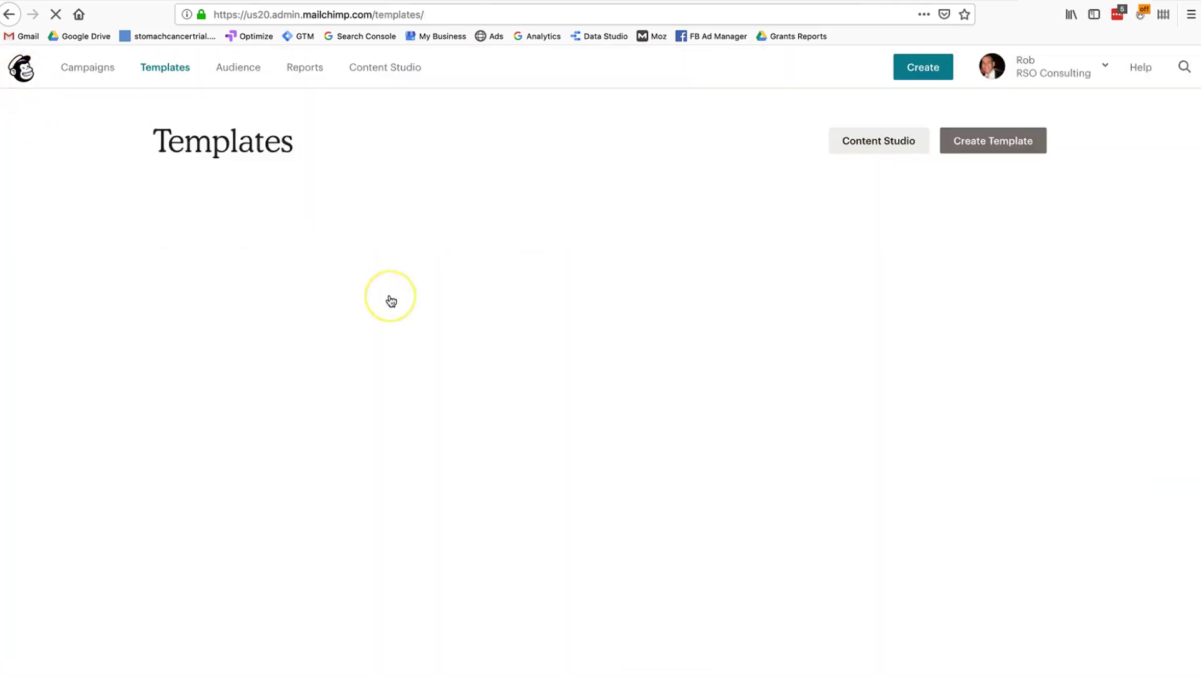
- Start another new template and look through the Layouts, Themes and Code your own starting points
click(967, 148)
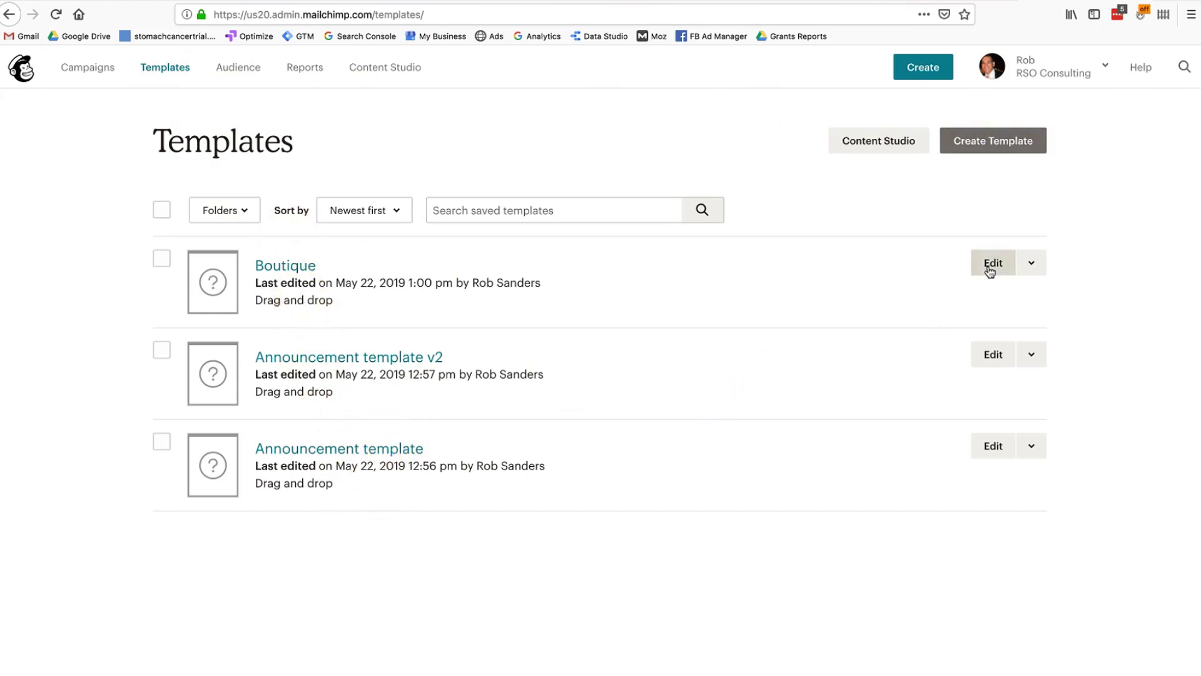
click(1006, 138)
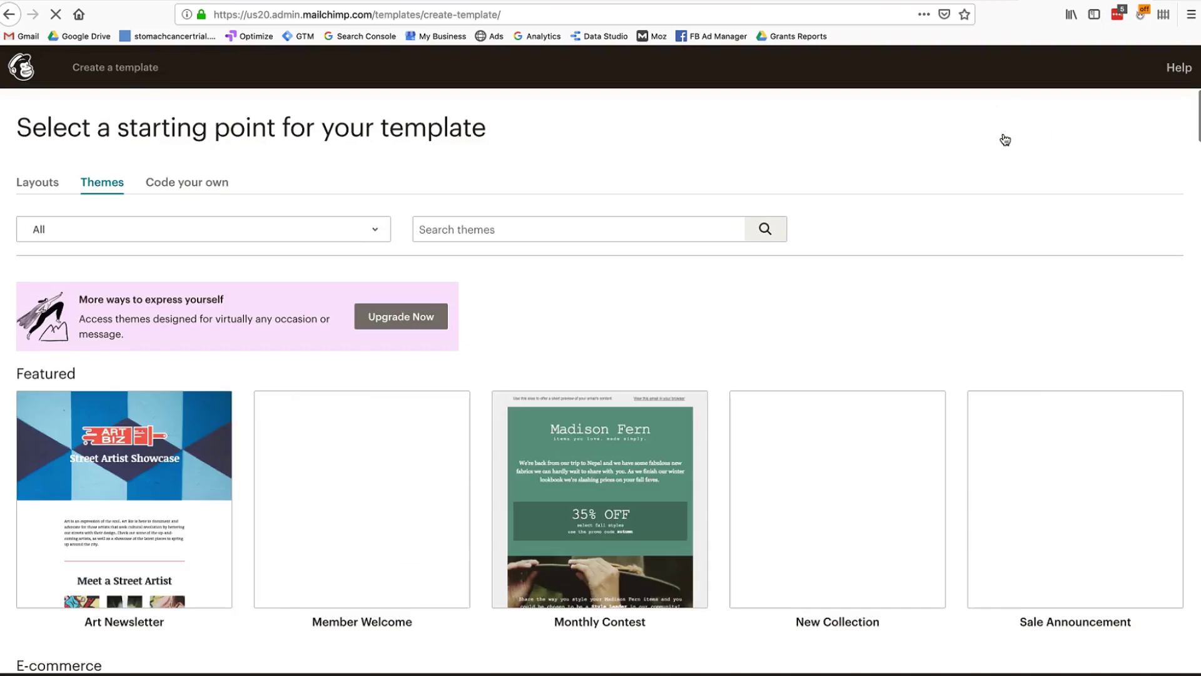
scroll(317, 456, down, 3)
scroll(164, 305, up, 3)
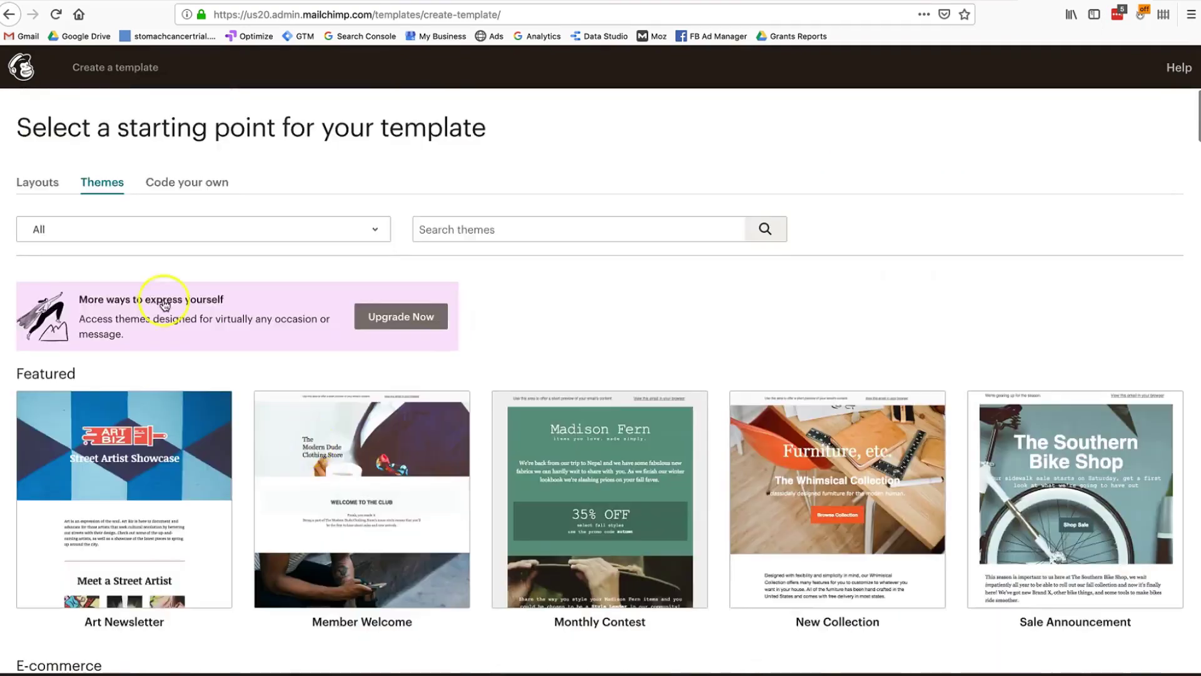
click(173, 182)
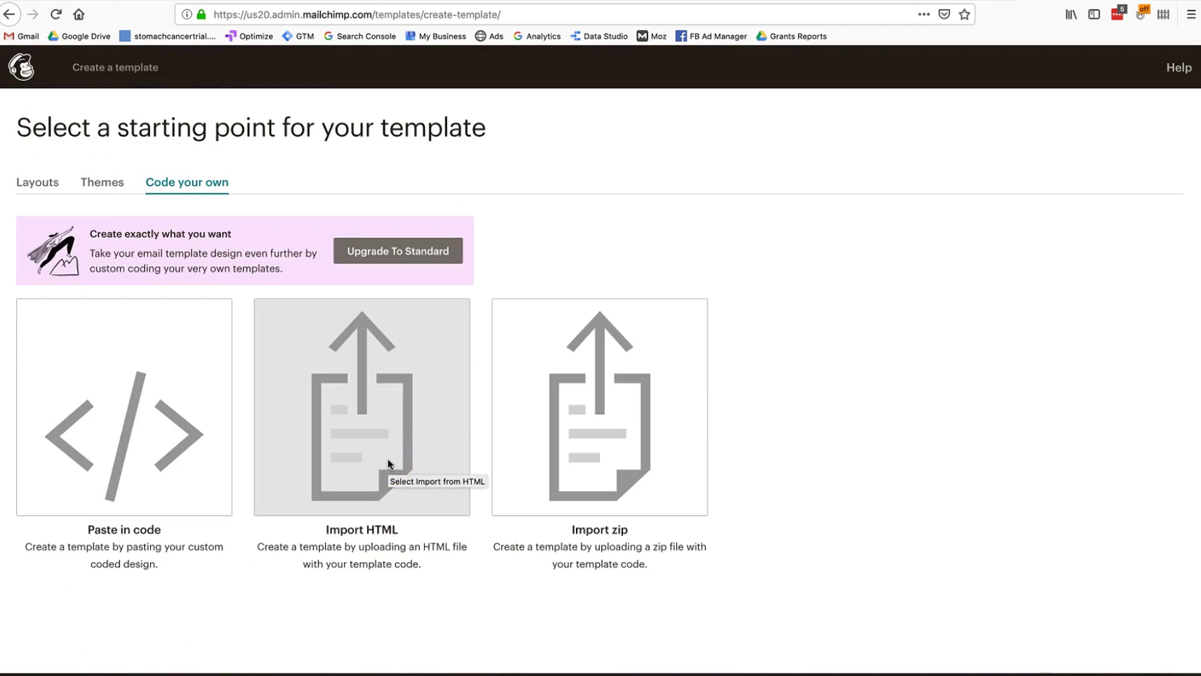
click(220, 442)
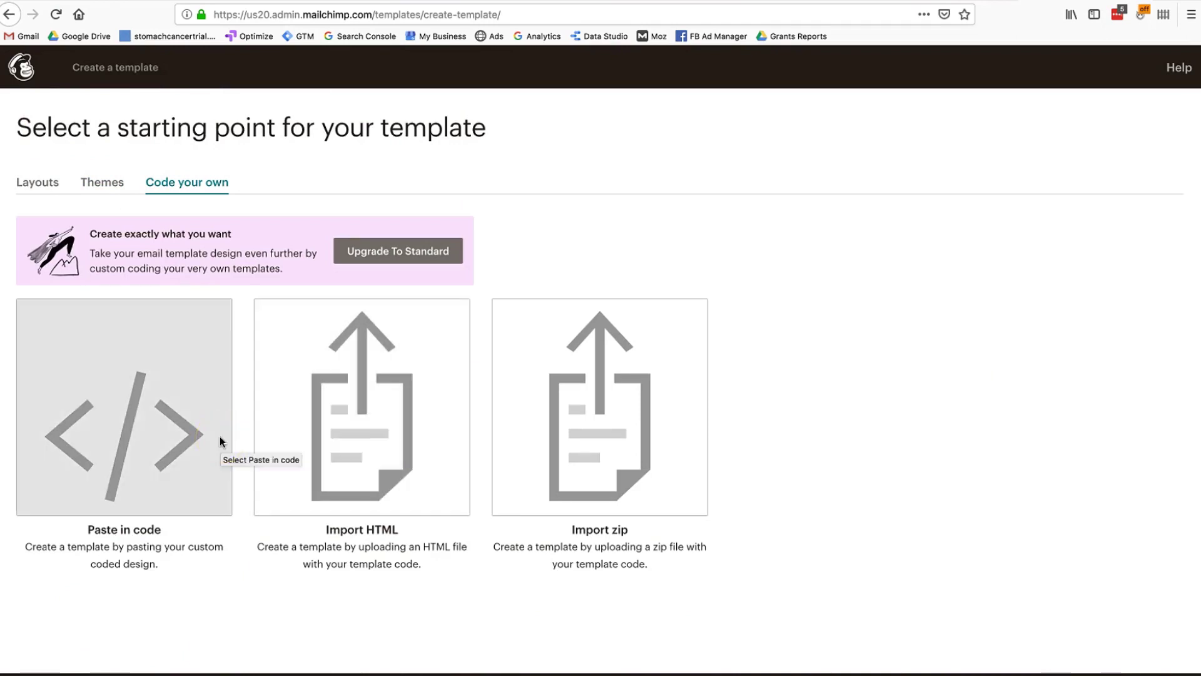
click(41, 182)
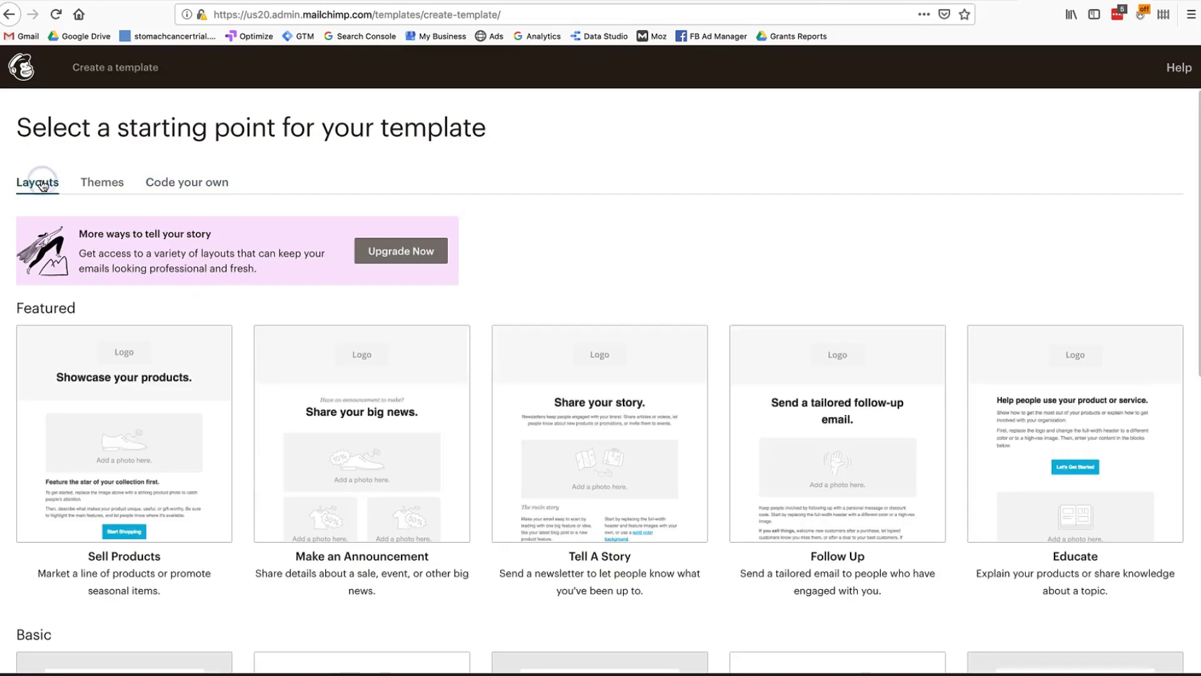
click(99, 181)
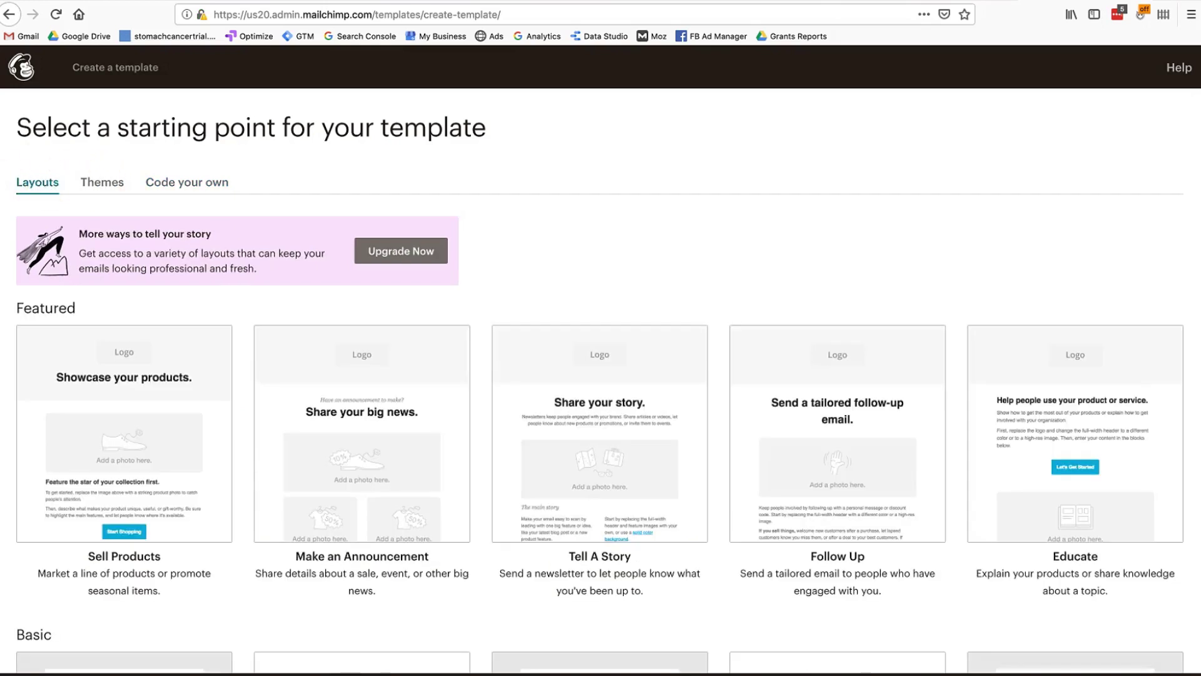
click(100, 182)
click(162, 184)
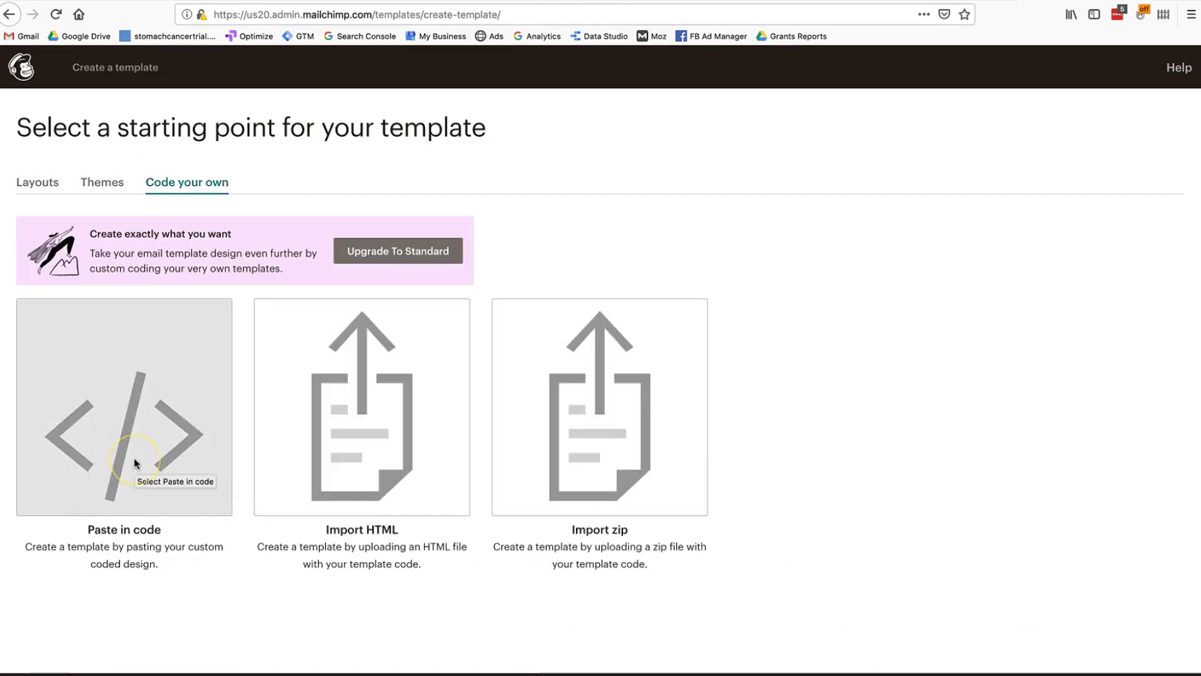
- Look through the featured and basic layouts and choose the basic 1 Column layout for the new template
click(40, 182)
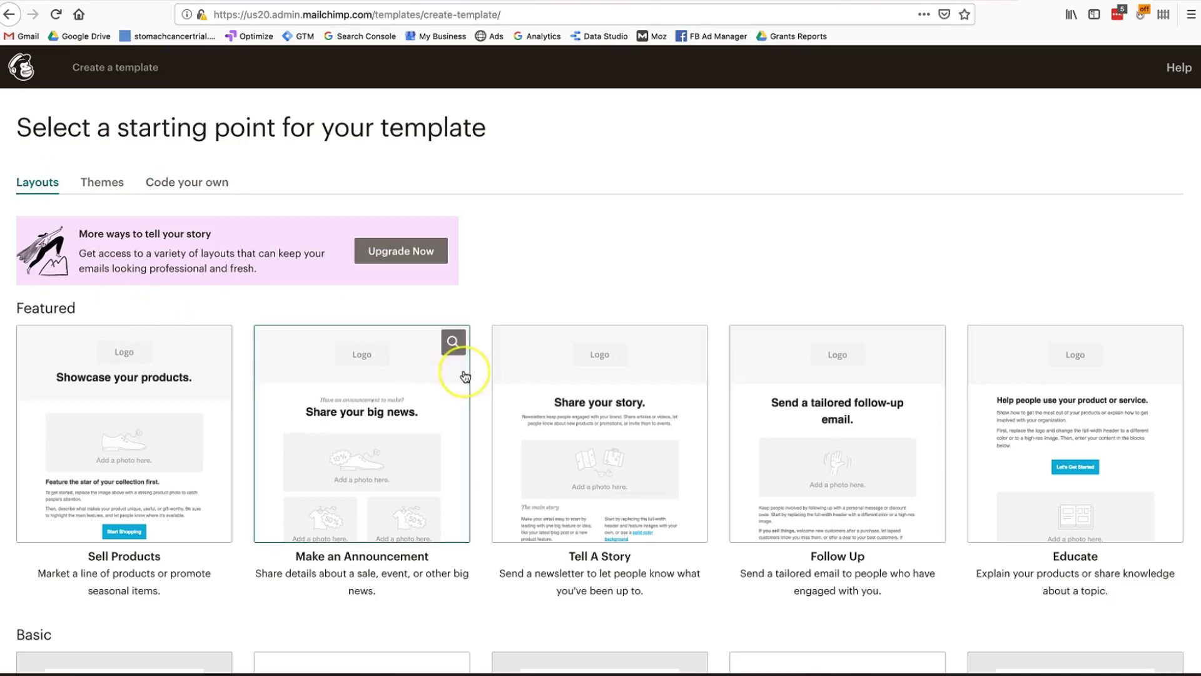
scroll(464, 376, down, 3)
scroll(464, 376, up, 3)
scroll(464, 376, down, 10)
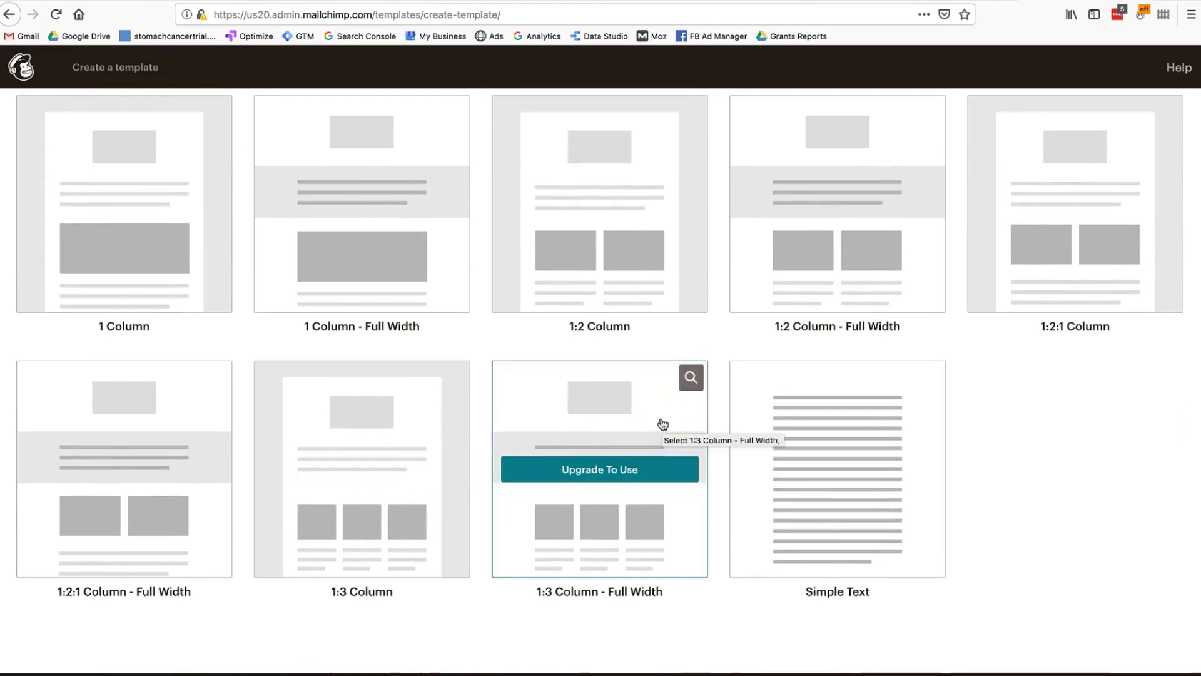
scroll(662, 424, up, 10)
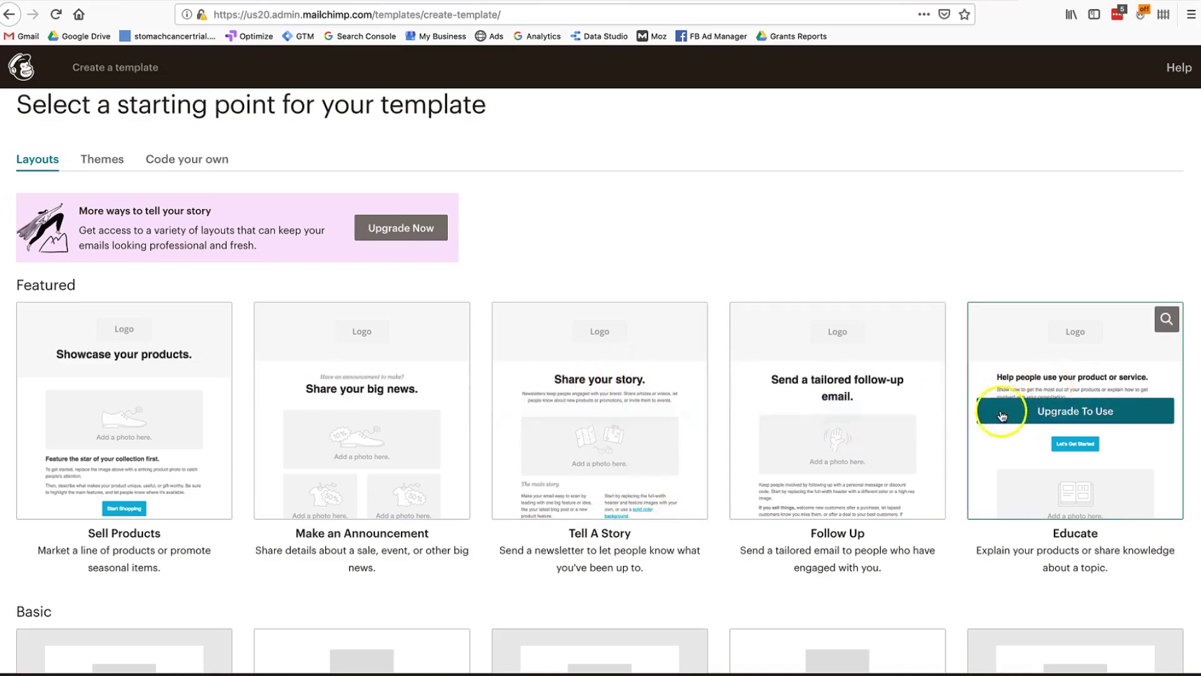
scroll(885, 408, down, 4)
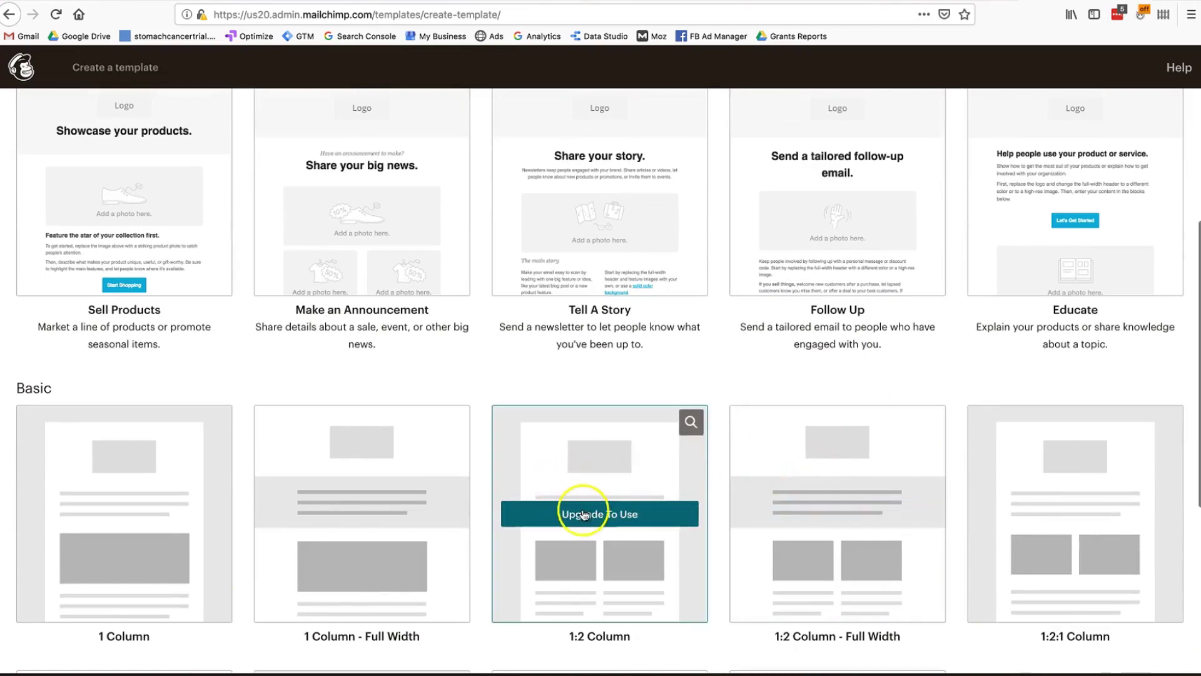
scroll(194, 394, down, 3)
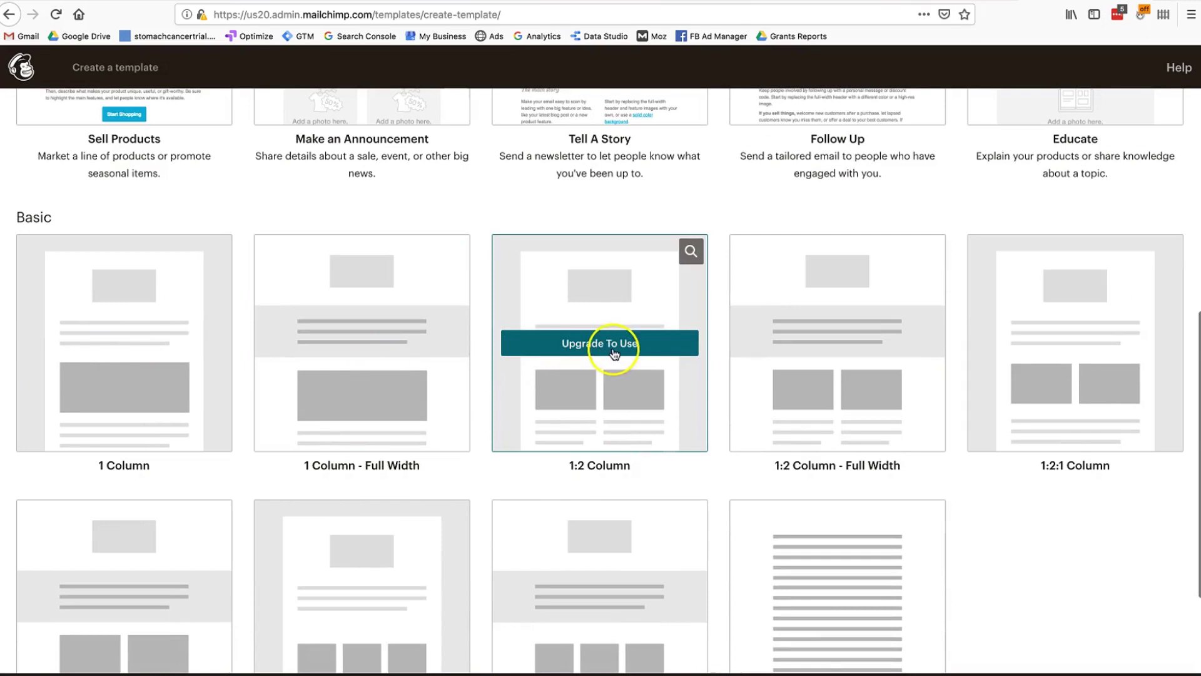
scroll(348, 482, down, 2)
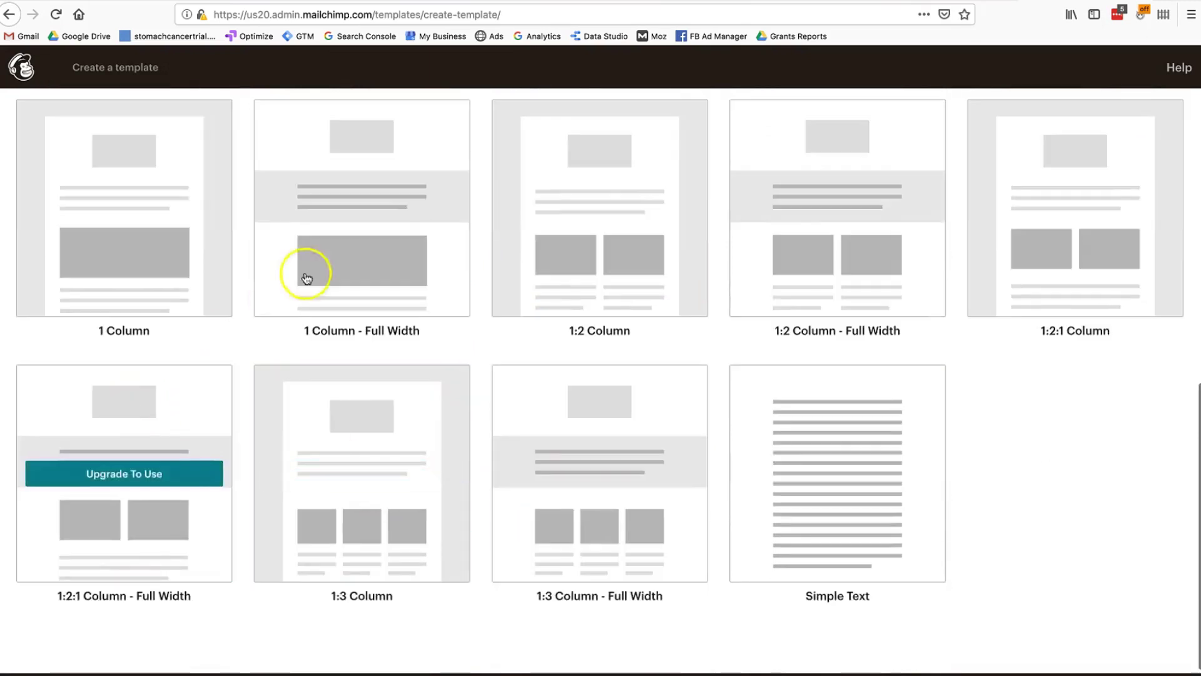
scroll(343, 345, up, 3)
click(102, 367)
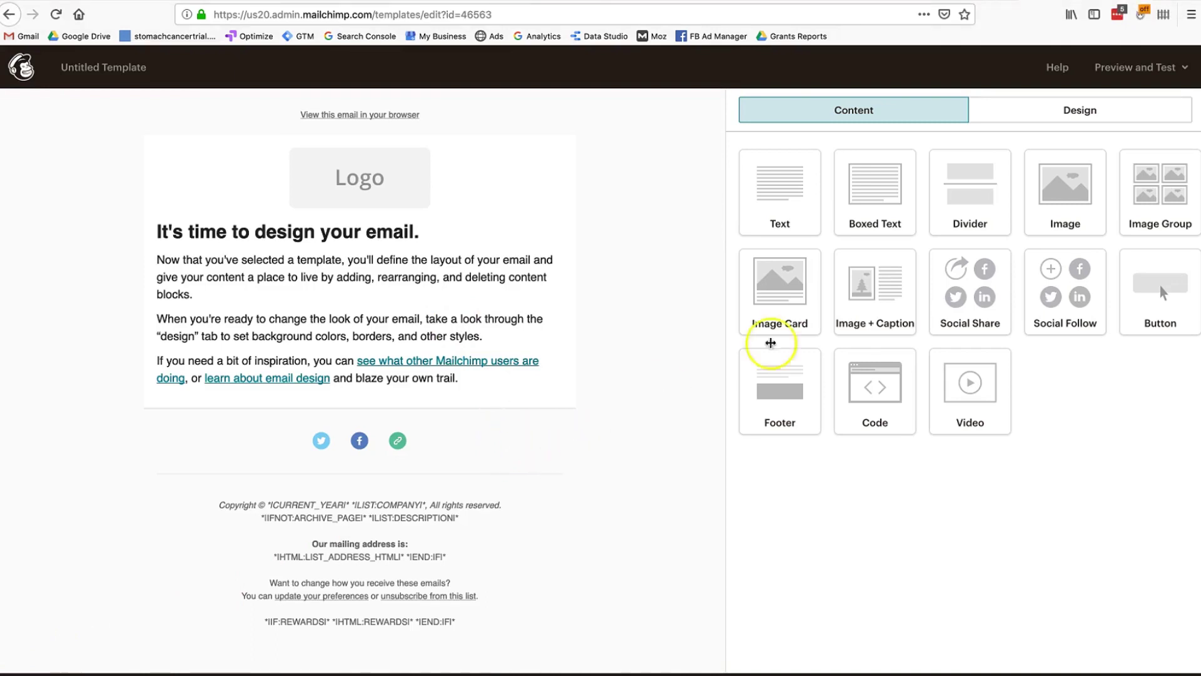
- Add a Social Share block below the body text, keeping its default Facebook, Twitter and Forward to Friend services
drag(952, 289, 530, 411)
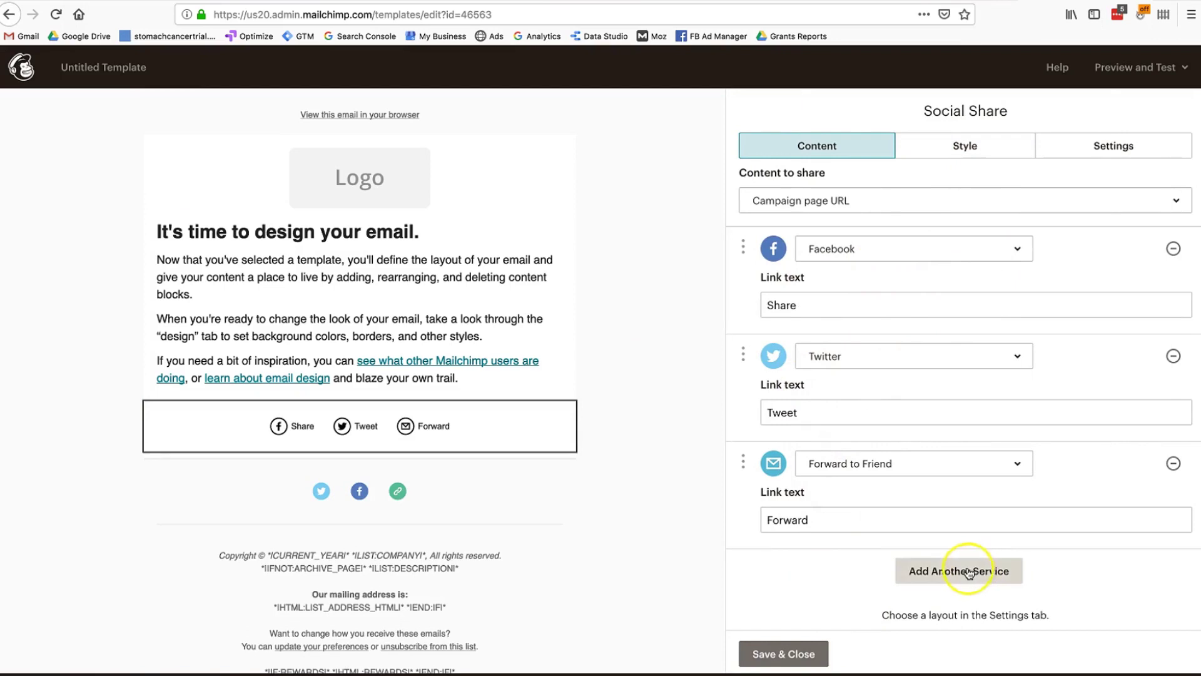
click(780, 653)
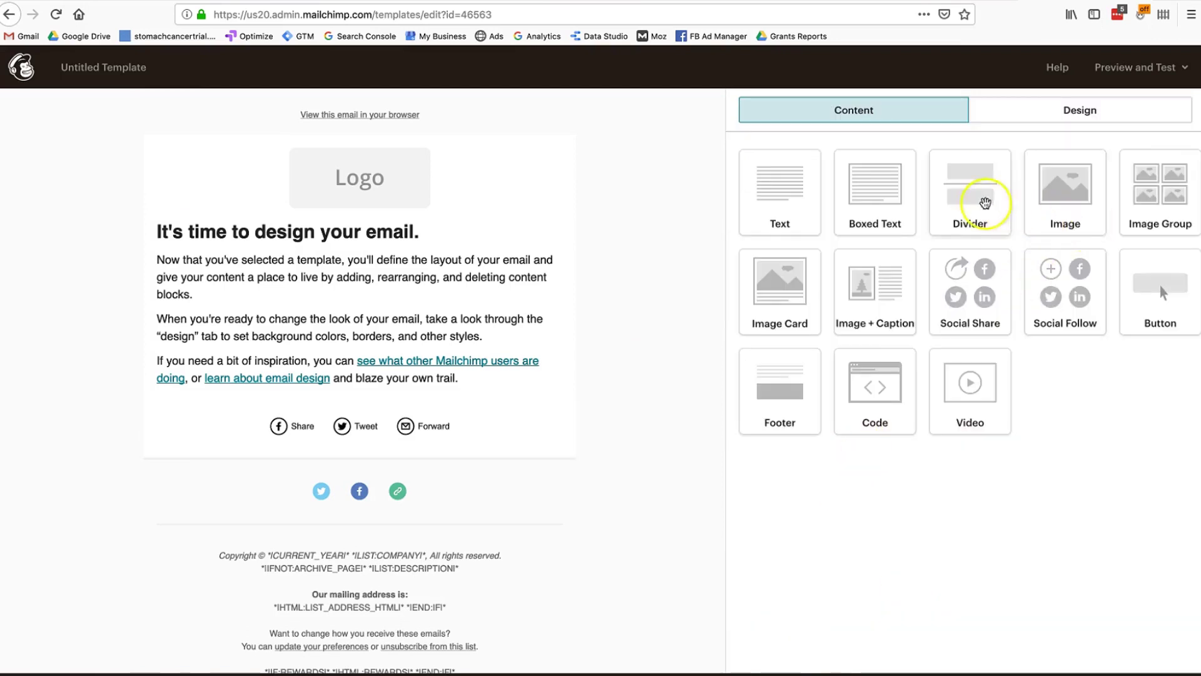
mouse_move(535, 237)
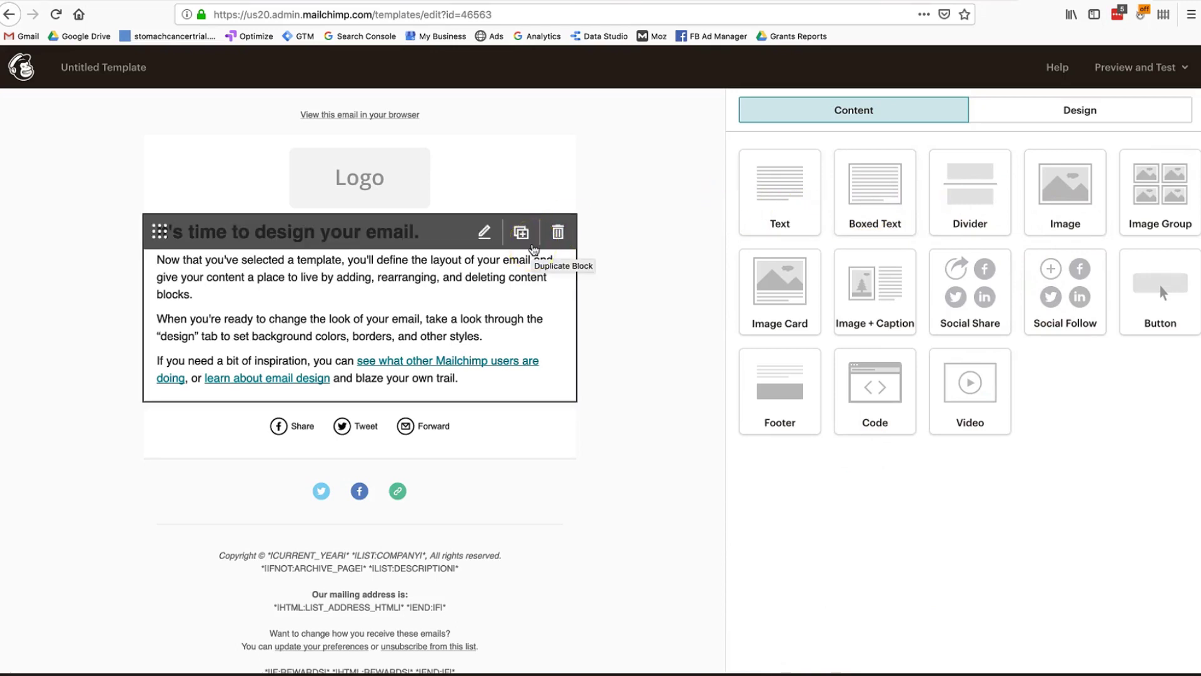
click(601, 375)
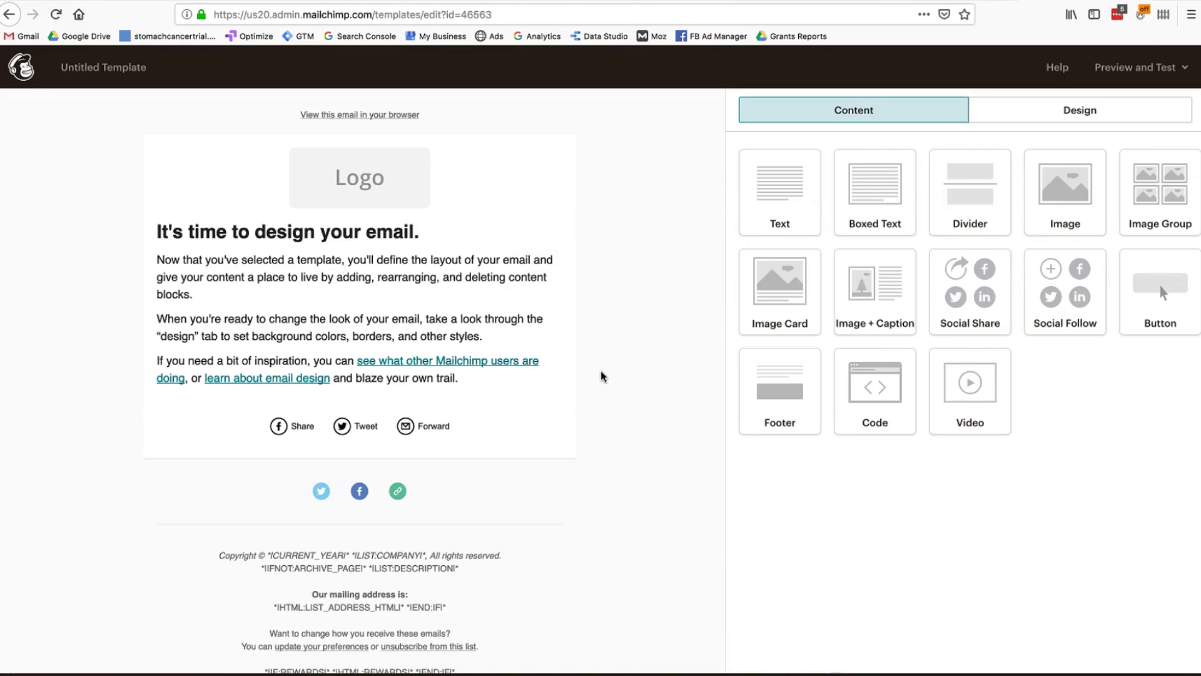
- Send a test email of the template, entering the recipient's email address
click(1121, 67)
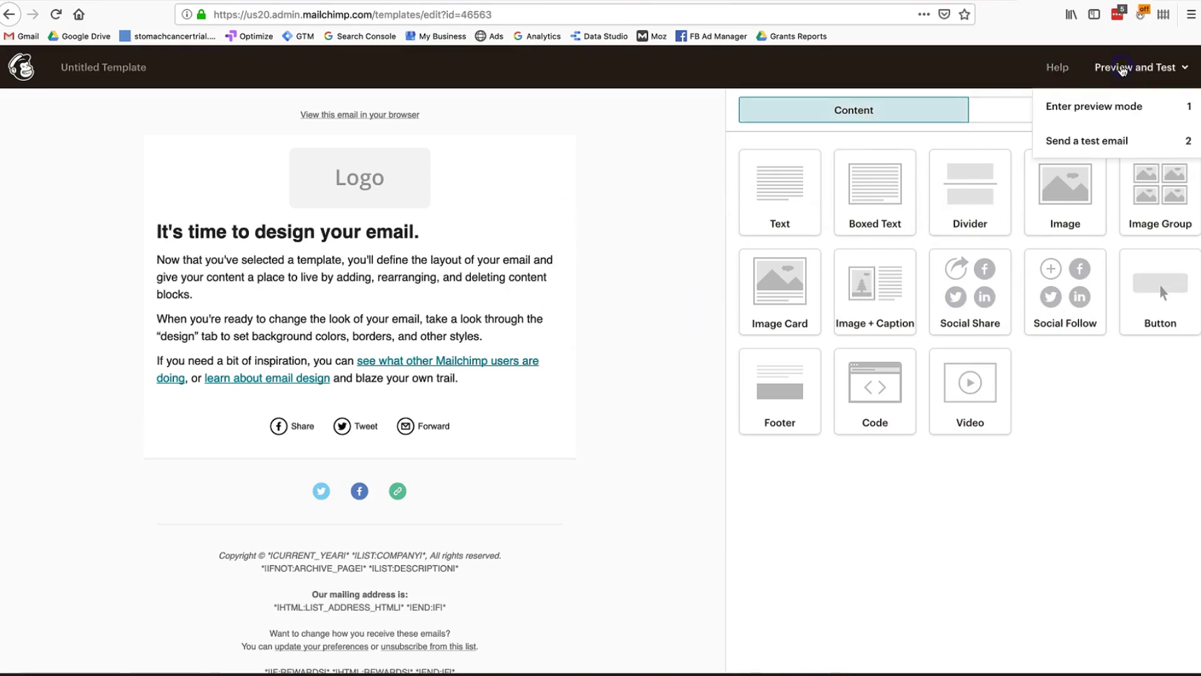
click(1108, 115)
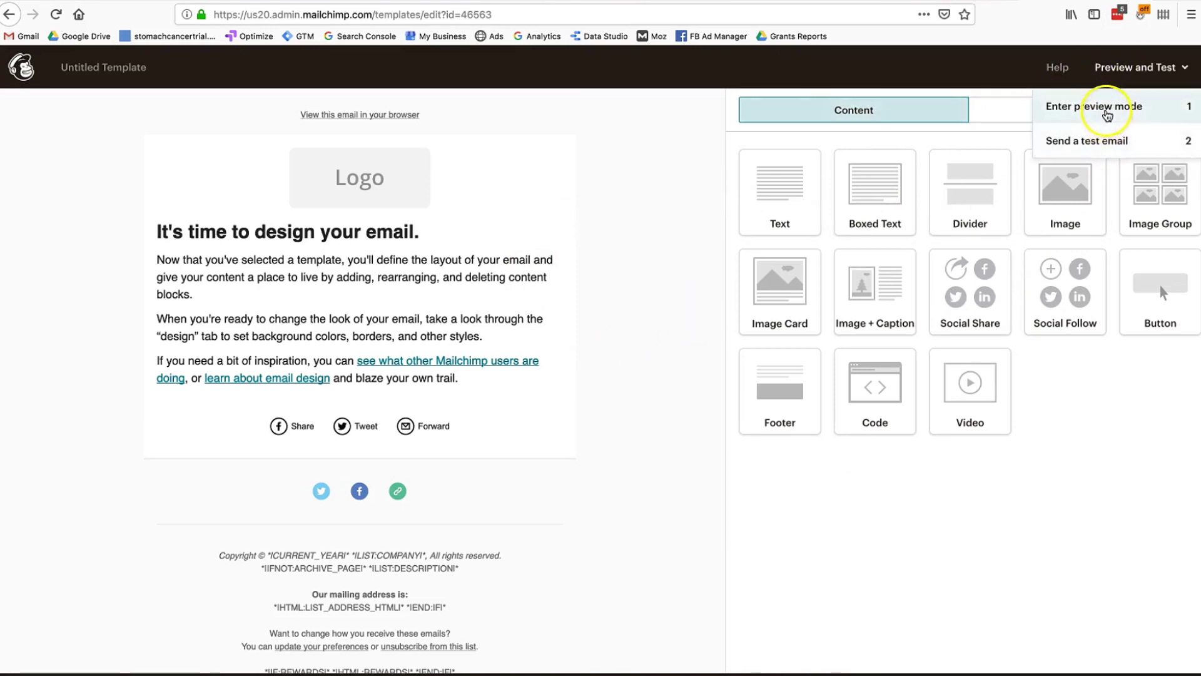
click(1099, 140)
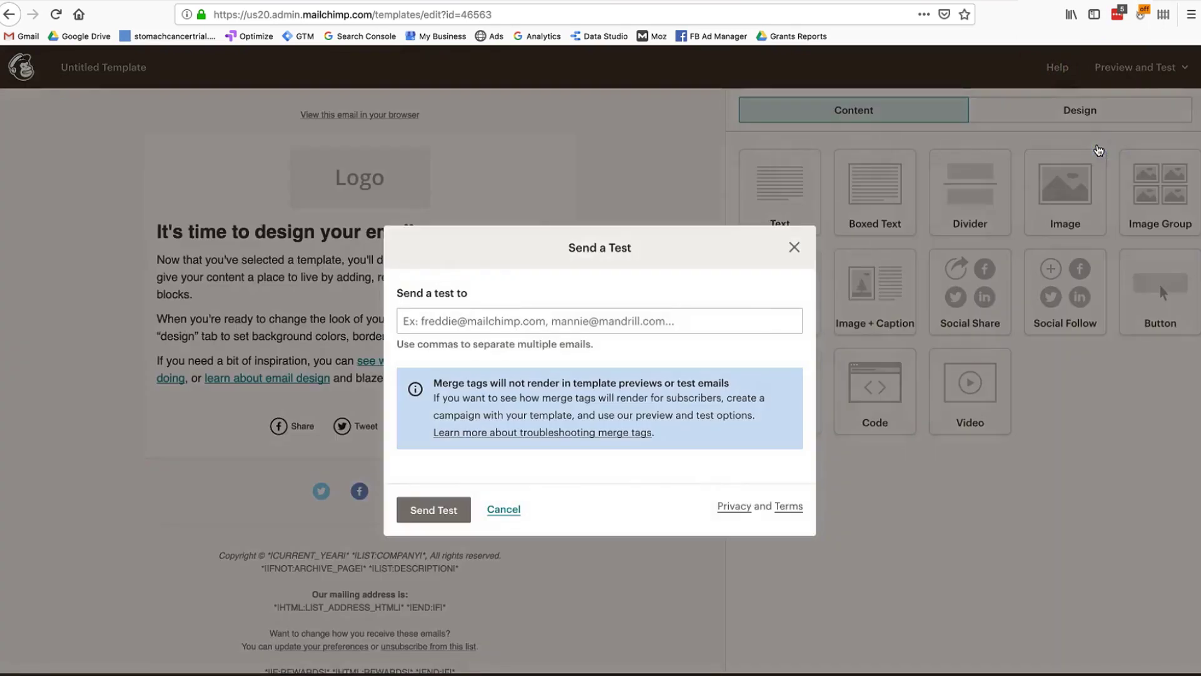
click(703, 319)
text(robs)
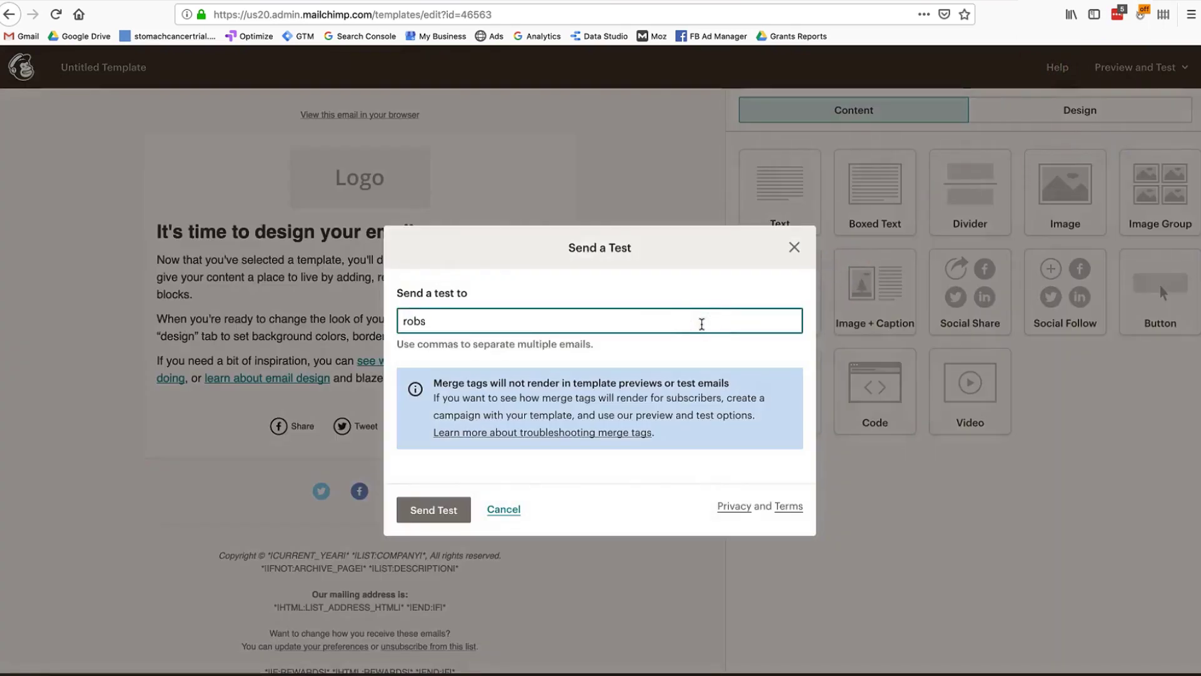
text(a)
key(BackSpace)
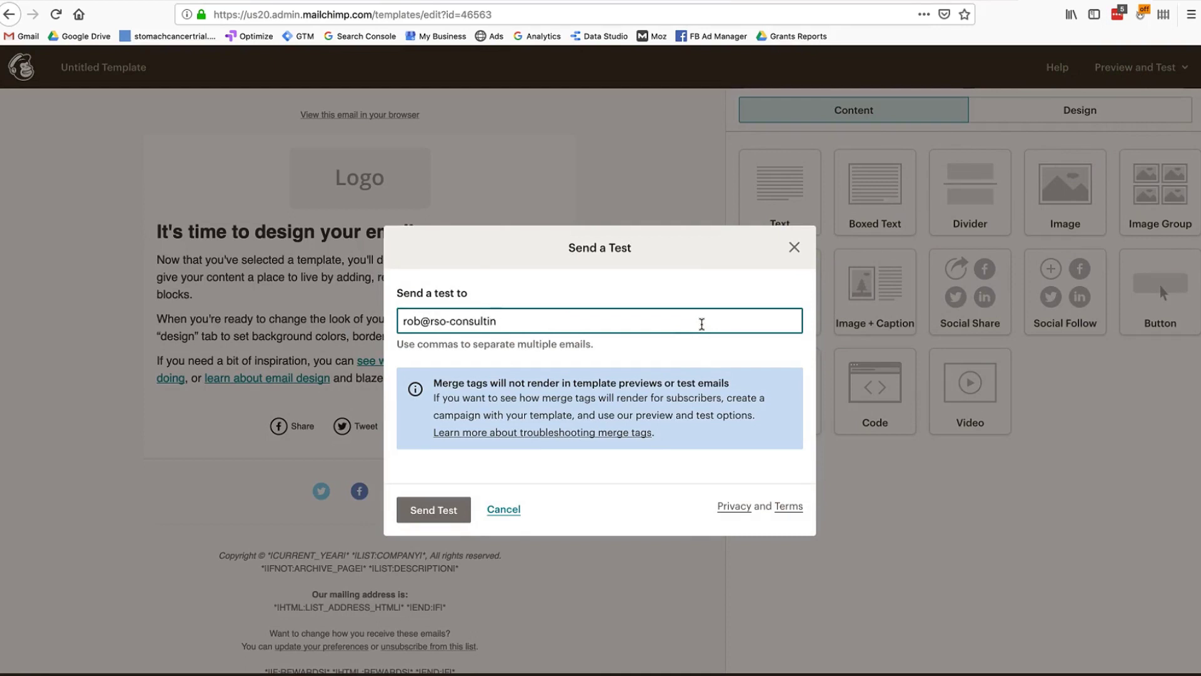
key(Return)
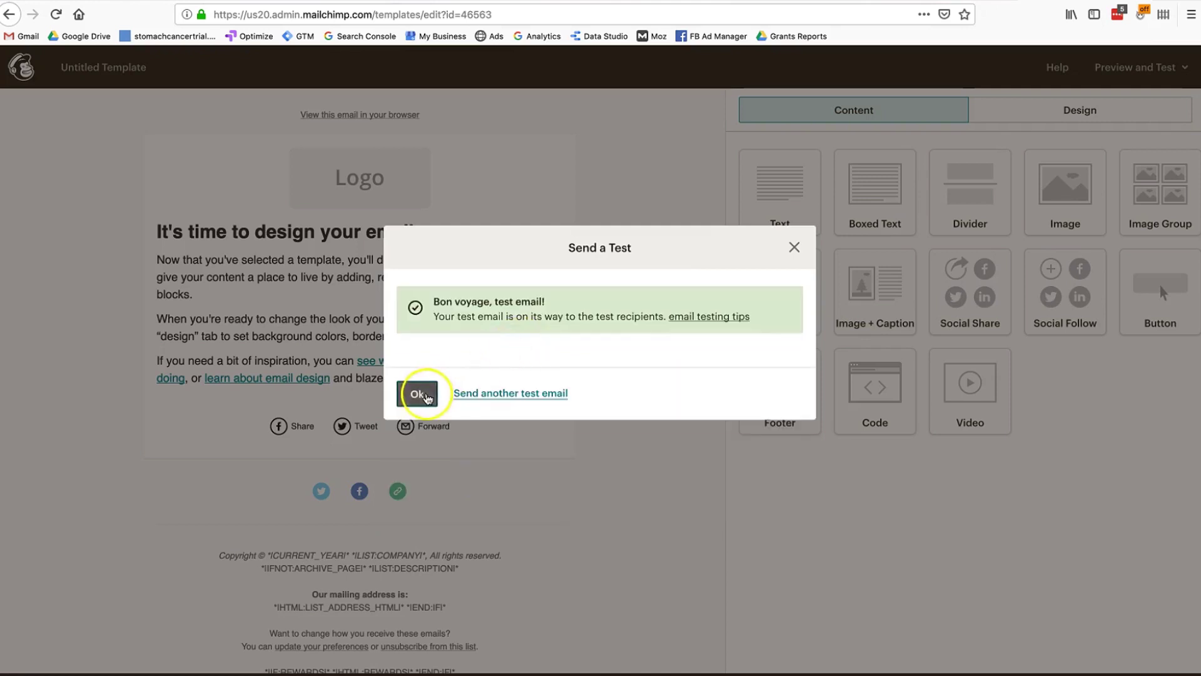
click(417, 393)
- Switch to Gmail, check the received template test email and try its link for viewing in the browser
click(570, 452)
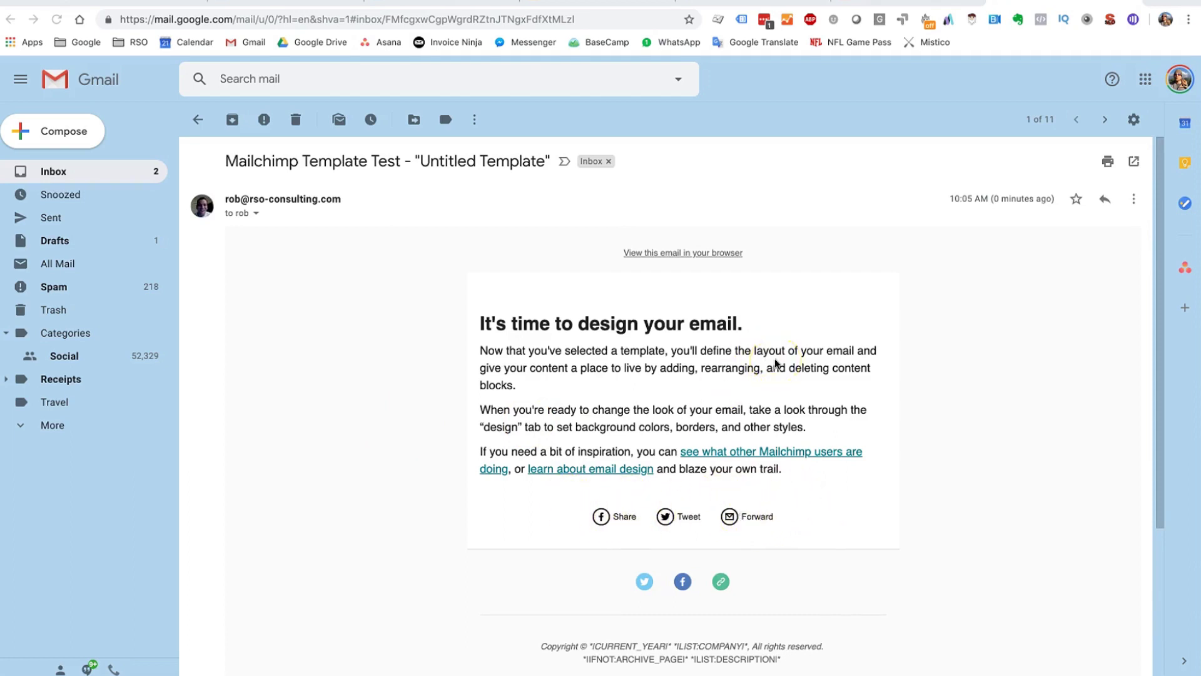
scroll(775, 363, down, 1)
scroll(775, 363, up, 1)
click(677, 258)
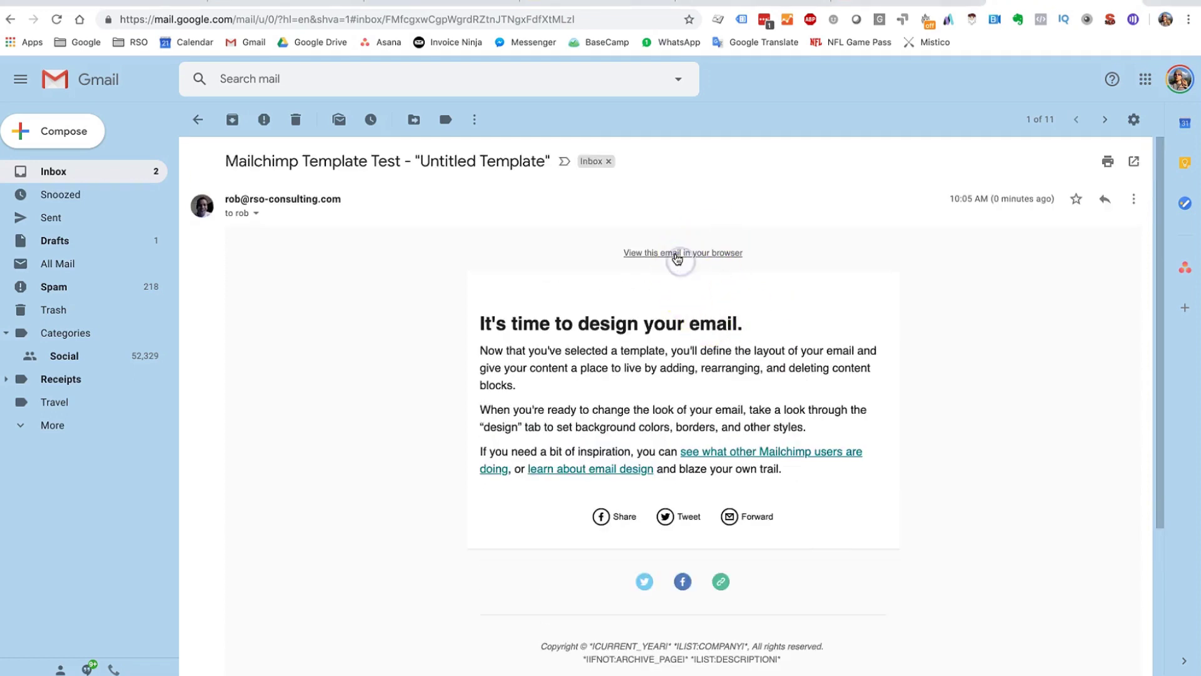
click(677, 258)
click(659, 371)
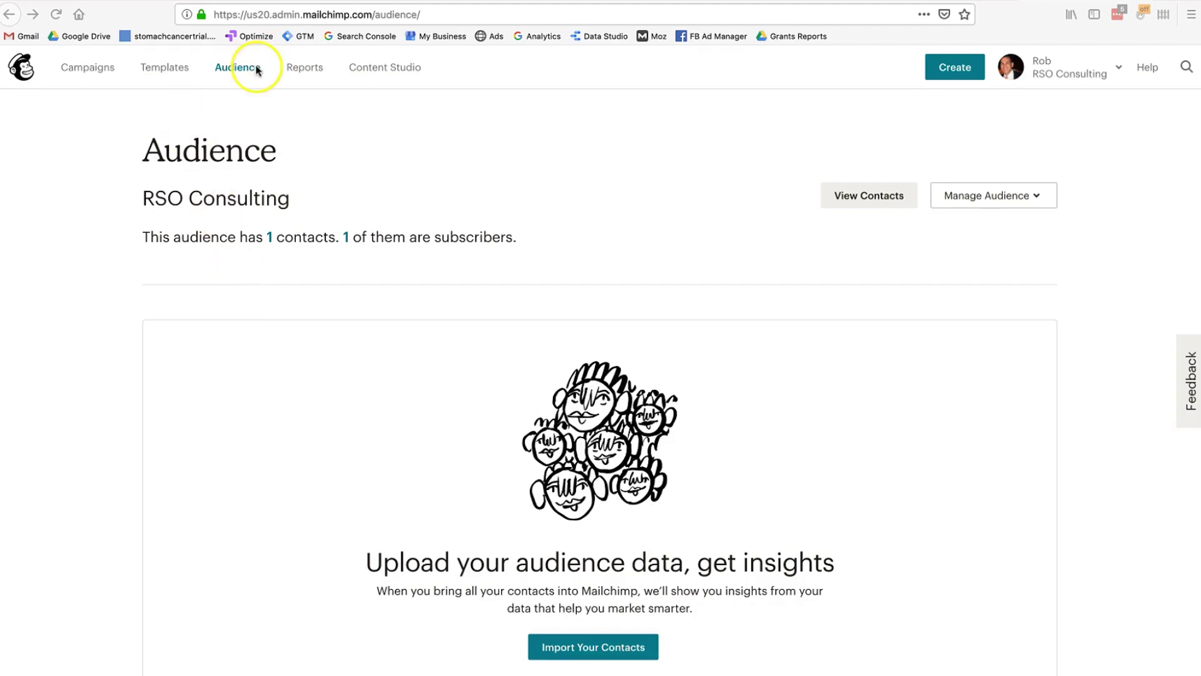
- Look over the audience dashboard and the available options for managing the audience
scroll(277, 331, down, 2)
scroll(277, 337, up, 2)
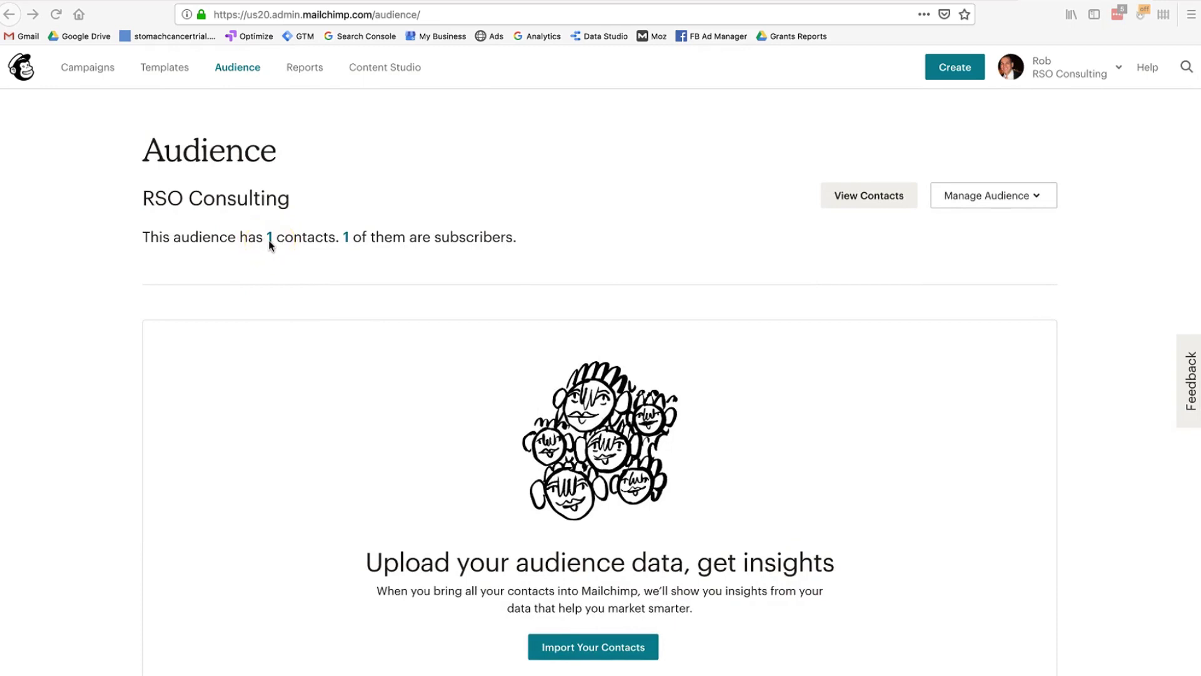
click(275, 239)
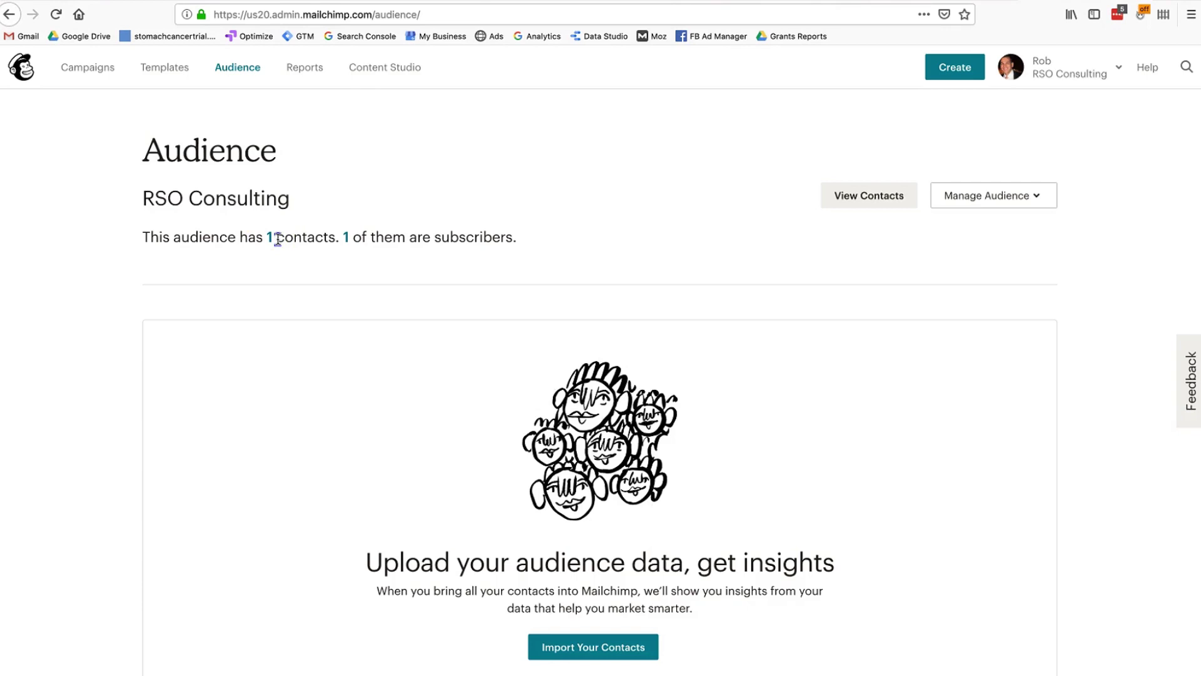
click(992, 193)
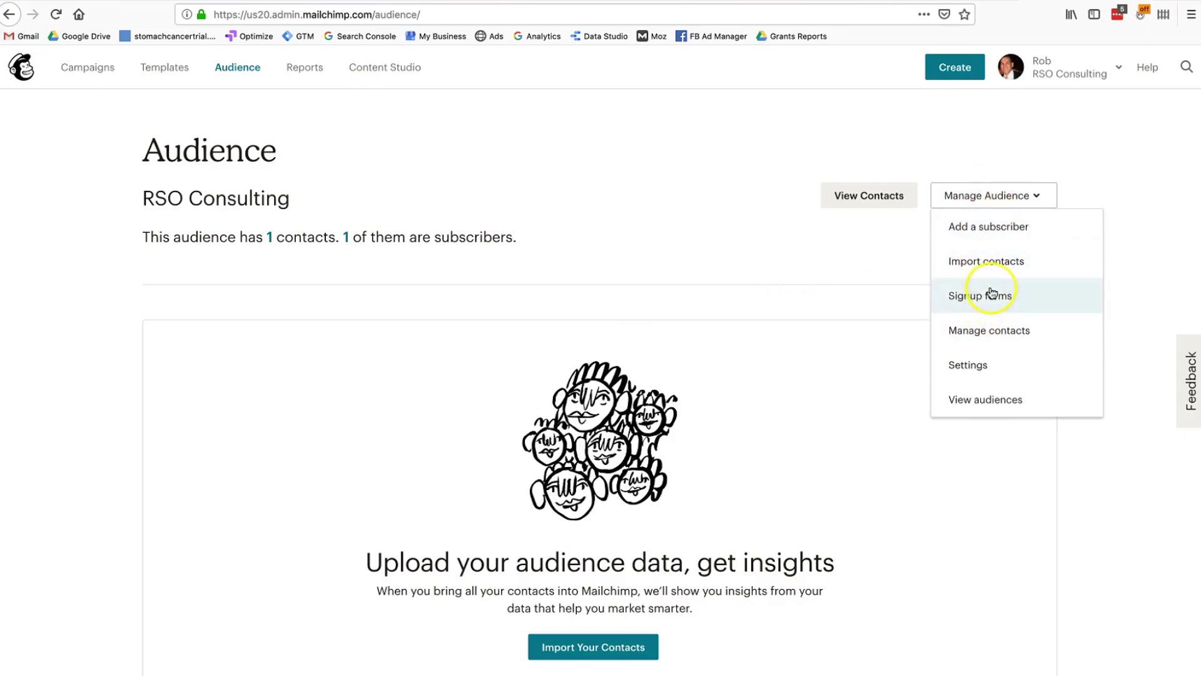
click(761, 270)
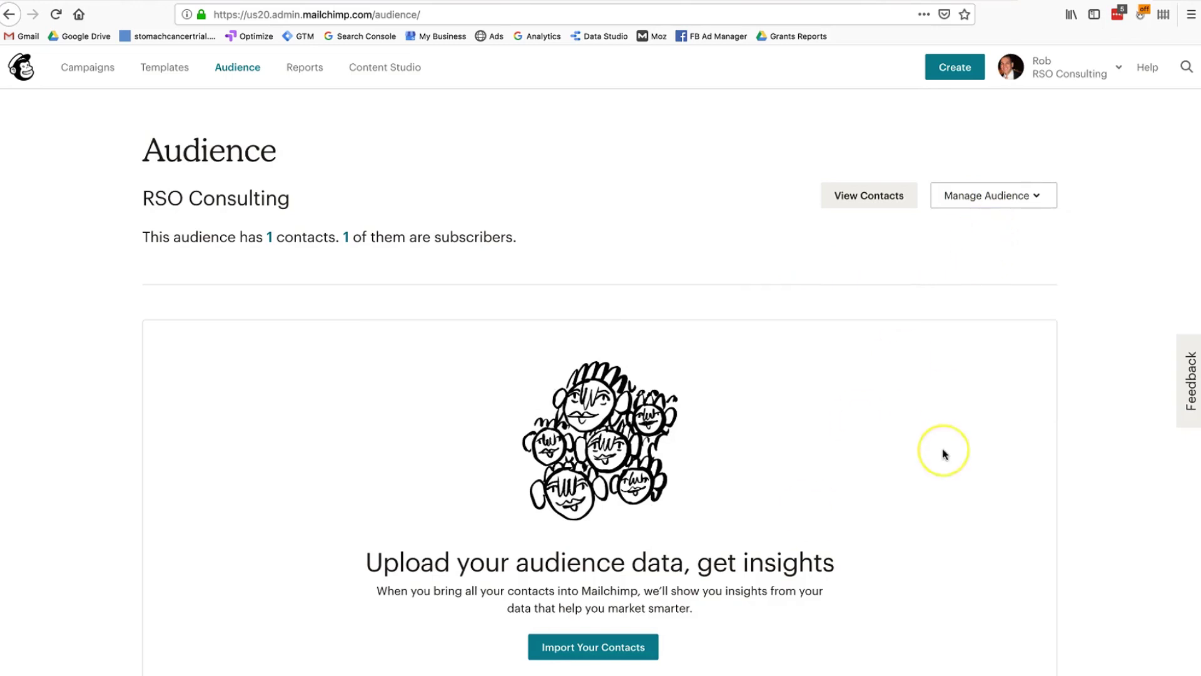
- Start a contact import and examine the available sources, including the services offered under Integrated service
scroll(943, 454, down, 2)
click(630, 575)
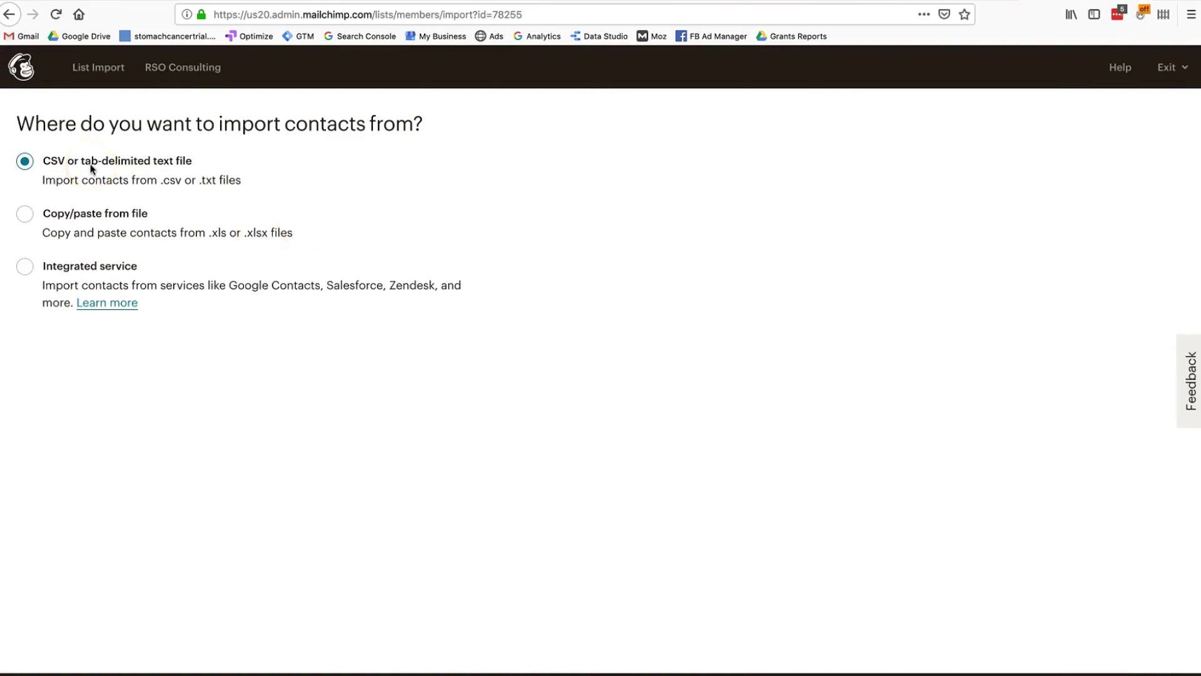
click(99, 227)
click(25, 267)
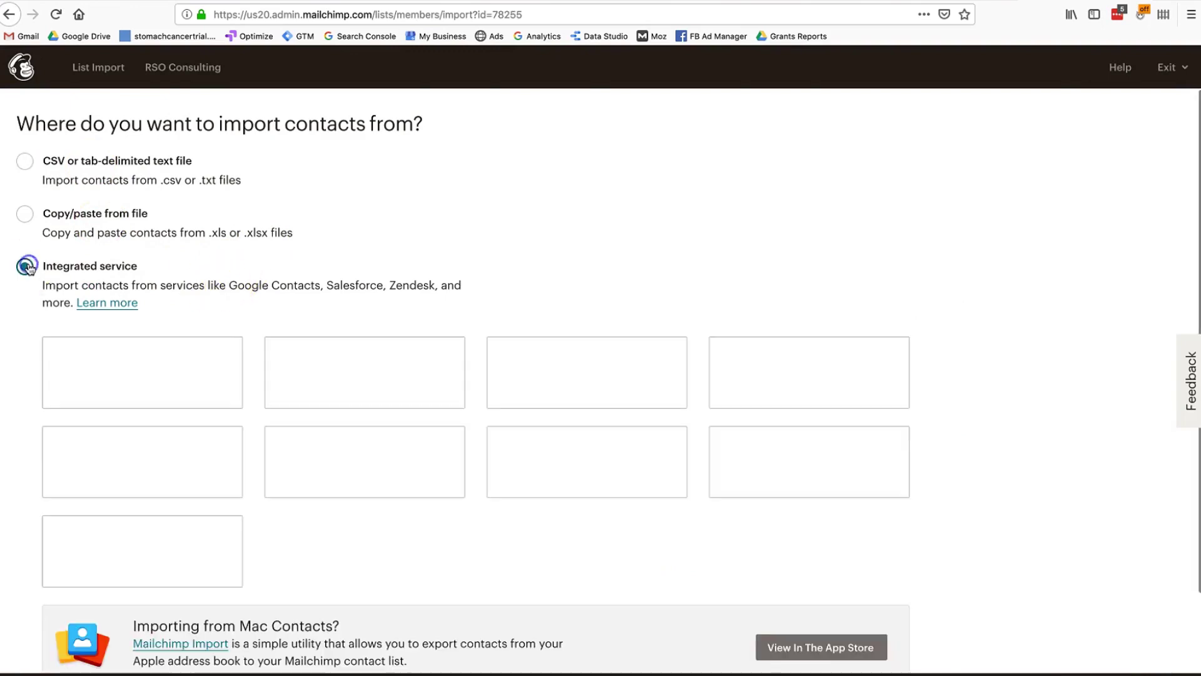
scroll(527, 532, down, 1)
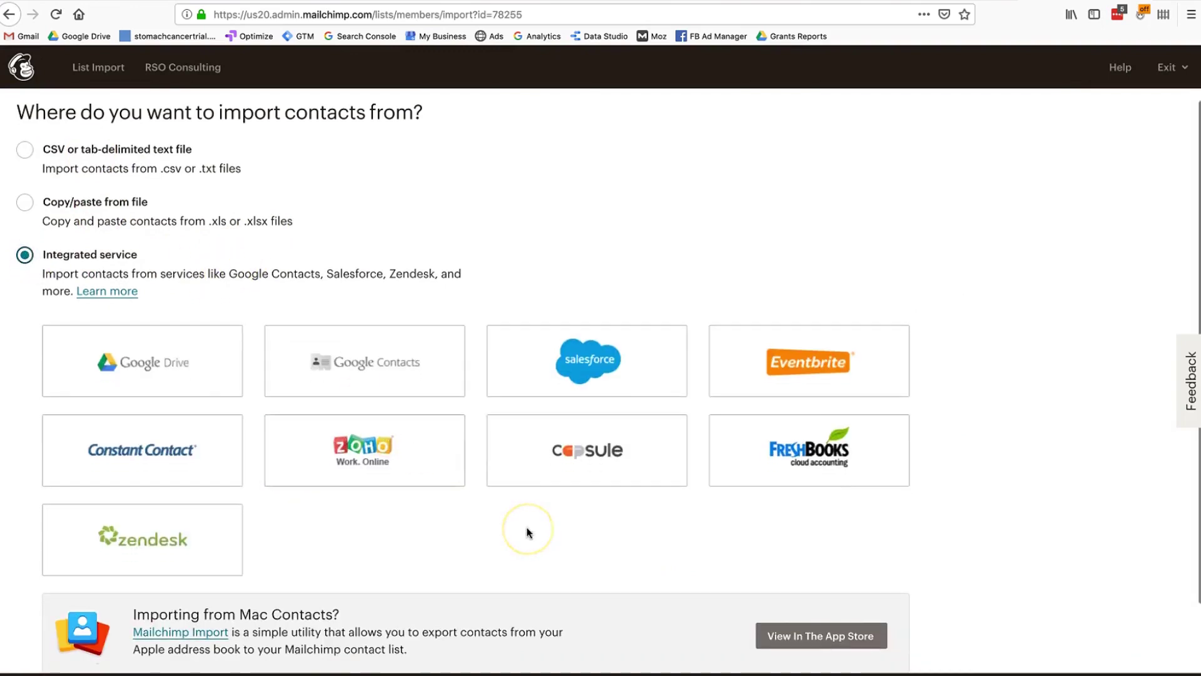
scroll(527, 530, down, 2)
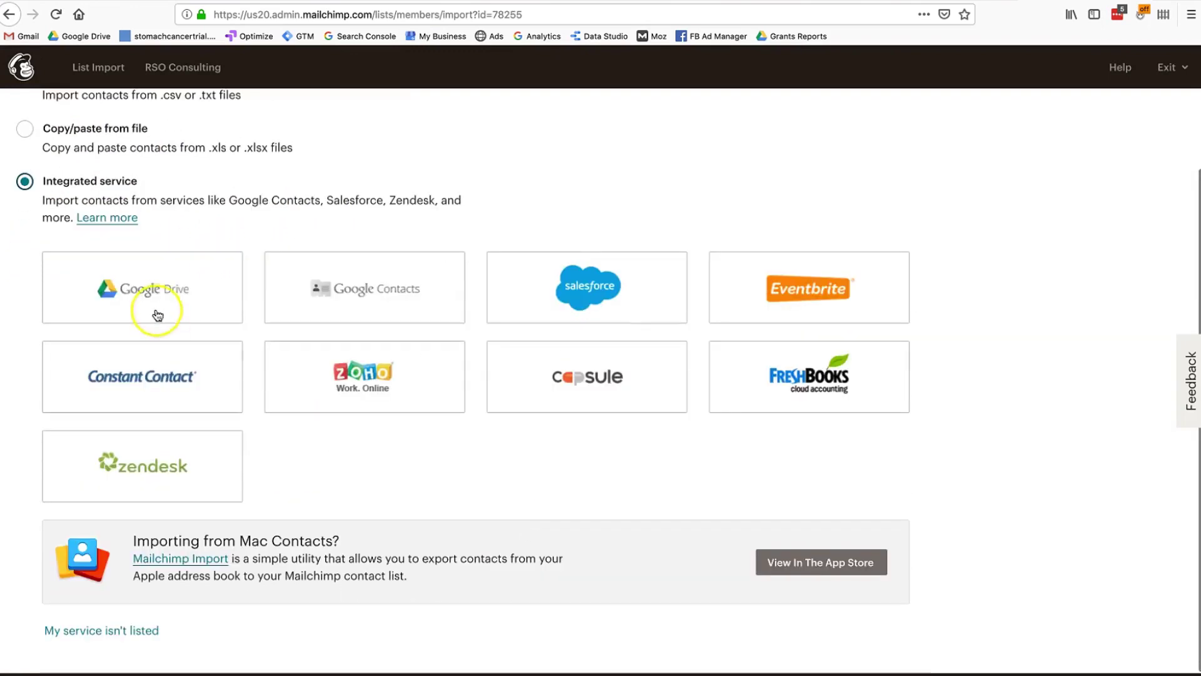
click(637, 392)
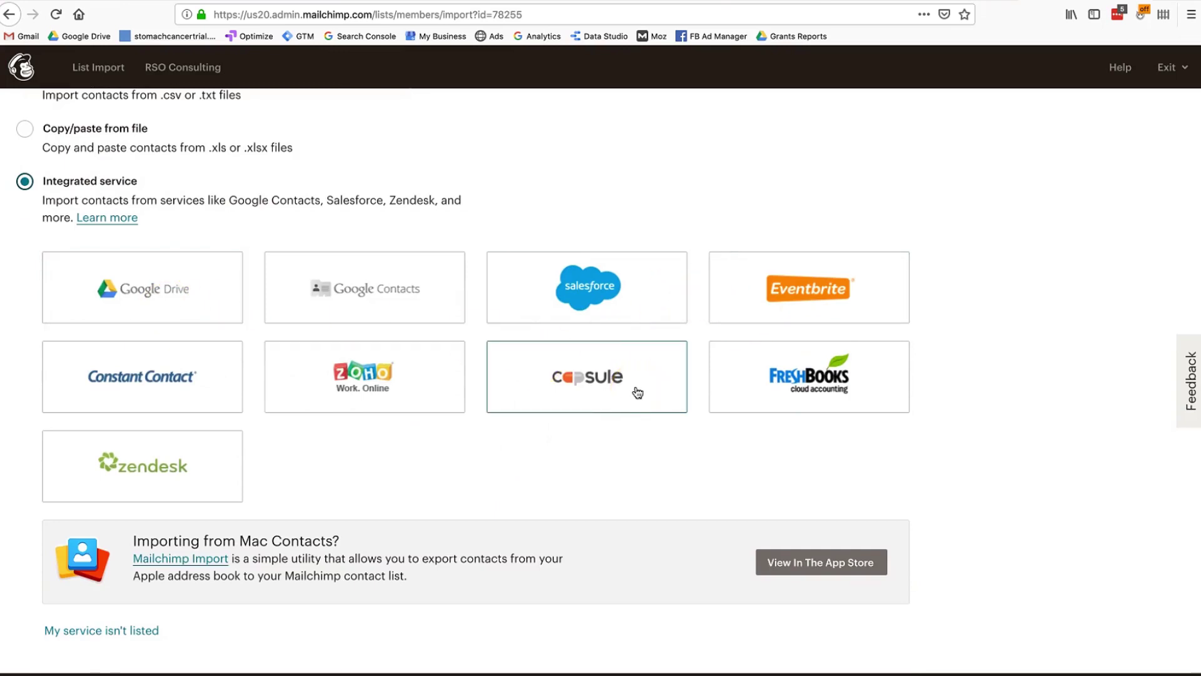
scroll(637, 393, up, 2)
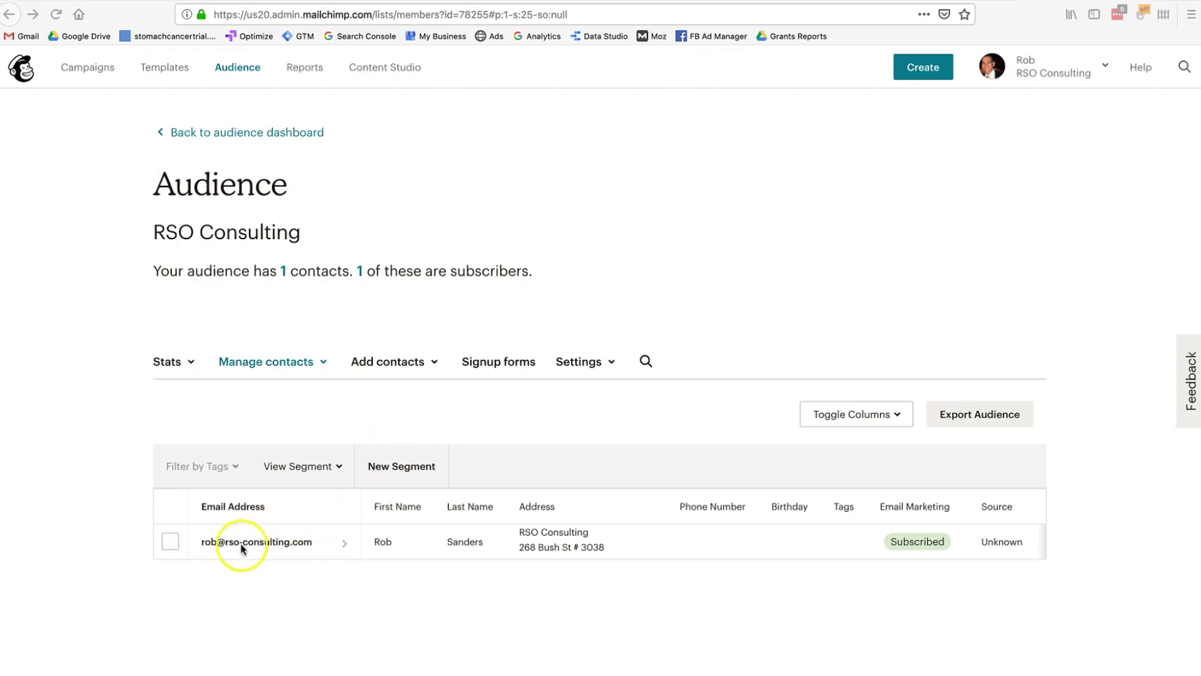
- Open the form for adding a single subscriber and review its contact fields, tags and email permission options
click(370, 369)
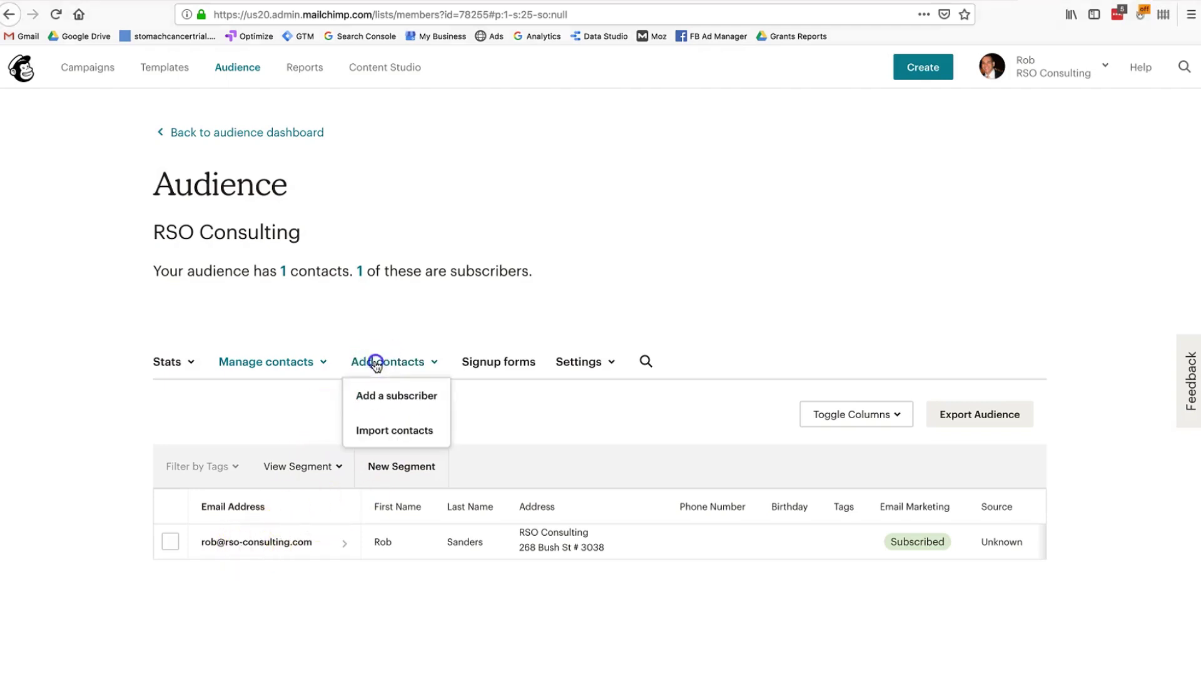
click(376, 394)
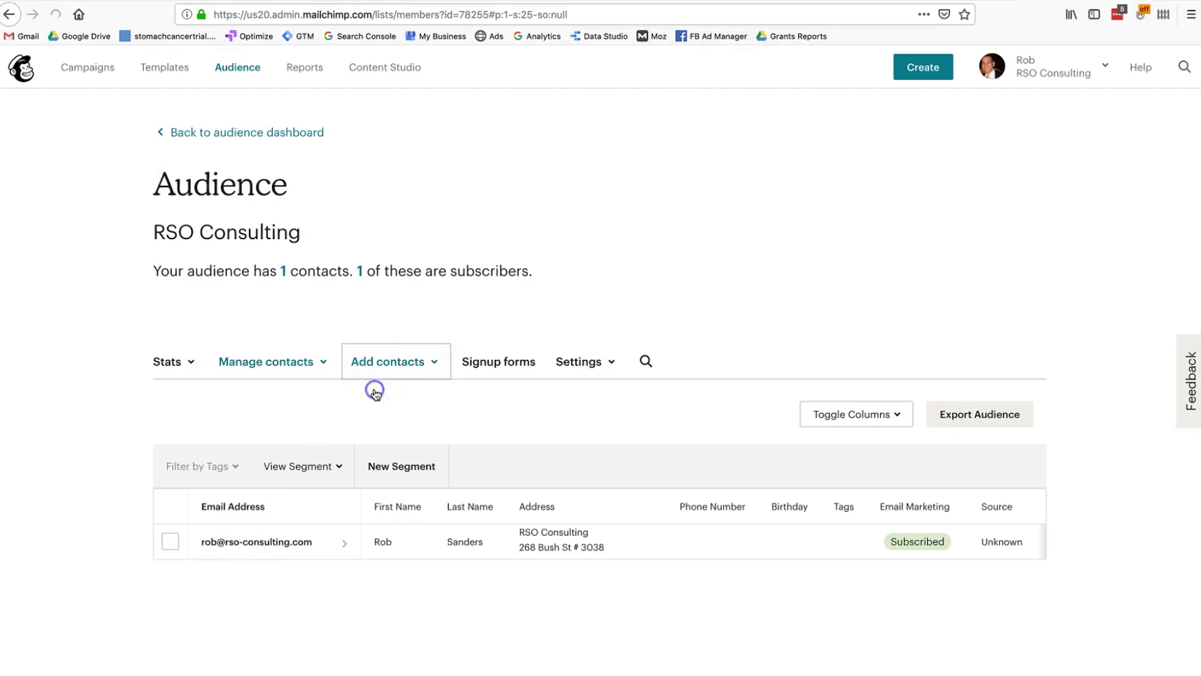
click(340, 443)
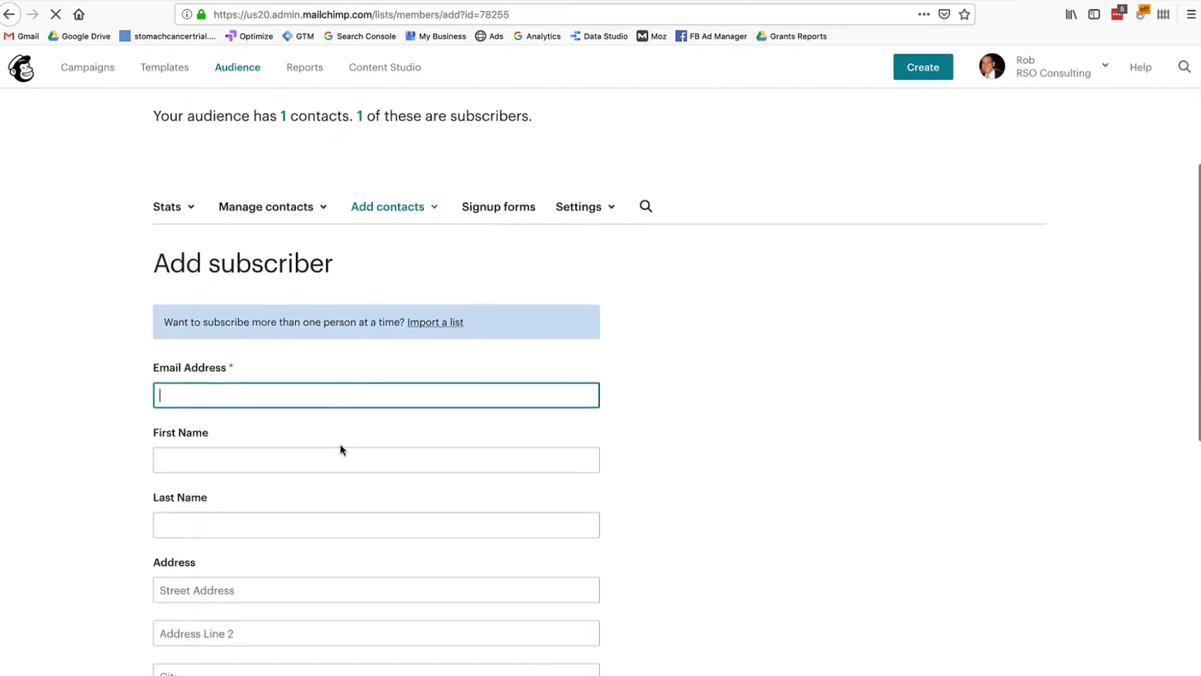
scroll(360, 501, down, 10)
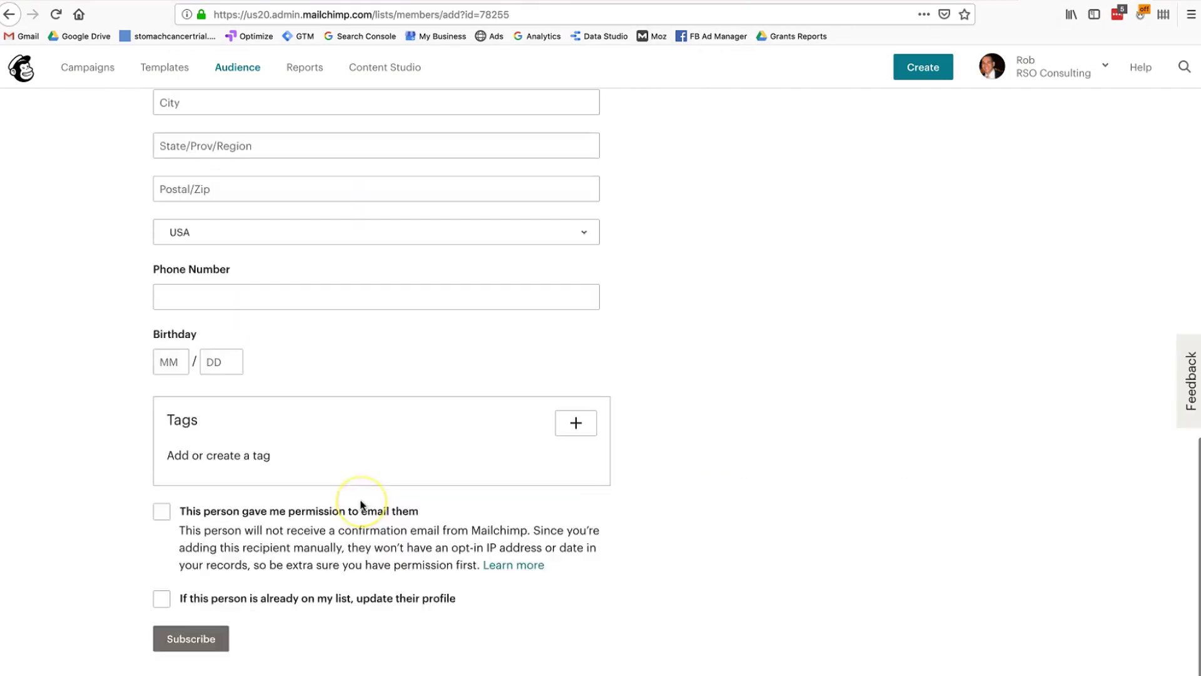
scroll(361, 504, up, 10)
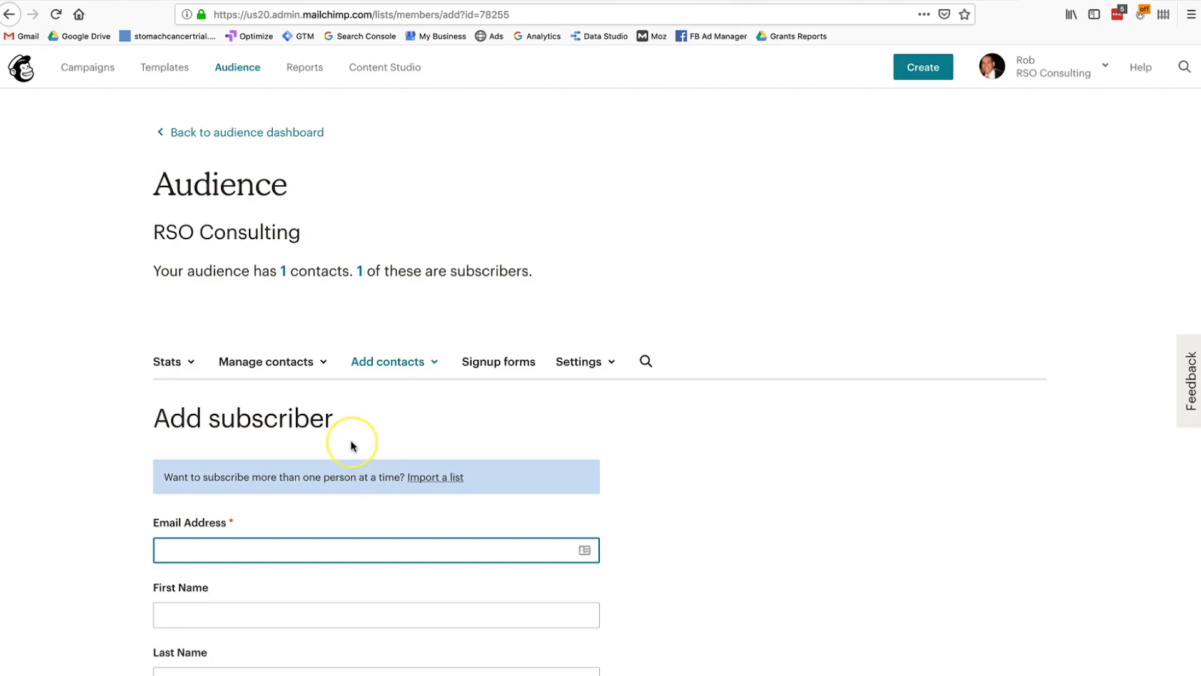
- Open the audience's signup forms and review the available form types
click(496, 361)
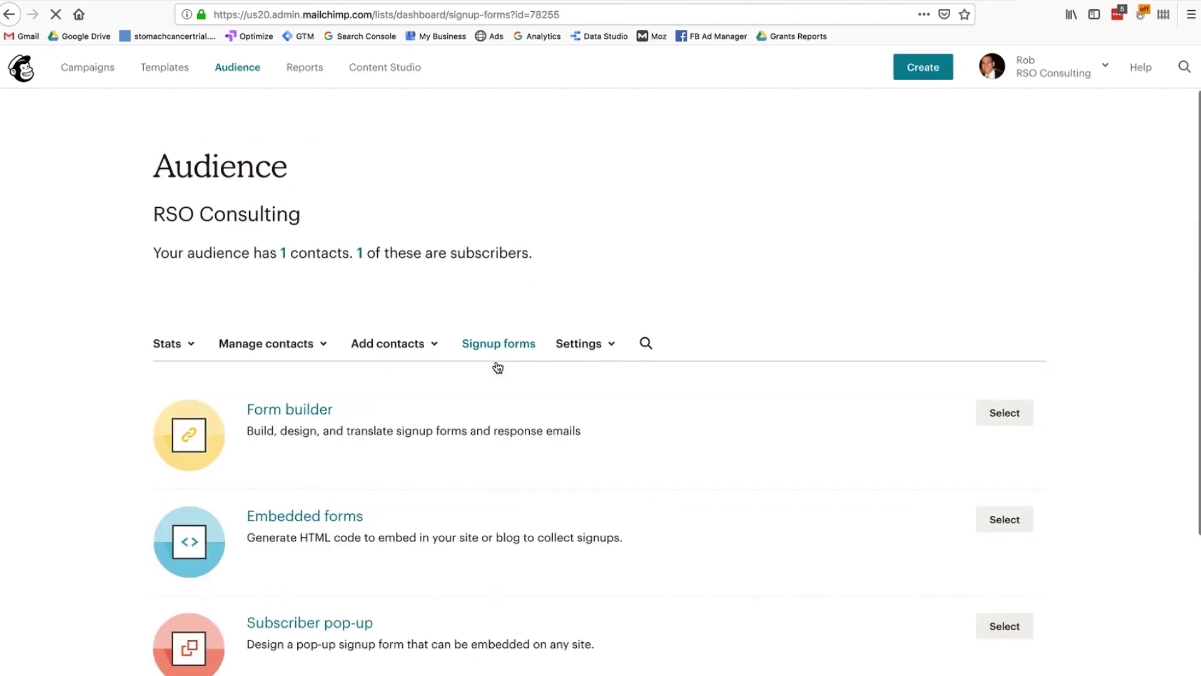
scroll(498, 367, down, 4)
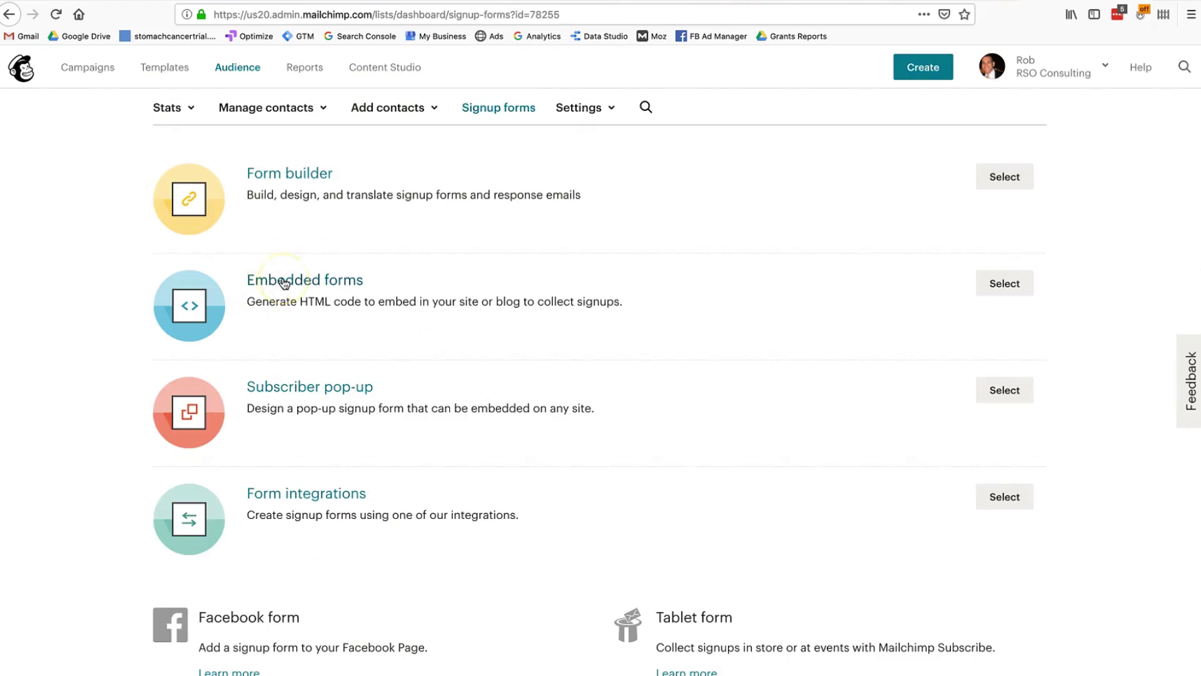
scroll(285, 283, up, 2)
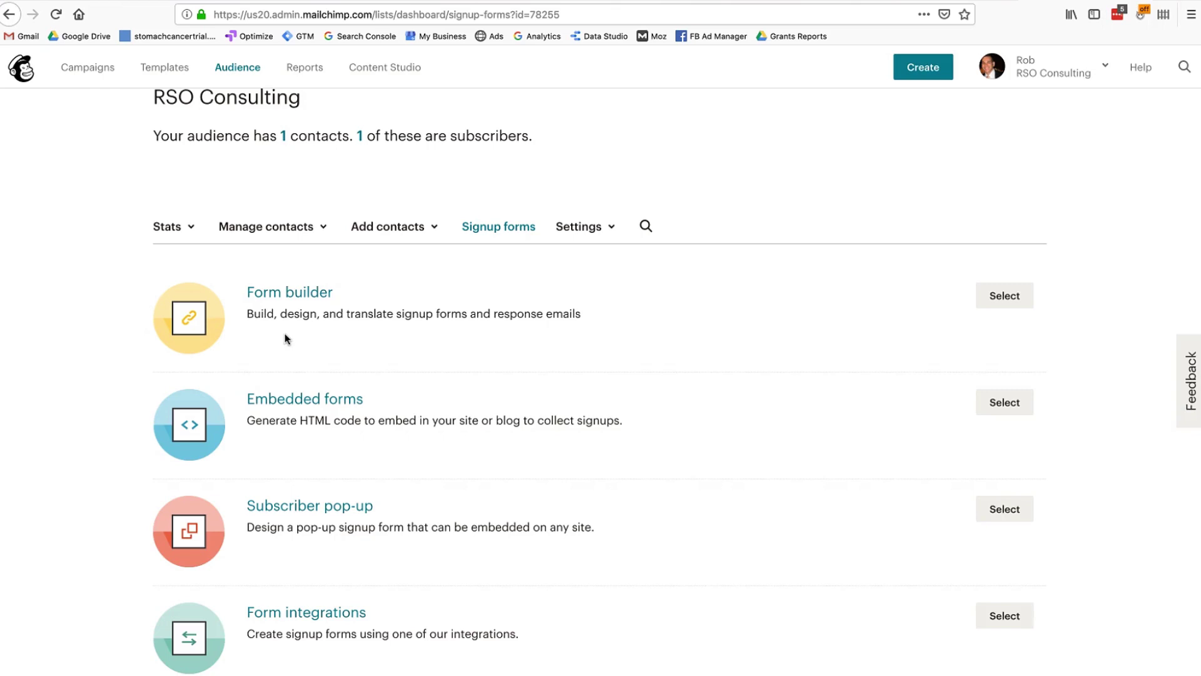
- Open the Subscriber pop-up form, try its email address field, look over the design settings and close the editor
click(285, 299)
click(328, 508)
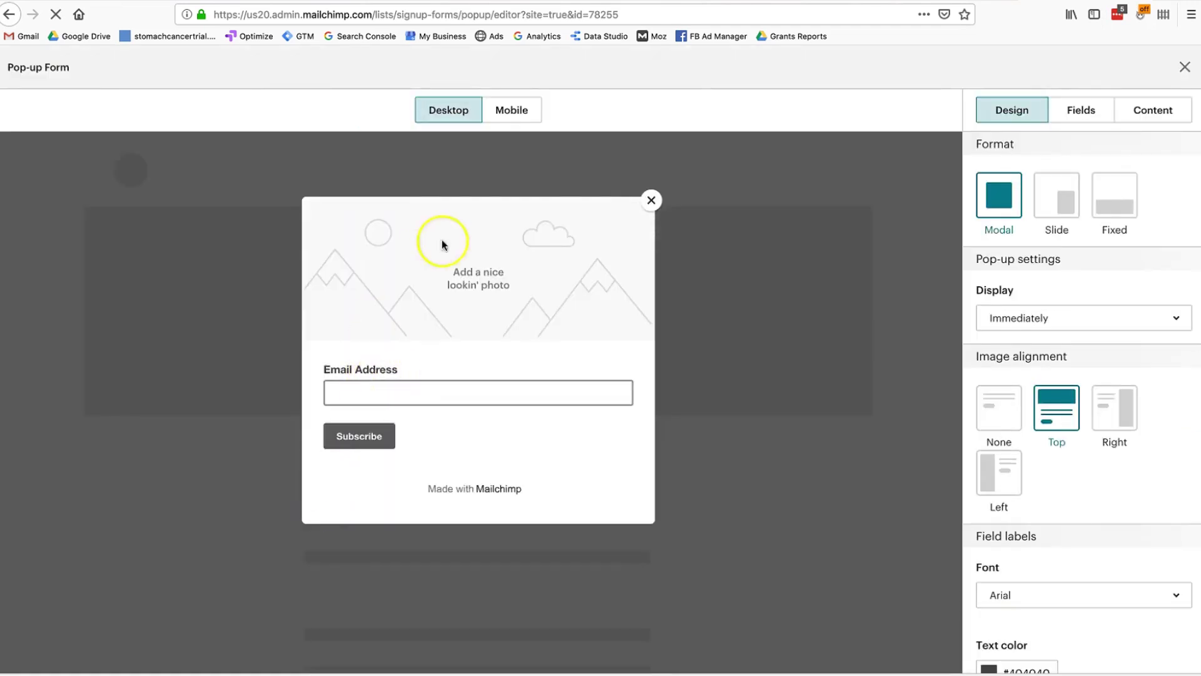
click(437, 403)
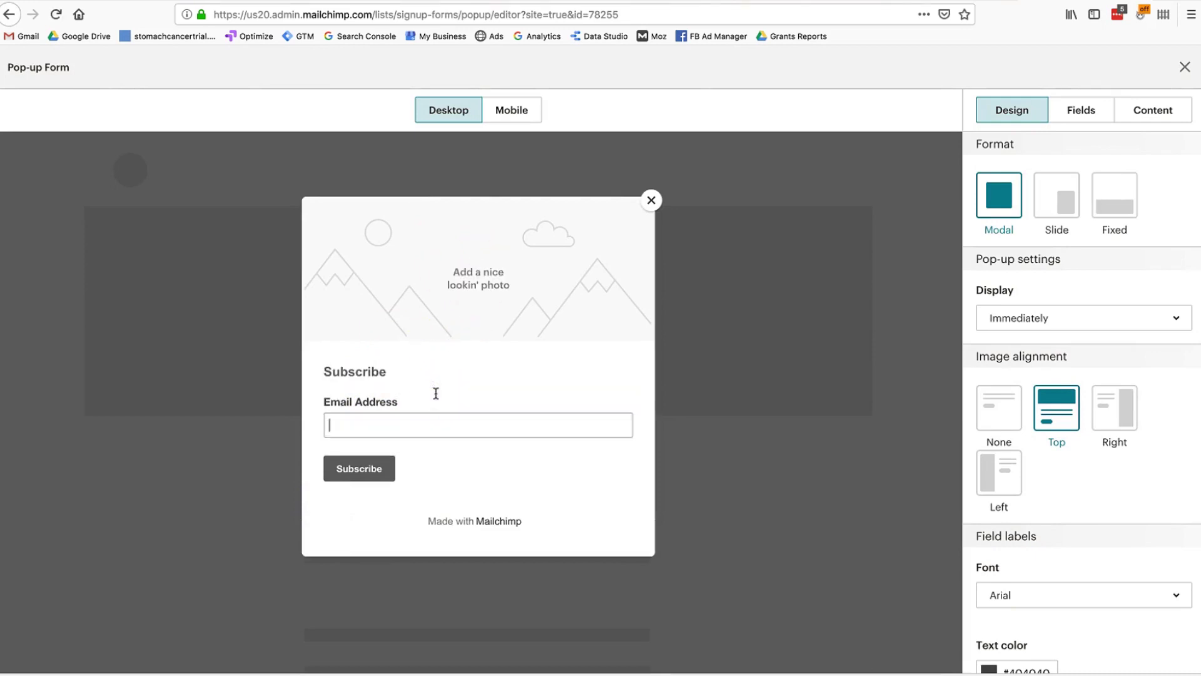
click(435, 416)
click(435, 418)
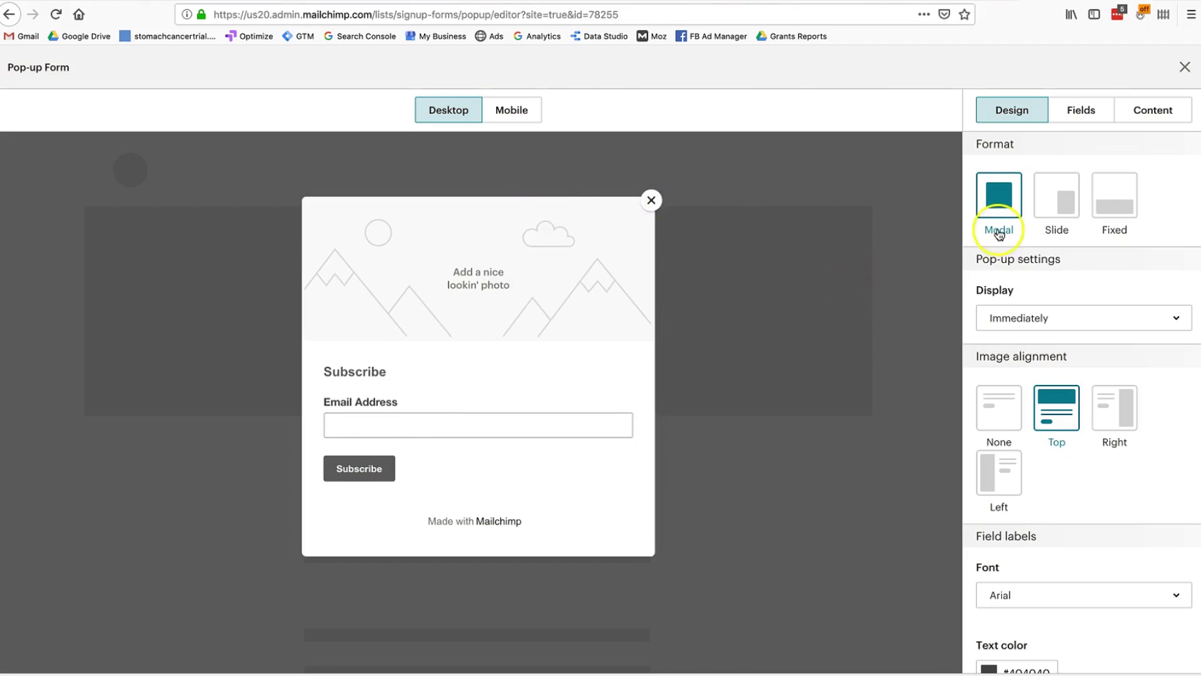
click(1185, 68)
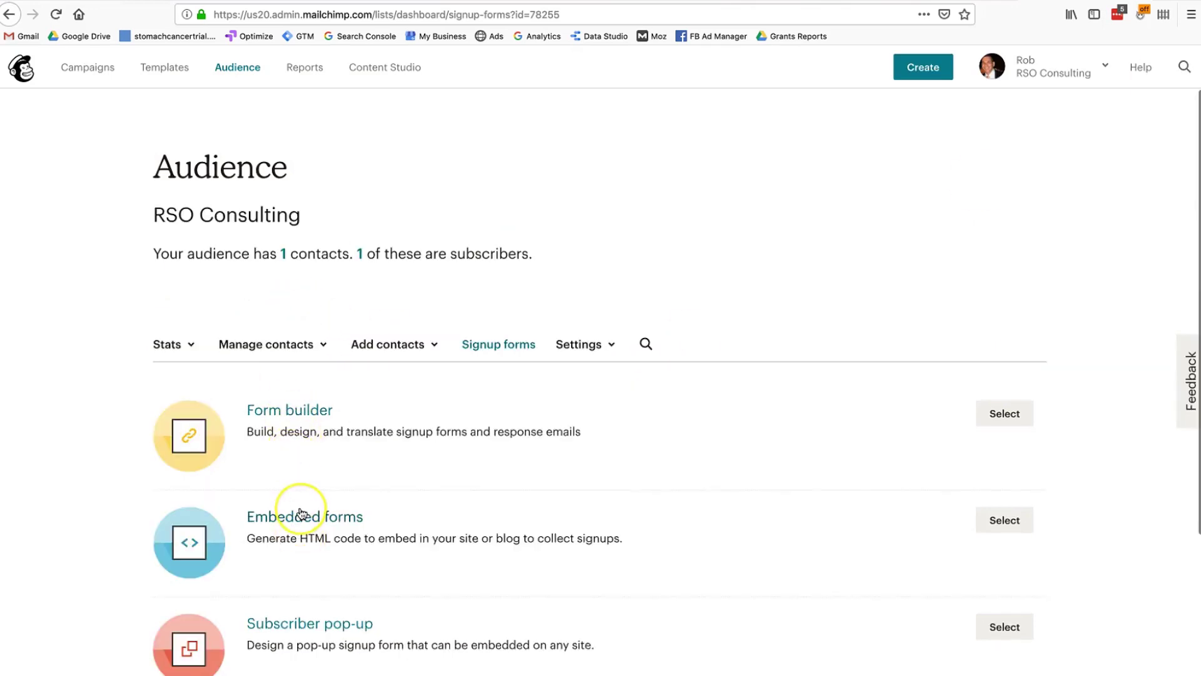
- Check which form integrations are offered and return to the list of signup form types
scroll(299, 510, down, 2)
scroll(301, 513, down, 1)
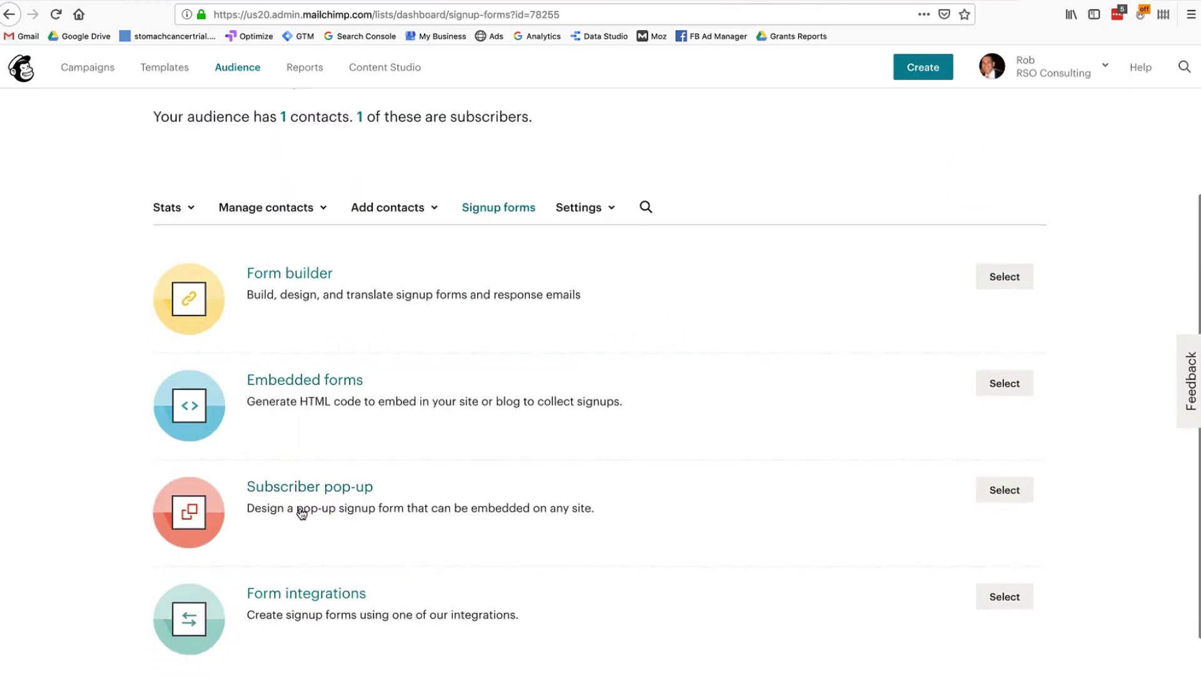
click(329, 595)
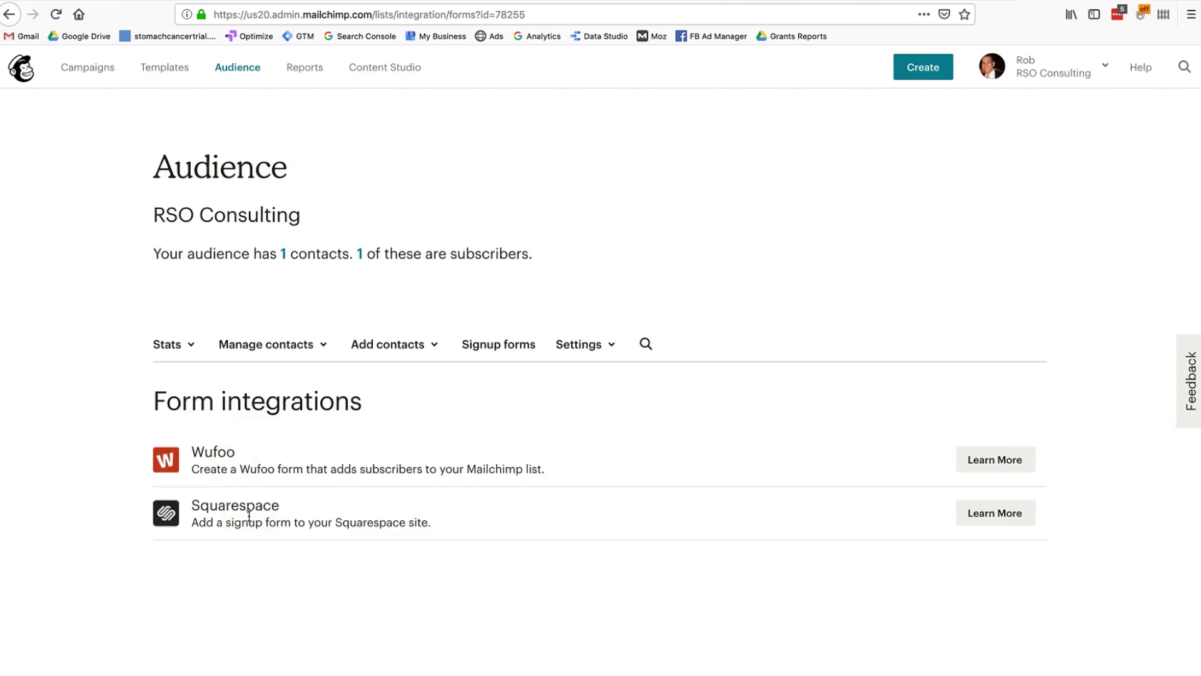
click(476, 344)
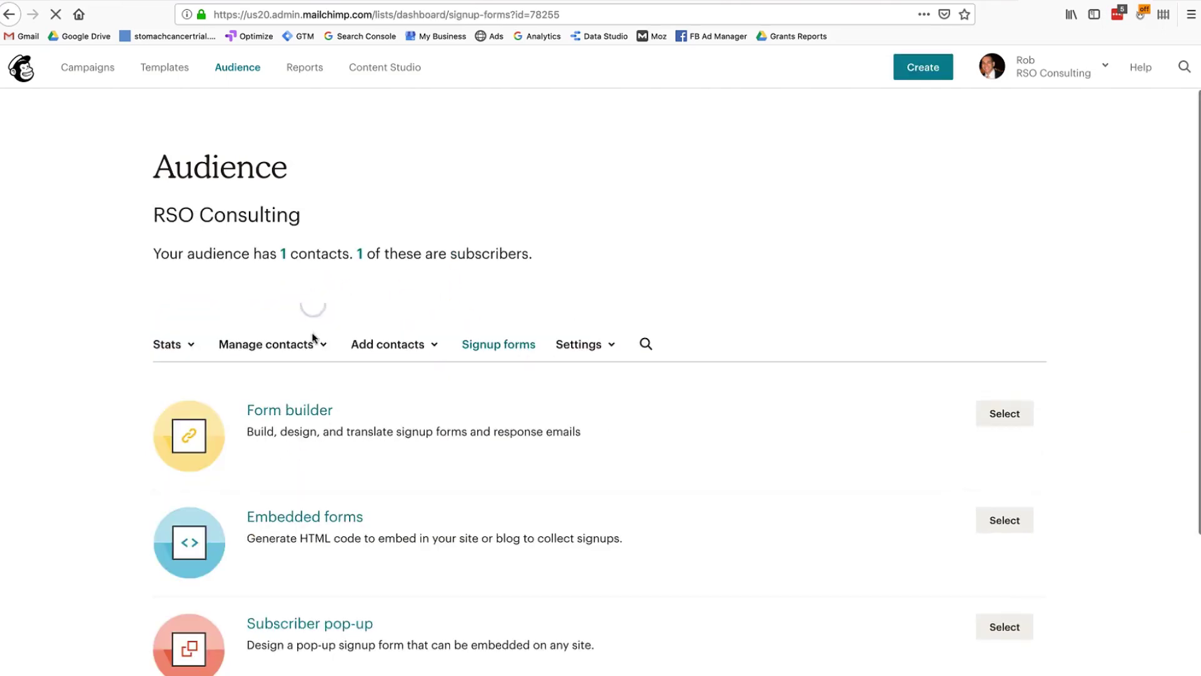
- Open the Form builder and examine the signup form's visible and hidden fields and the field types that can be added
click(306, 411)
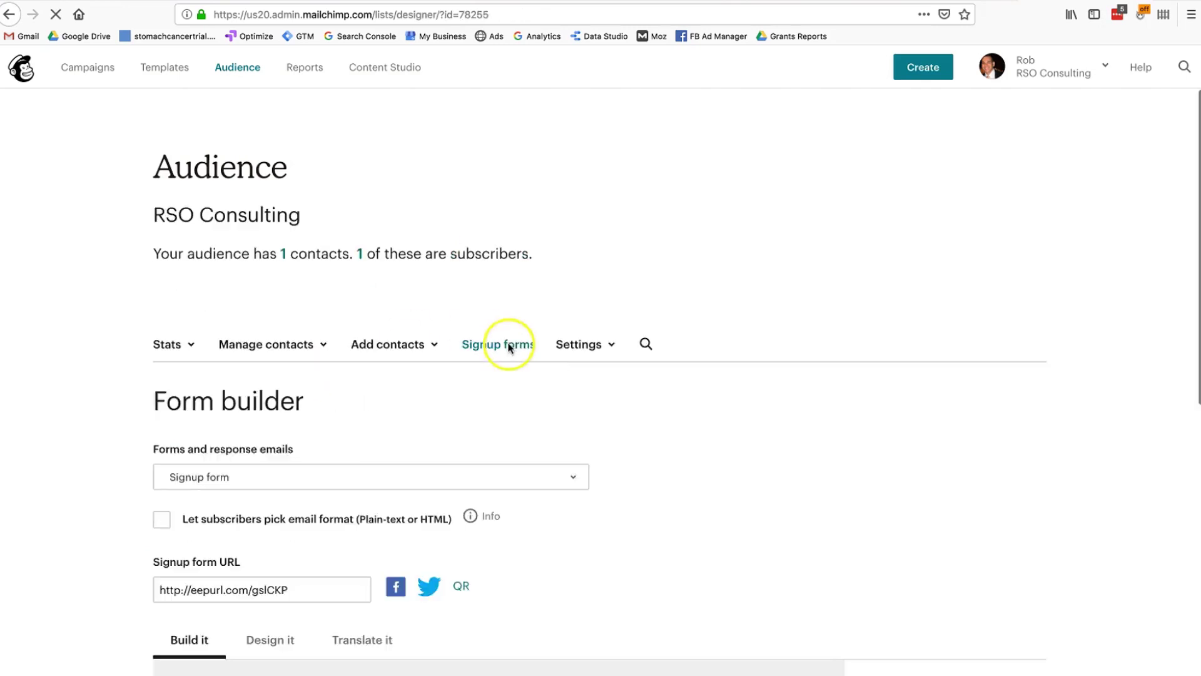
scroll(541, 576, down, 5)
scroll(541, 576, down, 5)
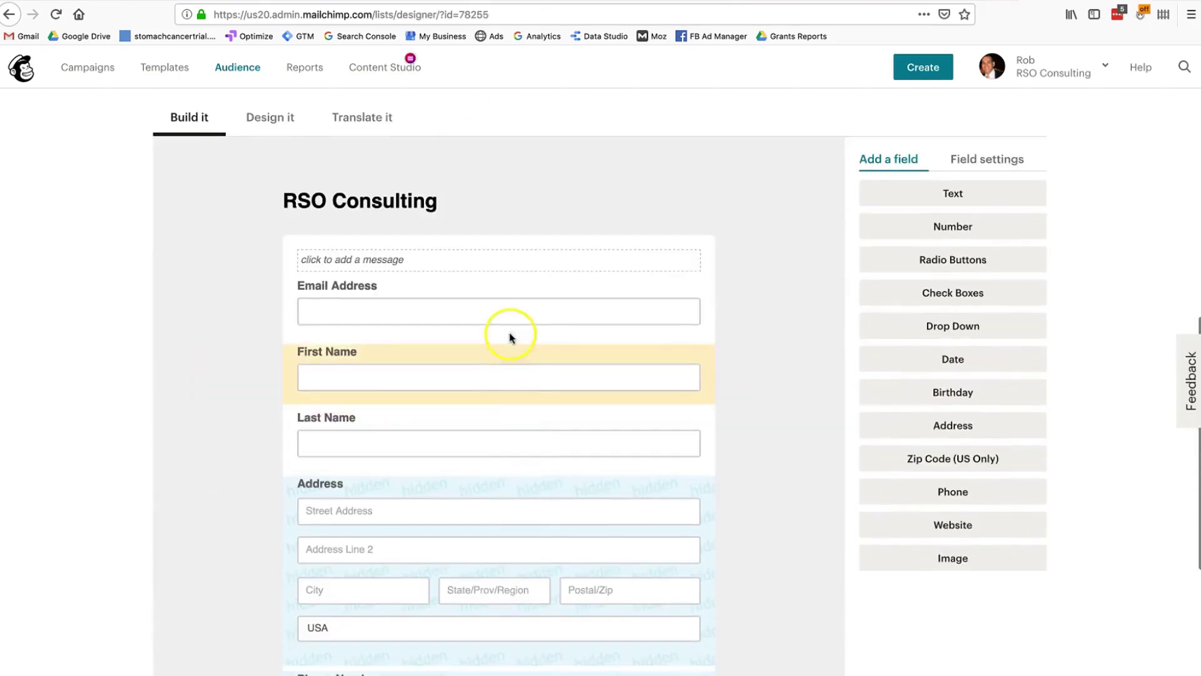
scroll(541, 432, down, 5)
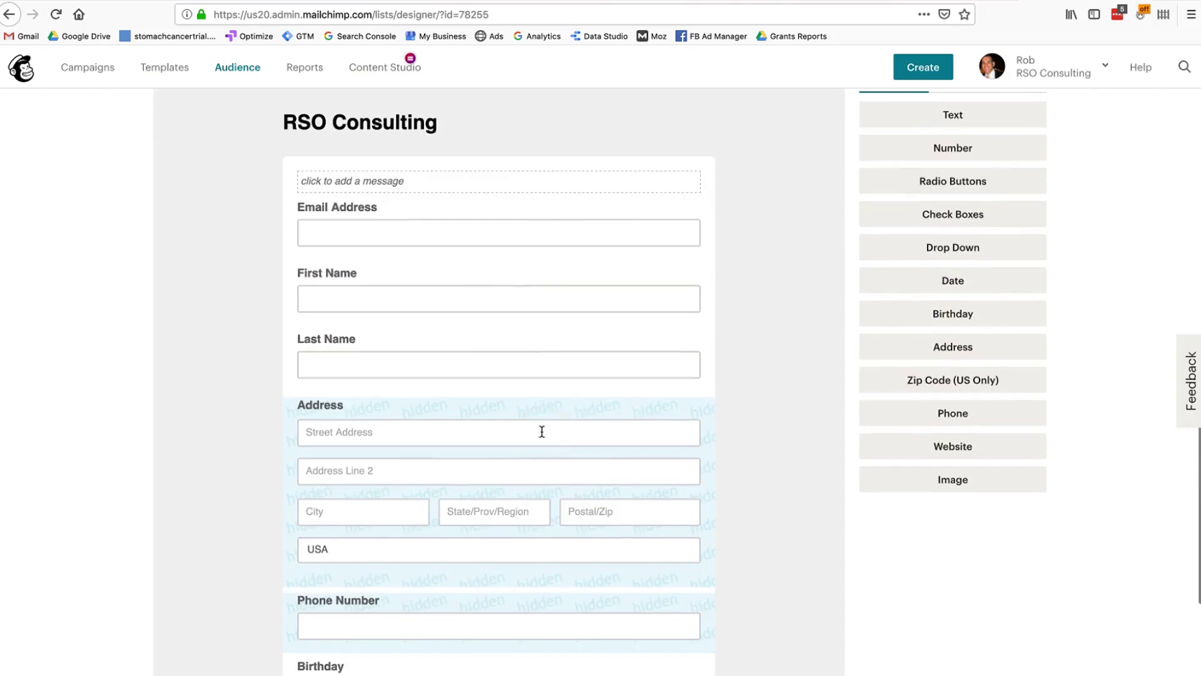
scroll(542, 431, up, 1)
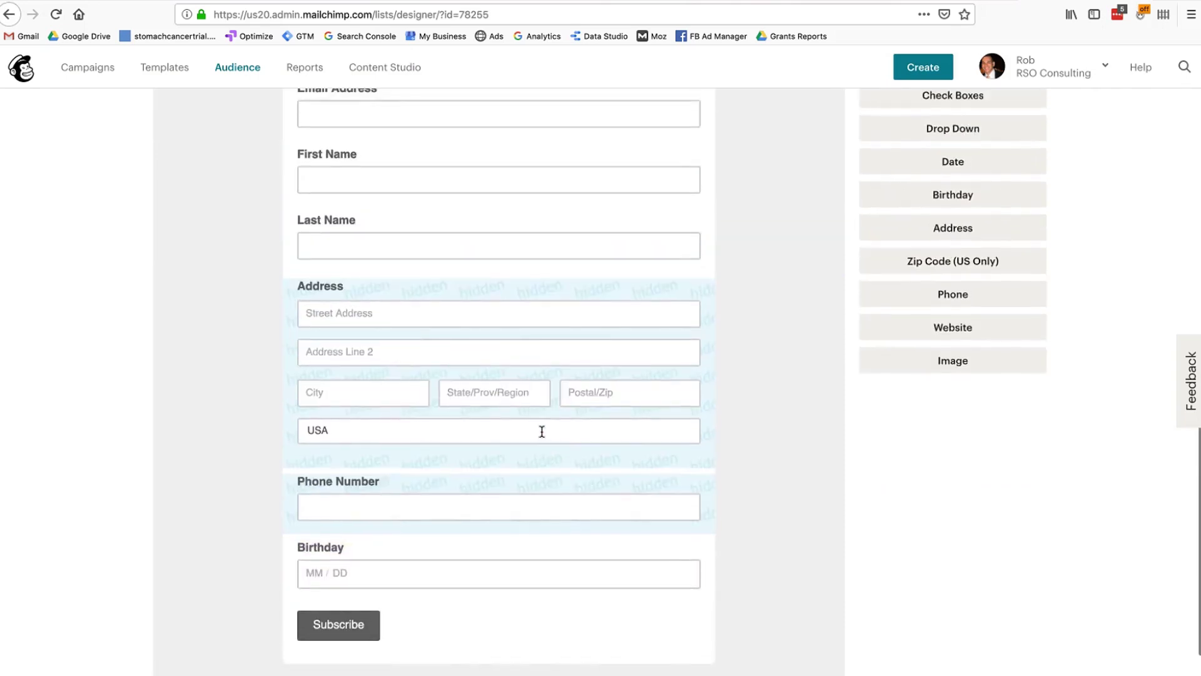
scroll(542, 431, up, 5)
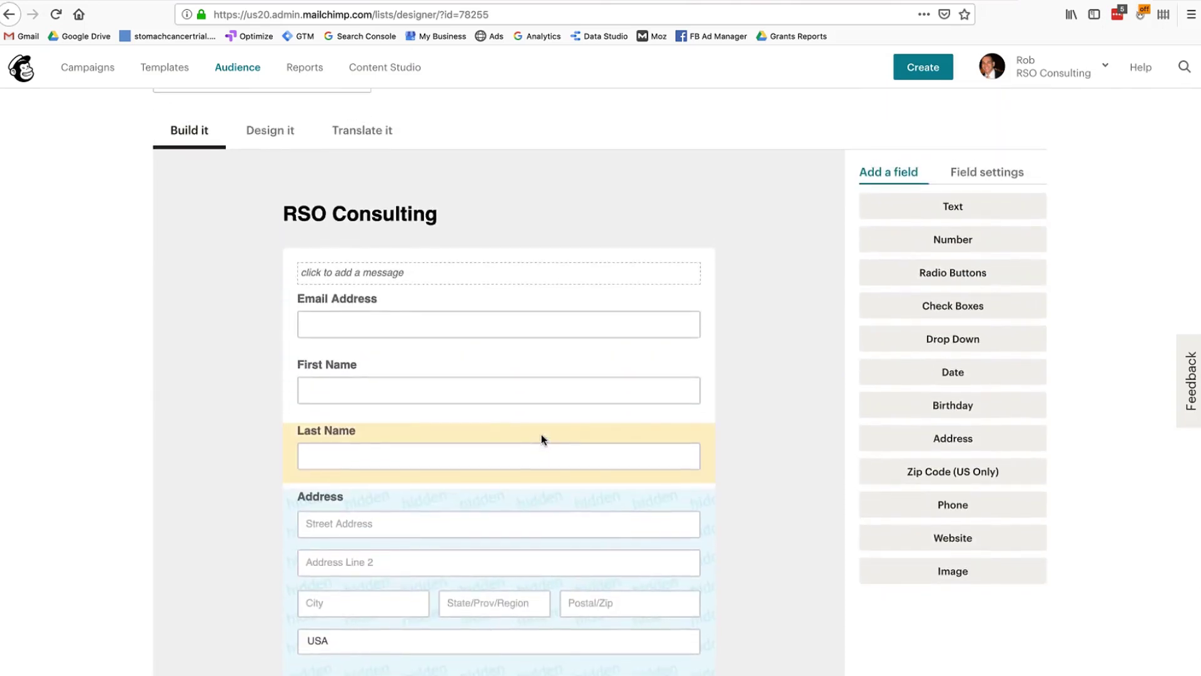
scroll(542, 434, down, 3)
click(325, 325)
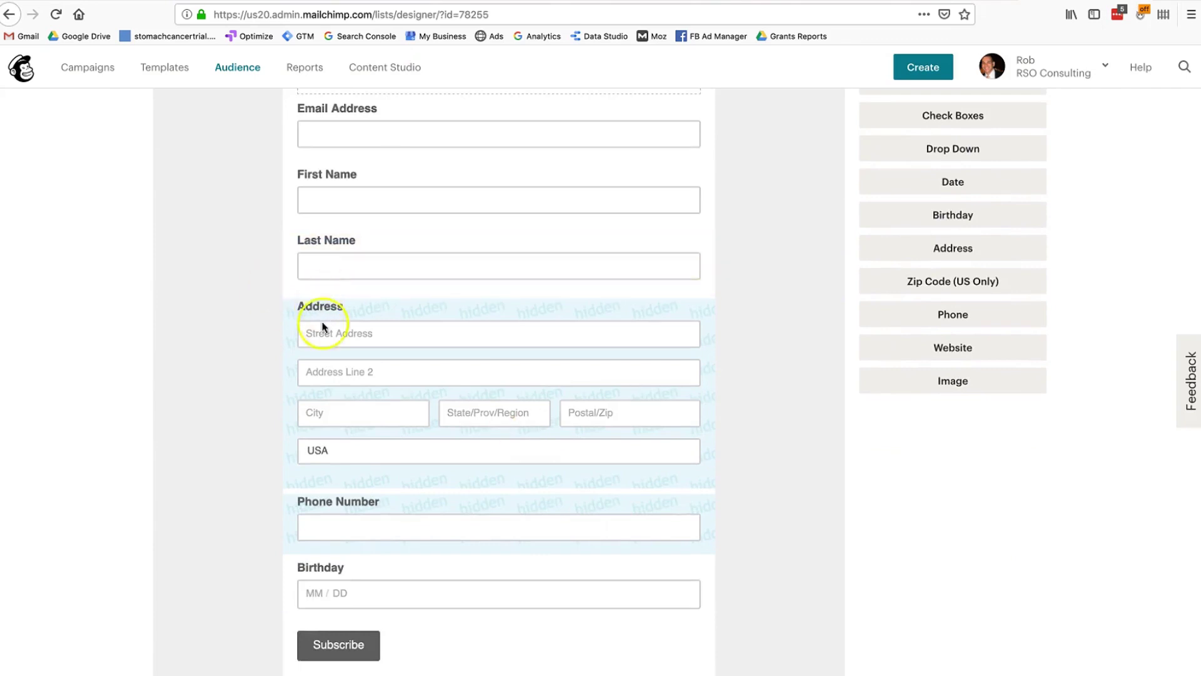
scroll(435, 547, down, 3)
scroll(434, 547, up, 7)
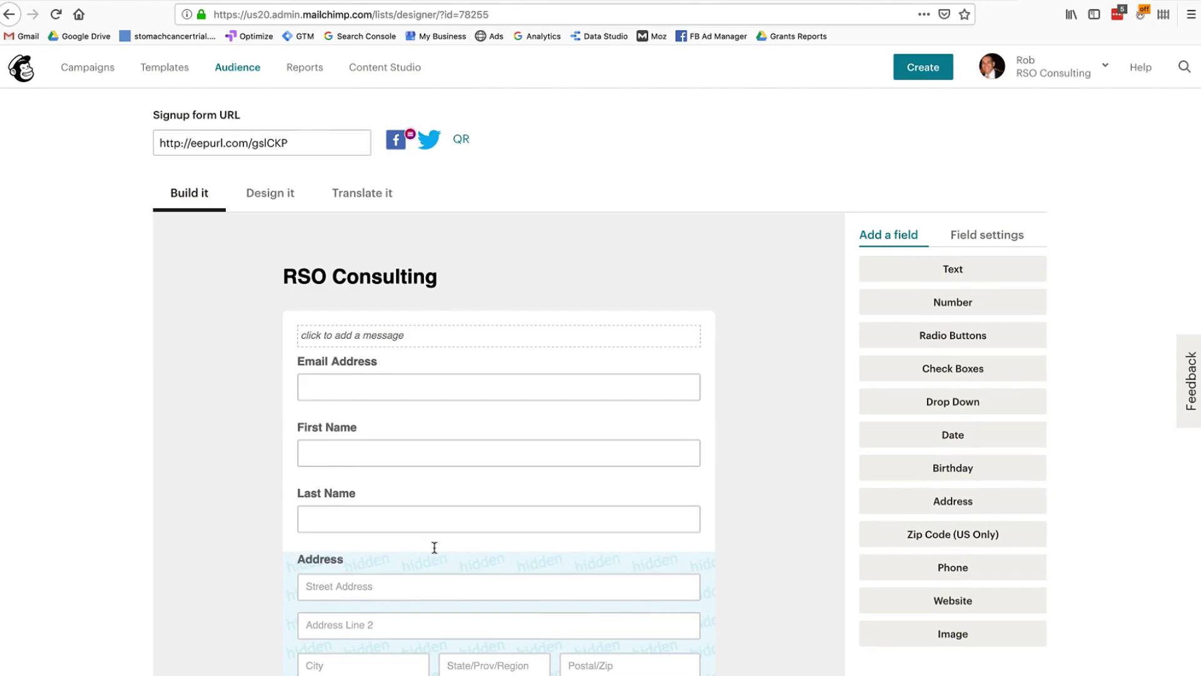
scroll(433, 547, down, 10)
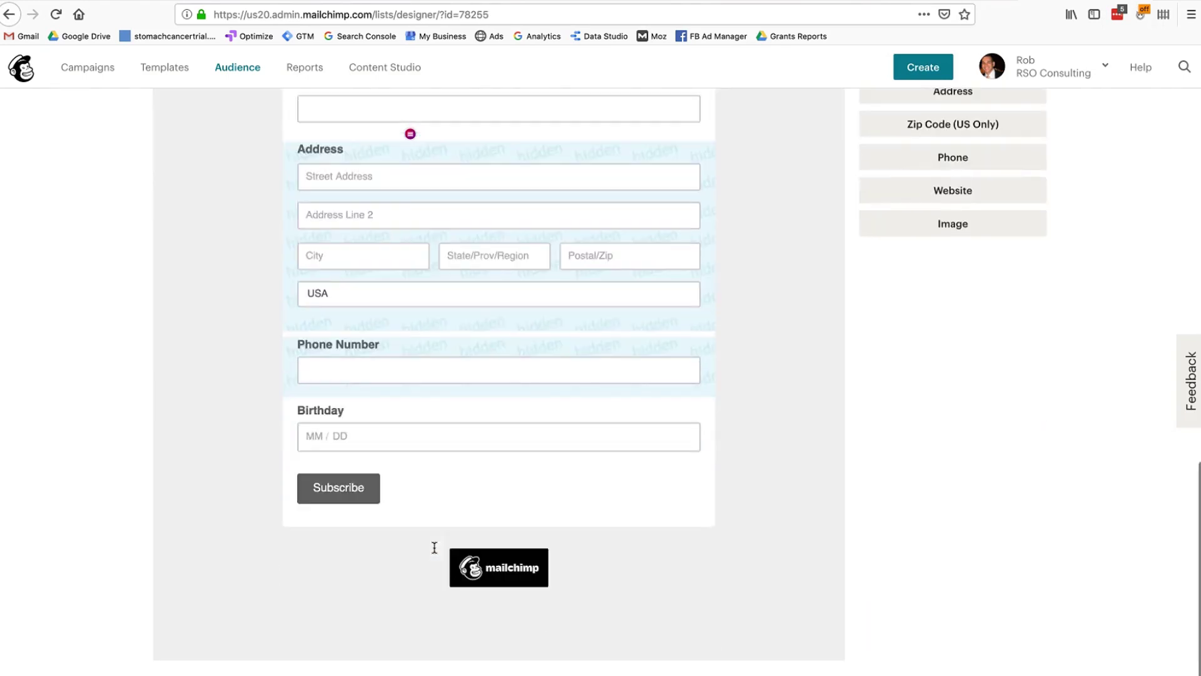
scroll(397, 380, up, 7)
scroll(396, 377, up, 3)
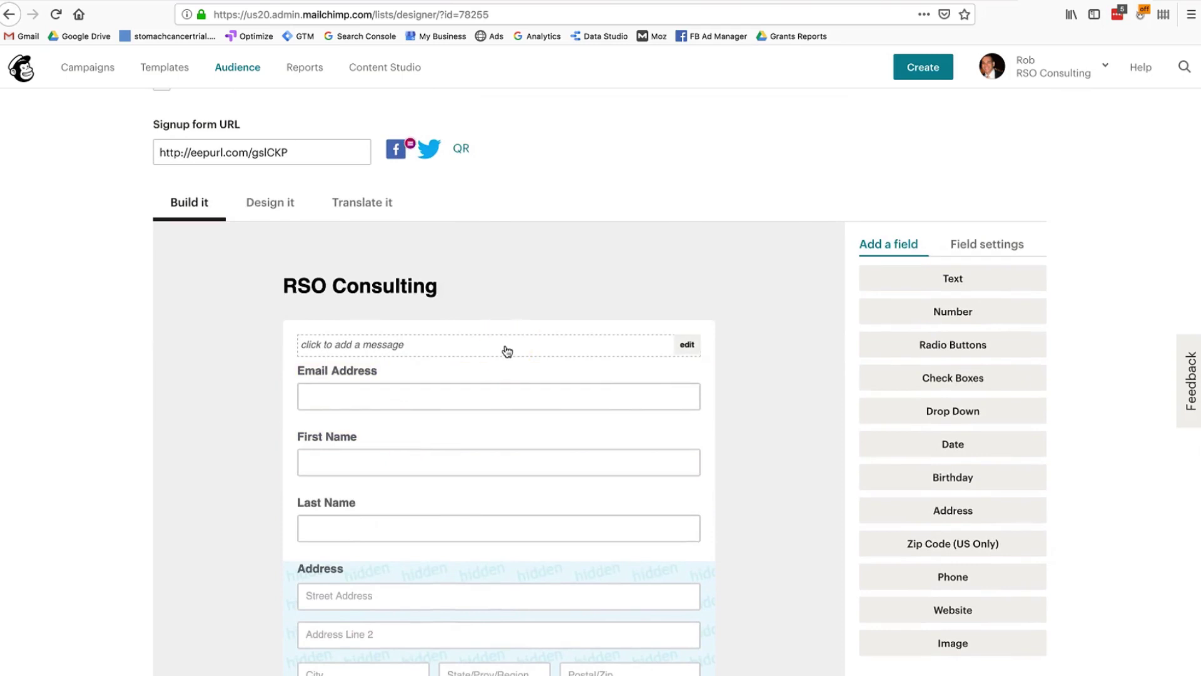
scroll(507, 351, up, 9)
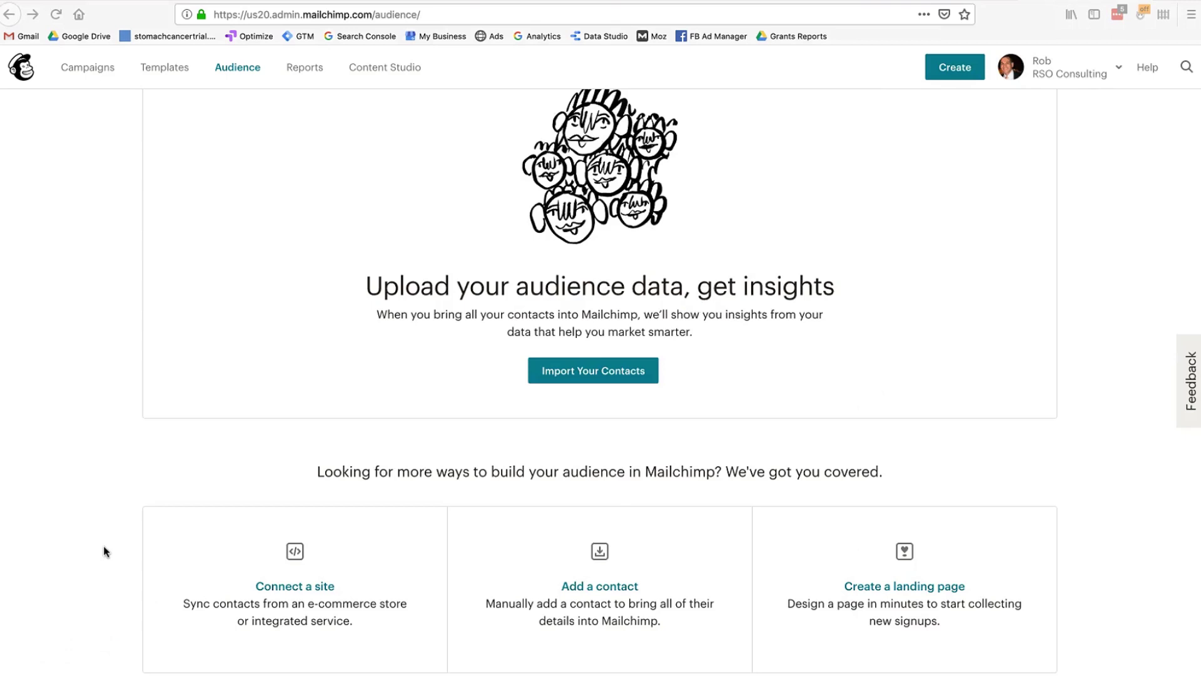
- Start a new landing page named Test from the audience overview, assigned to the RSO Consulting audience
scroll(104, 545, up, 5)
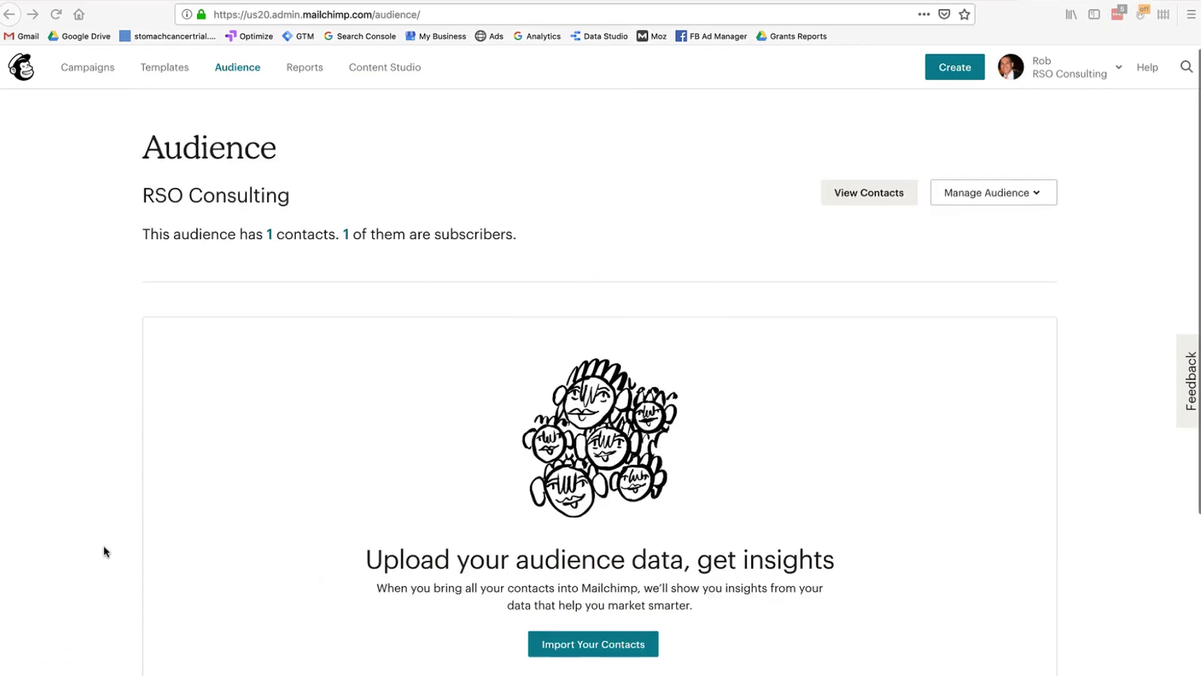
scroll(103, 545, down, 5)
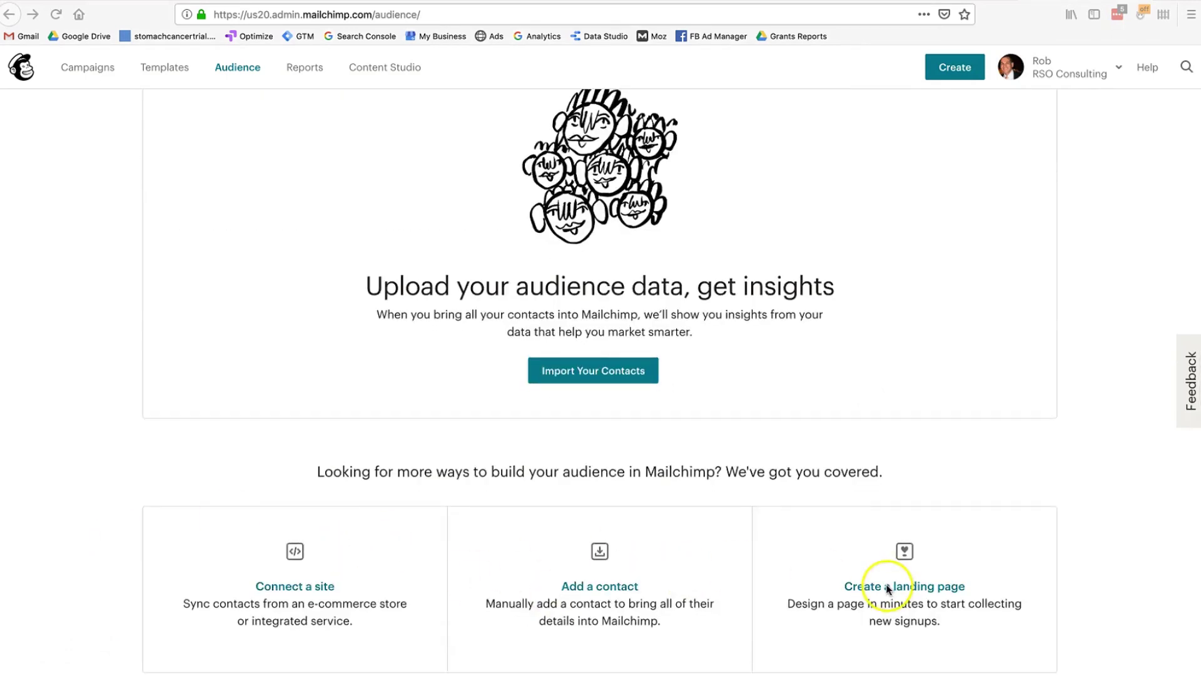
scroll(821, 457, up, 5)
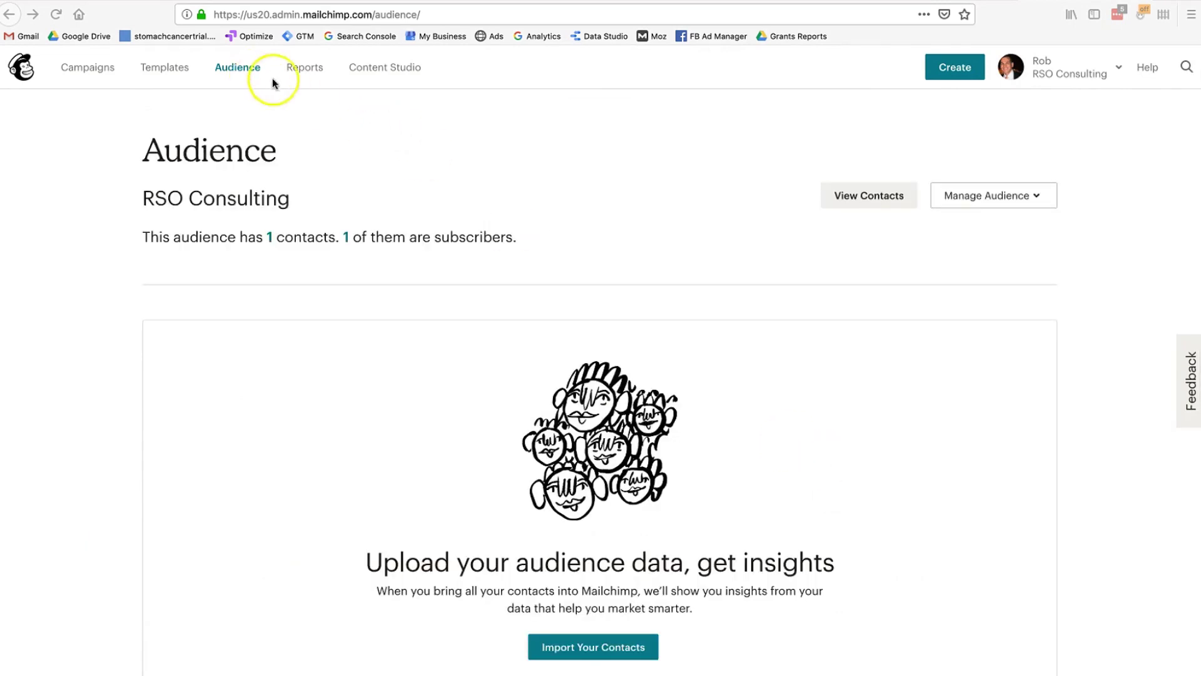
scroll(805, 421, down, 5)
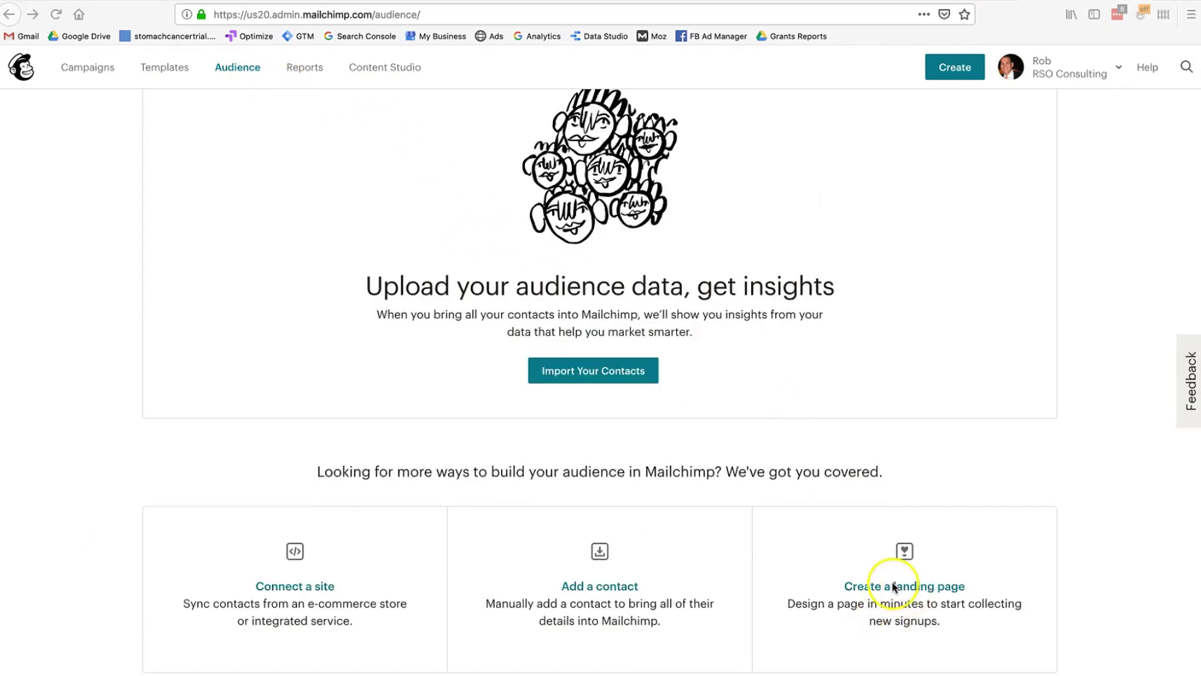
click(901, 589)
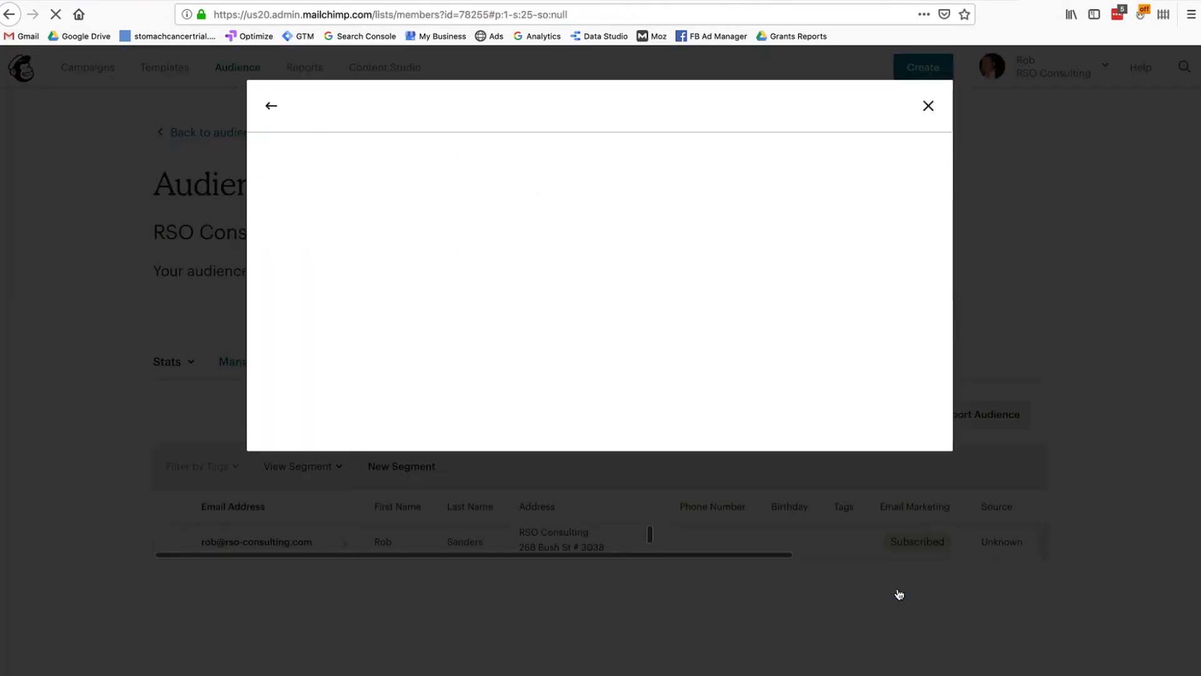
click(751, 298)
text(Test)
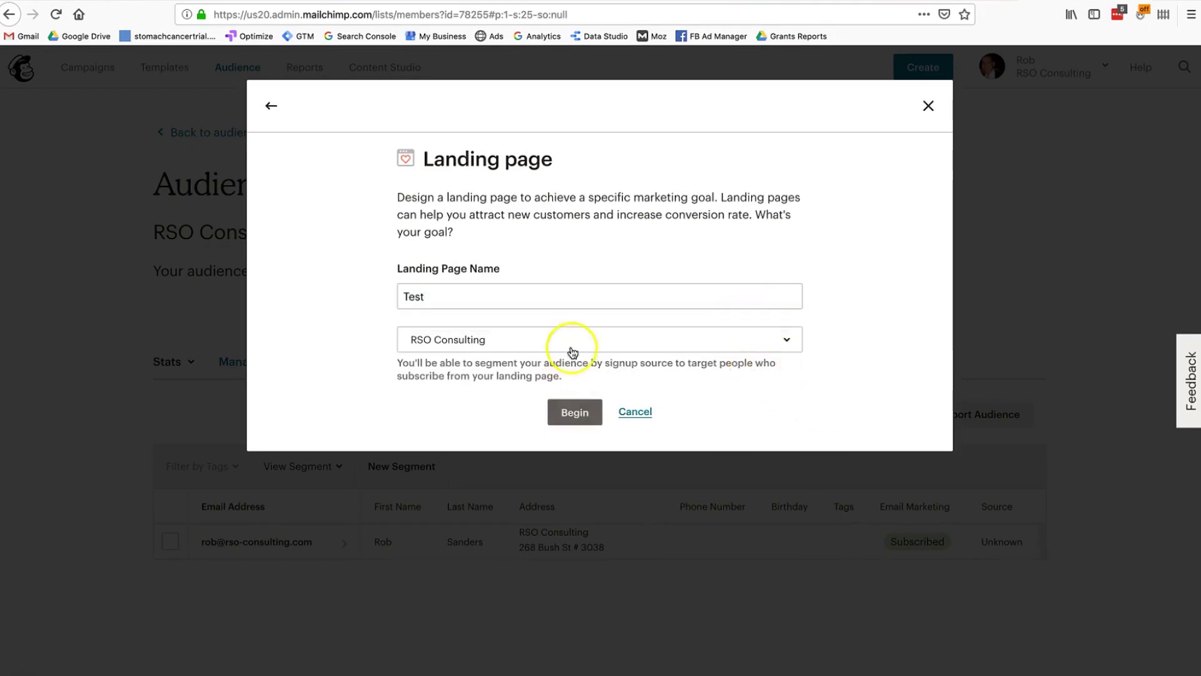
click(571, 339)
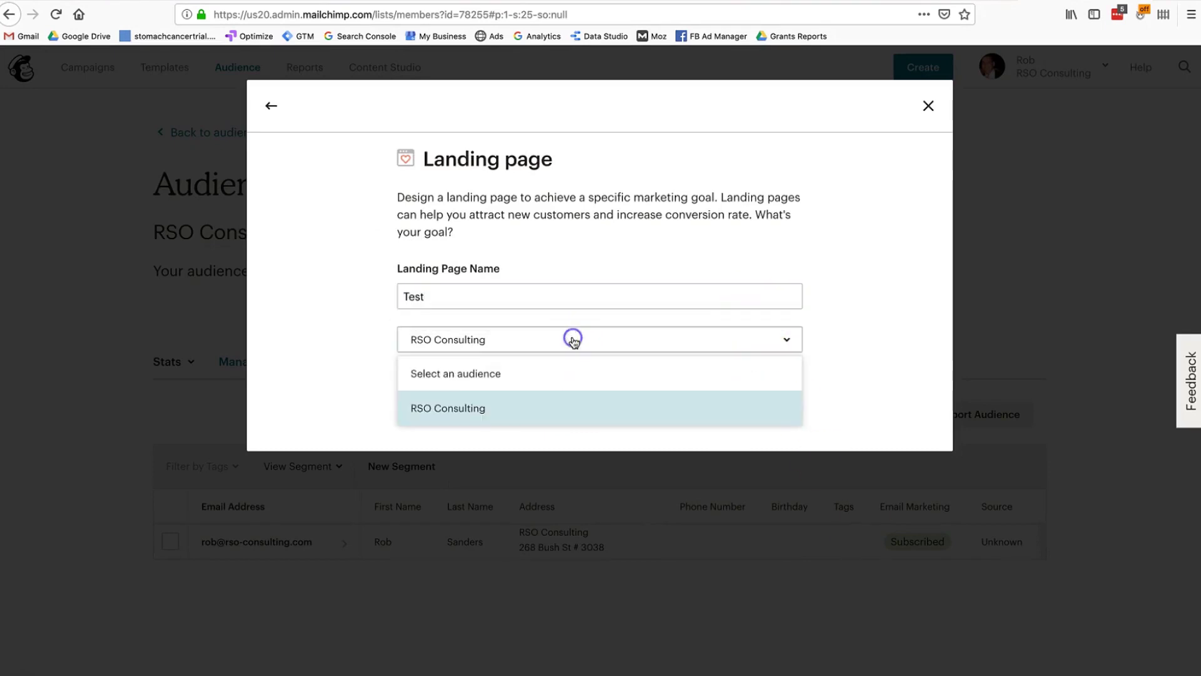
click(414, 408)
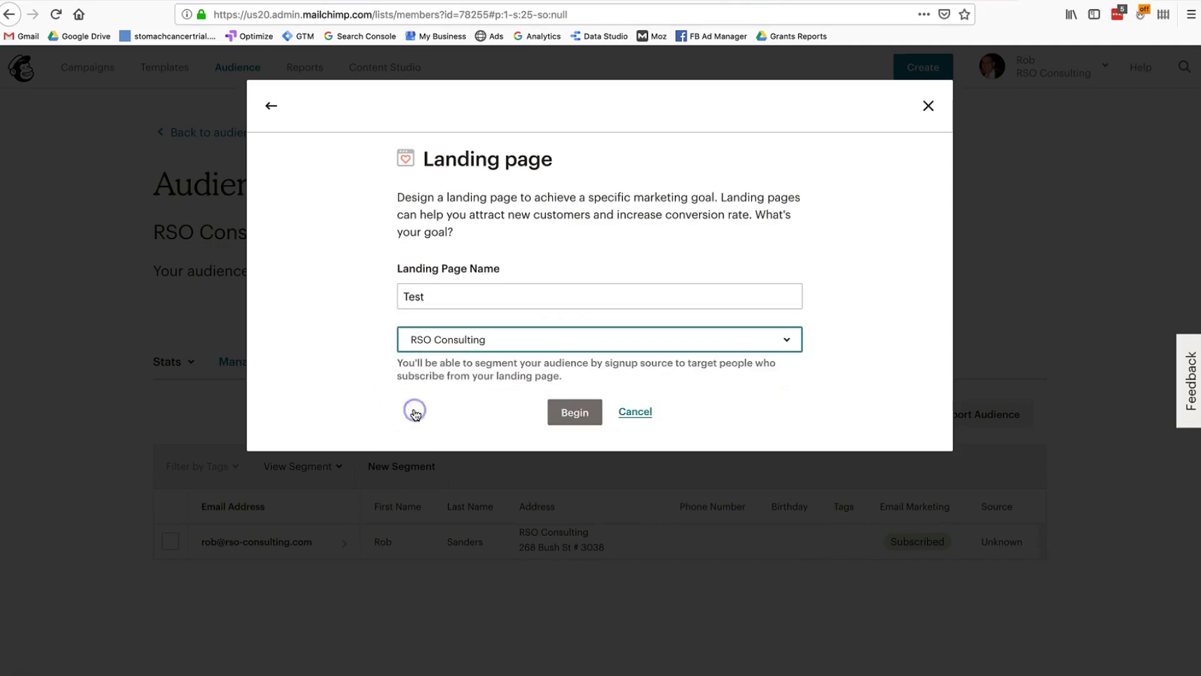
click(556, 411)
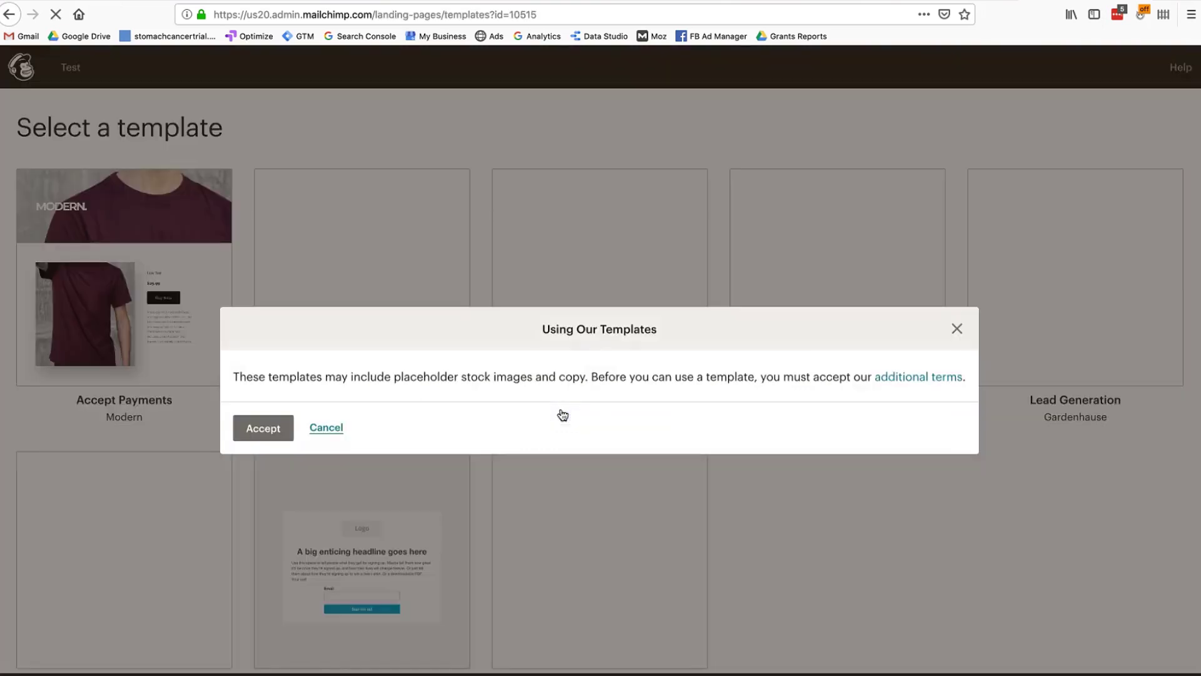
- Dismiss the template terms notice, look over the landing page templates and choose Grow Your List
click(322, 422)
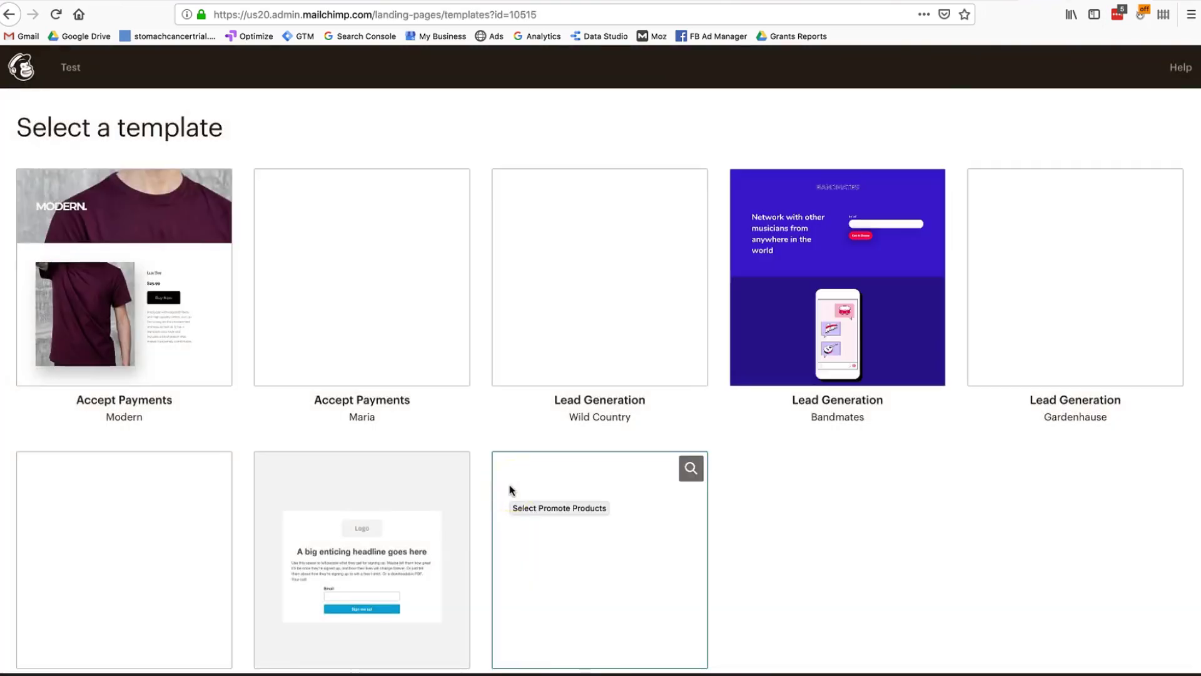
scroll(511, 490, down, 3)
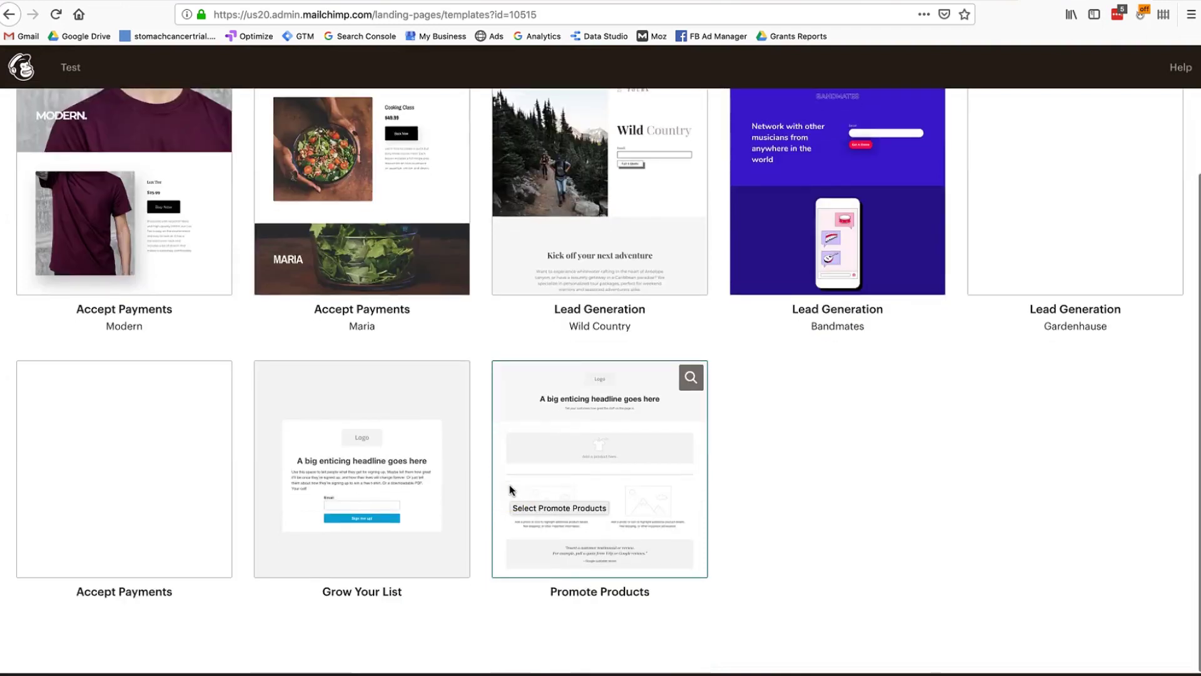
scroll(509, 488, up, 3)
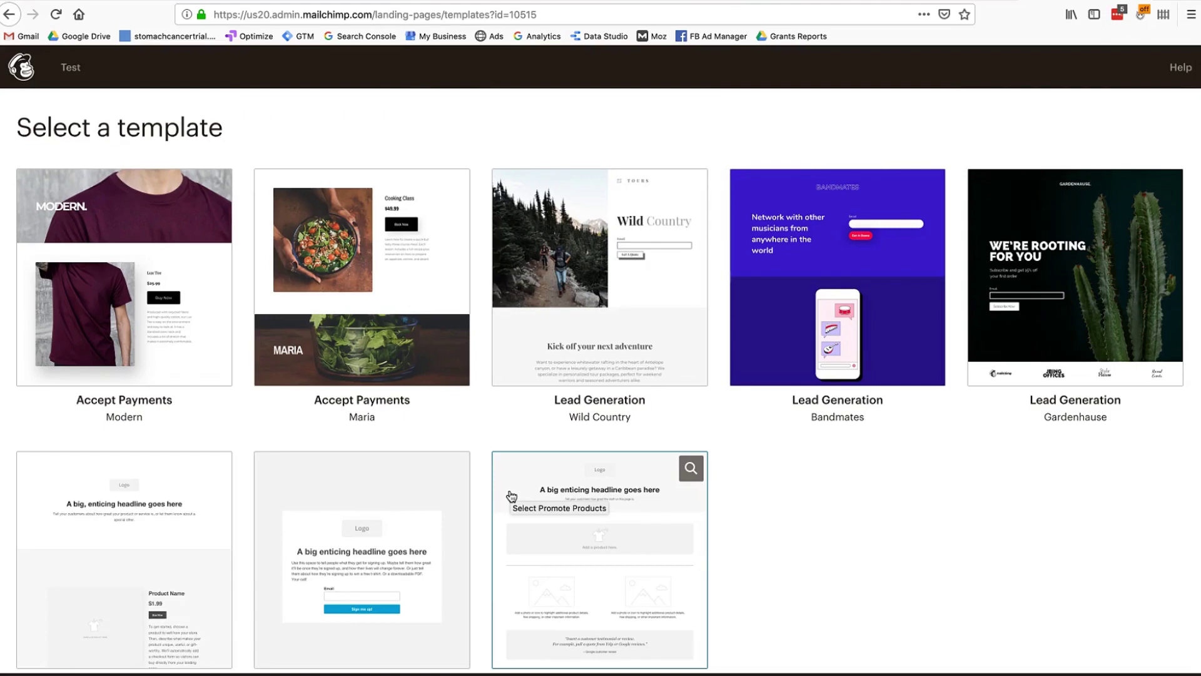
scroll(509, 498, down, 3)
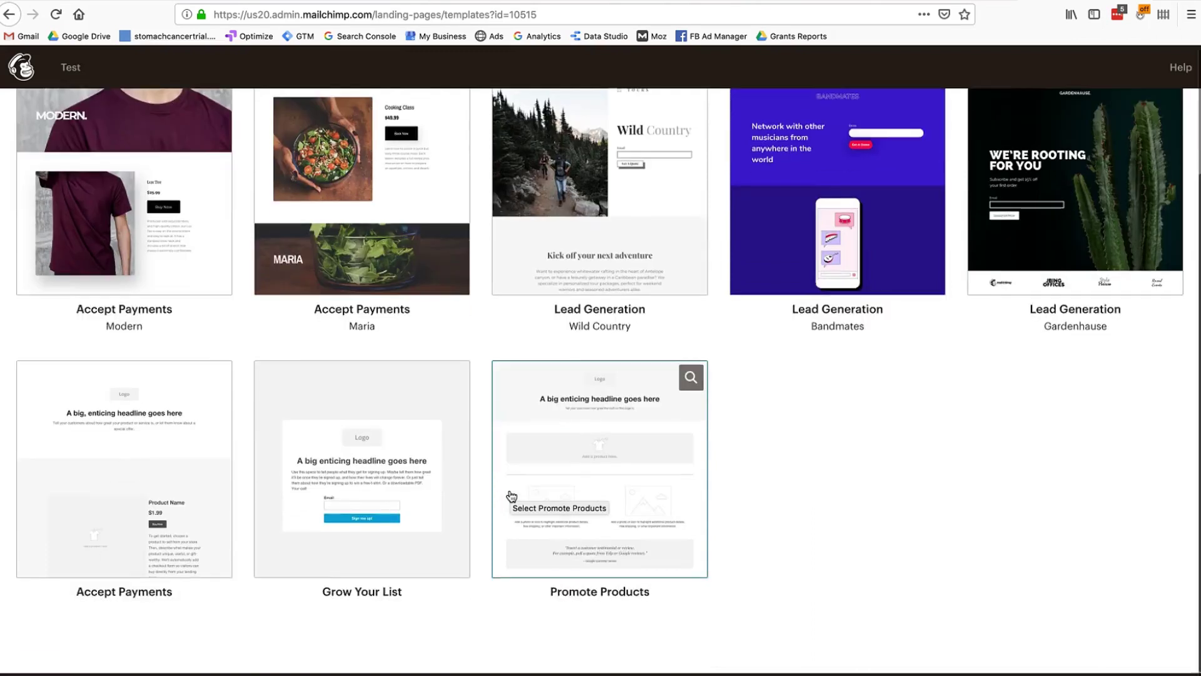
click(341, 452)
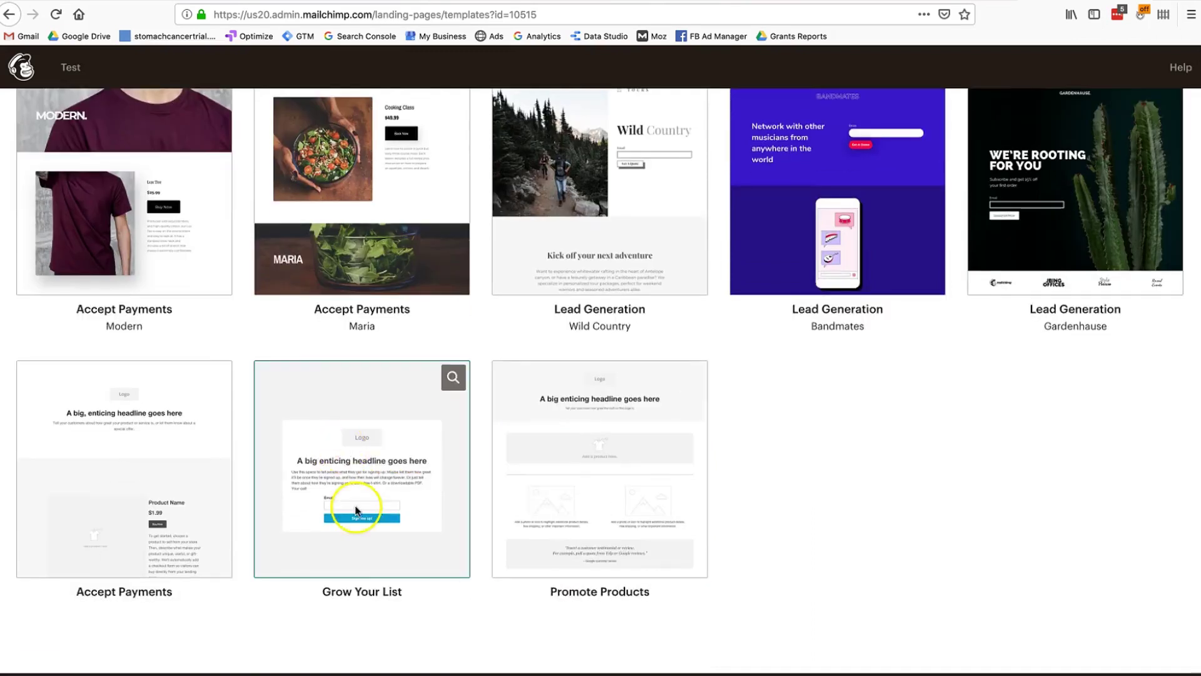
scroll(341, 455, up, 1)
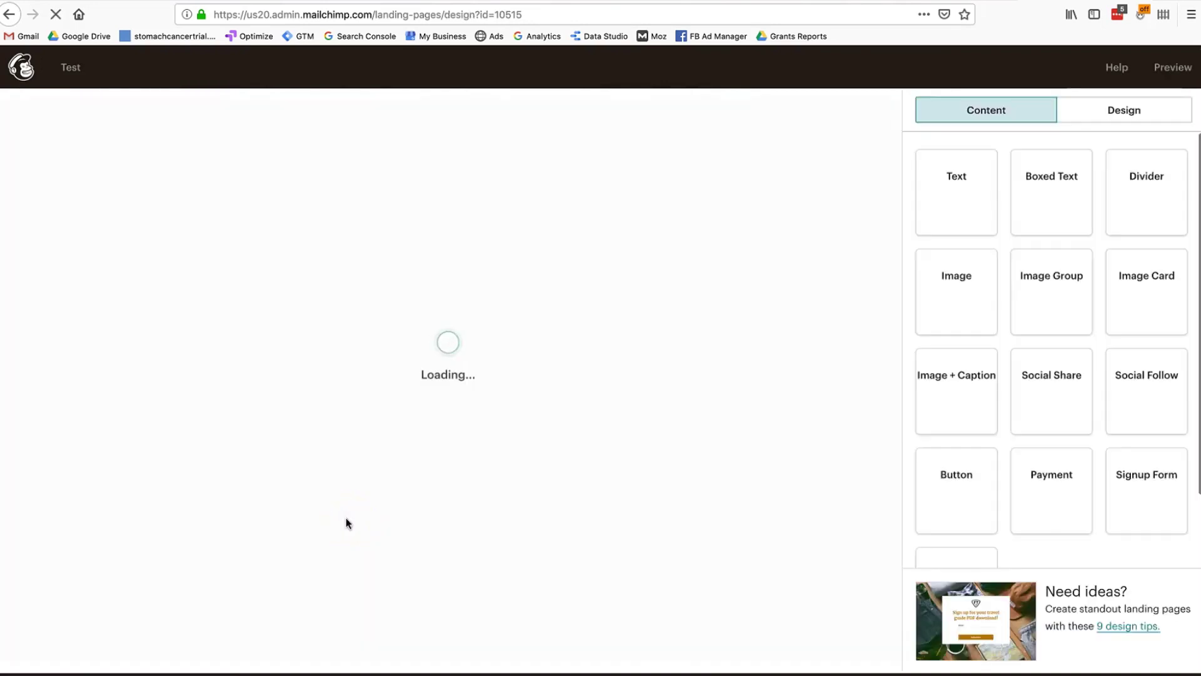
- Insert an image block, a social share block and a boxed text block between the logo and the headline
click(520, 520)
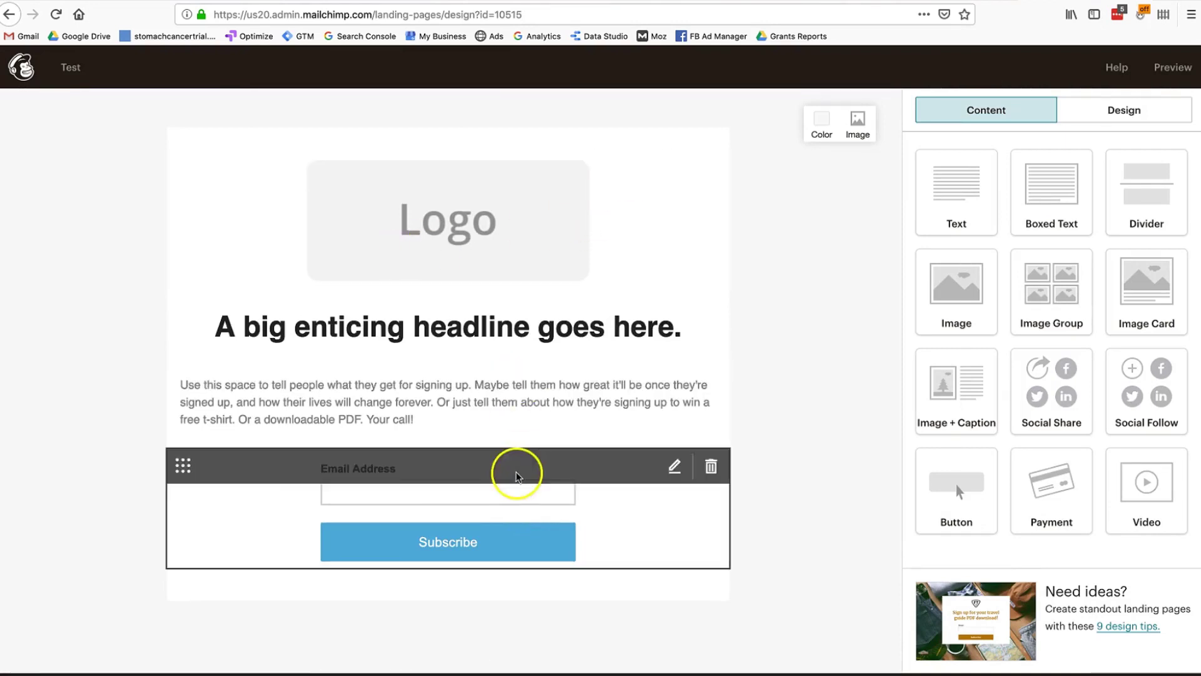
drag(929, 281, 571, 321)
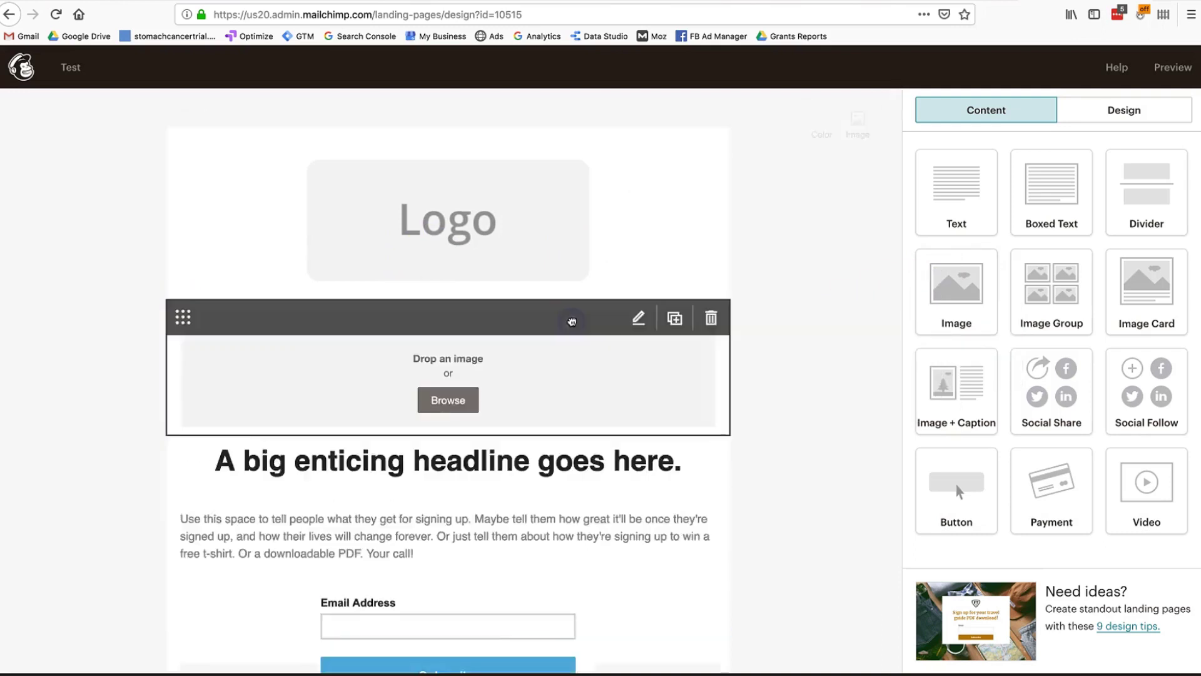
click(966, 655)
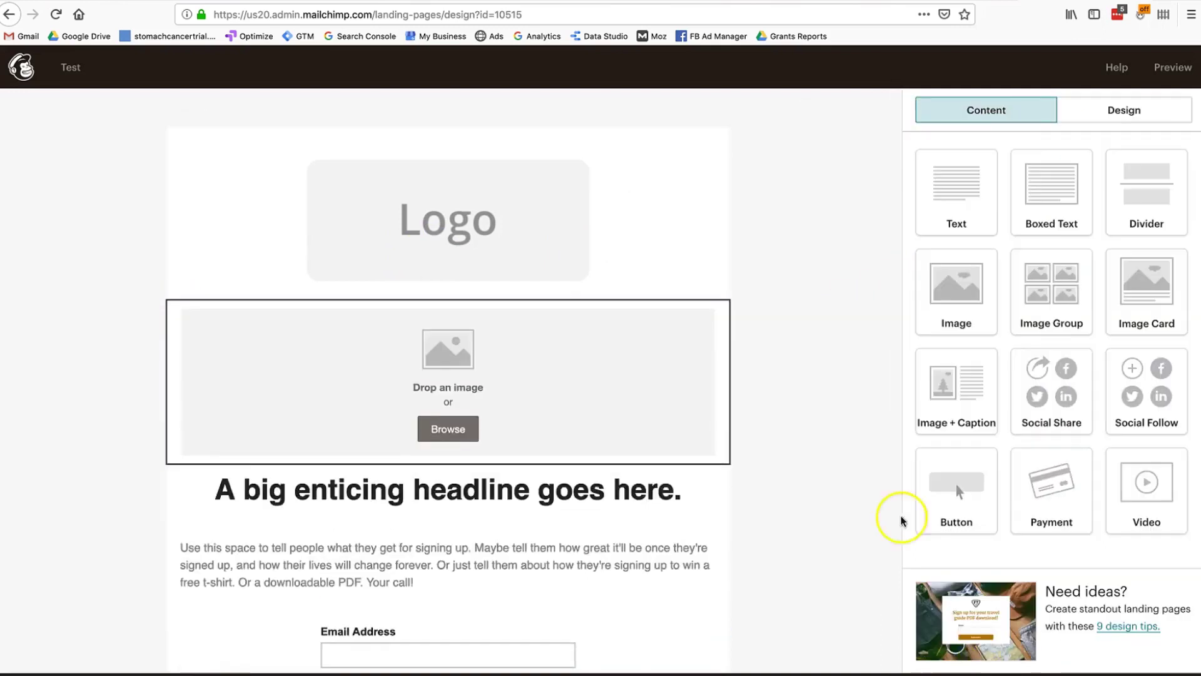
drag(1025, 403, 703, 485)
drag(1053, 225, 603, 470)
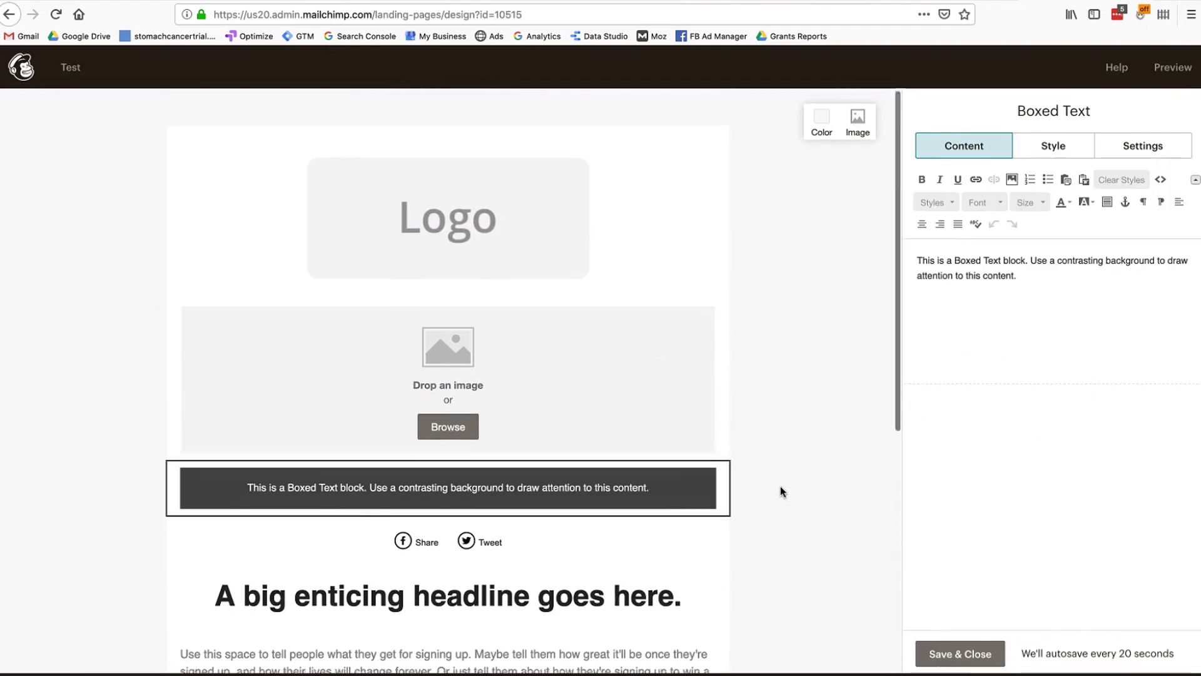
- Review the landing page layout down to the signup form and leave the designer for the page's setup checklist
scroll(780, 485, down, 5)
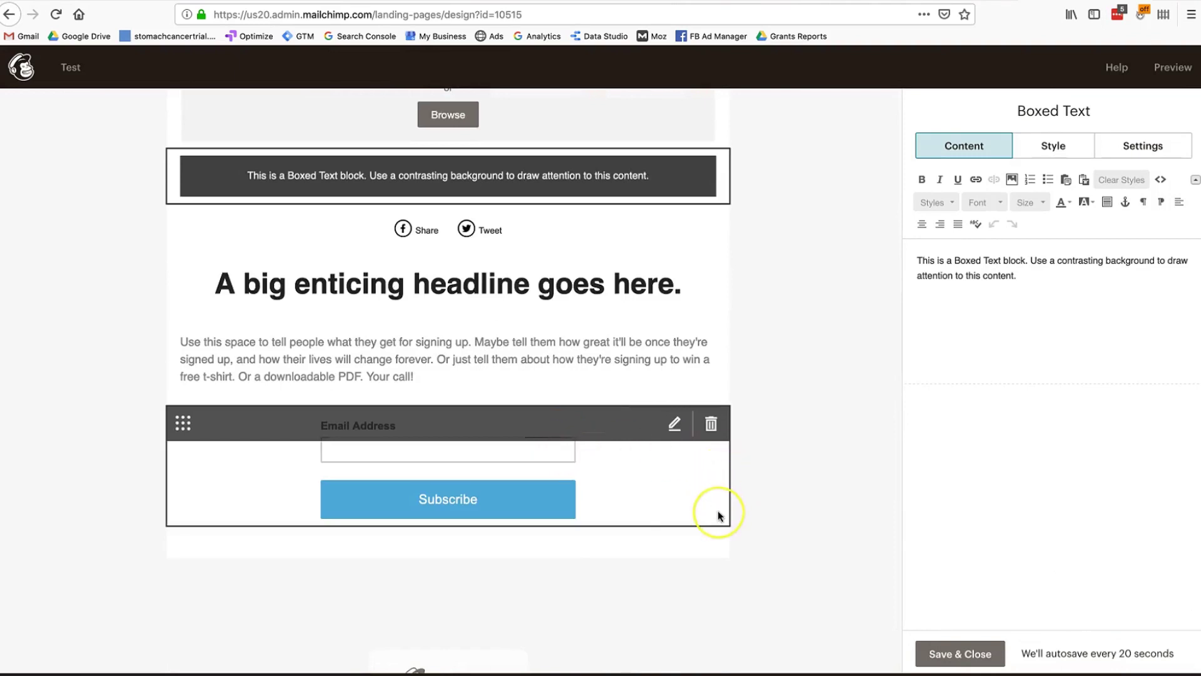
scroll(718, 512, up, 5)
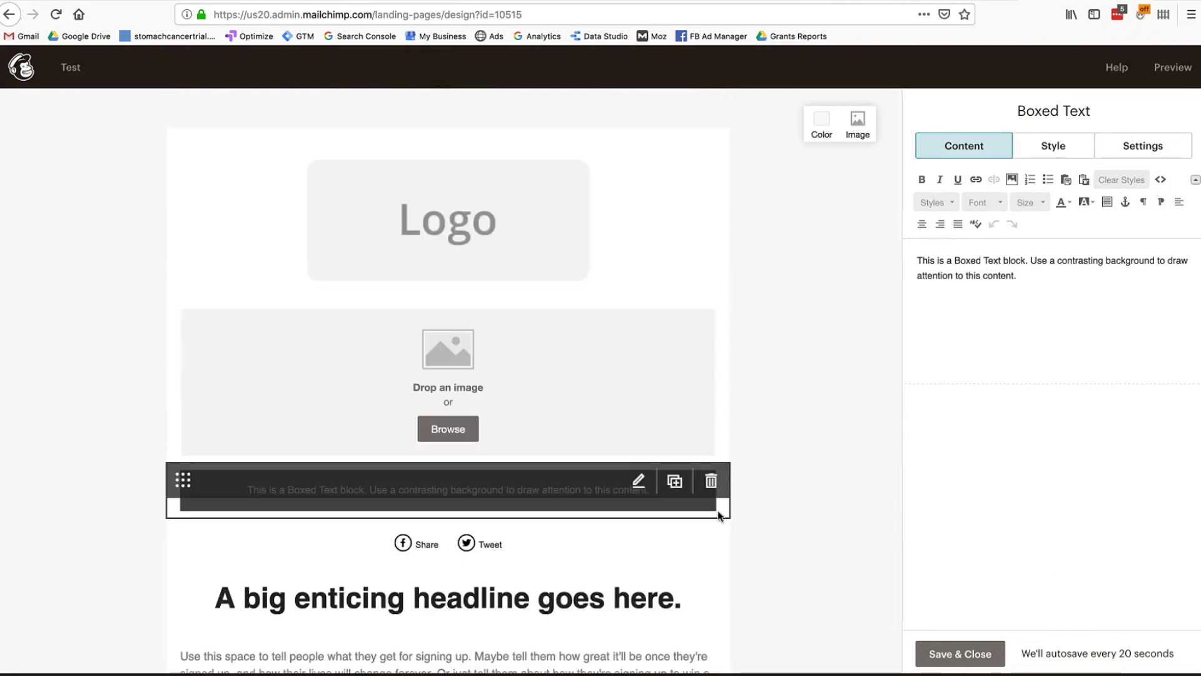
scroll(716, 500, down, 6)
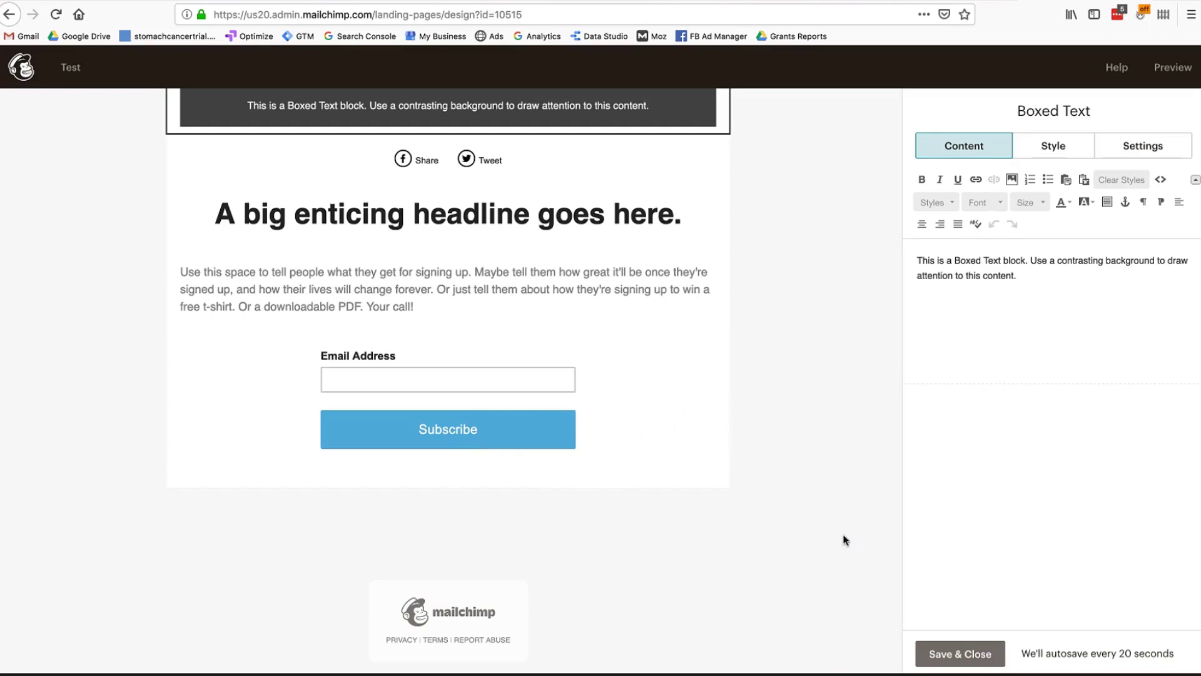
click(820, 445)
scroll(822, 449, up, 1)
click(832, 449)
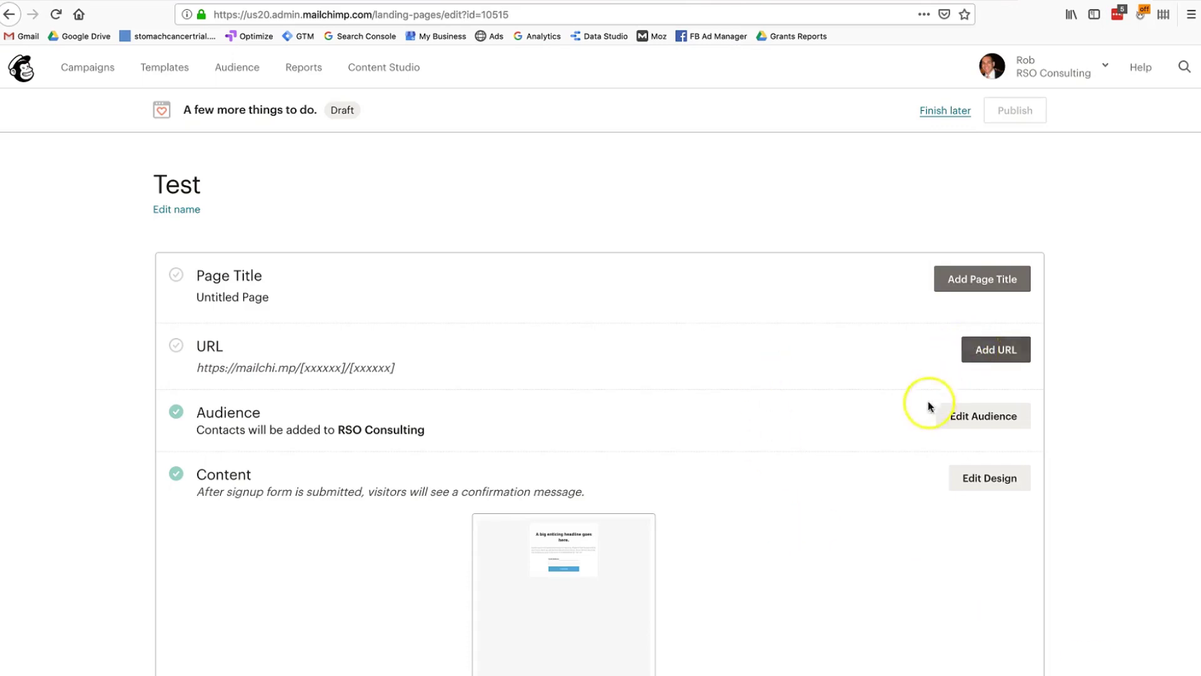
- Look over the landing page's title, URL, audience and content settings and leave the draft to finish later
click(959, 414)
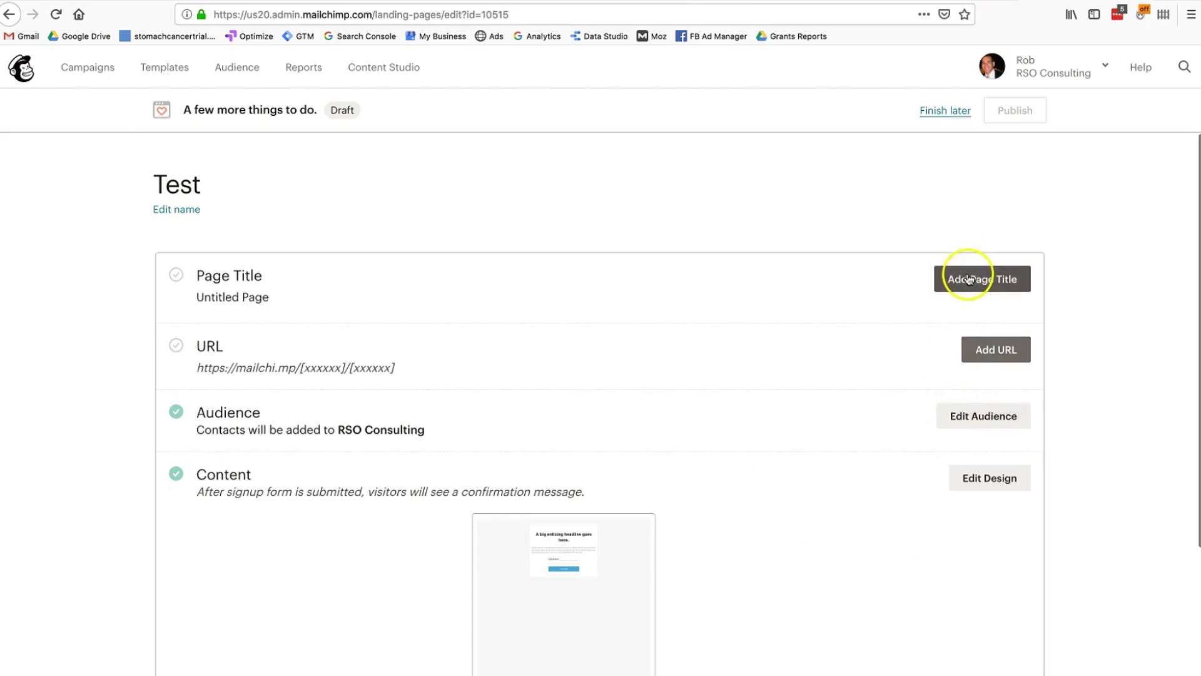
scroll(955, 595, down, 1)
click(978, 419)
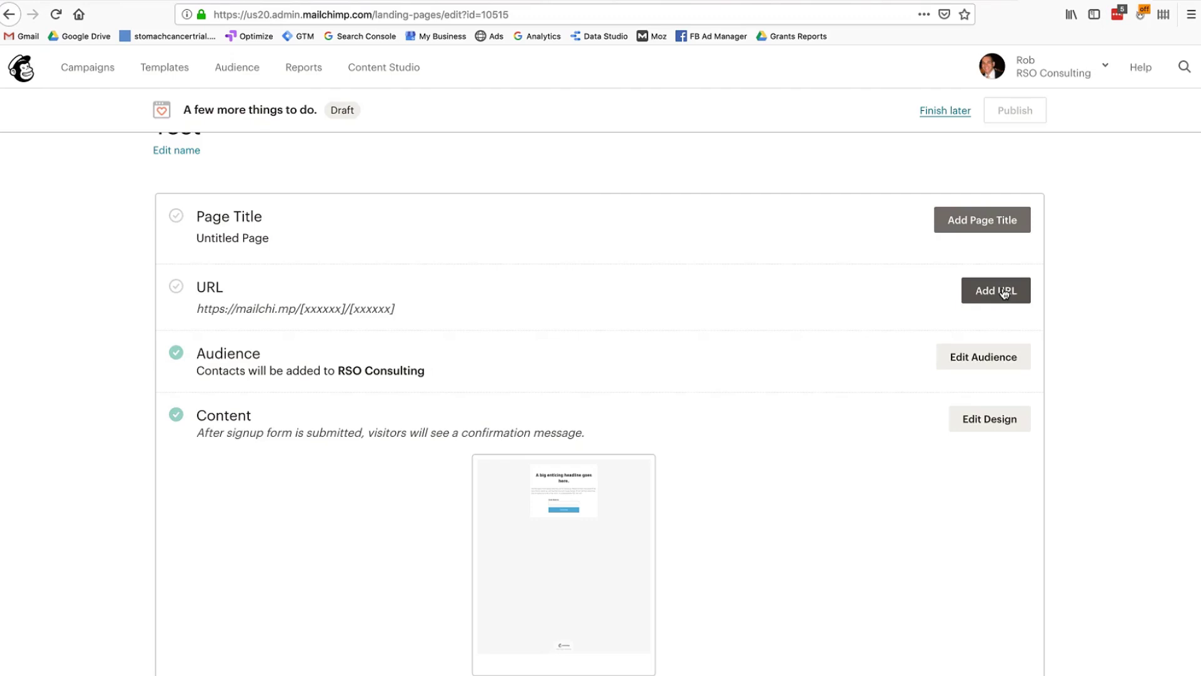
scroll(1004, 293, up, 2)
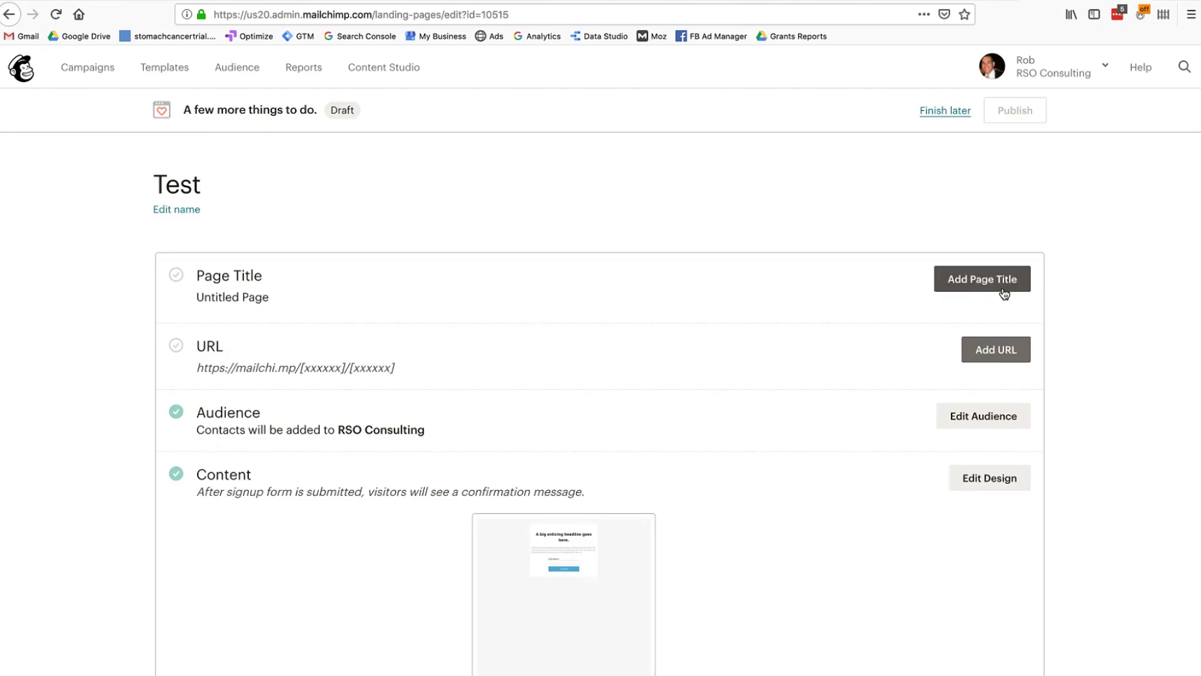
click(927, 109)
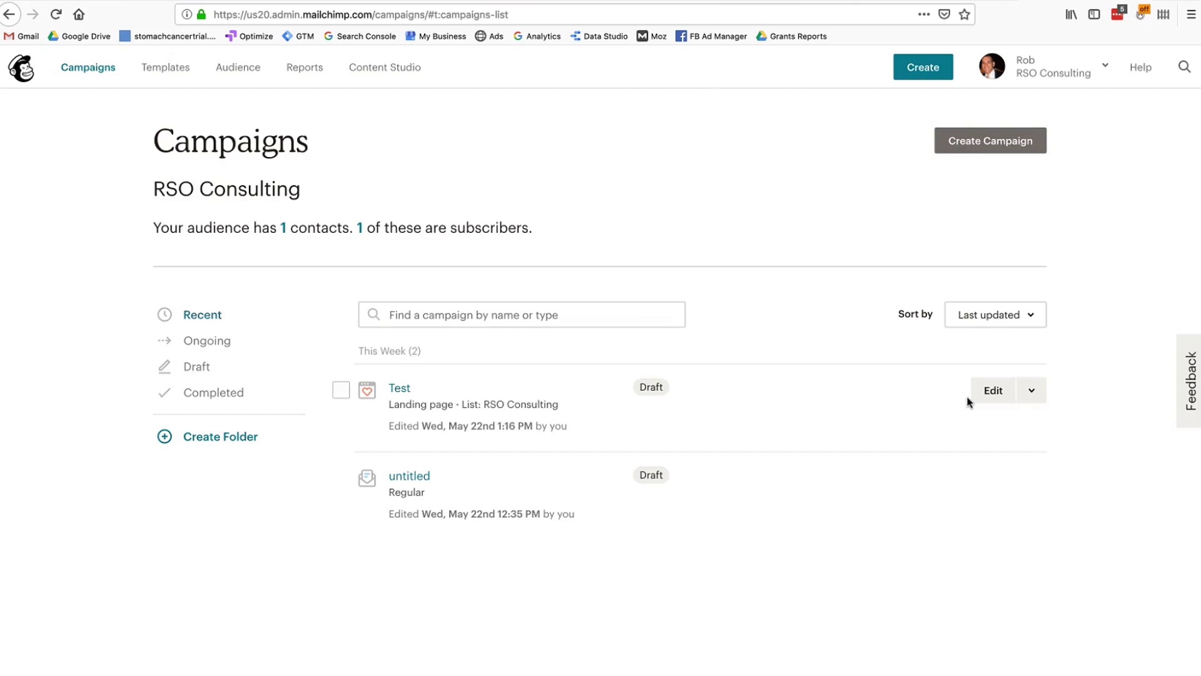
- Return to the audience overview and look over the options for building the audience
click(257, 68)
click(478, 365)
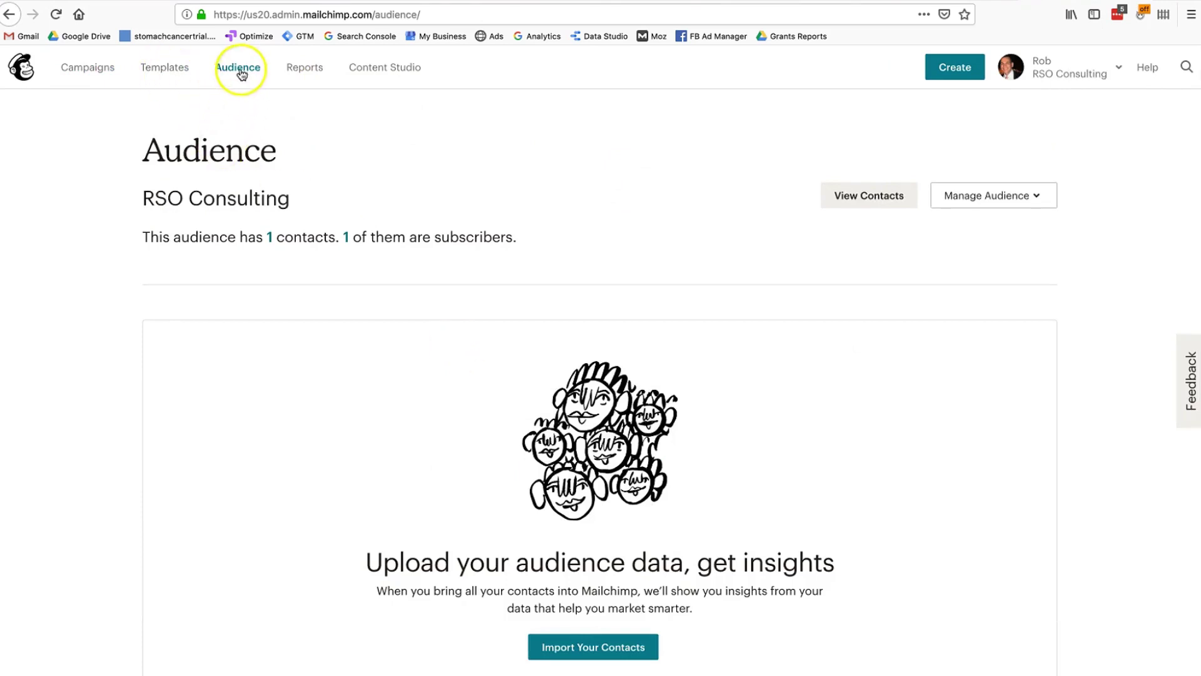
scroll(367, 200, down, 3)
scroll(366, 204, down, 4)
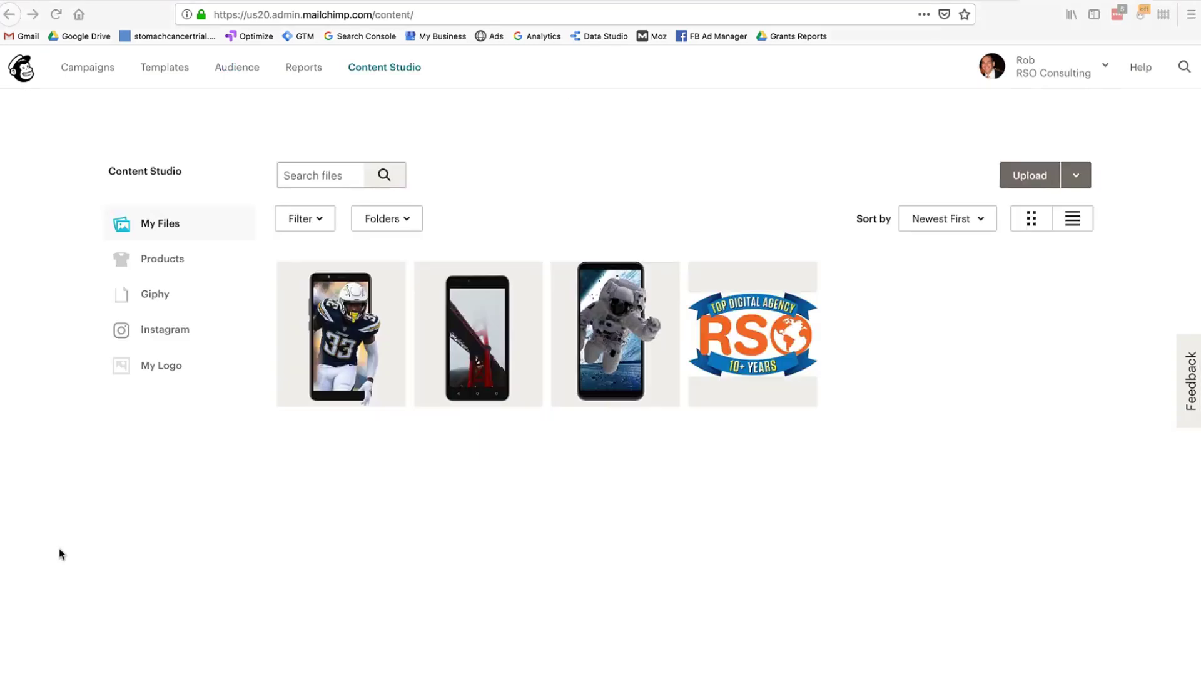
- Open the Content Studio and look through the uploaded files, the products and the Giphy images
click(396, 68)
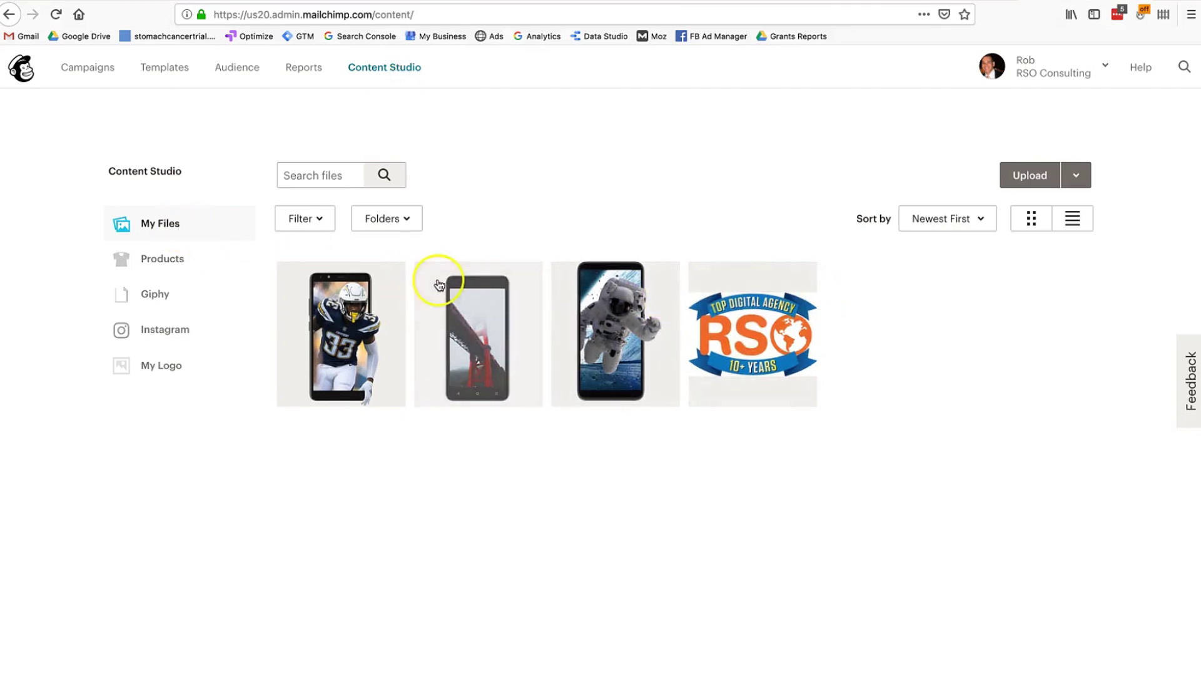
click(177, 259)
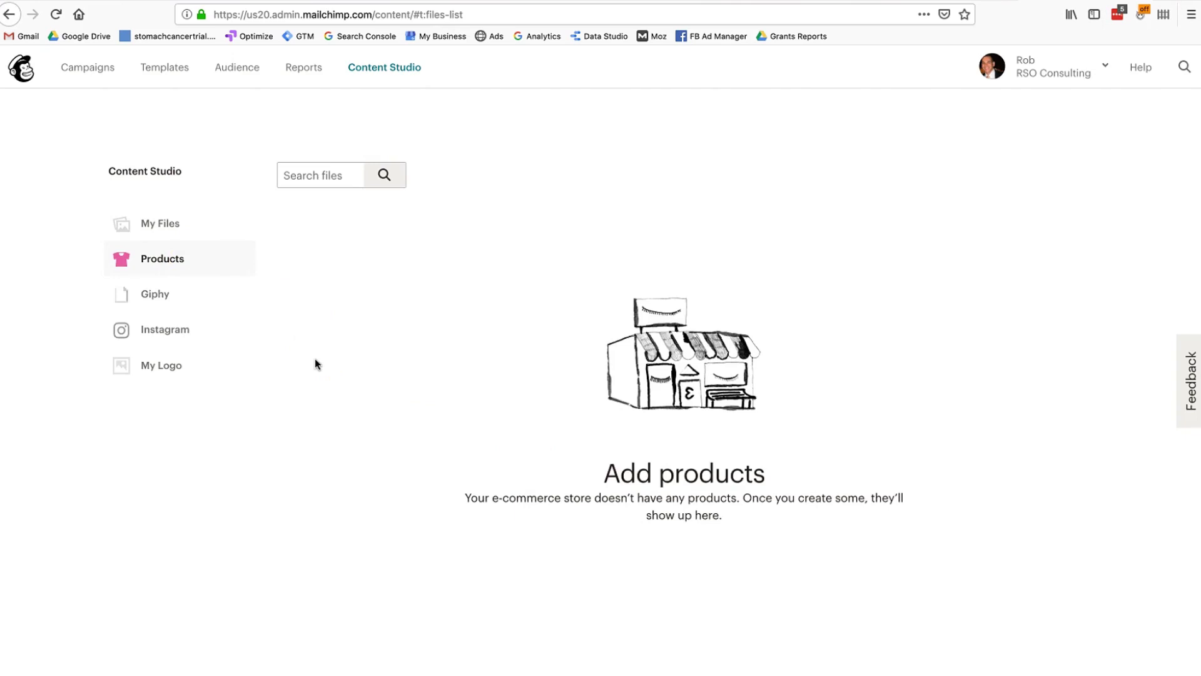
click(160, 299)
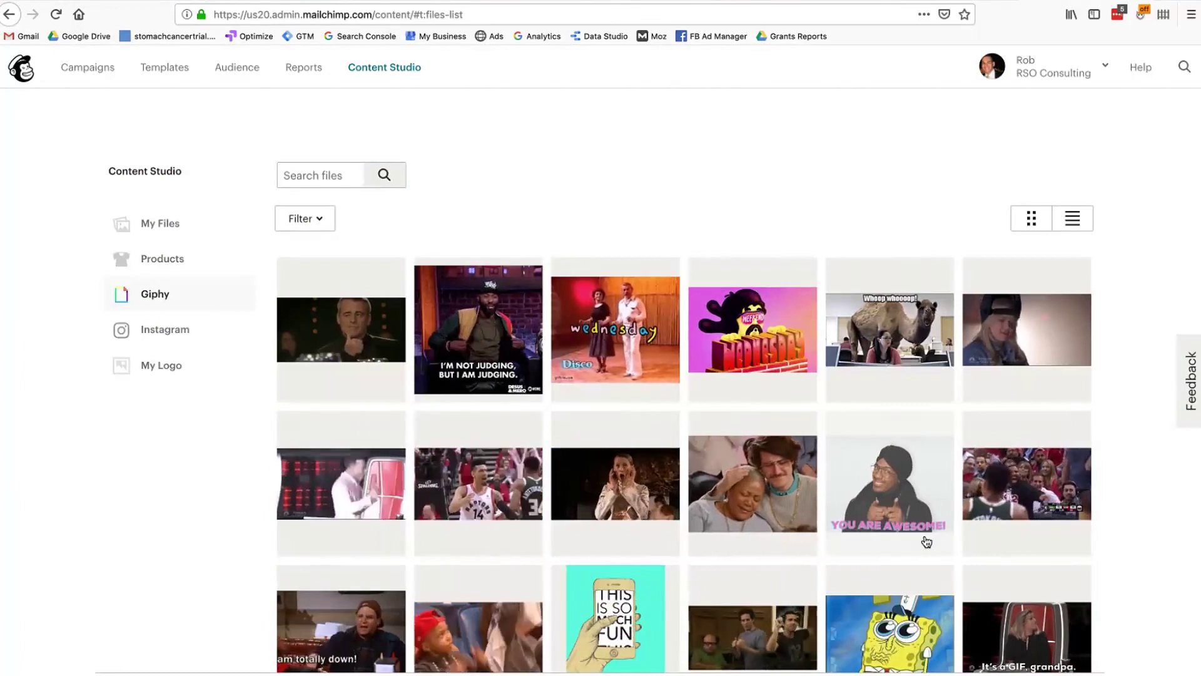
- Show the Content Studio's Instagram images and switch the source account to Mighway
click(166, 337)
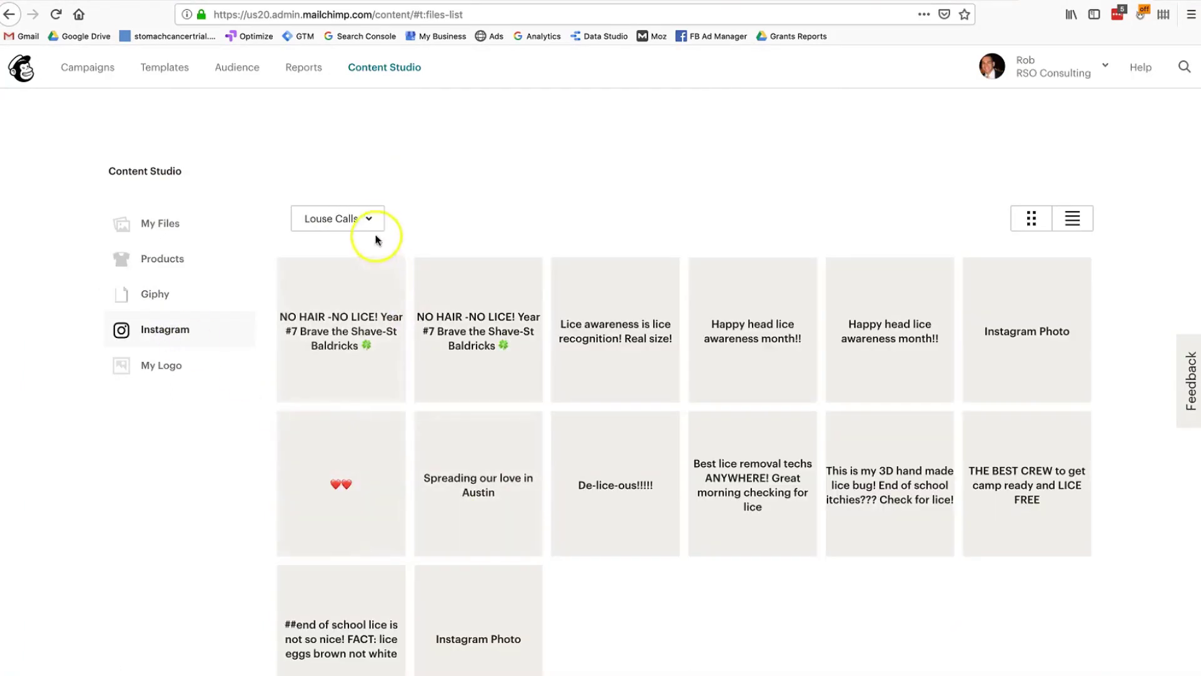
click(373, 223)
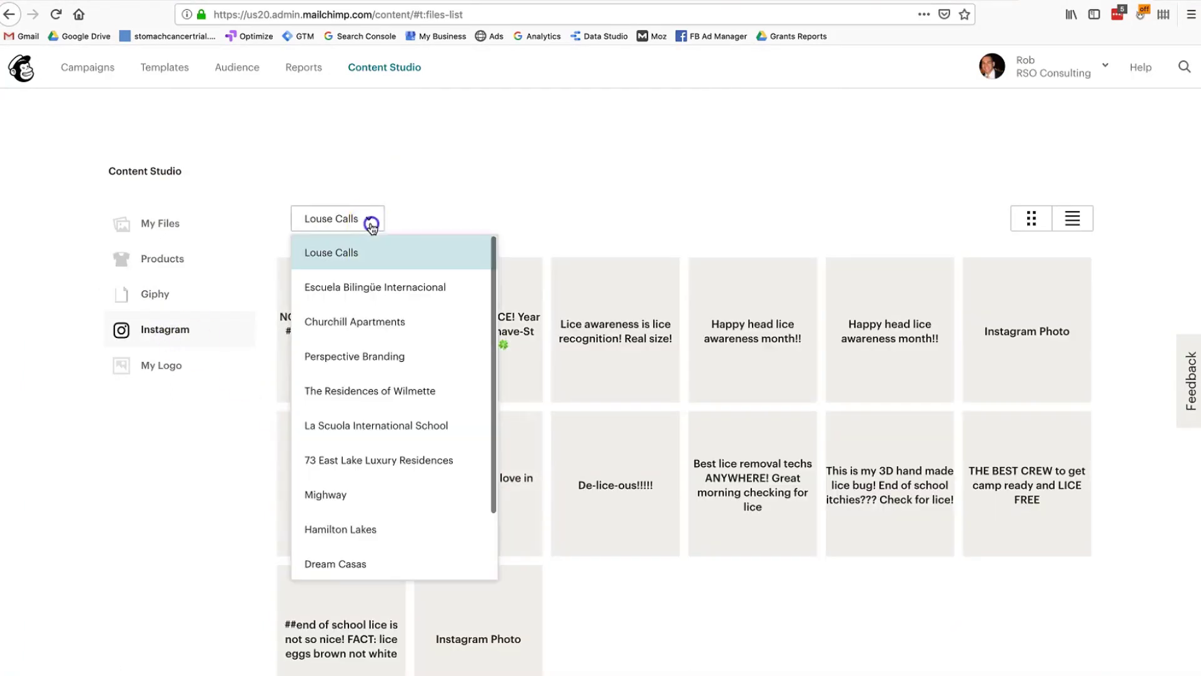
click(438, 512)
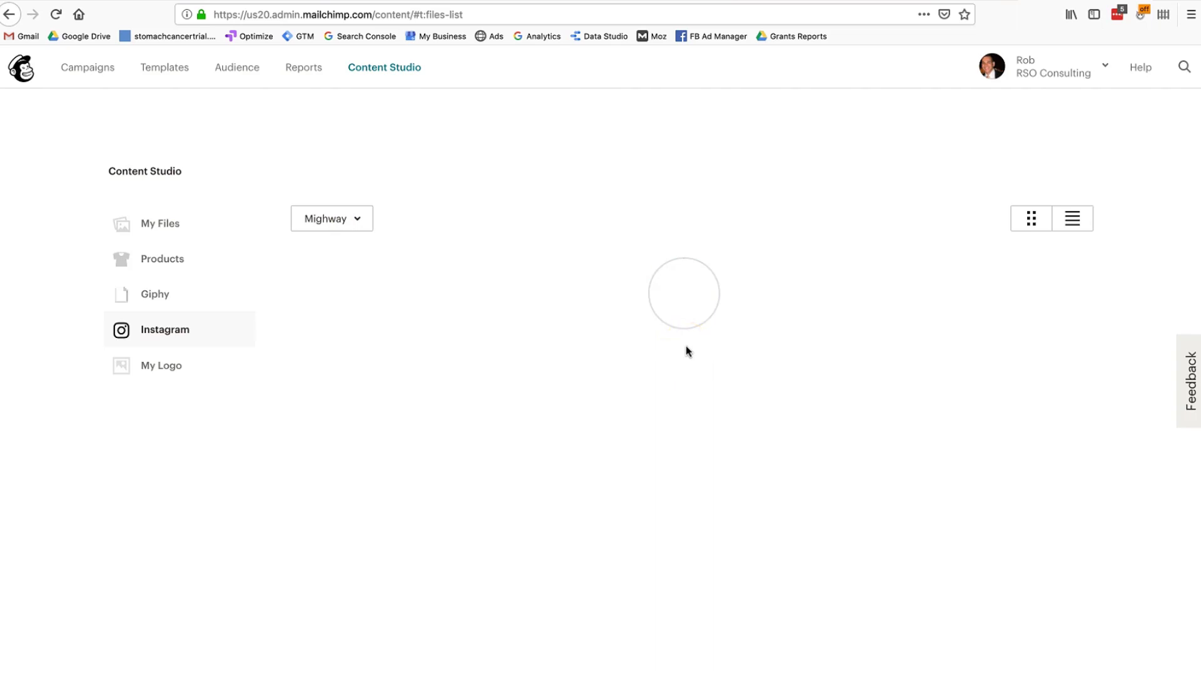
- Check the default logo section, and go back through the Instagram, Giphy and product sources to the uploaded files
click(334, 227)
click(168, 363)
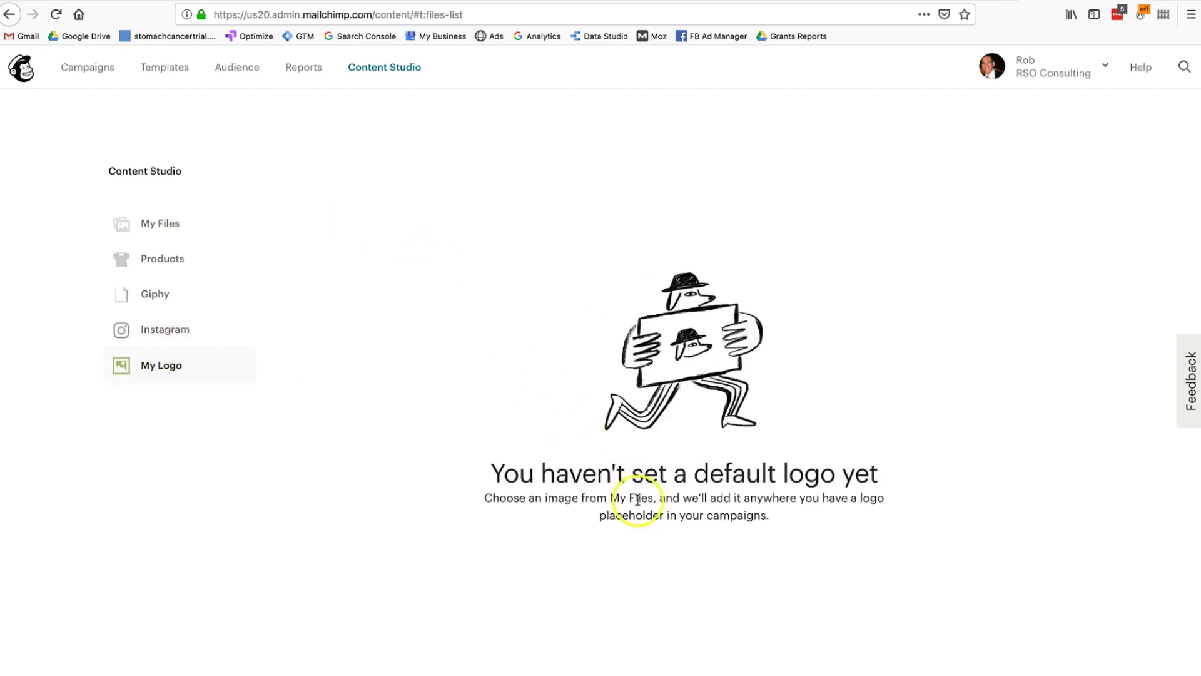
click(184, 331)
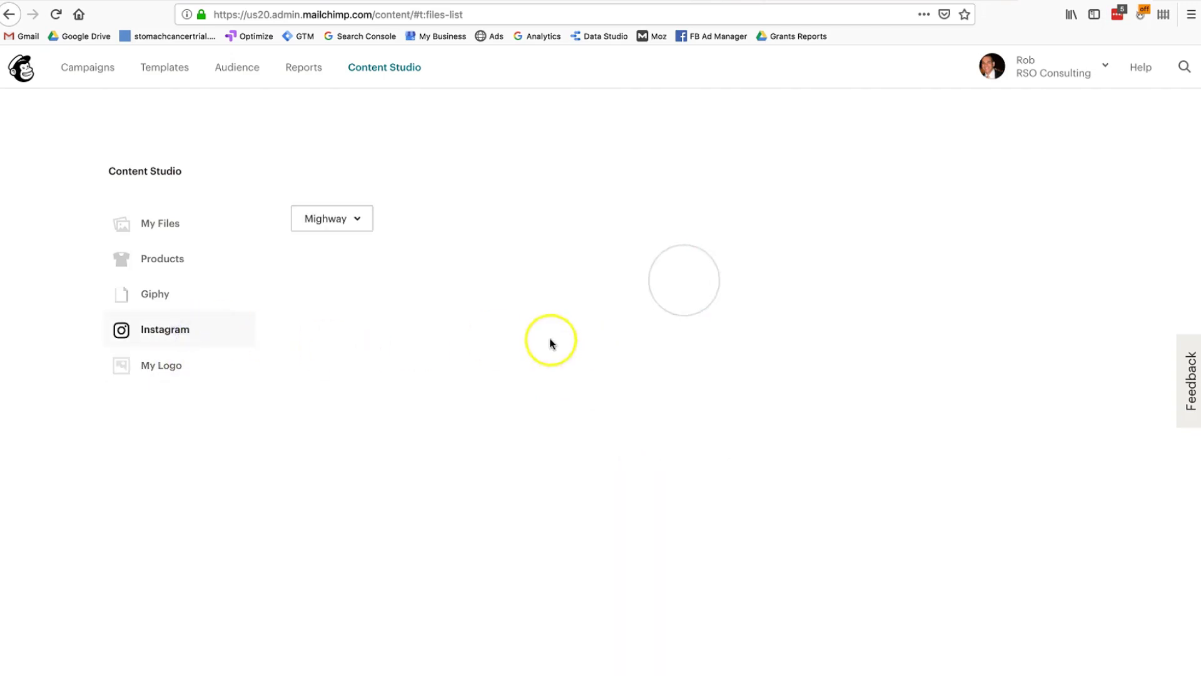
click(197, 296)
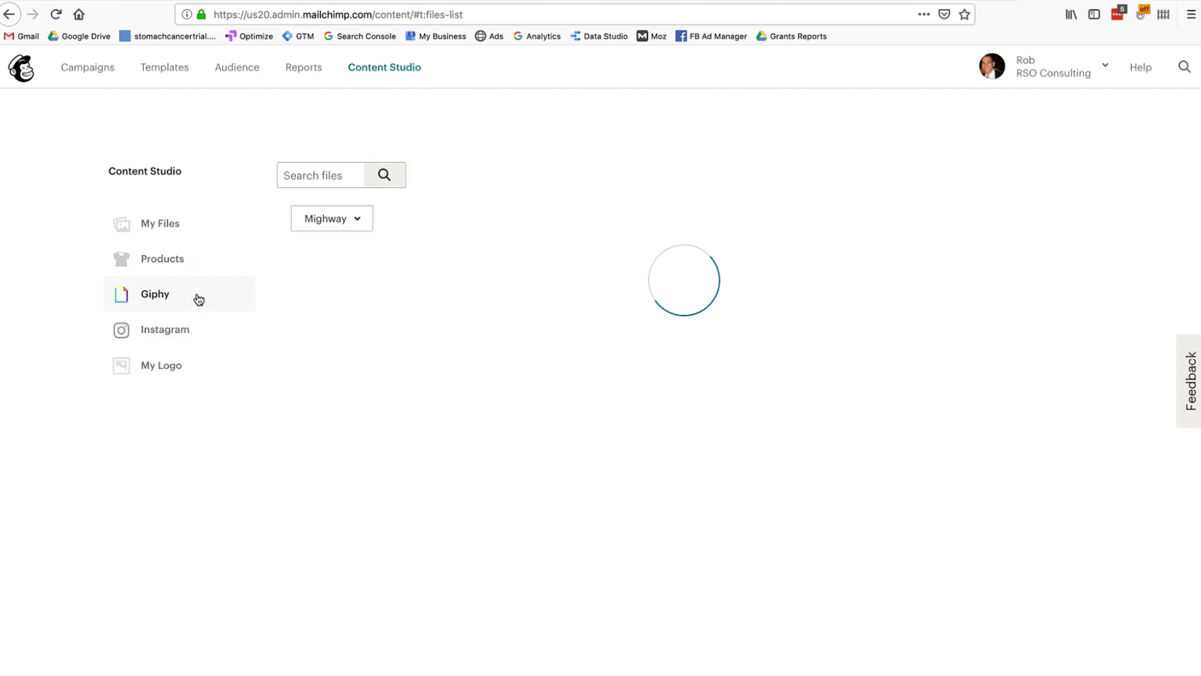
click(186, 257)
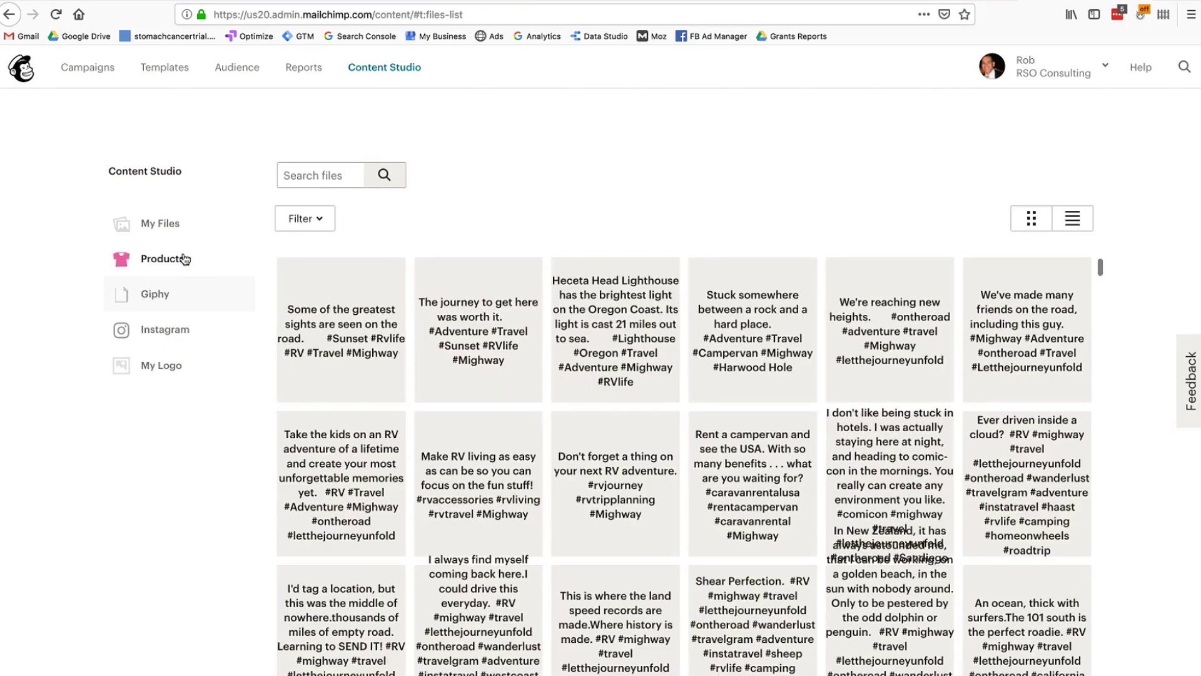
click(177, 225)
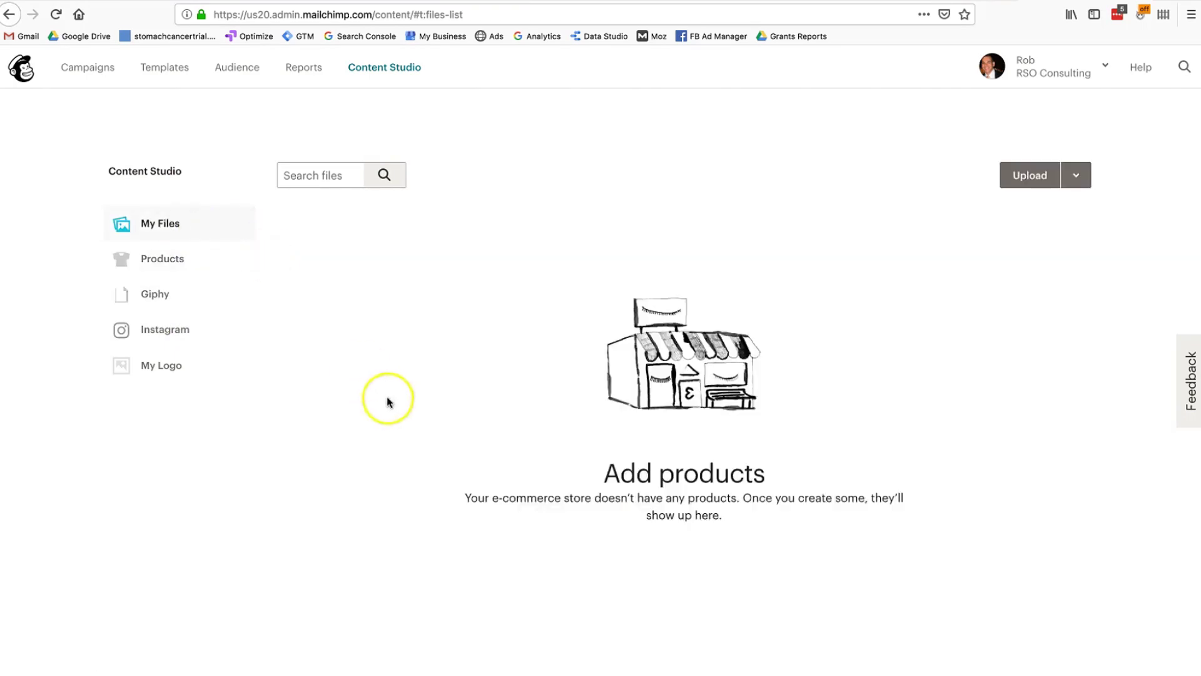
click(166, 224)
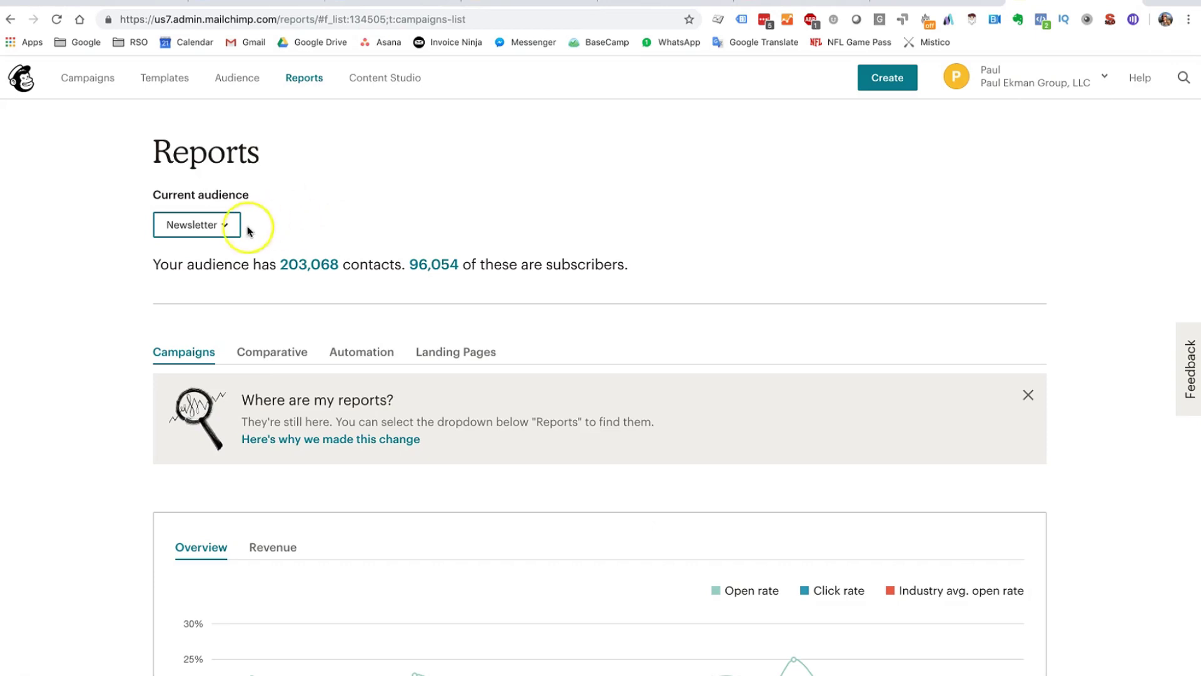
- Switch the reports from the Newsletter audience to all audiences
click(229, 227)
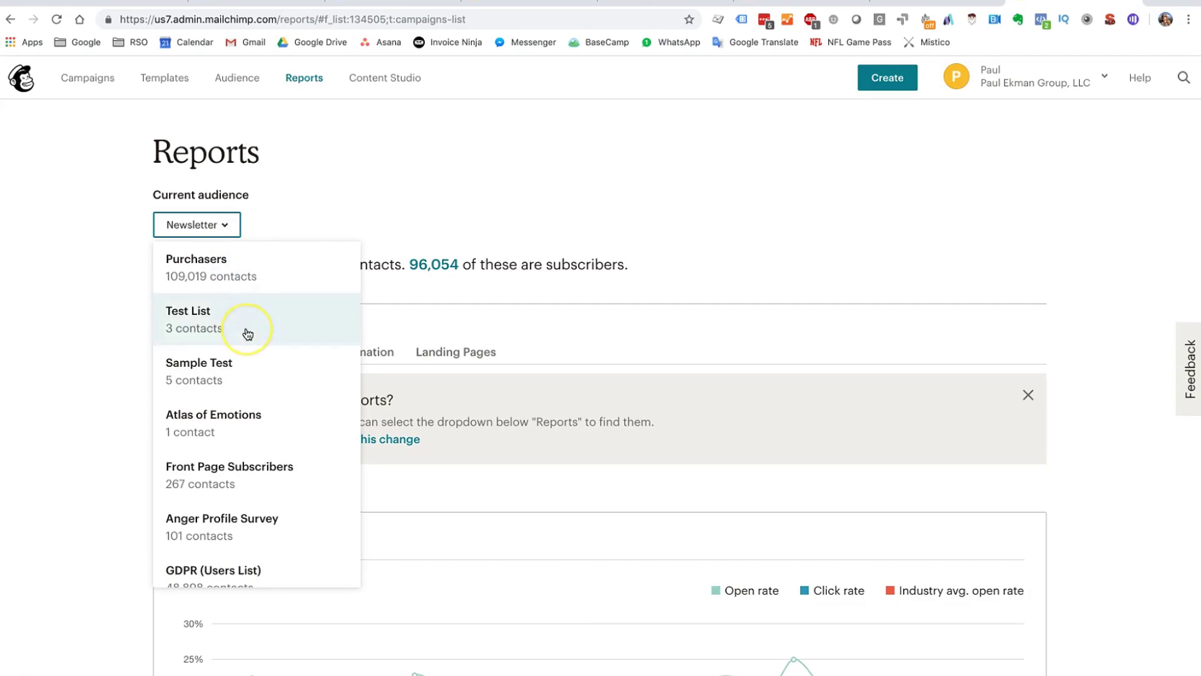
scroll(247, 333, down, 2)
click(264, 482)
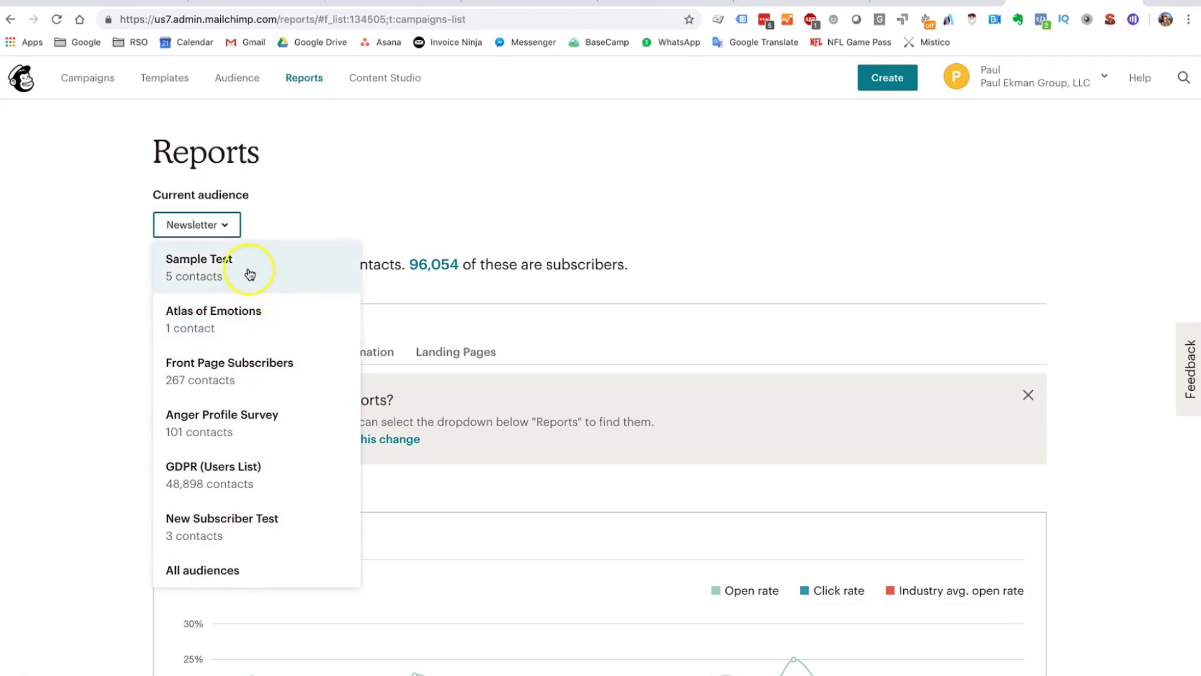
click(259, 571)
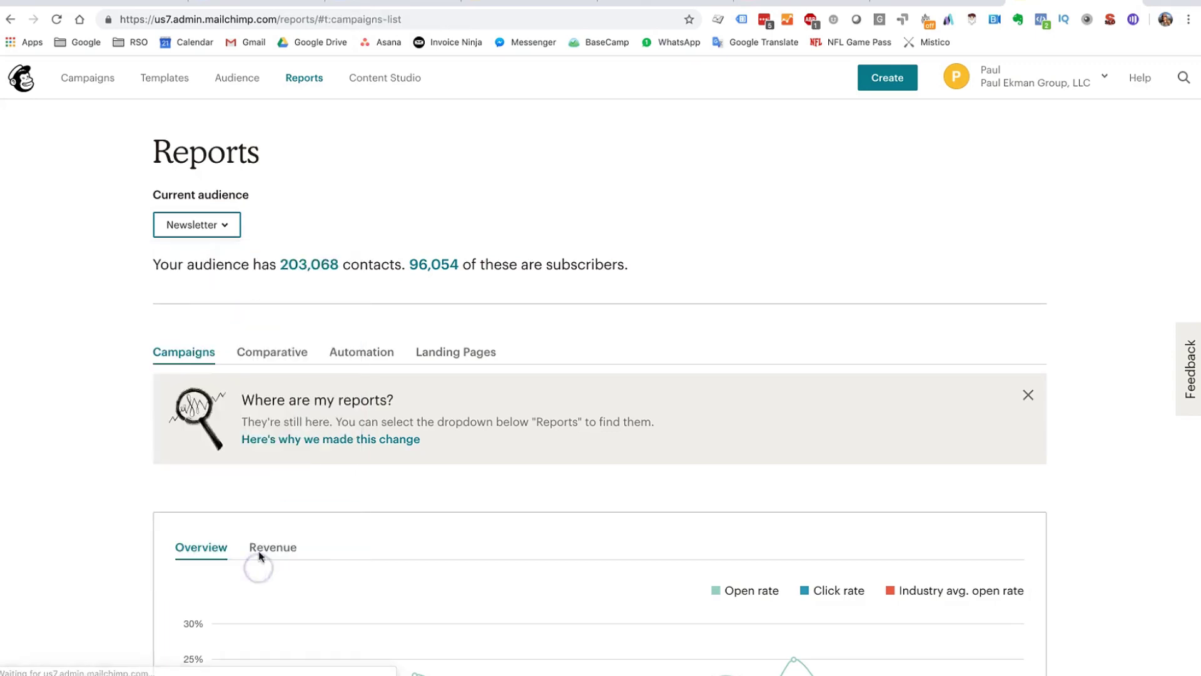
- Look over the sent campaigns in the report list and highlight the subscriber count of April 2018 - Coupon vs. Tools Promo
scroll(353, 432, down, 5)
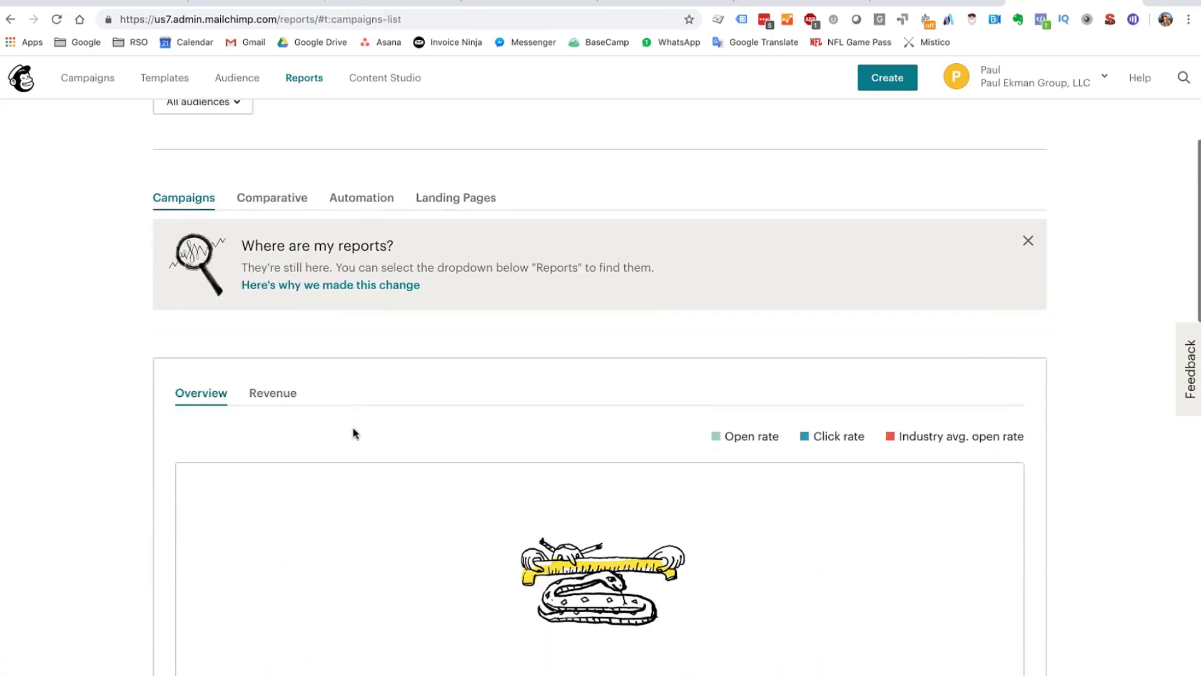
scroll(353, 432, down, 10)
scroll(353, 432, up, 6)
scroll(353, 427, up, 2)
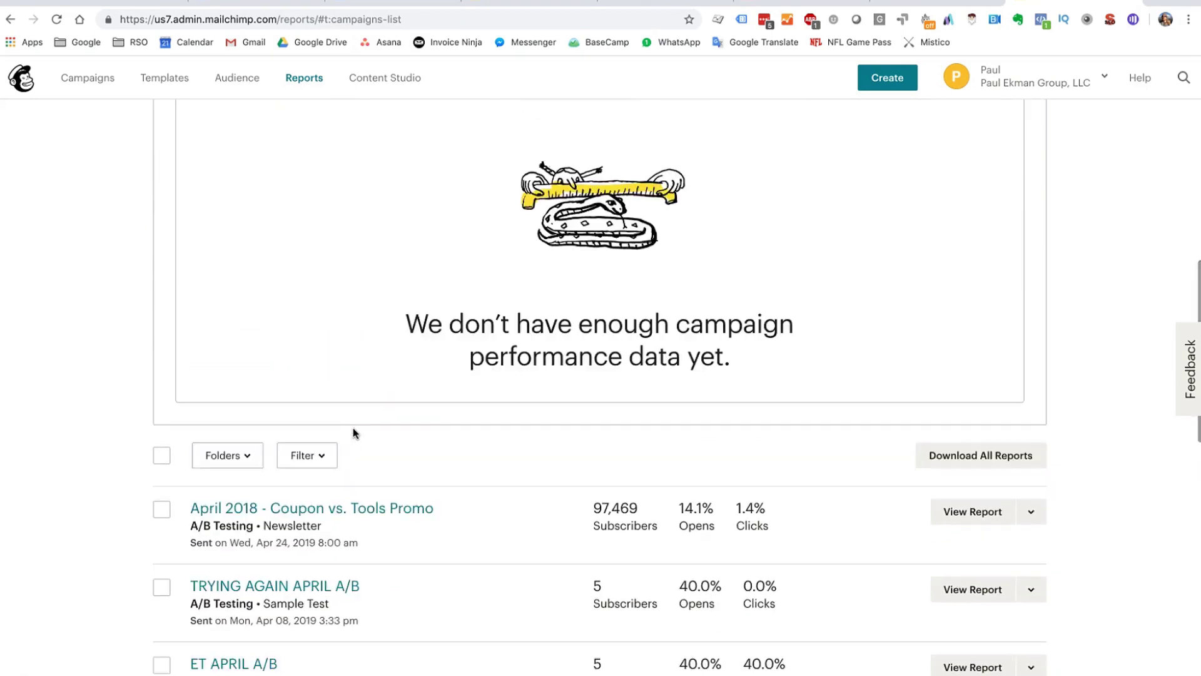
scroll(352, 427, down, 3)
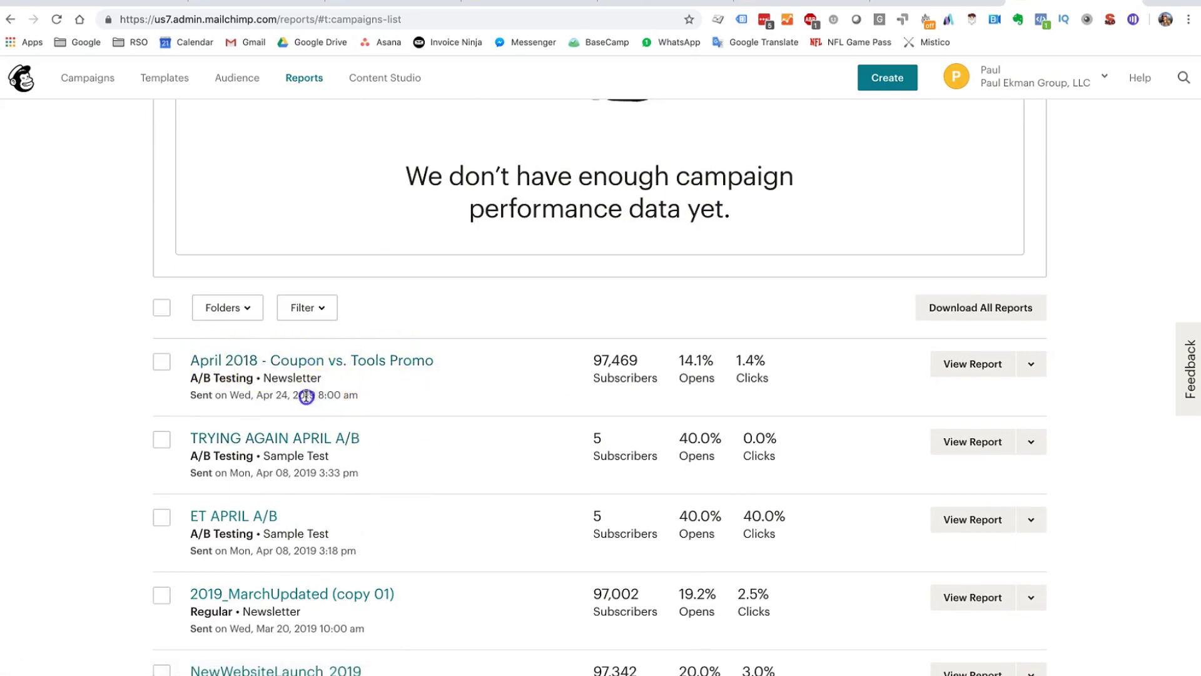
double_click(595, 358)
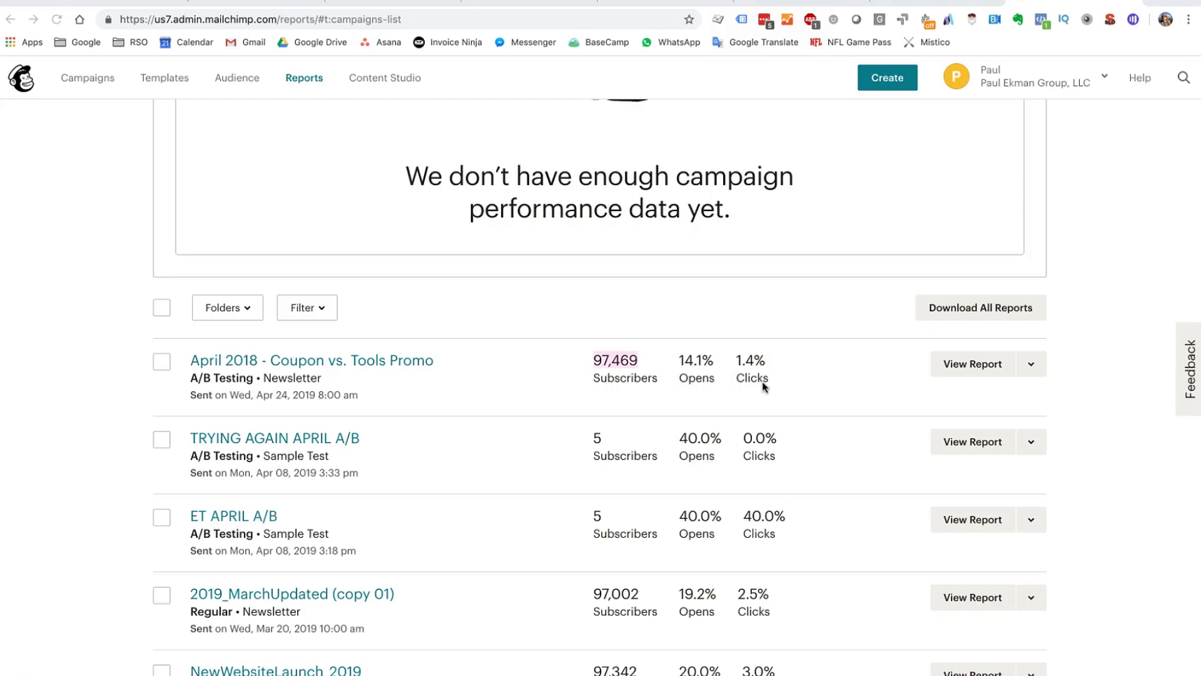
- Switch to the Simplilearn email marketing video on YouTube and return to the Mailchimp campaign reports
key(super+Tab)
key(super+Tab)
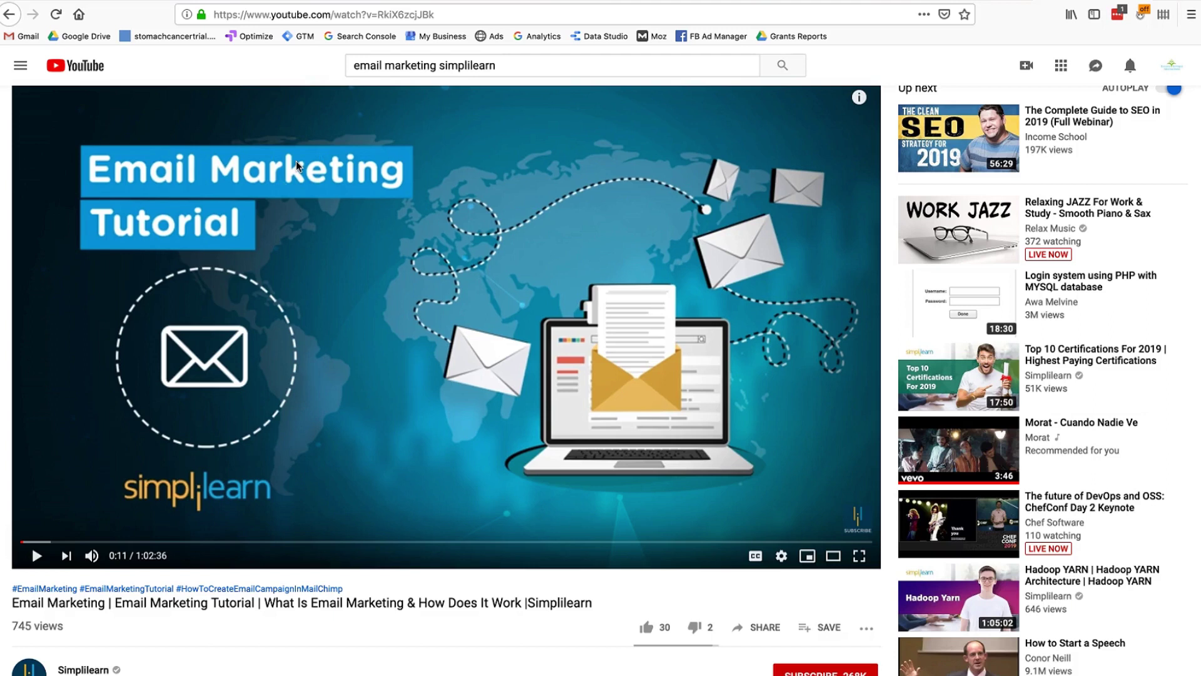
key(super+Tab)
key(super+Tab)
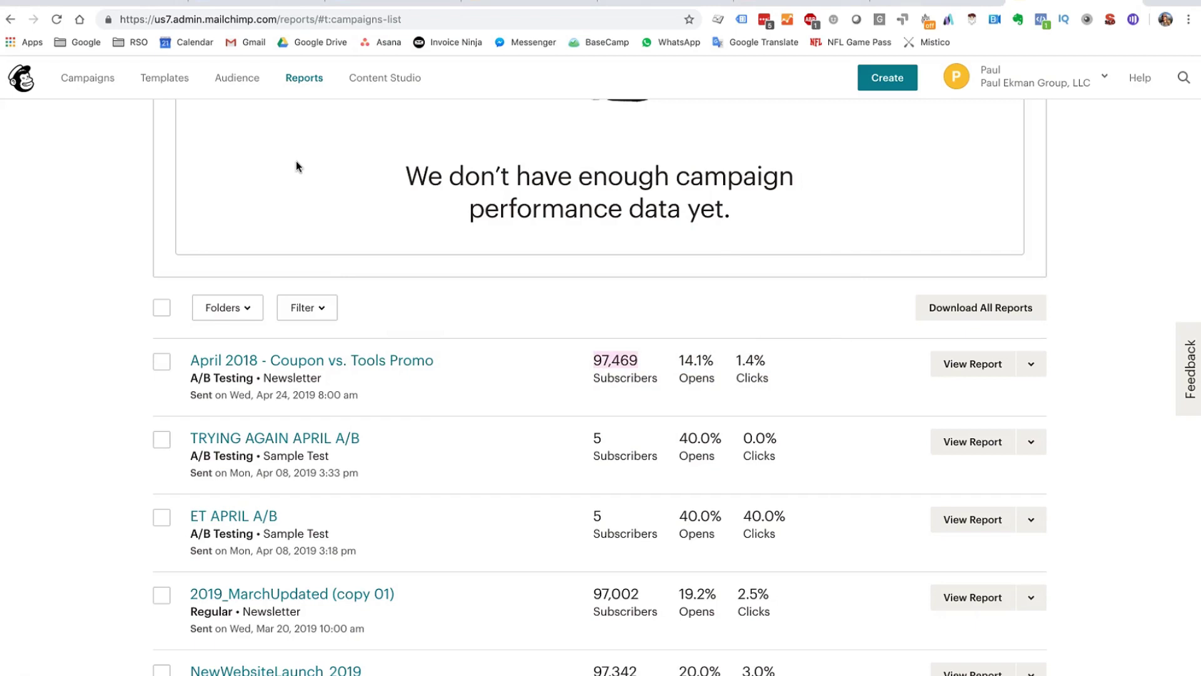
- Compare the opens and clicks of the April 2018 - Coupon vs. Tools Promo campaign as percentages and as absolute counts
mouse_move(670, 367)
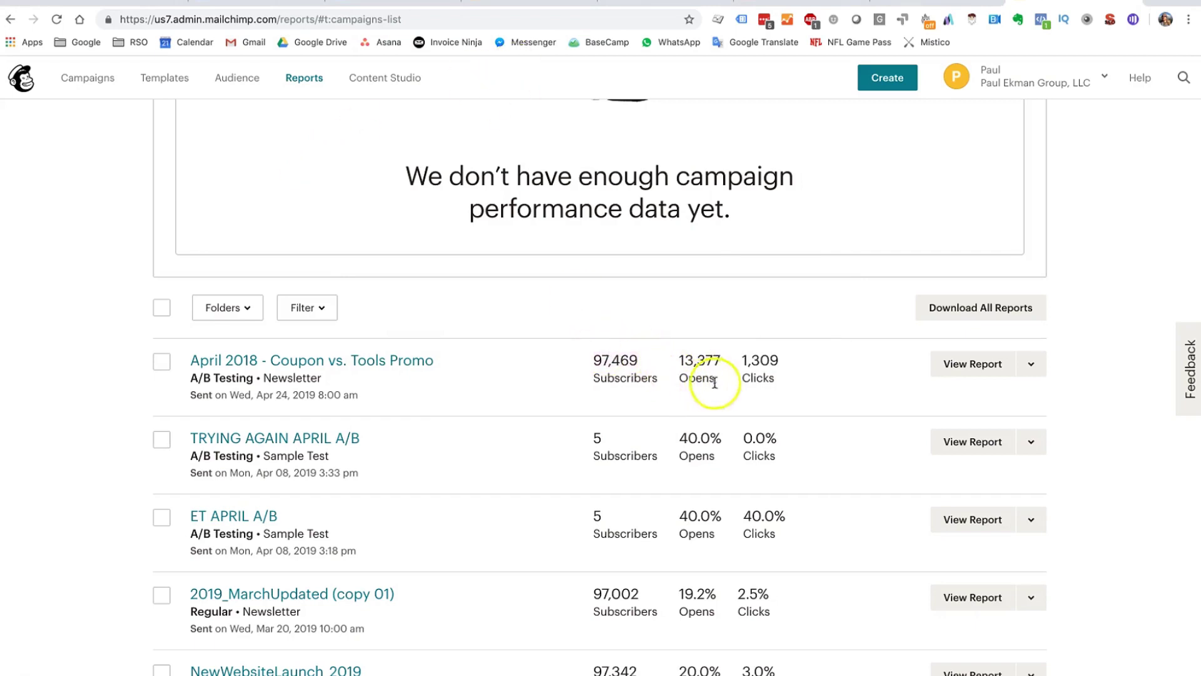
click(820, 362)
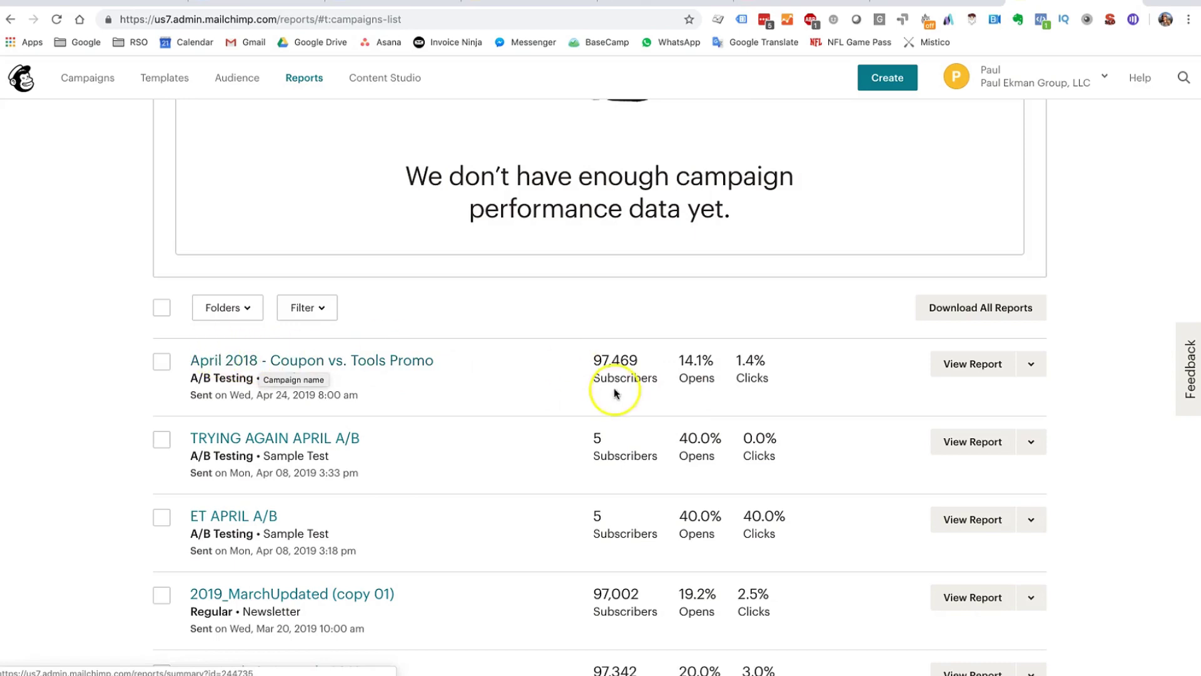
mouse_move(699, 379)
click(698, 378)
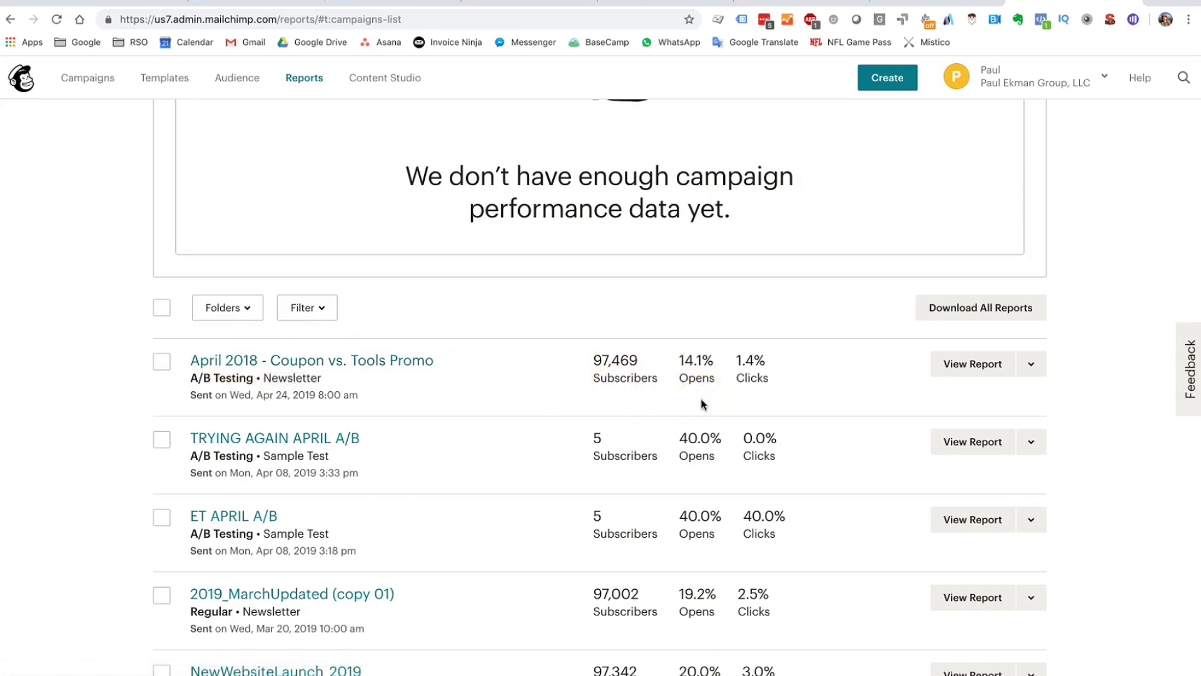
click(701, 386)
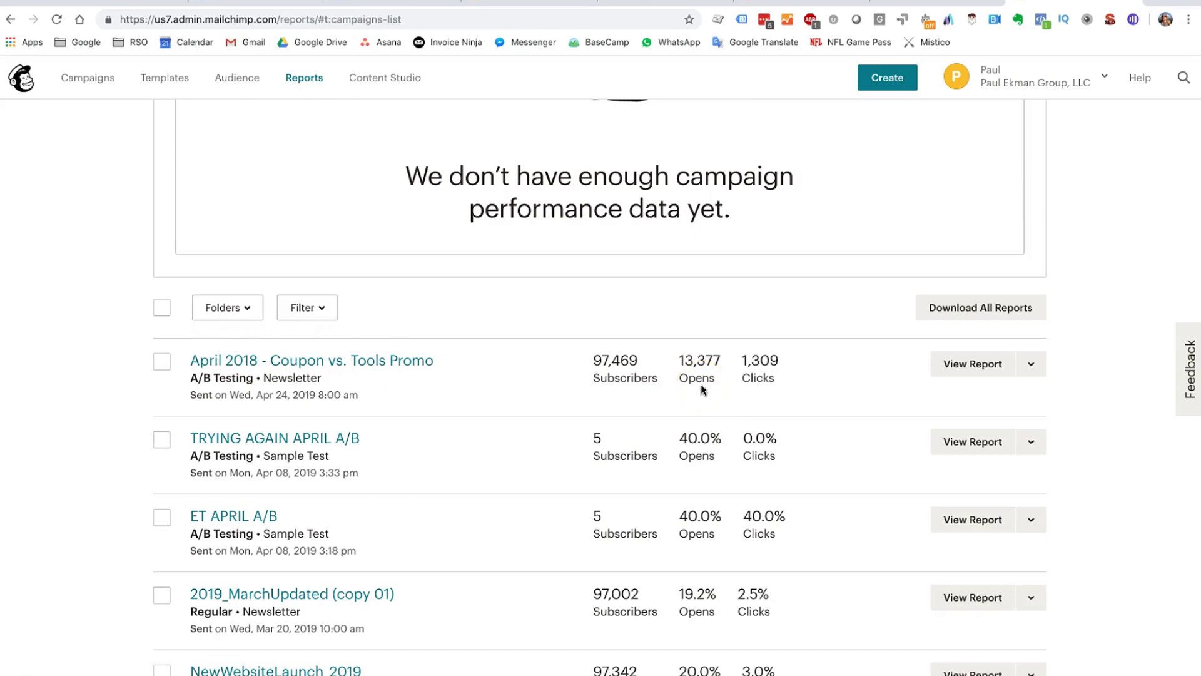
click(616, 359)
click(709, 398)
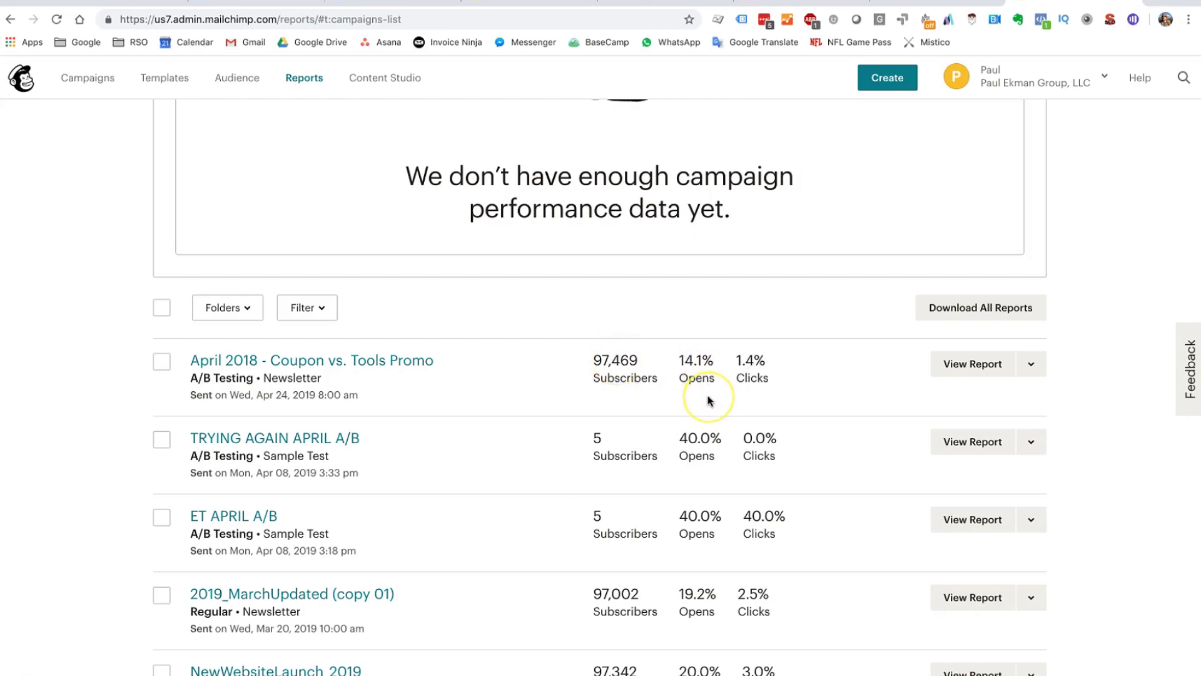
click(704, 386)
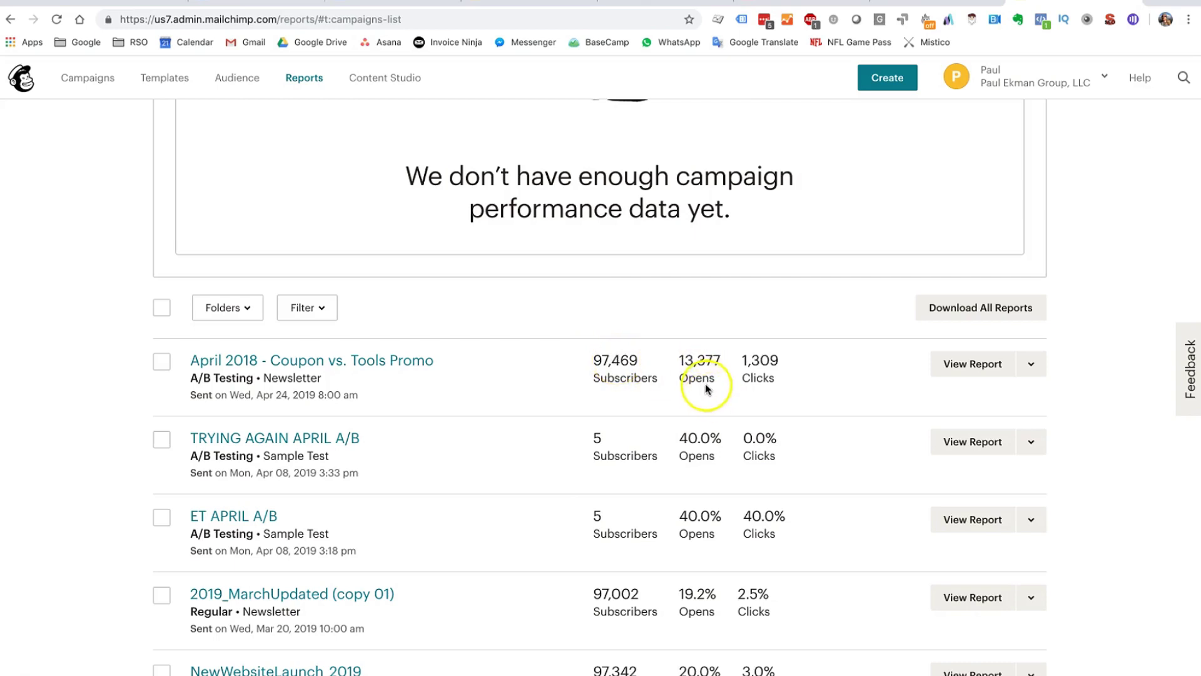
click(705, 361)
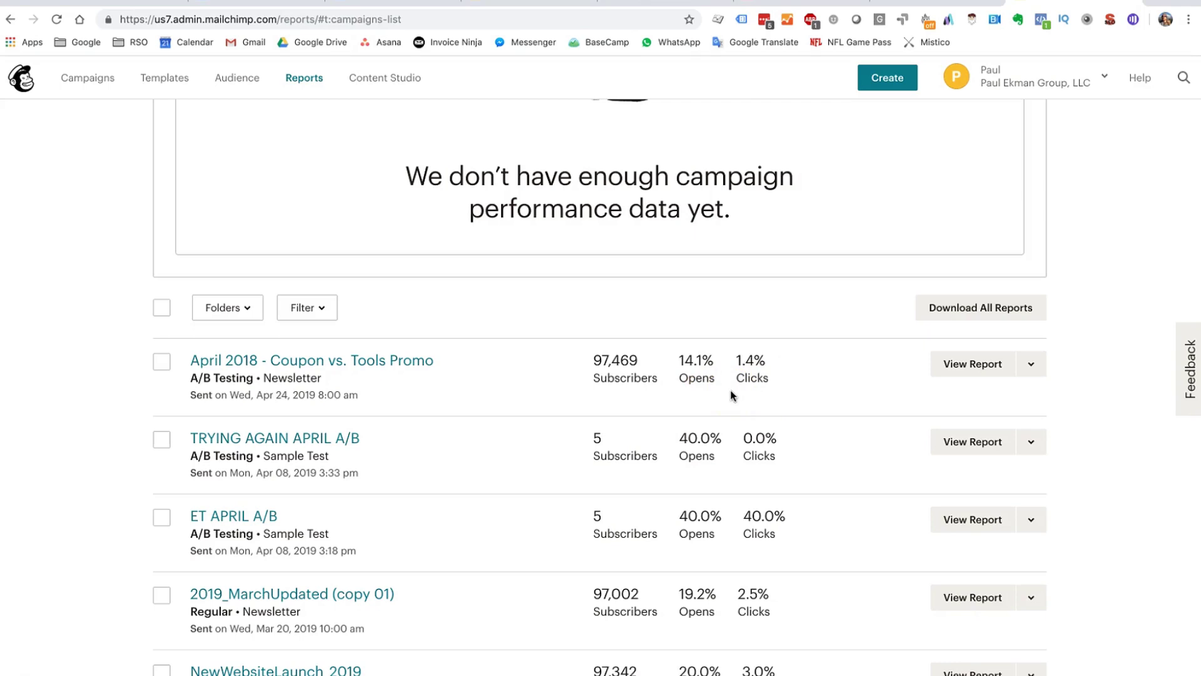
click(755, 385)
click(750, 399)
click(754, 382)
- Review the opens and clicks of the older campaigns in the list, down to the September 2018 newsletter
scroll(657, 406, down, 1)
scroll(688, 449, down, 2)
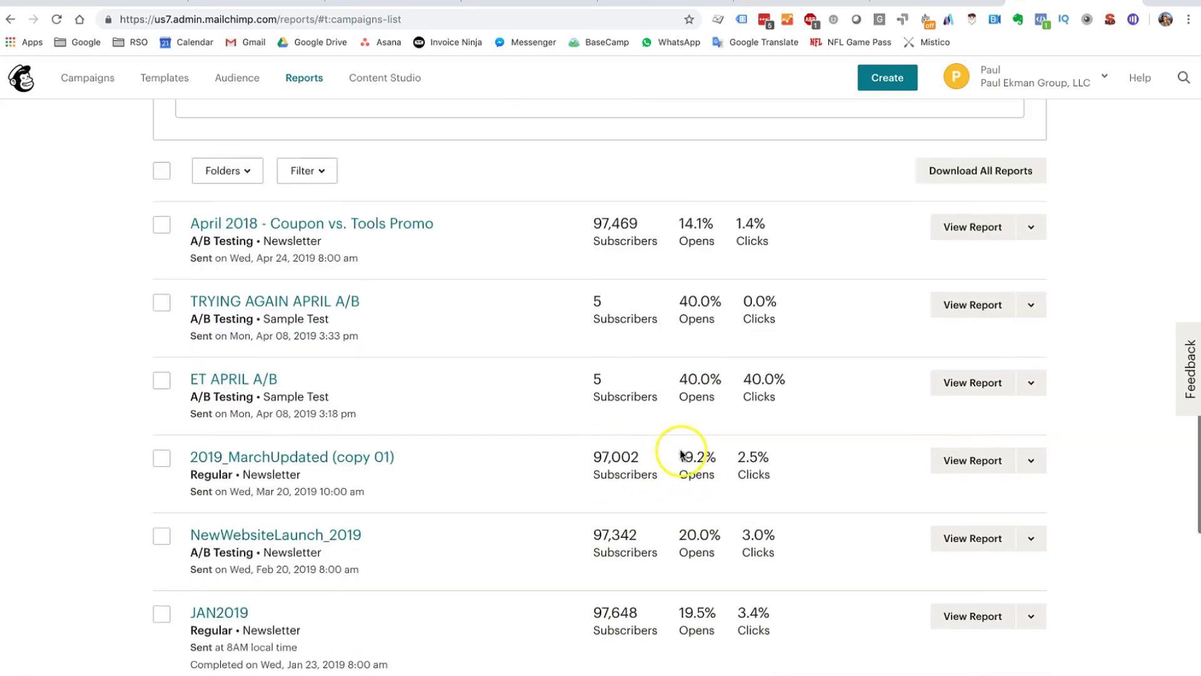
scroll(657, 468, down, 2)
scroll(659, 466, down, 2)
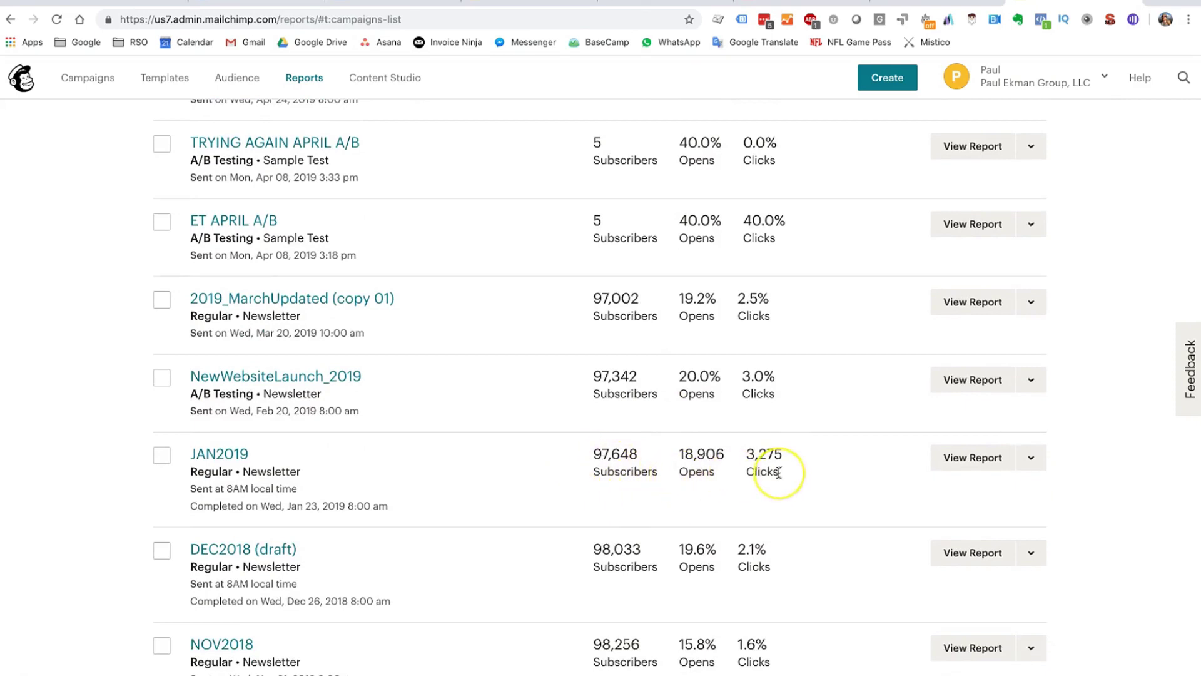
scroll(779, 473, up, 3)
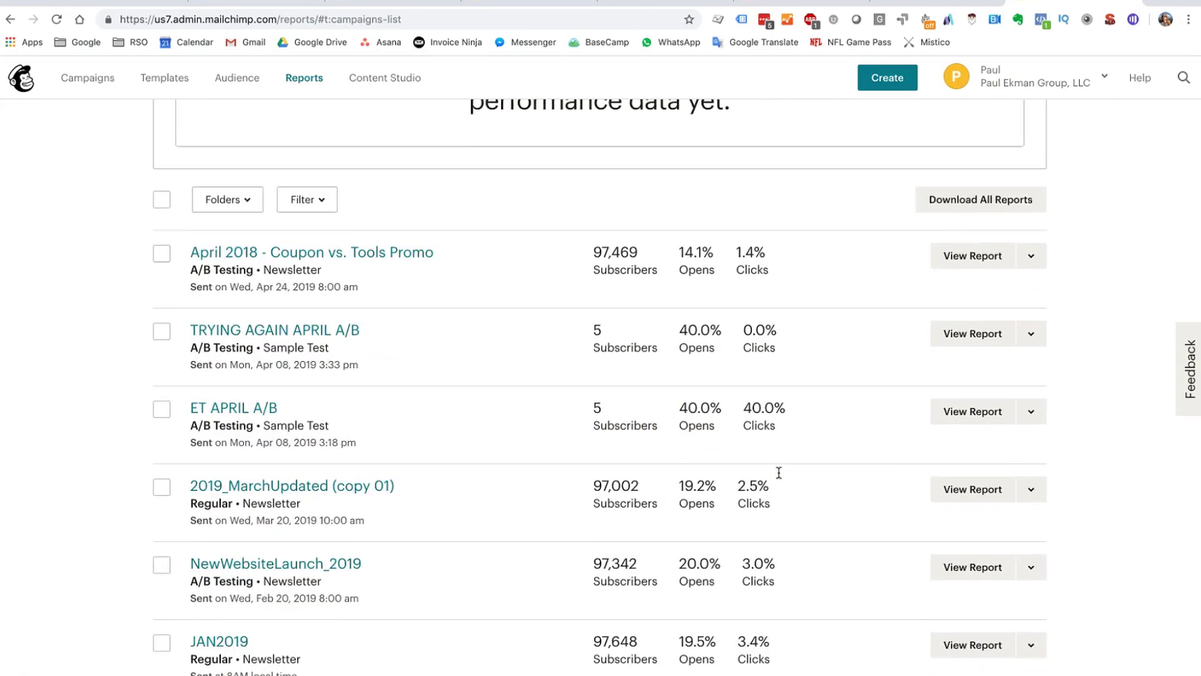
scroll(778, 473, down, 3)
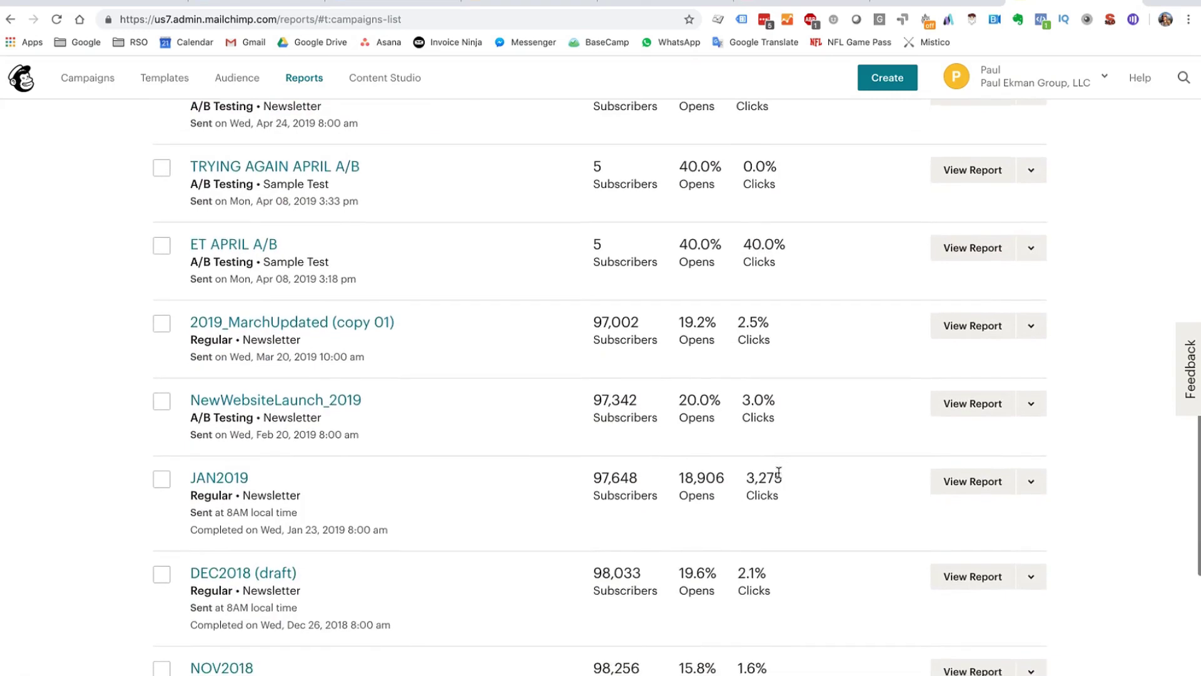
scroll(778, 473, down, 3)
scroll(779, 473, down, 2)
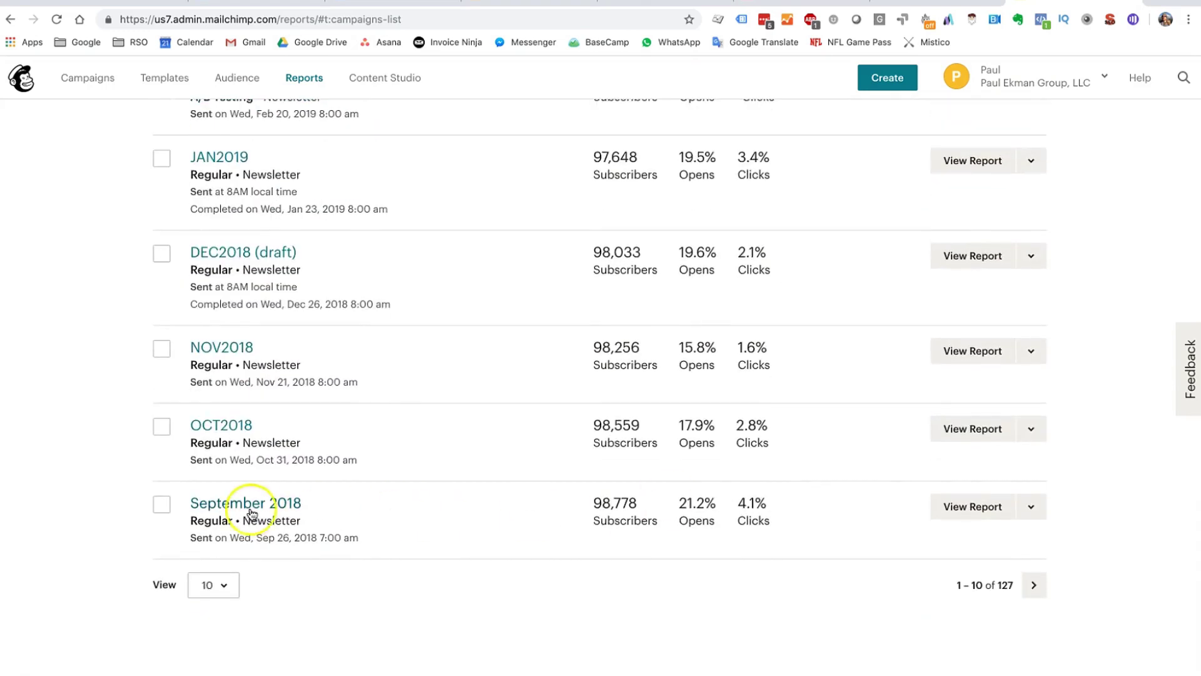
- Look at the further report actions for the September 2018 campaign and open its full report
click(1032, 508)
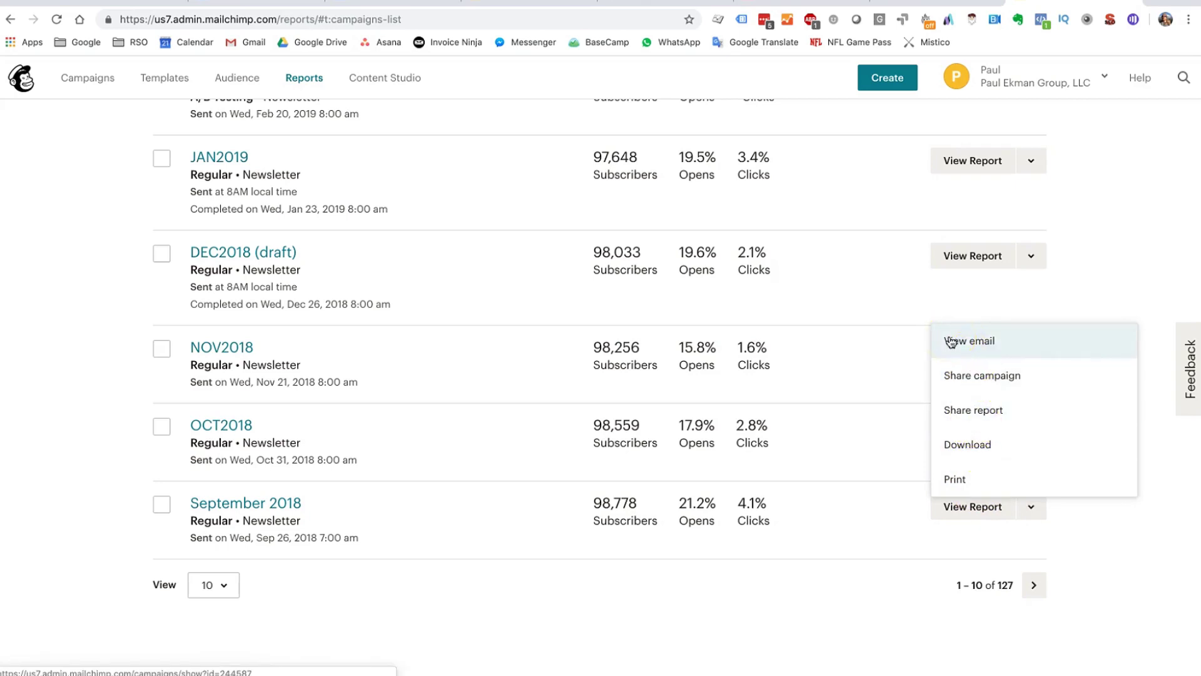
click(925, 556)
click(967, 510)
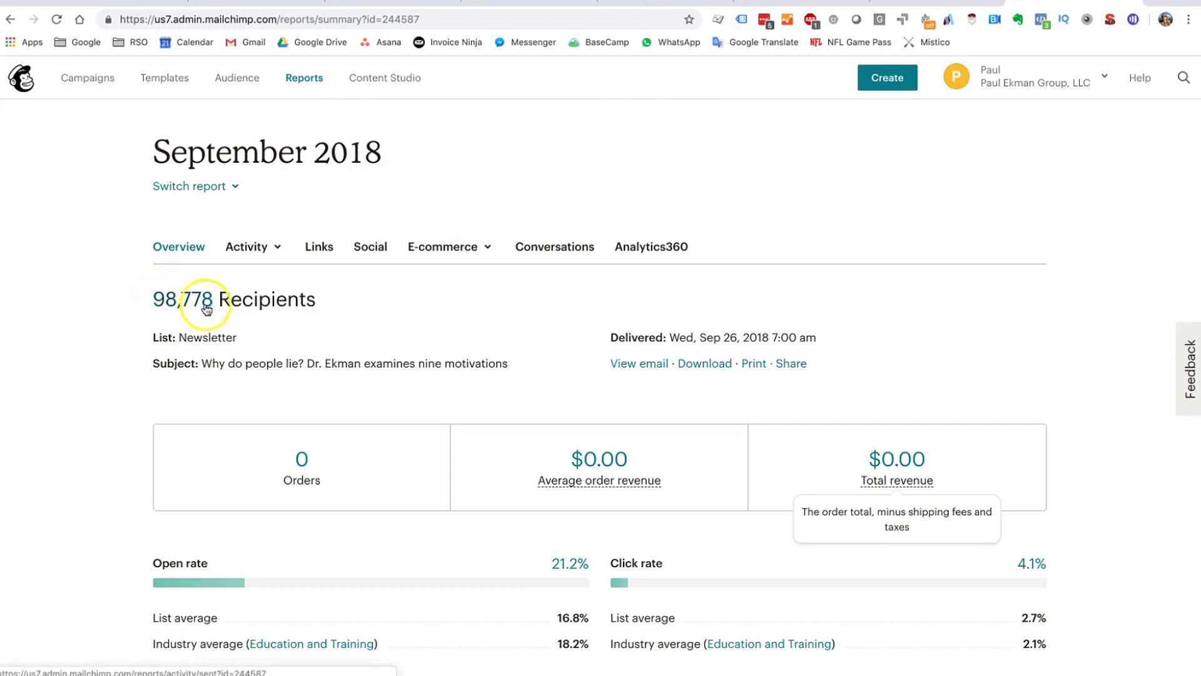
- Examine the list and the delivery date in the September 2018 report's overview
scroll(192, 309, down, 1)
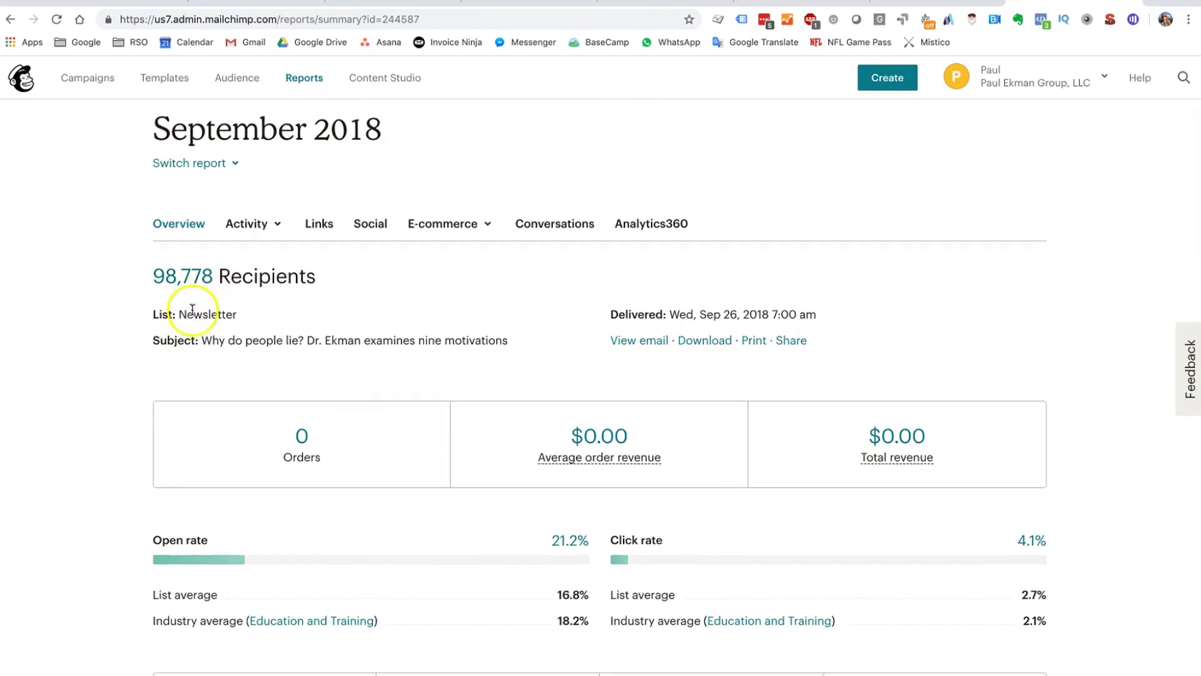
double_click(187, 313)
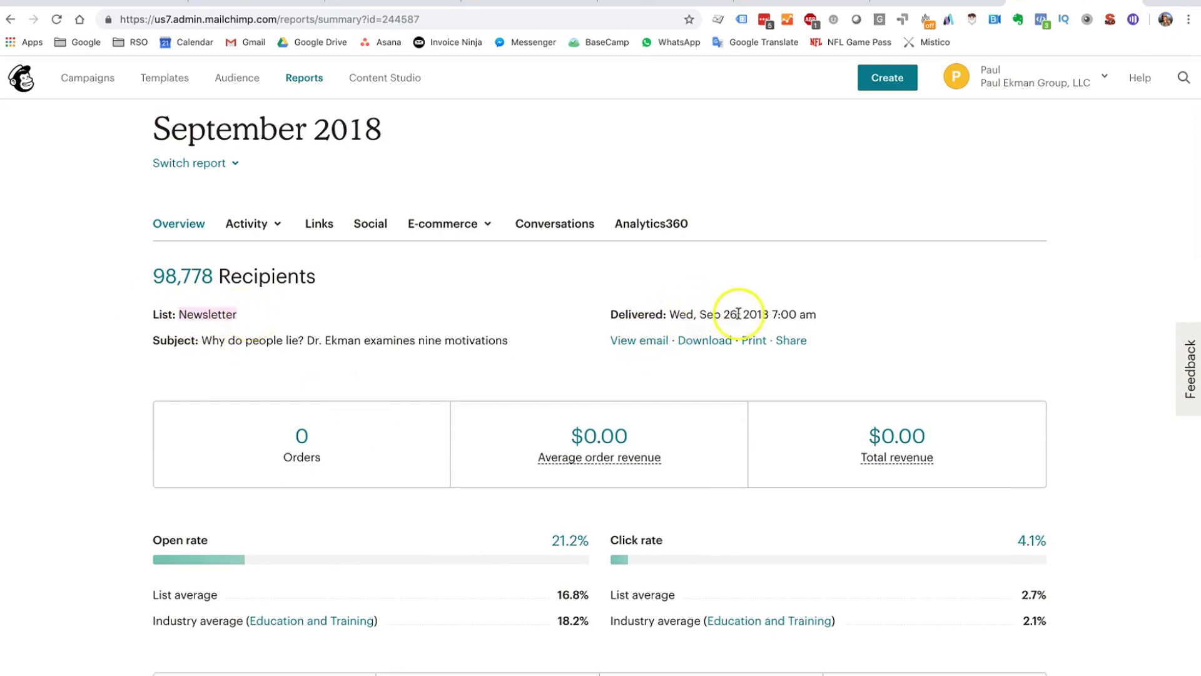
click(718, 317)
triple_click(718, 317)
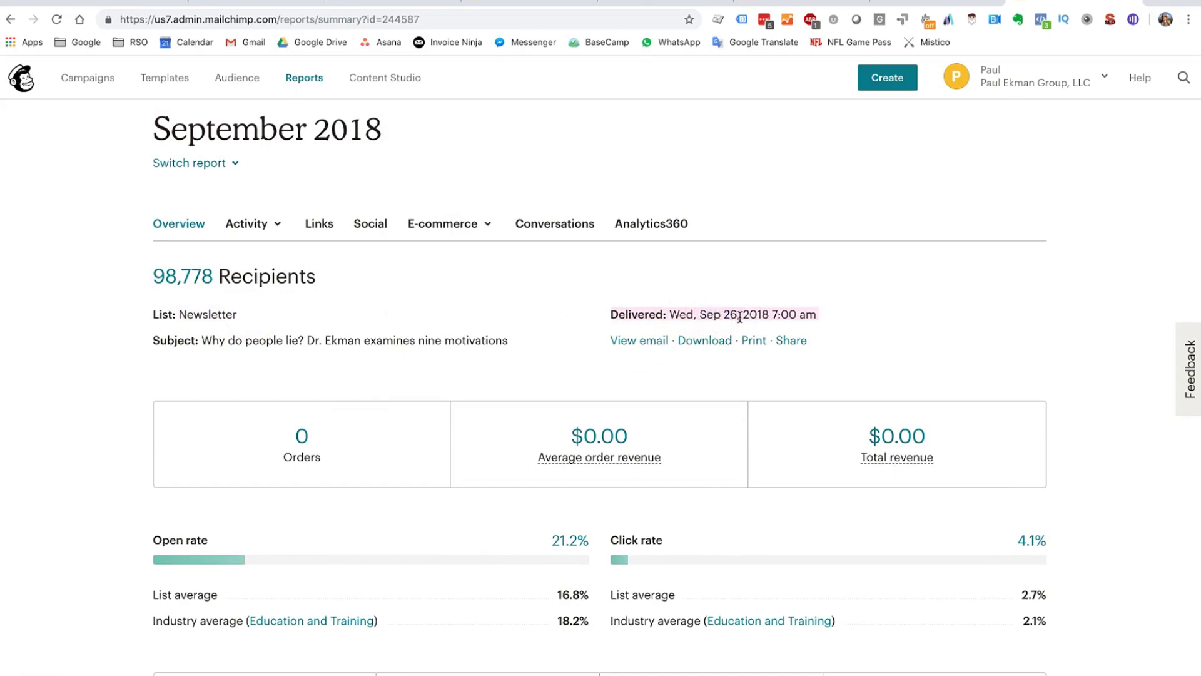
click(824, 320)
- Open the email sent with the September 2018 campaign from its report and look over its content
click(661, 344)
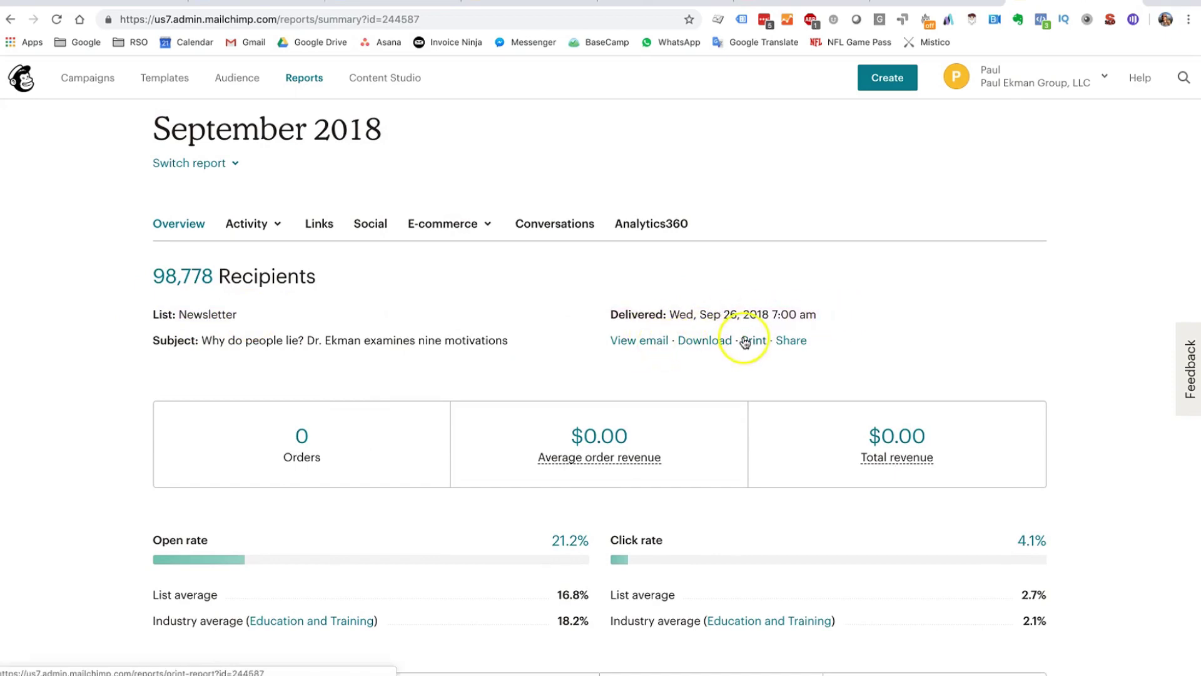
click(662, 341)
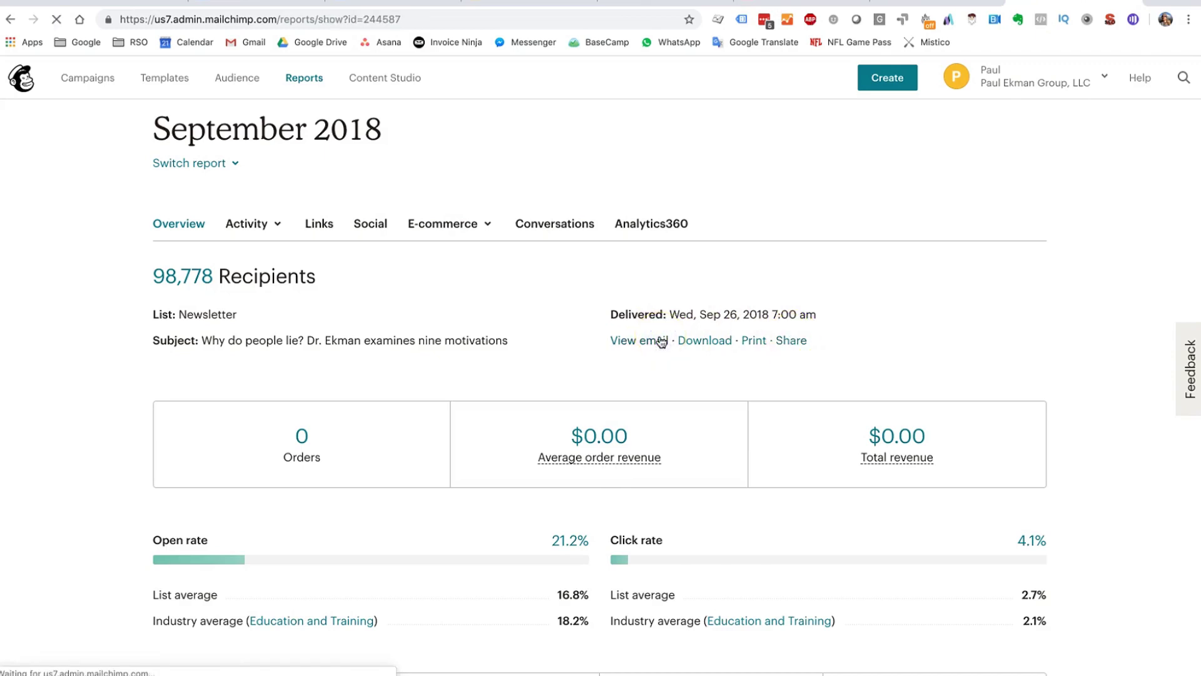
scroll(662, 342, down, 3)
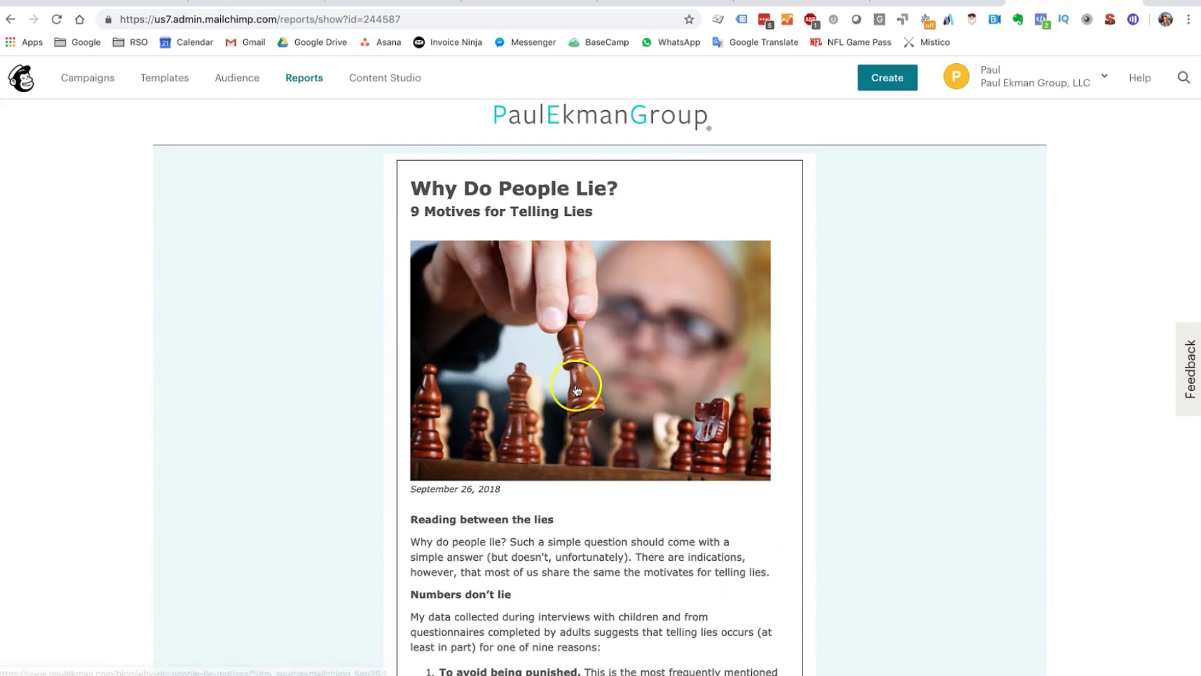
- Read the article on the motives for telling lies in the September 2018 campaign's email
scroll(576, 388, up, 3)
scroll(576, 388, down, 15)
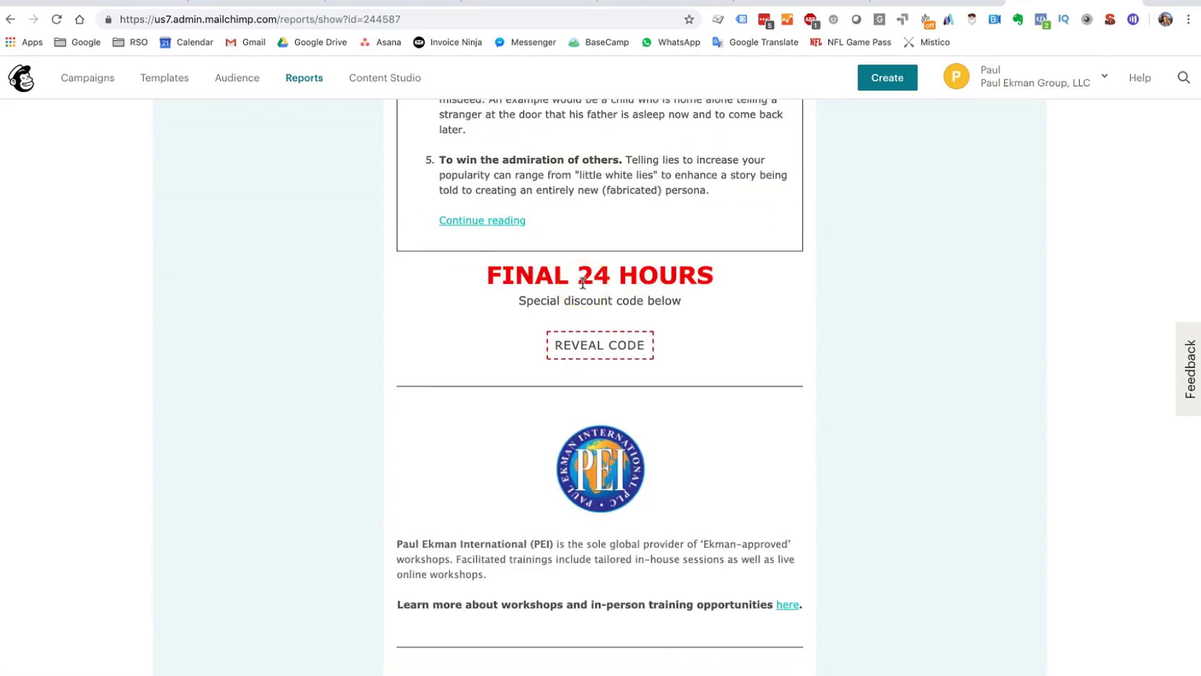
scroll(626, 375, up, 6)
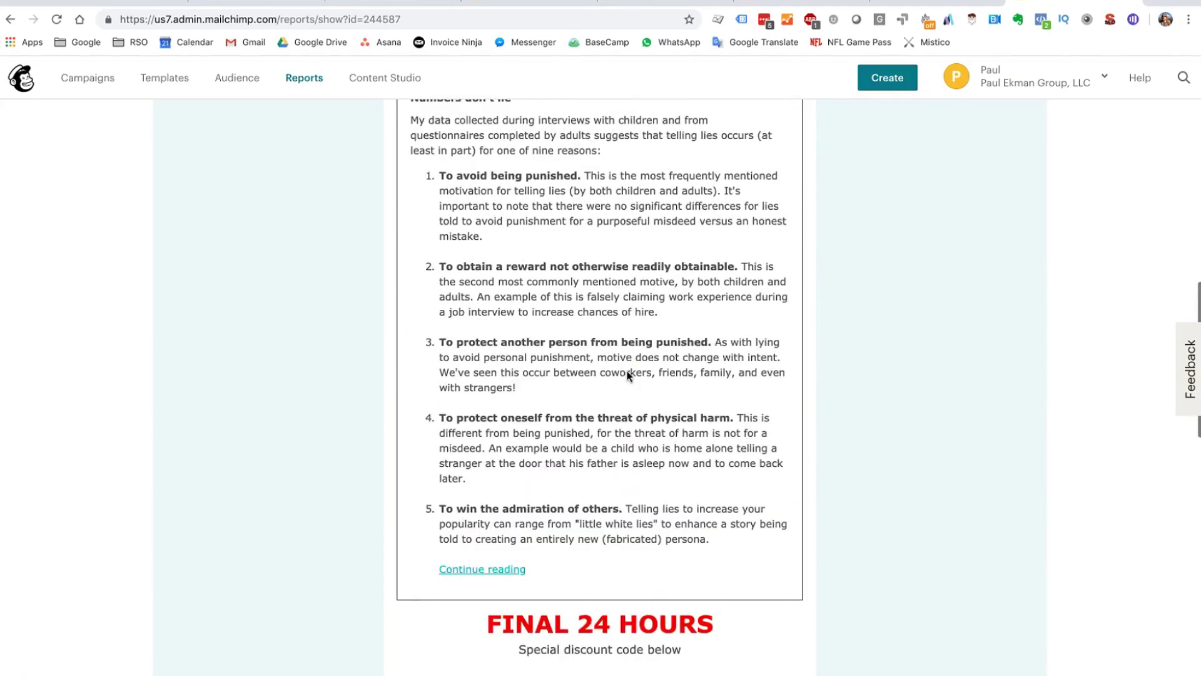
scroll(626, 374, down, 4)
scroll(627, 374, up, 10)
scroll(627, 375, down, 4)
scroll(617, 415, up, 2)
scroll(612, 426, down, 1)
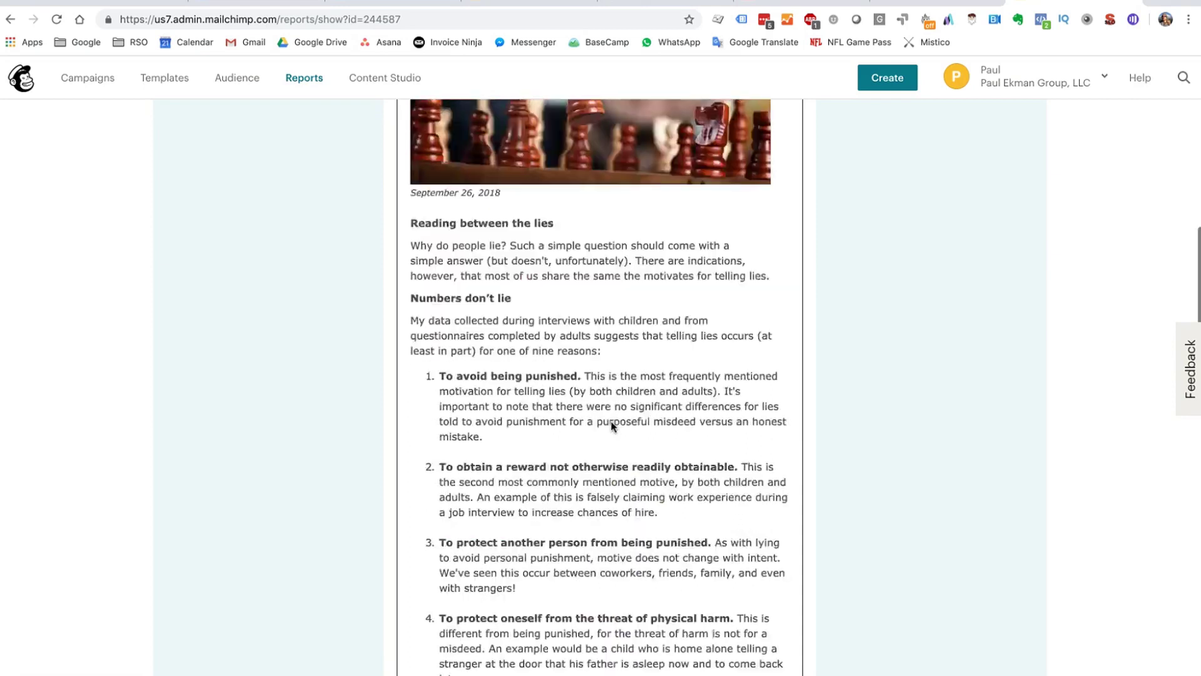
- Examine the discount code offer, the workshop and training sections and the social links in the rest of the email
scroll(610, 438, down, 6)
double_click(593, 482)
scroll(600, 547, down, 5)
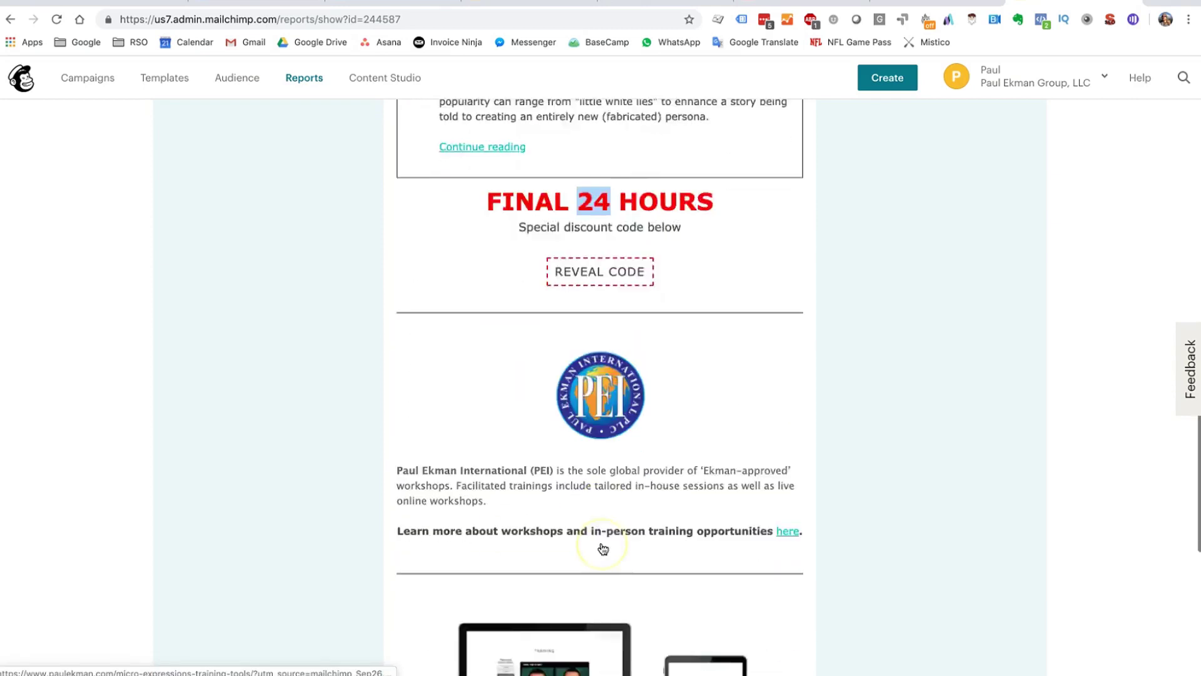
scroll(603, 549, down, 7)
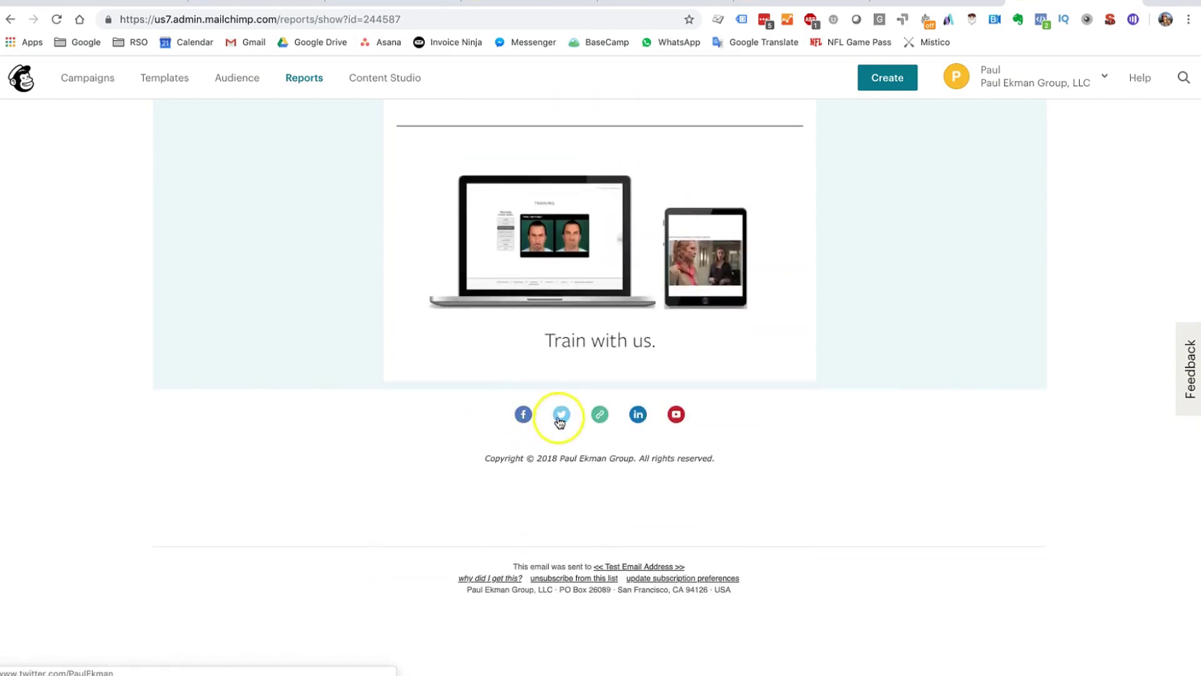
scroll(737, 522, up, 9)
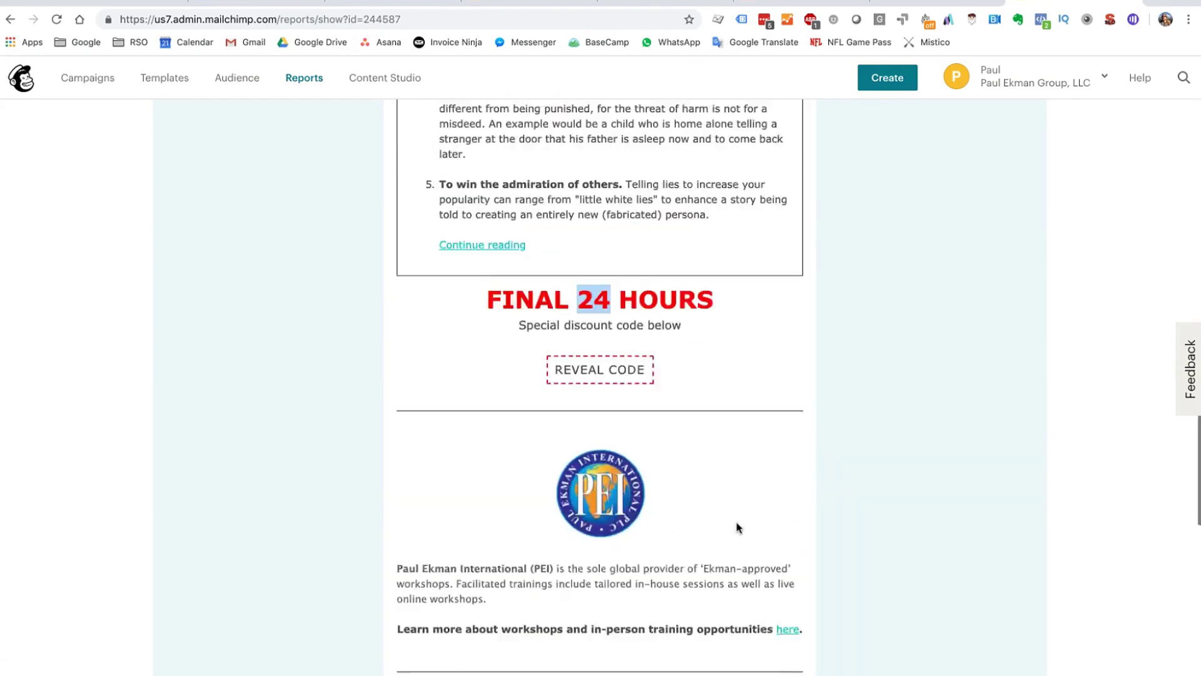
scroll(737, 526, up, 15)
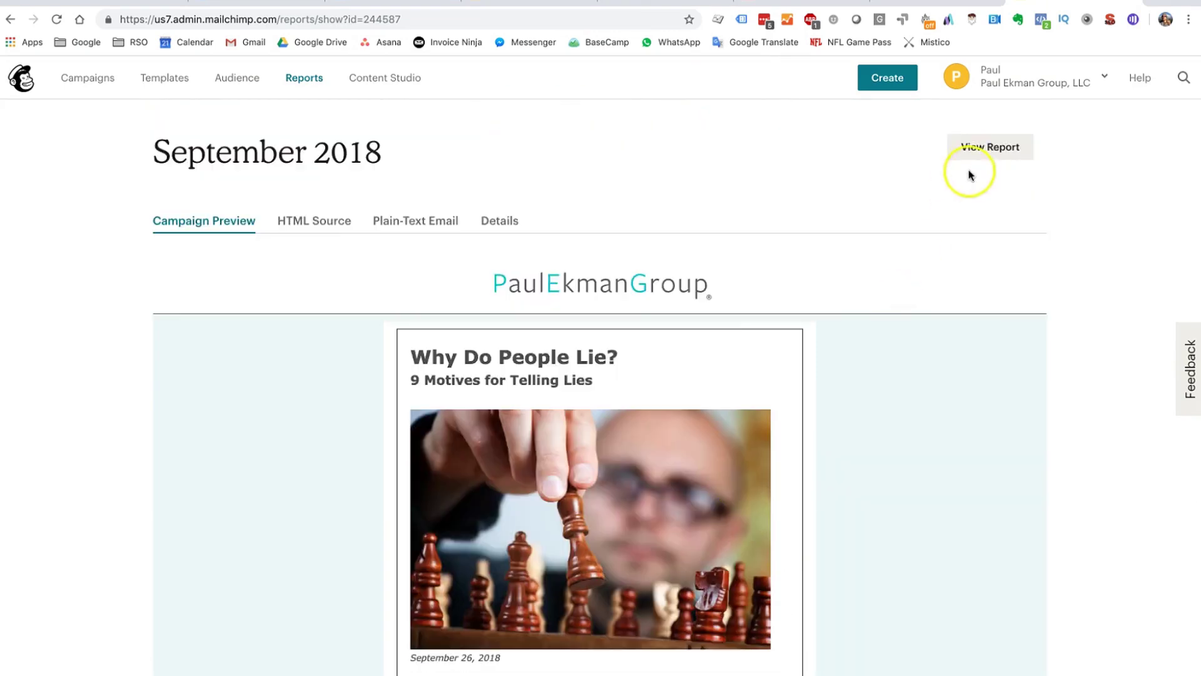
- Return to the September 2018 report and examine its open and click rates, bounces, unsubscribes and abuse reports
click(979, 148)
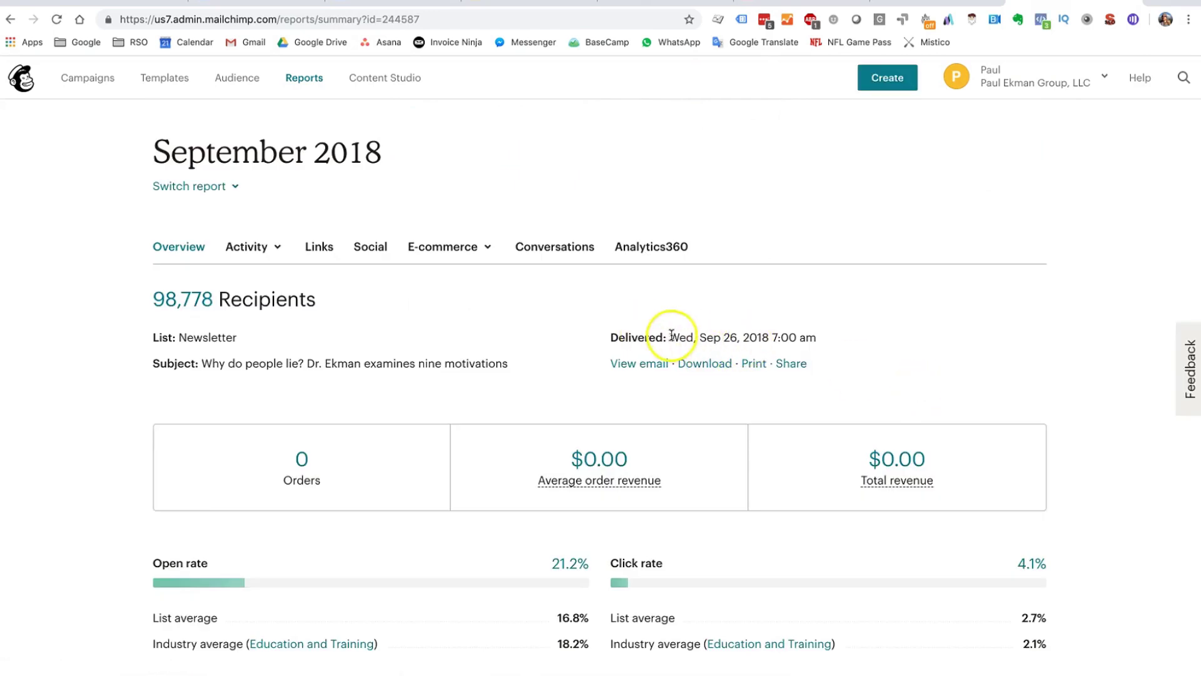
scroll(839, 383, down, 4)
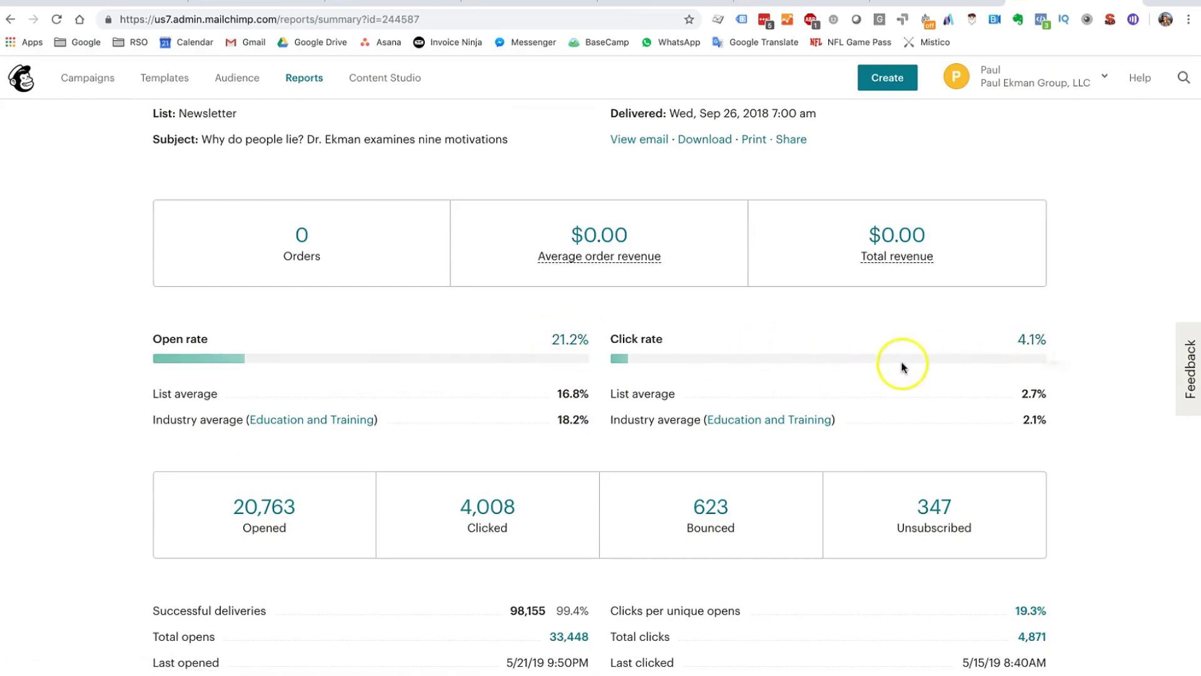
scroll(665, 389, up, 5)
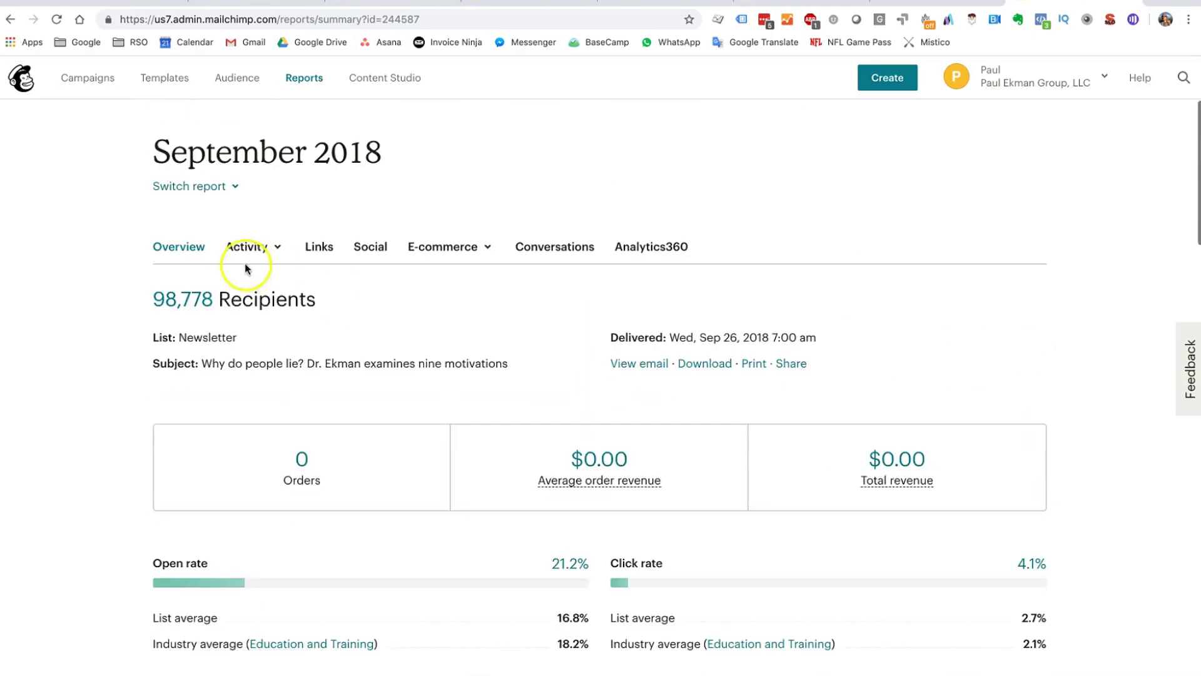
scroll(206, 335, down, 5)
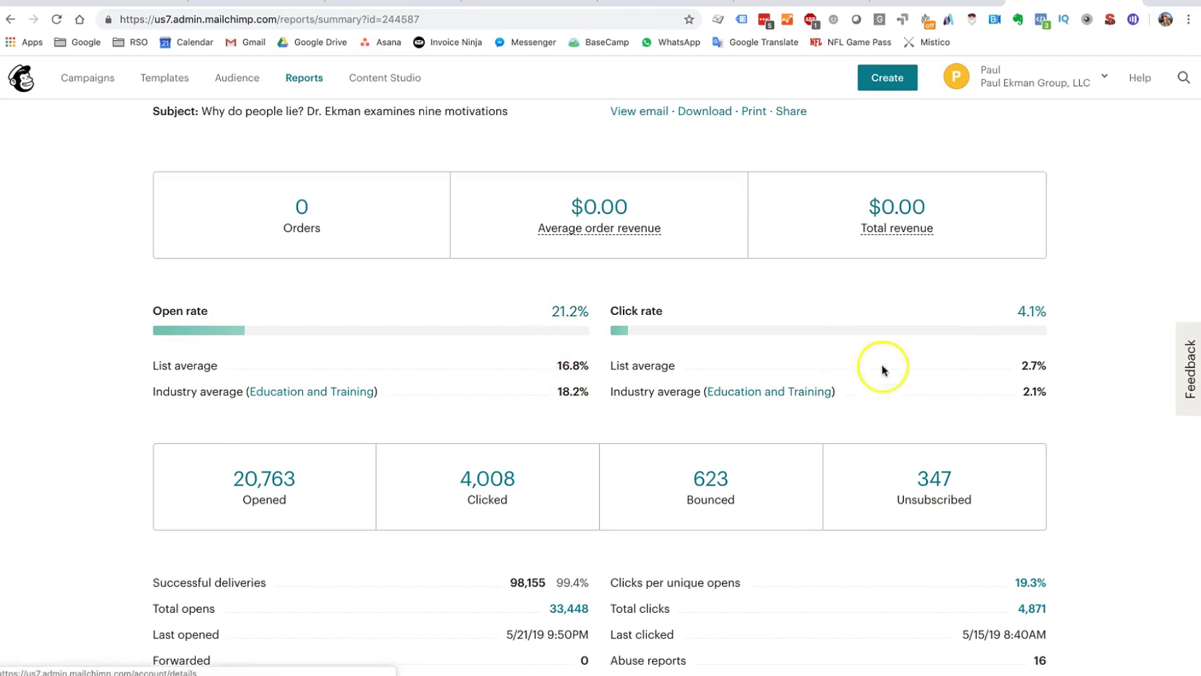
scroll(899, 431, down, 2)
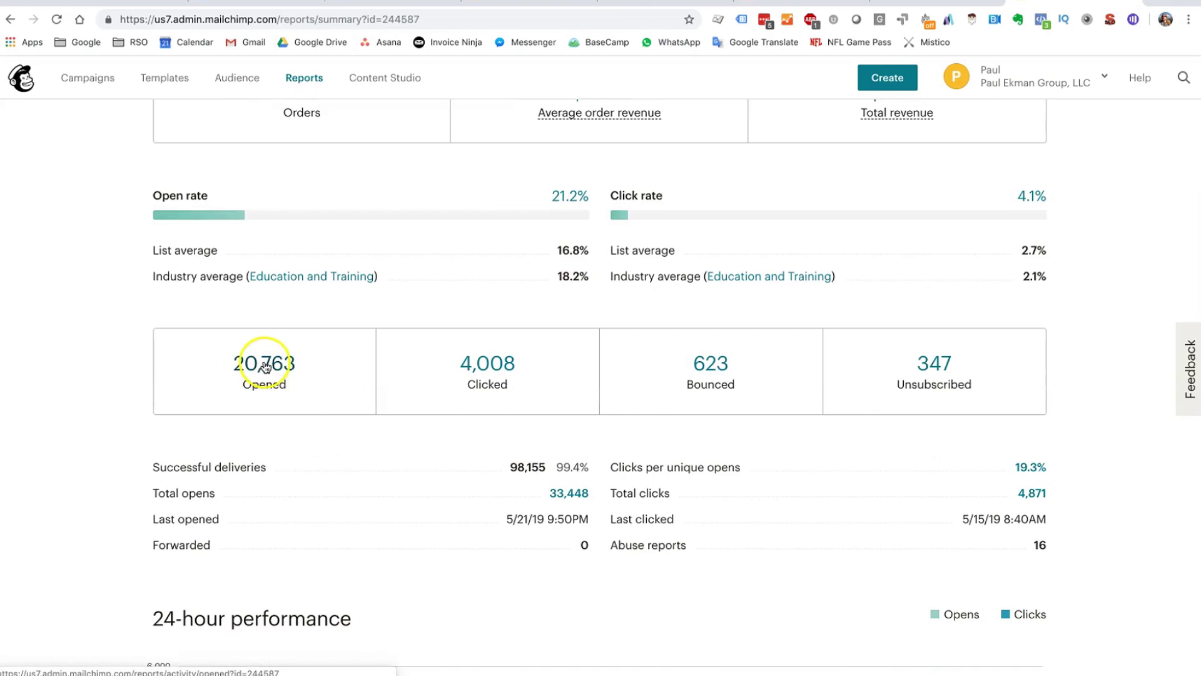
click(741, 387)
drag(647, 545, 679, 546)
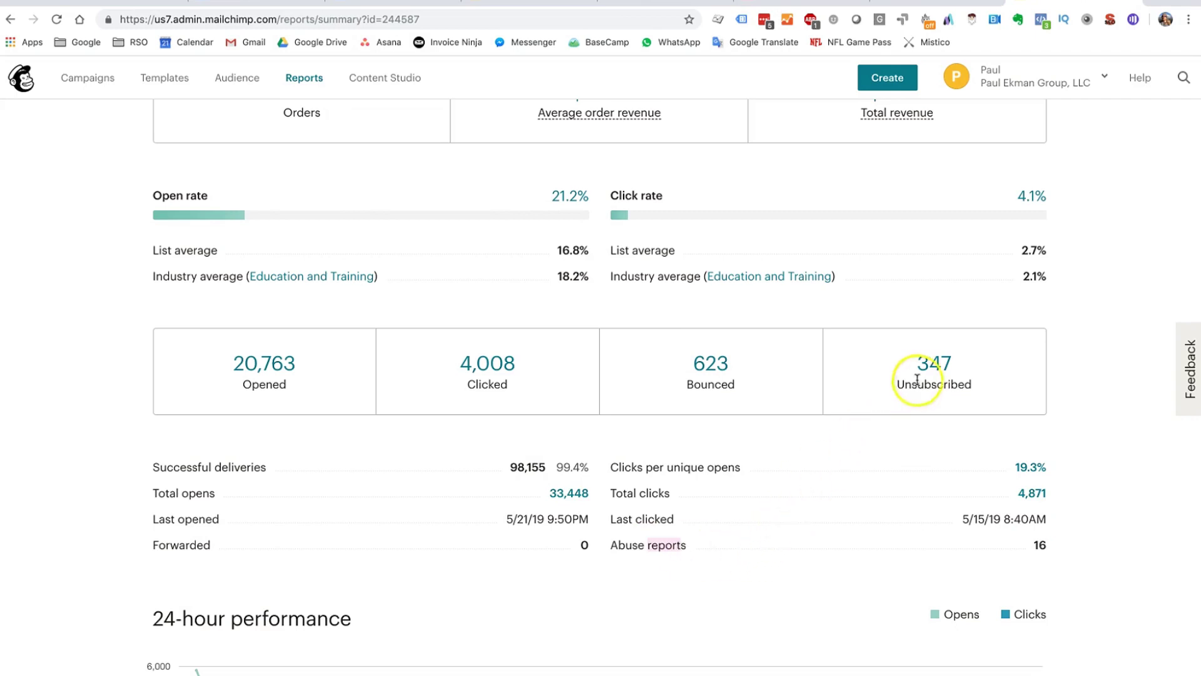
click(1044, 546)
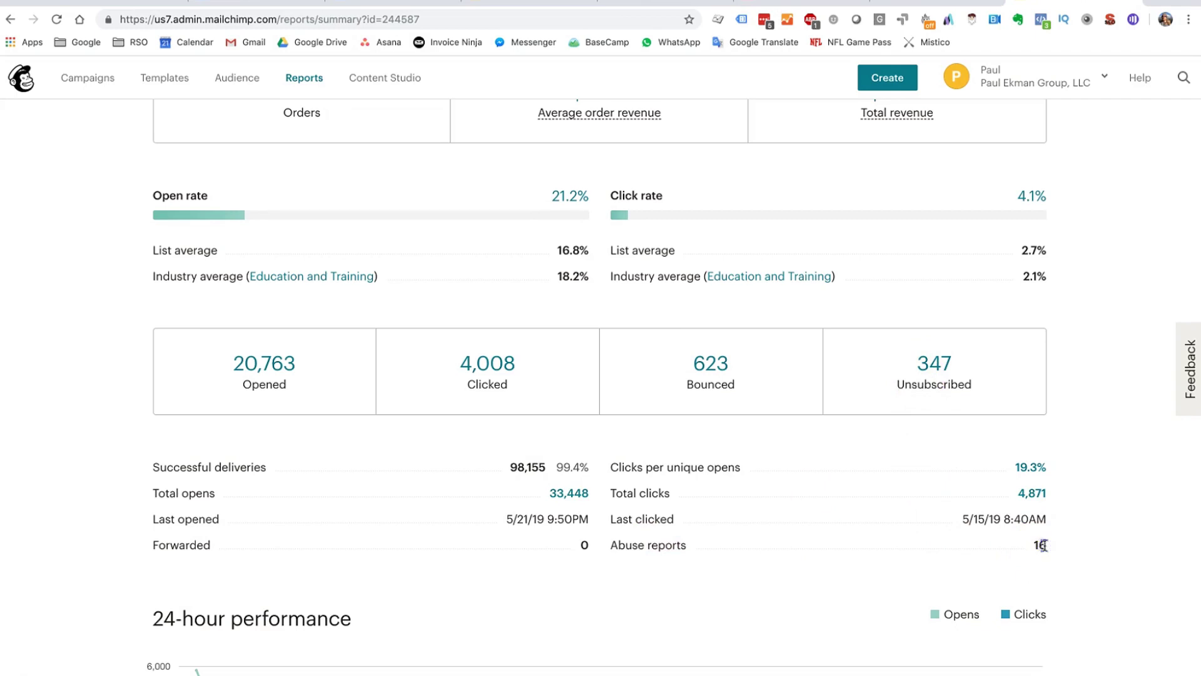
- Examine the report's 24-hour performance chart and its top links clicked, comparing them with the overall click figures
scroll(1042, 544, down, 1)
scroll(1043, 545, down, 6)
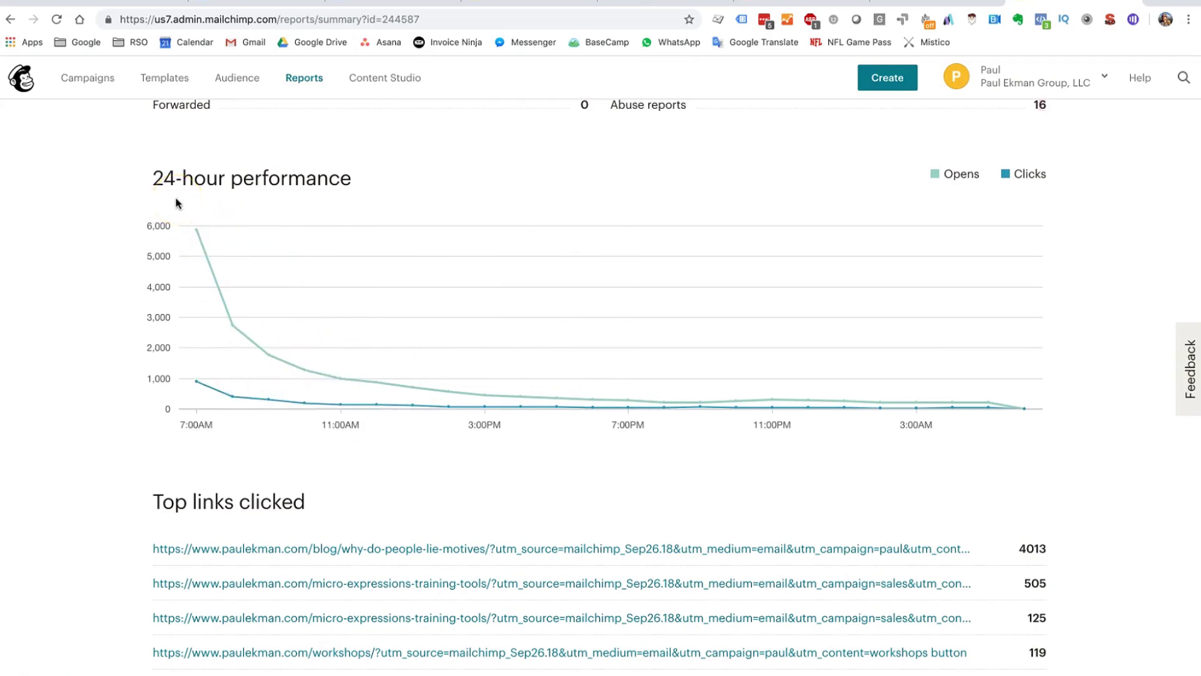
mouse_move(192, 232)
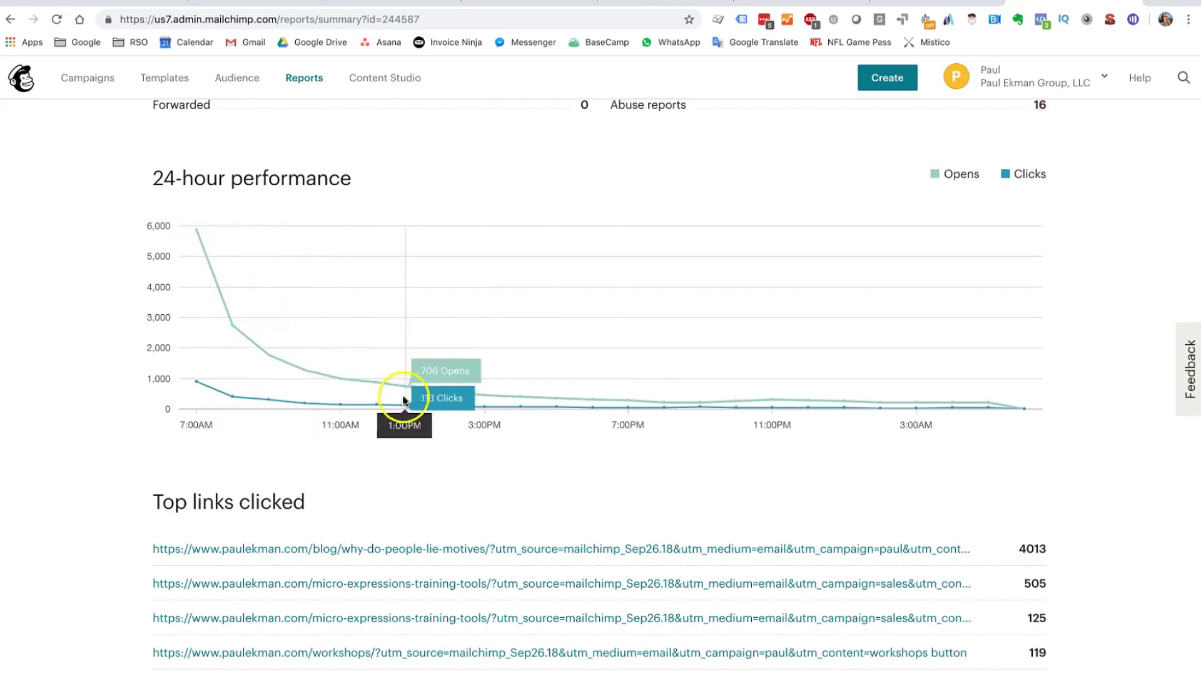
scroll(397, 397, down, 3)
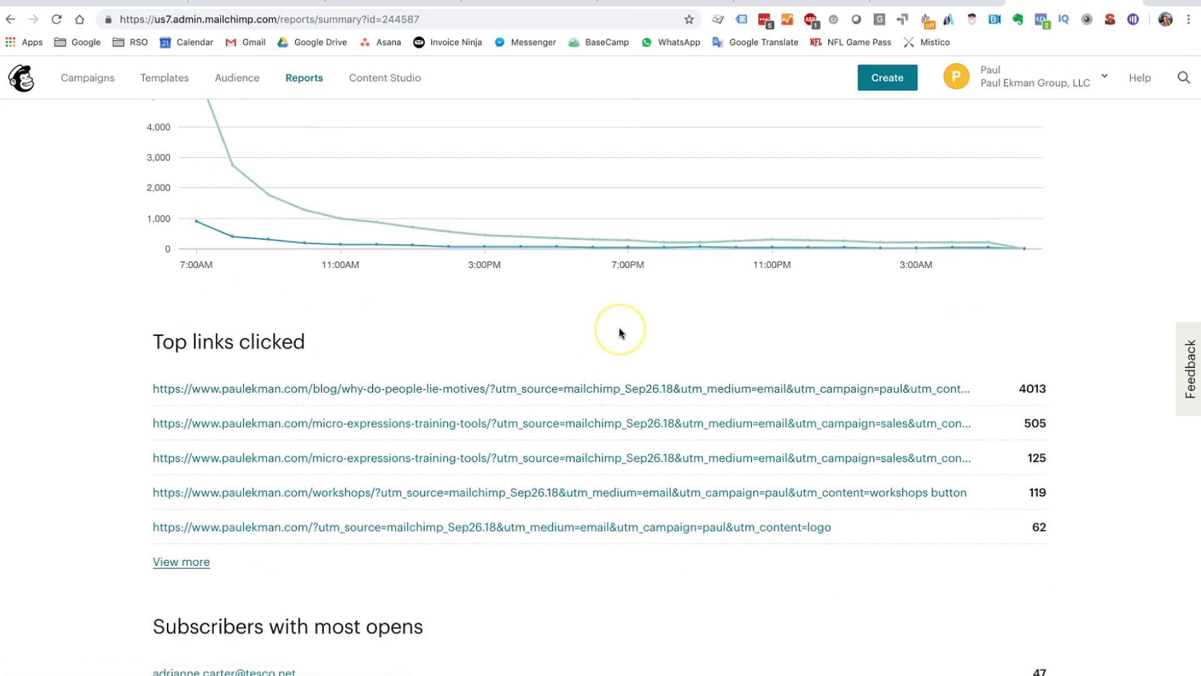
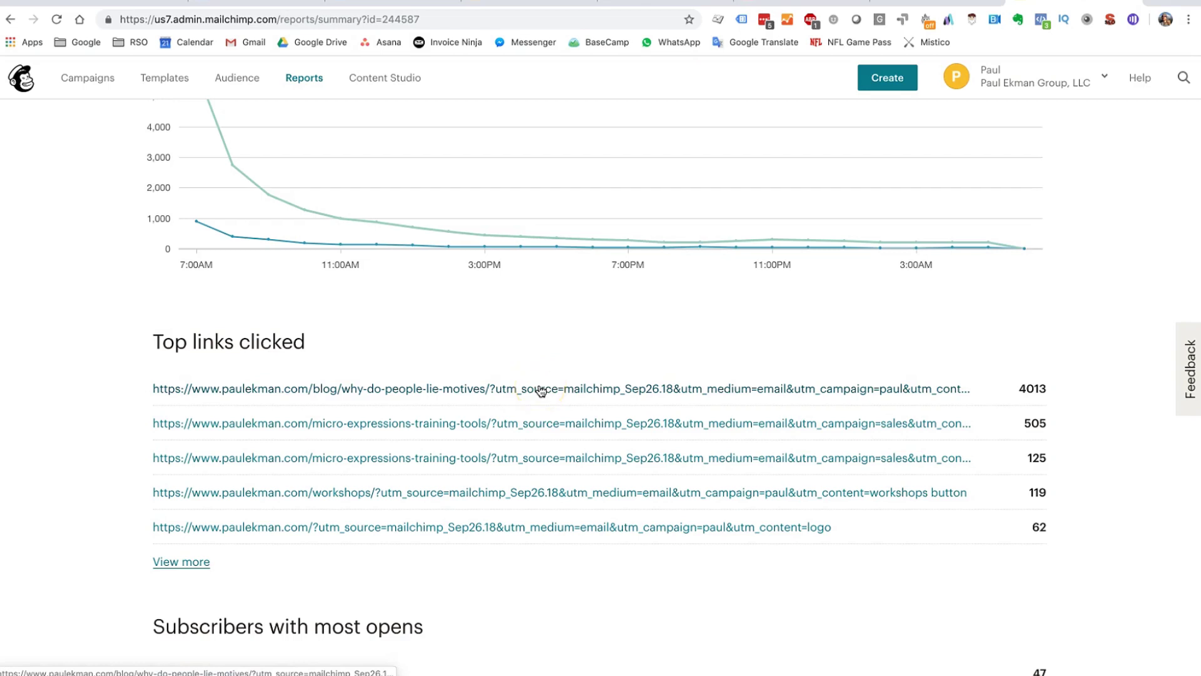
scroll(366, 584, up, 9)
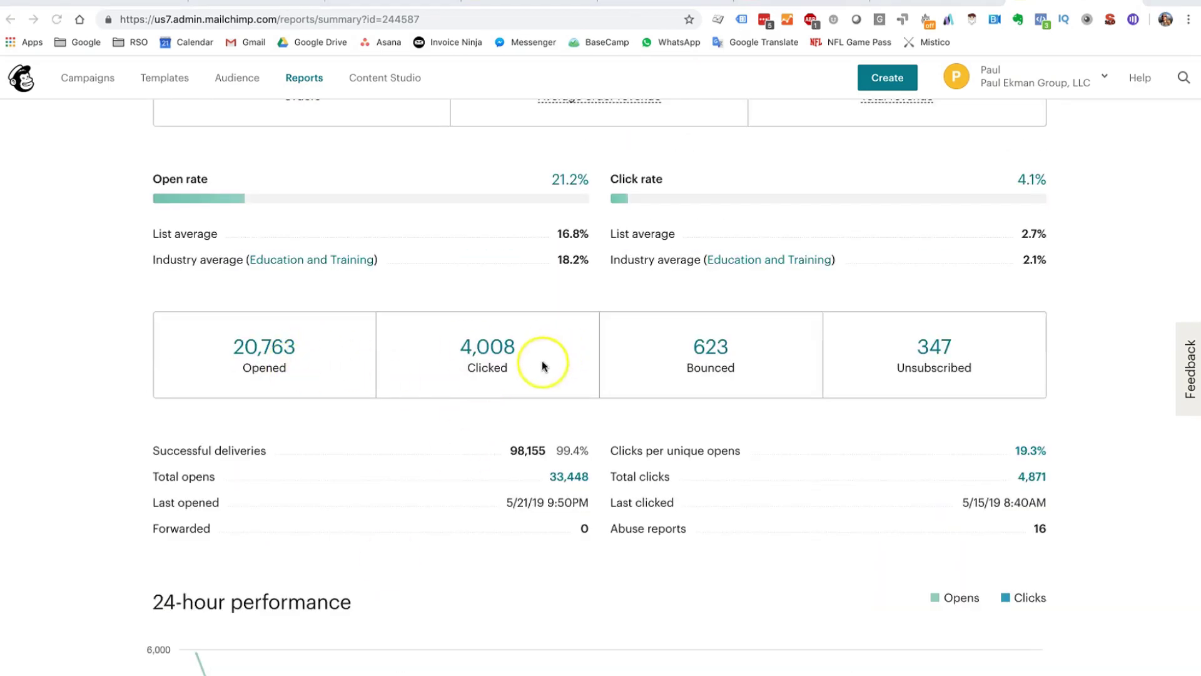
scroll(653, 504, down, 8)
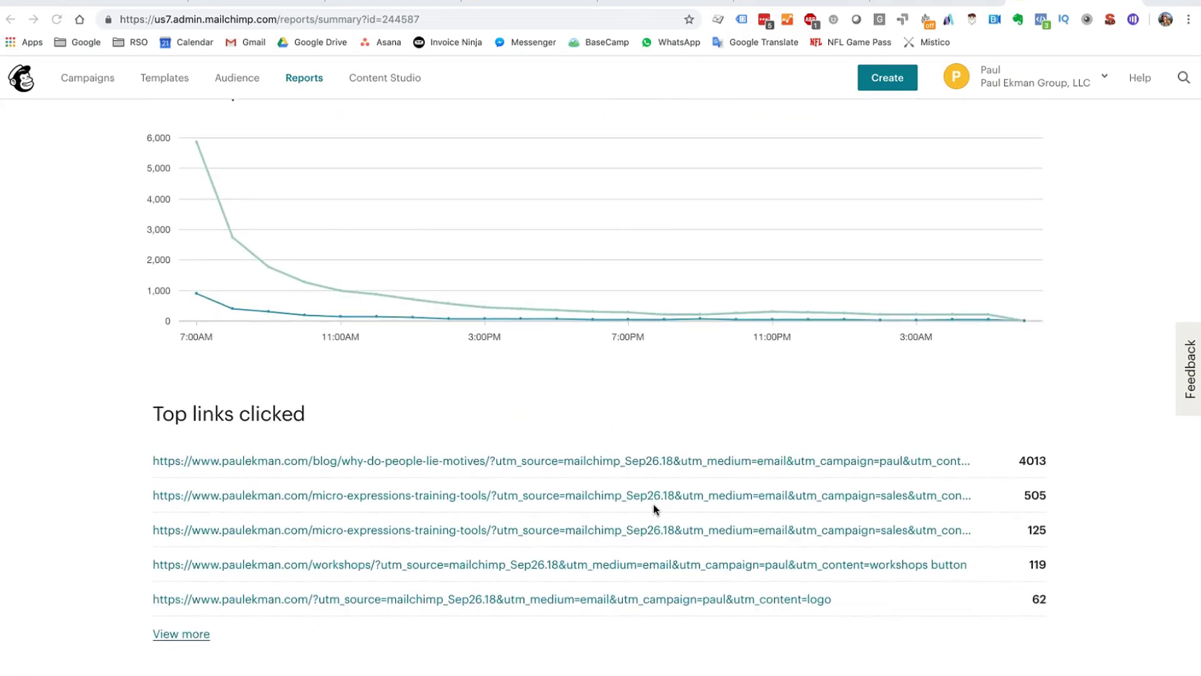
click(720, 431)
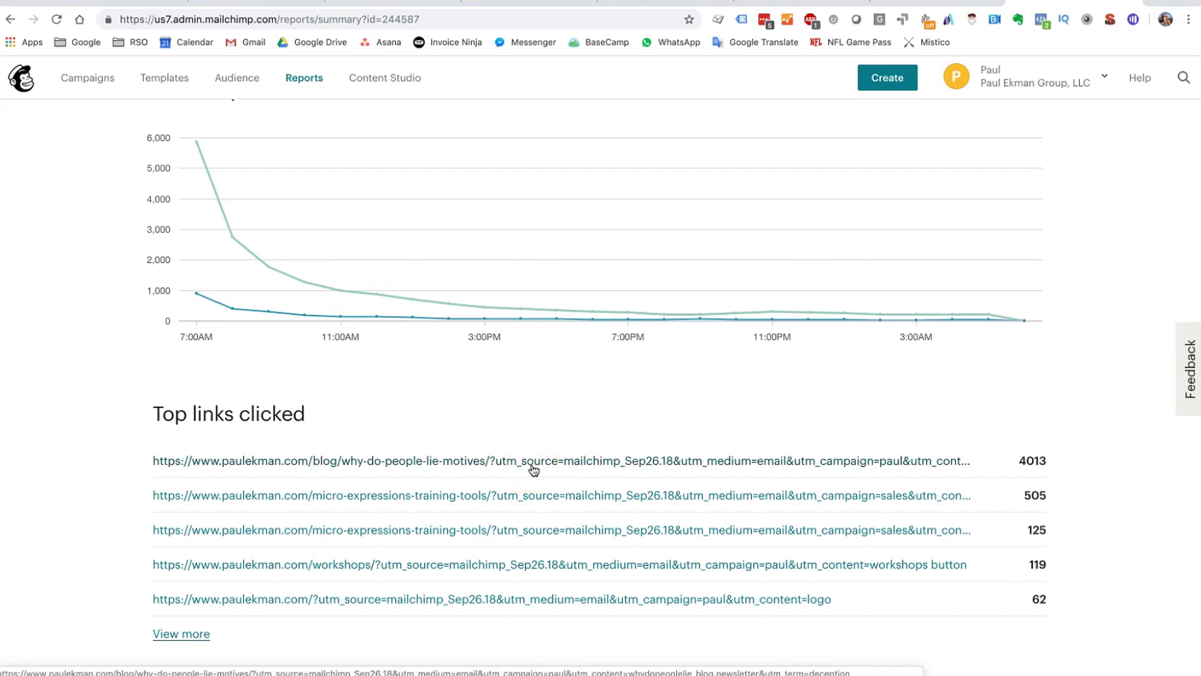
- Search Google for "url builder" in a new browser tab and open the Google Analytics Campaign URL Builder
click(1156, 2)
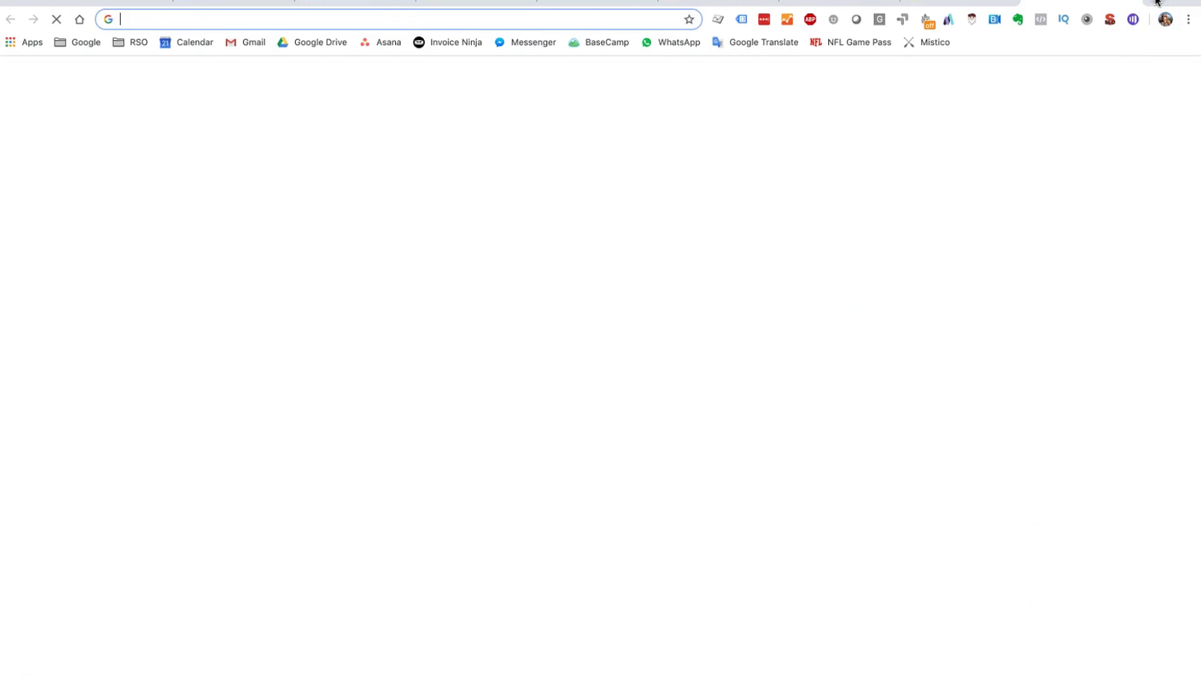
text(url )
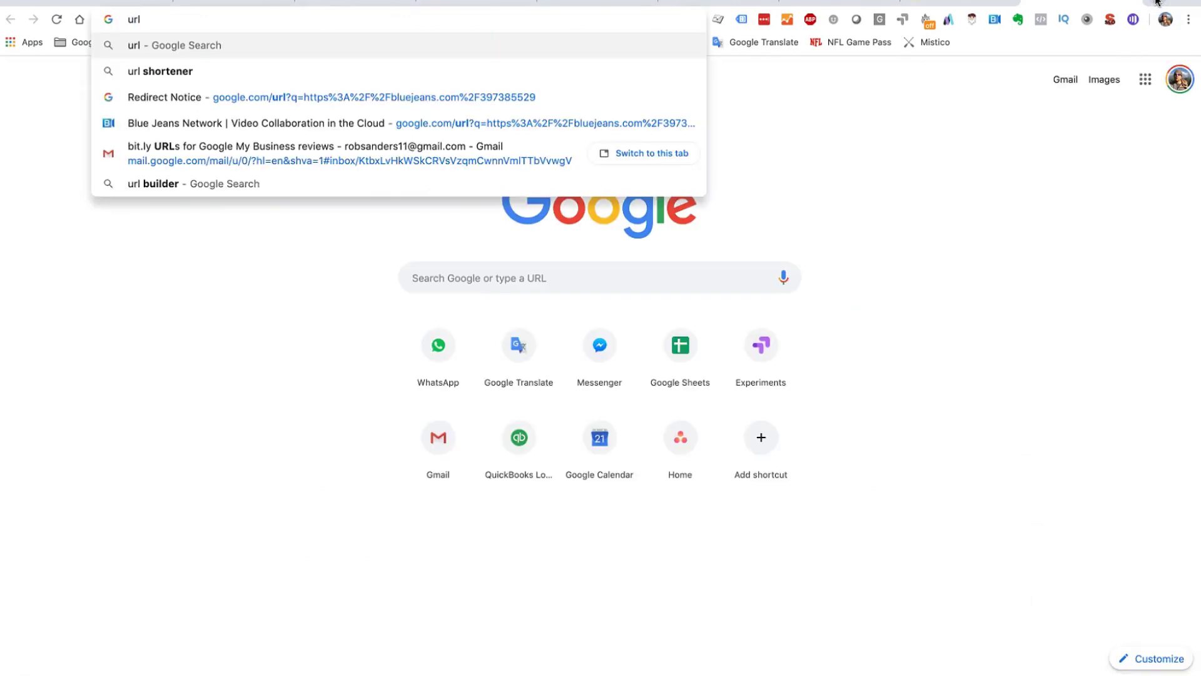
text(builder)
key(Return)
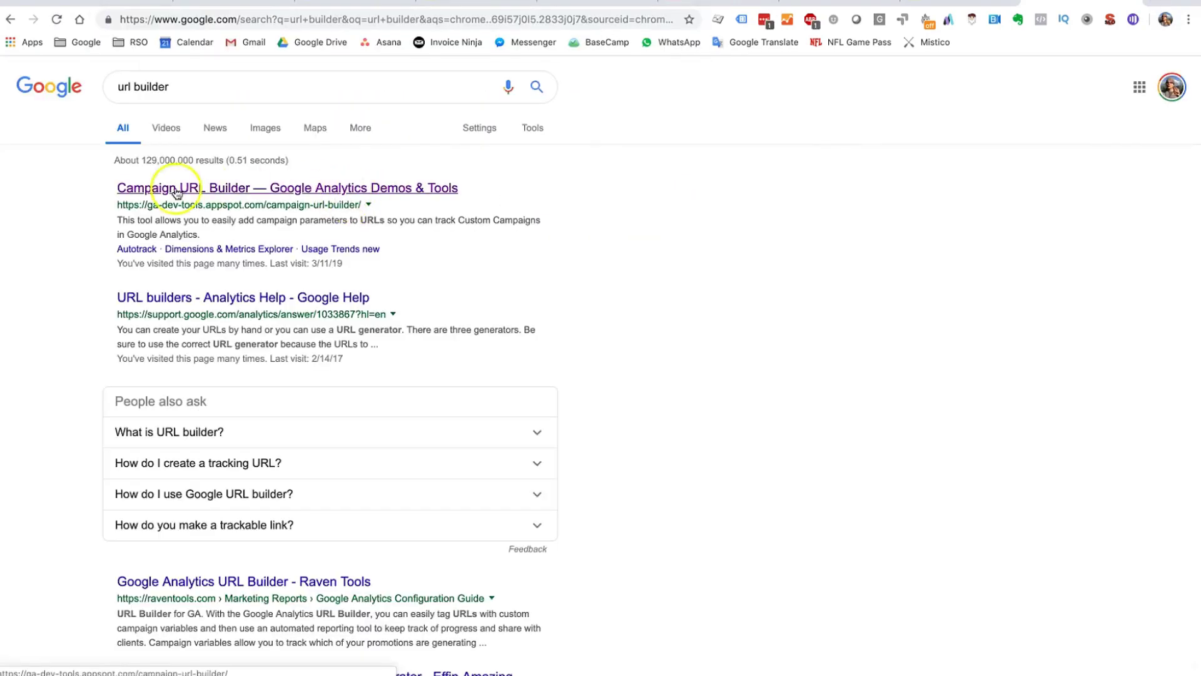
click(188, 193)
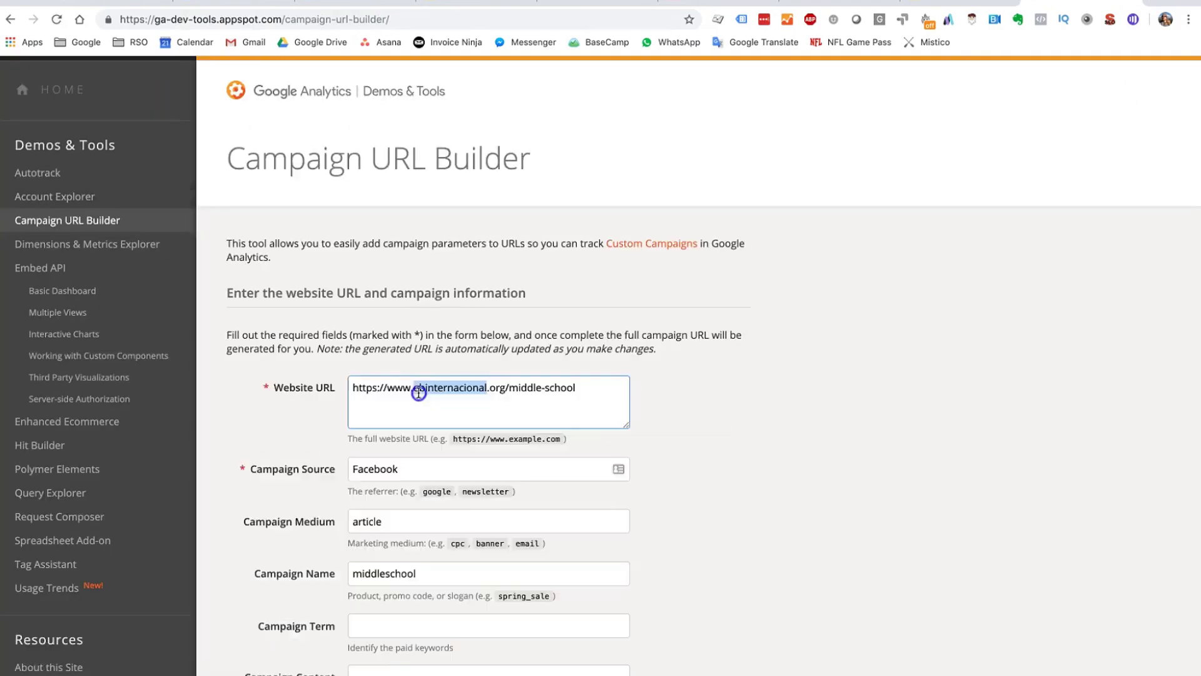
triple_click(417, 390)
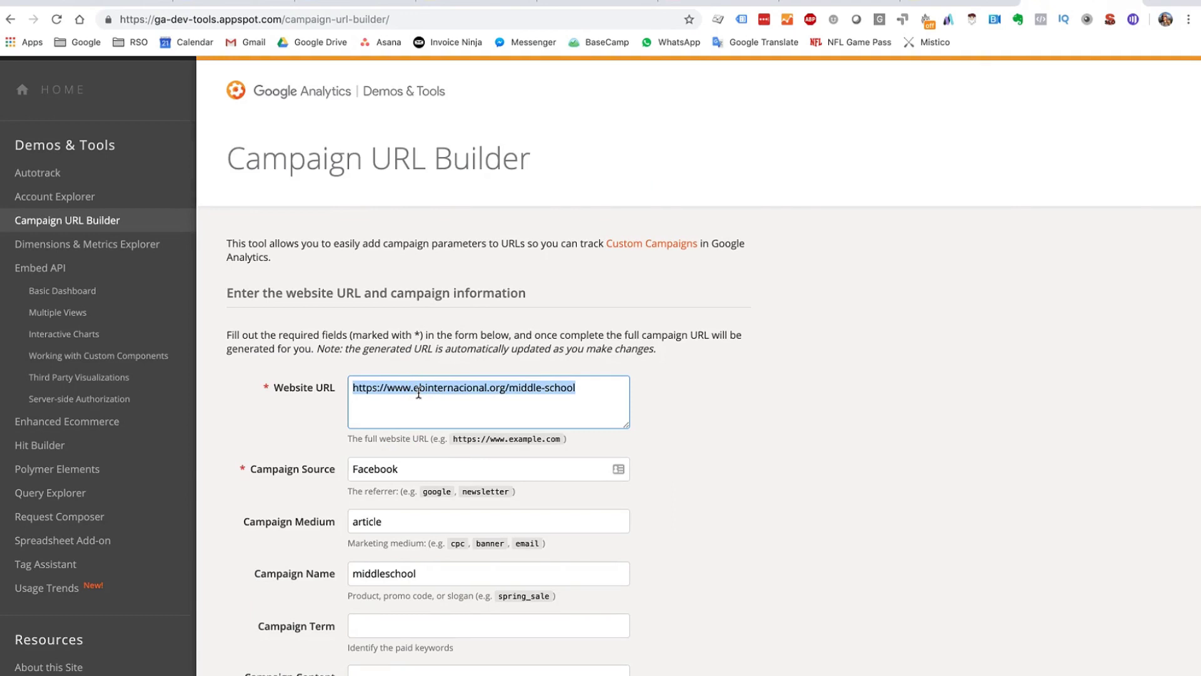
click(943, 2)
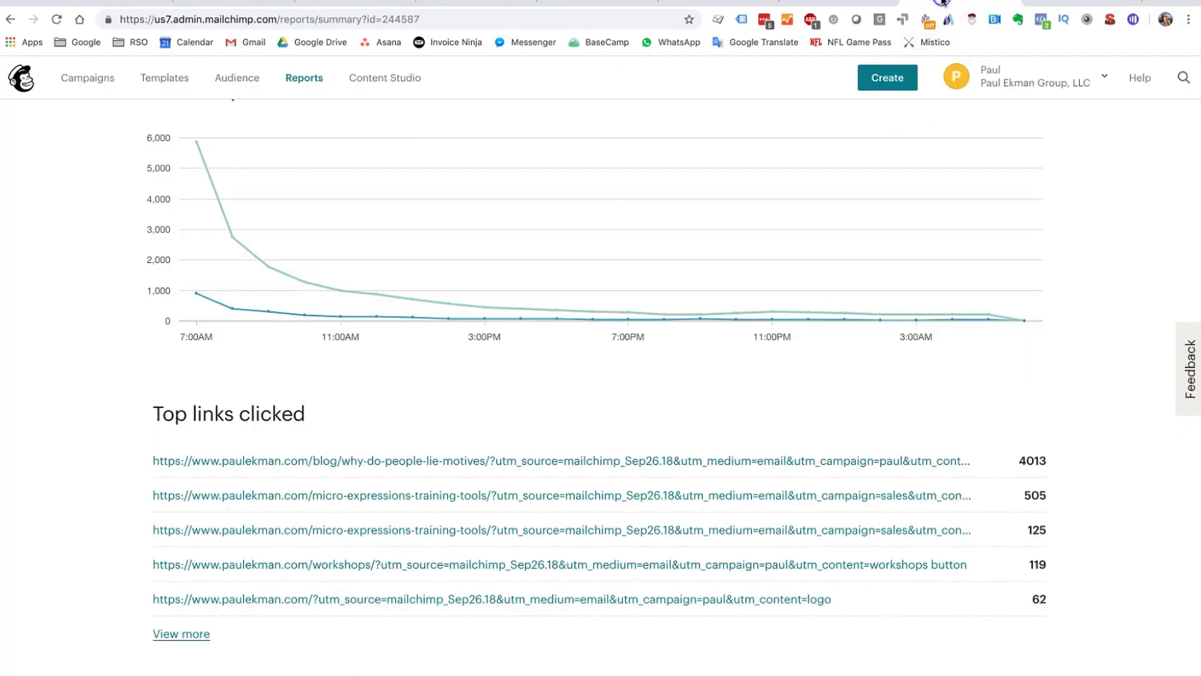
click(367, 470)
drag(366, 470, 489, 458)
key(ctrl+c)
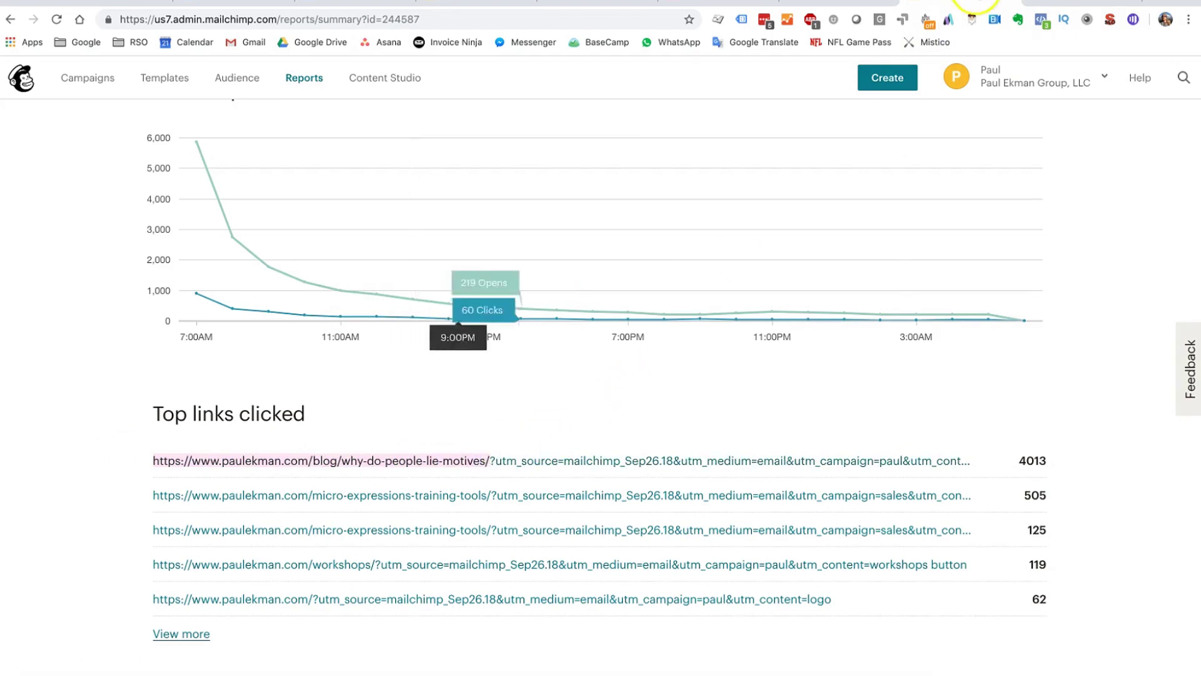
click(1057, 2)
key(ctrl+v)
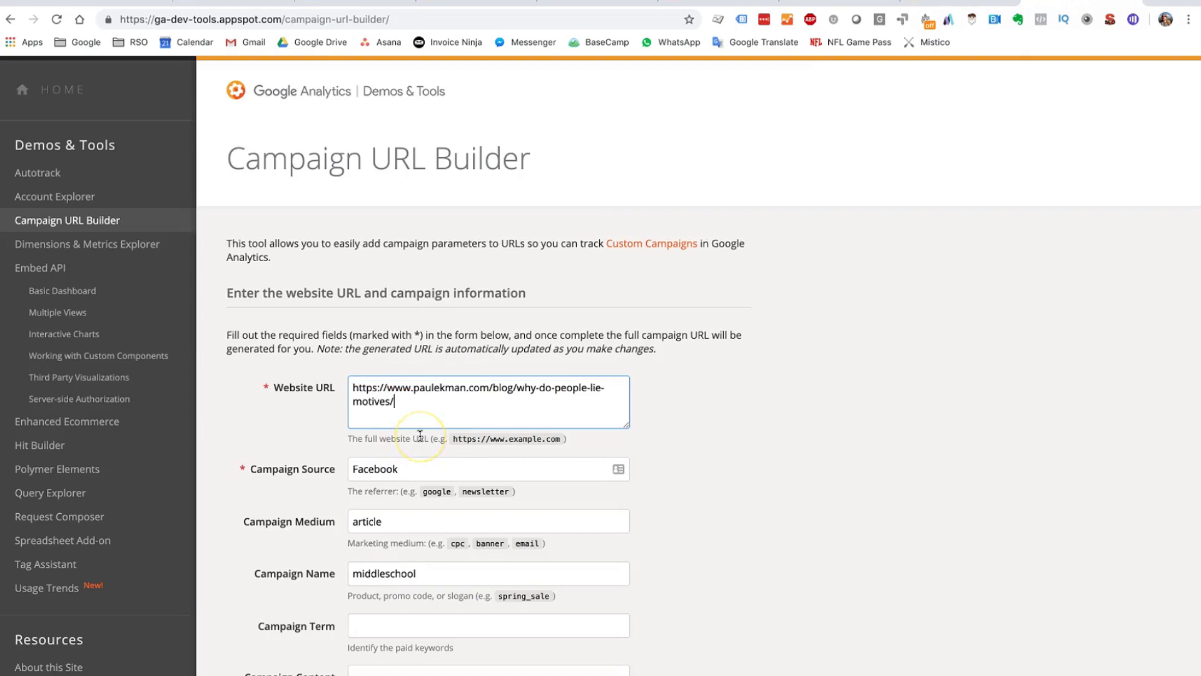
- Set the campaign source to mailchimp and the campaign medium to email
double_click(406, 473)
text(mailchimp)
double_click(410, 510)
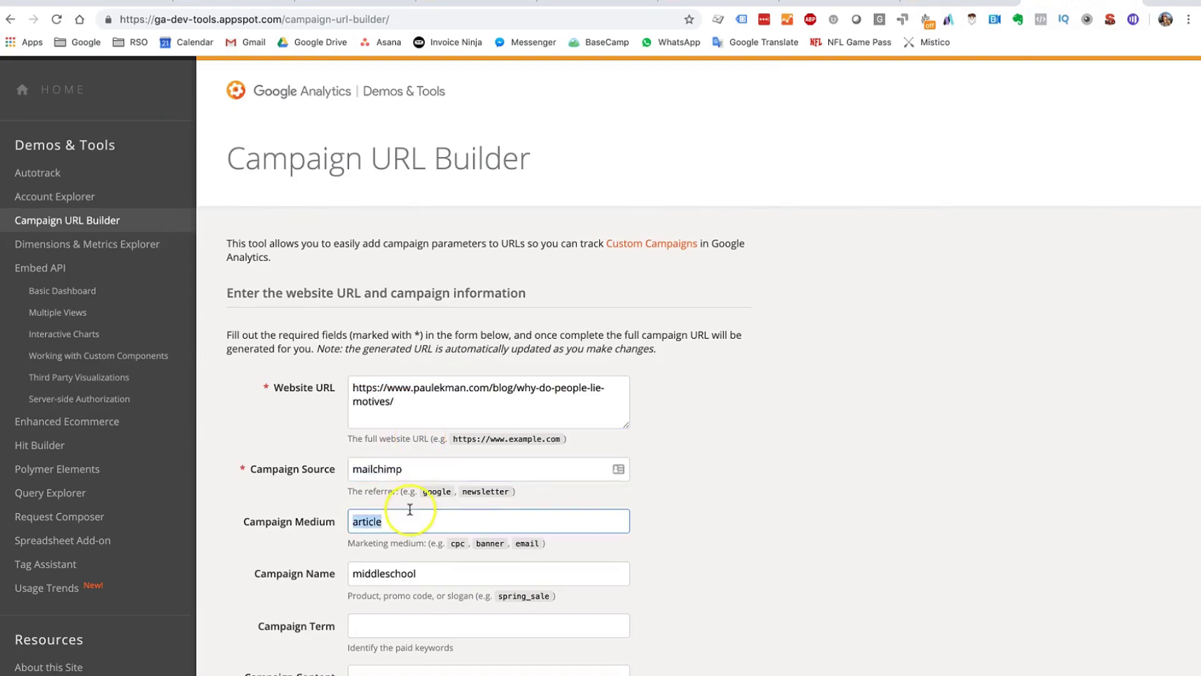
text(email)
click(407, 471)
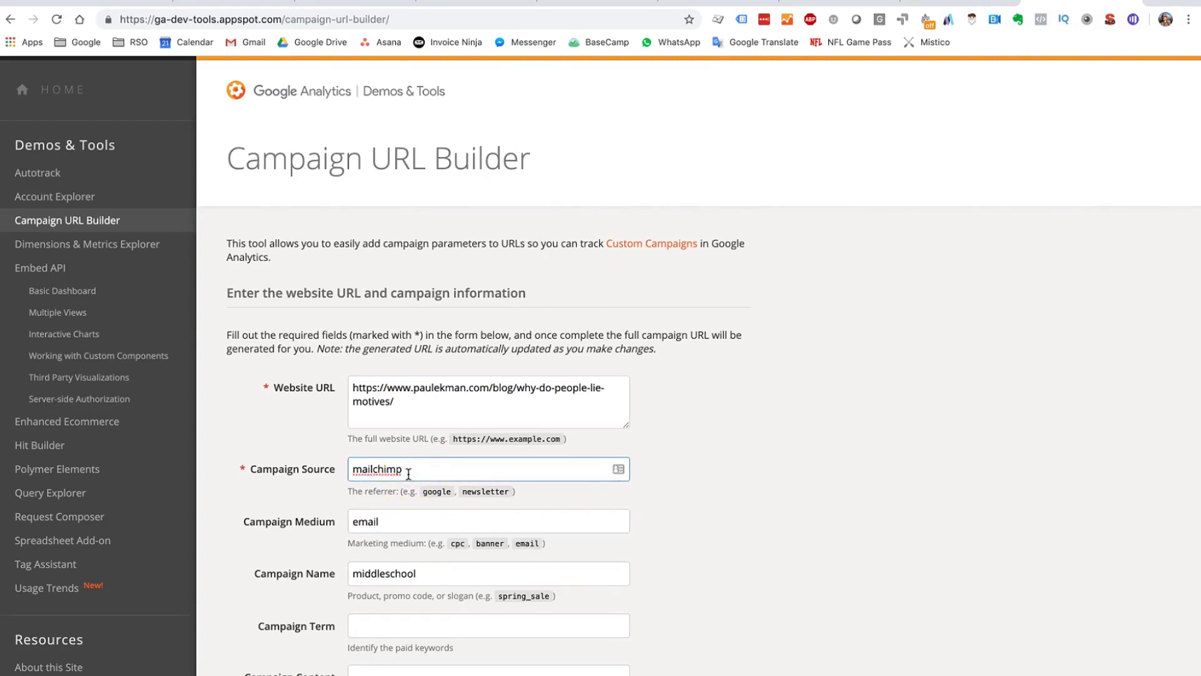
click(400, 519)
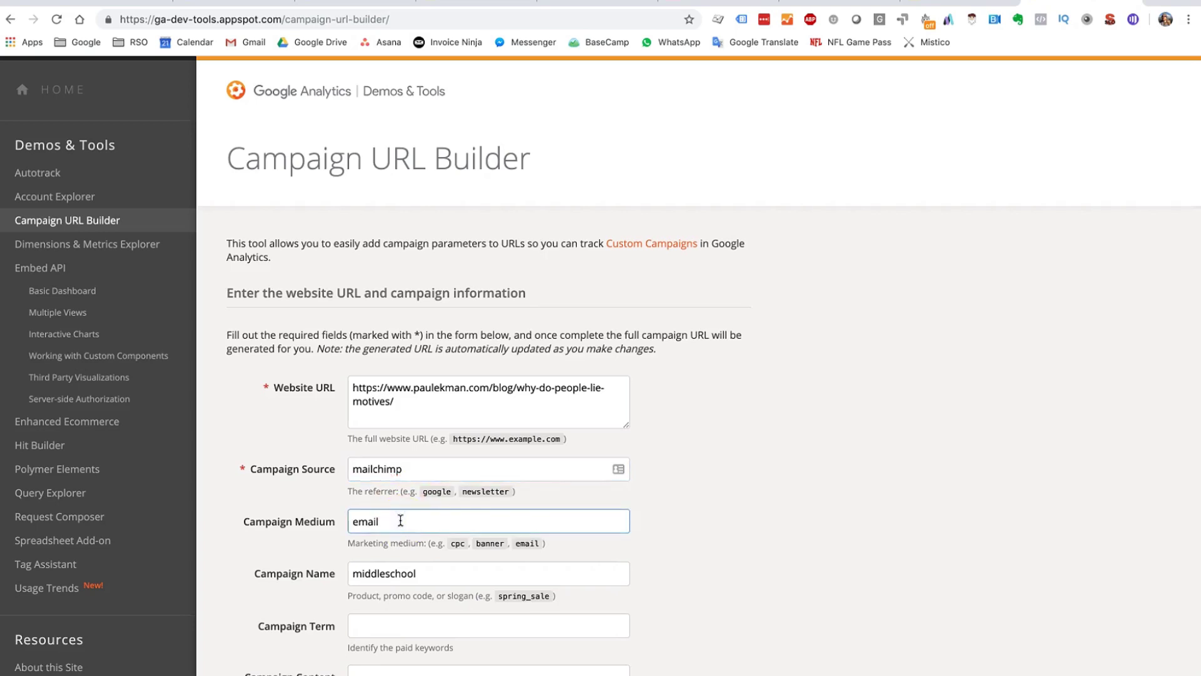
- Replace the campaign name with summer_promo
double_click(407, 573)
key(BackSpace)
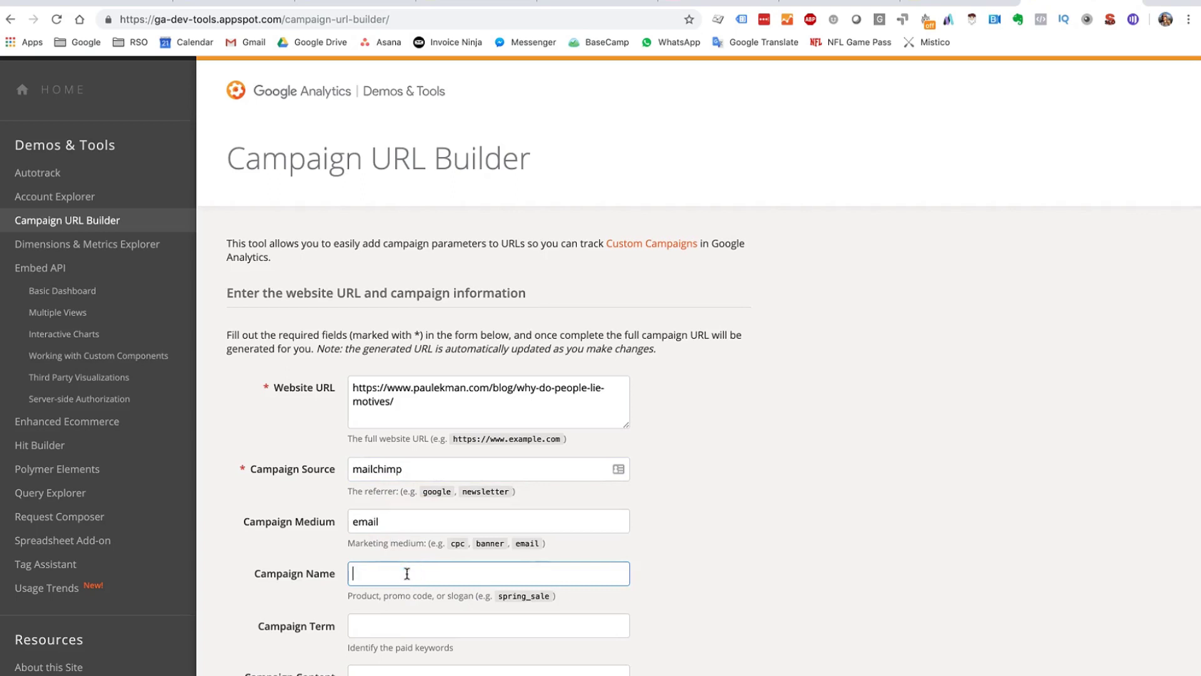
text(summer_promo)
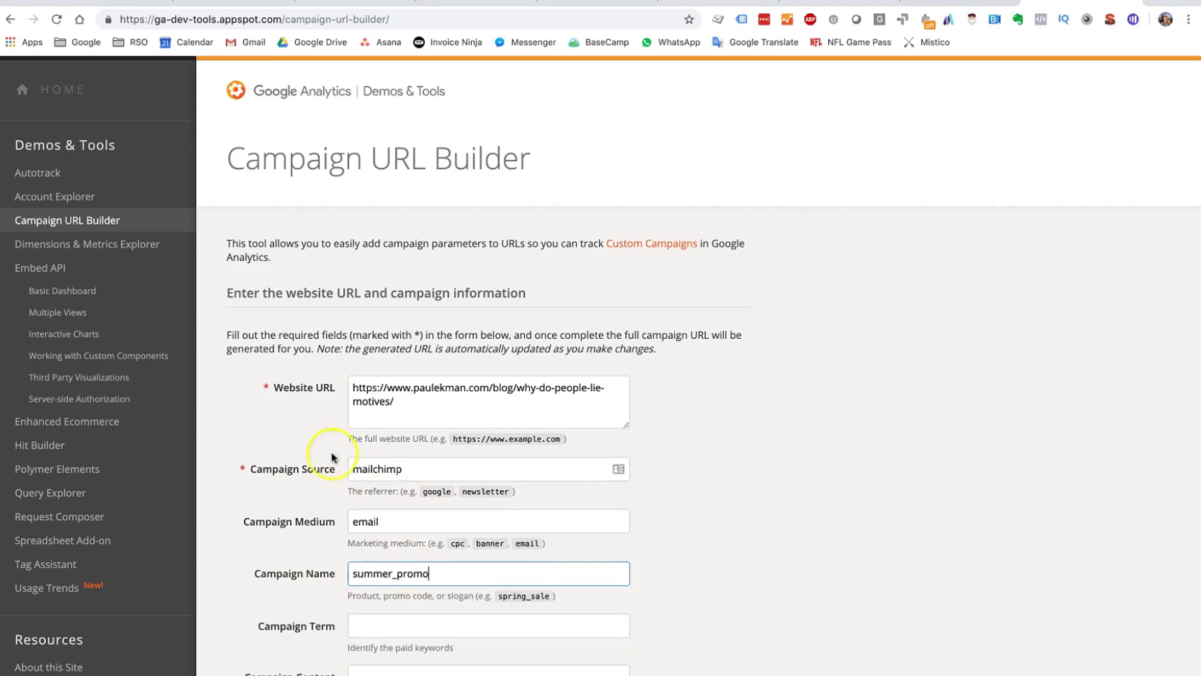
scroll(397, 405, down, 3)
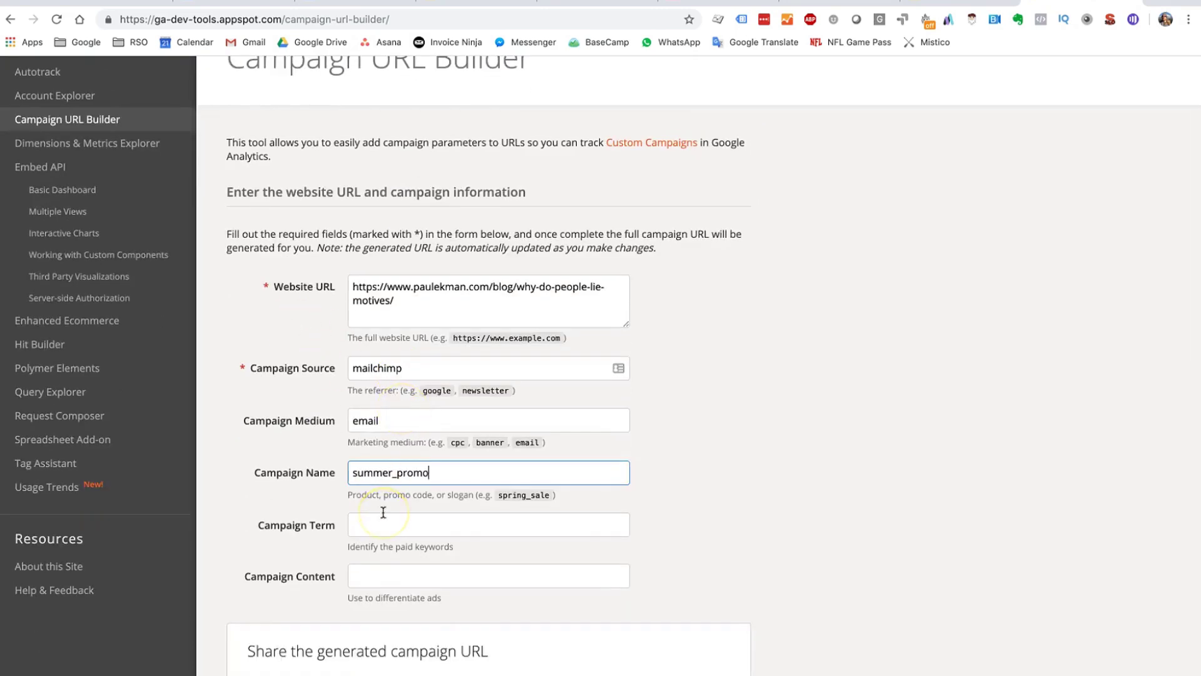
click(291, 285)
double_click(292, 286)
triple_click(313, 368)
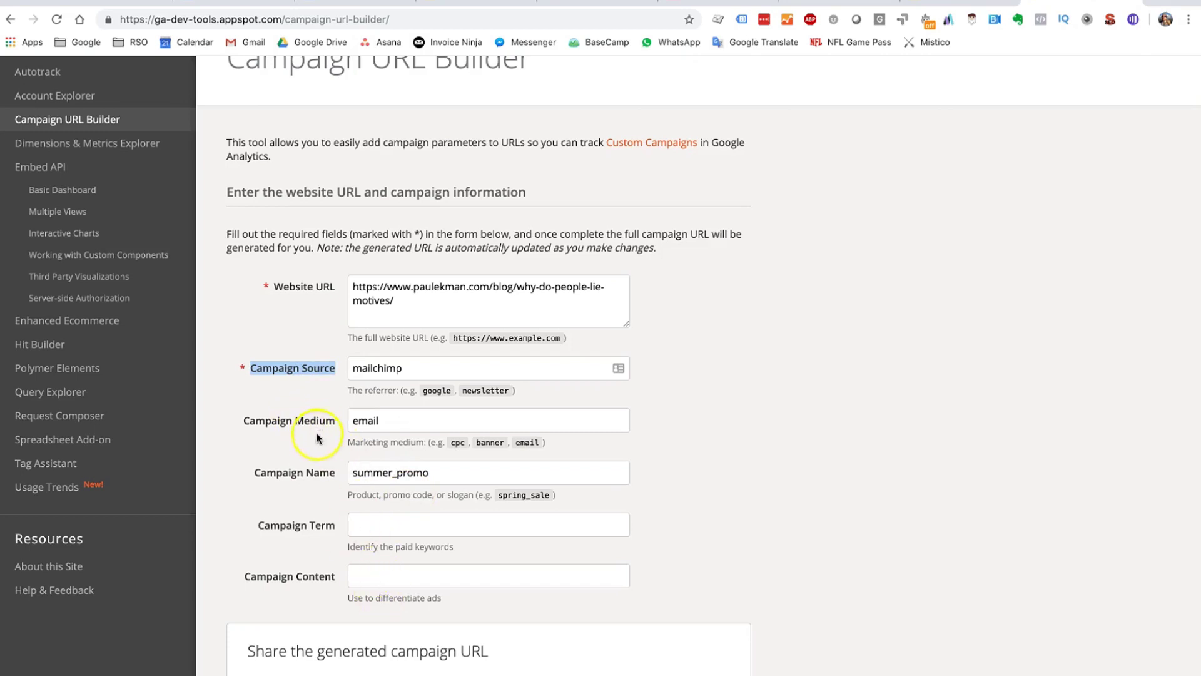
click(389, 573)
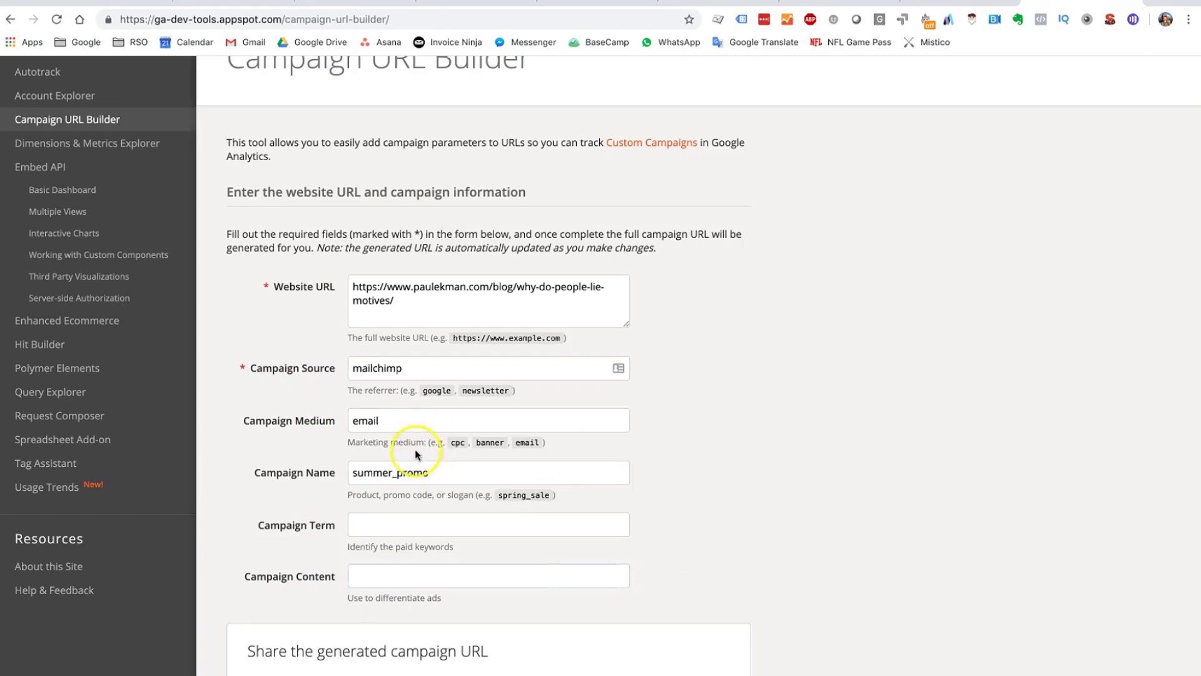
click(365, 579)
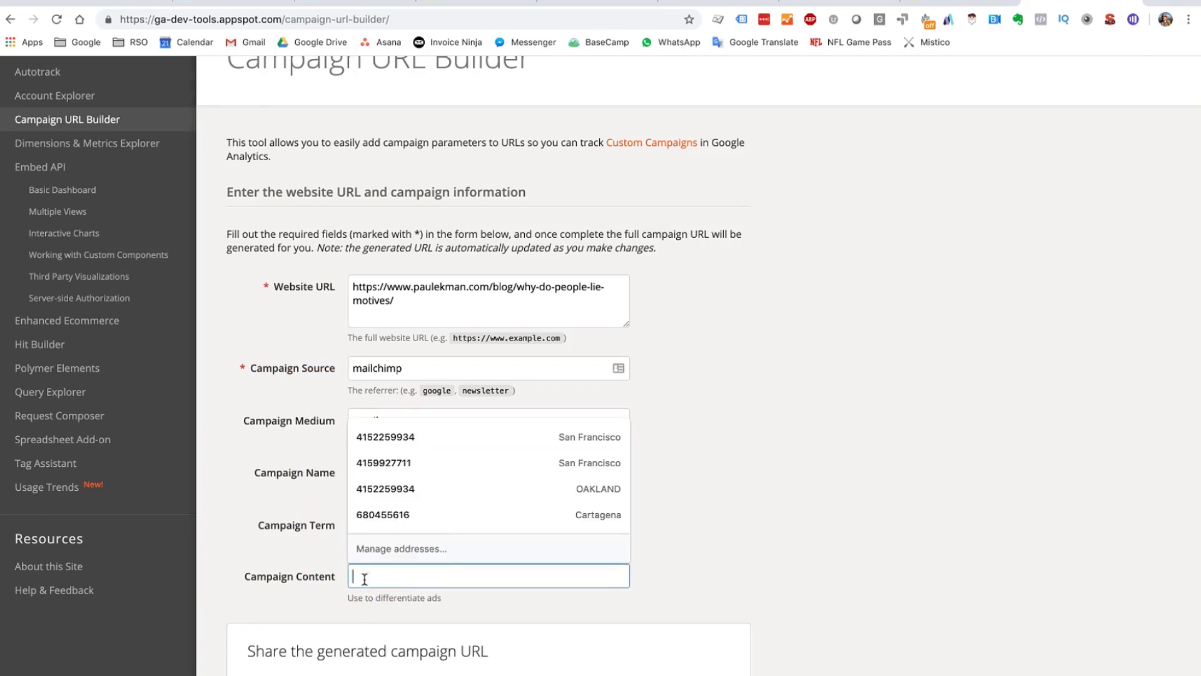
click(835, 463)
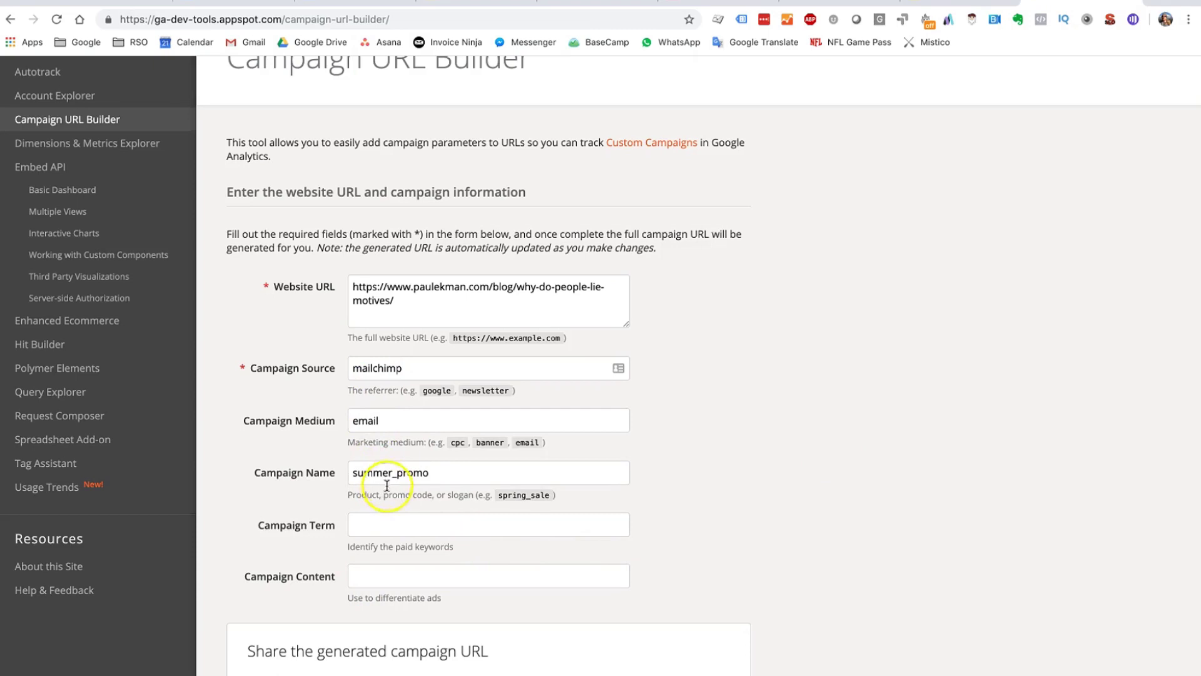
- Set the campaign content to subject_1 in the Campaign URL Builder form
click(381, 568)
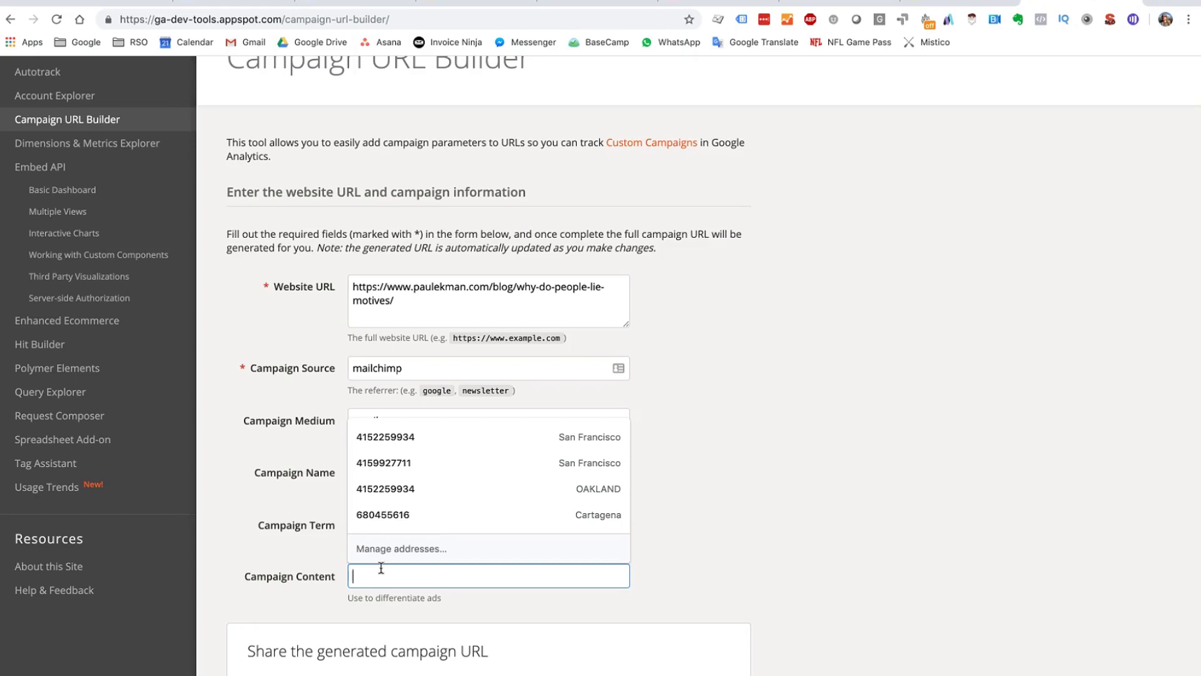
text(subject_1)
scroll(438, 407, down, 3)
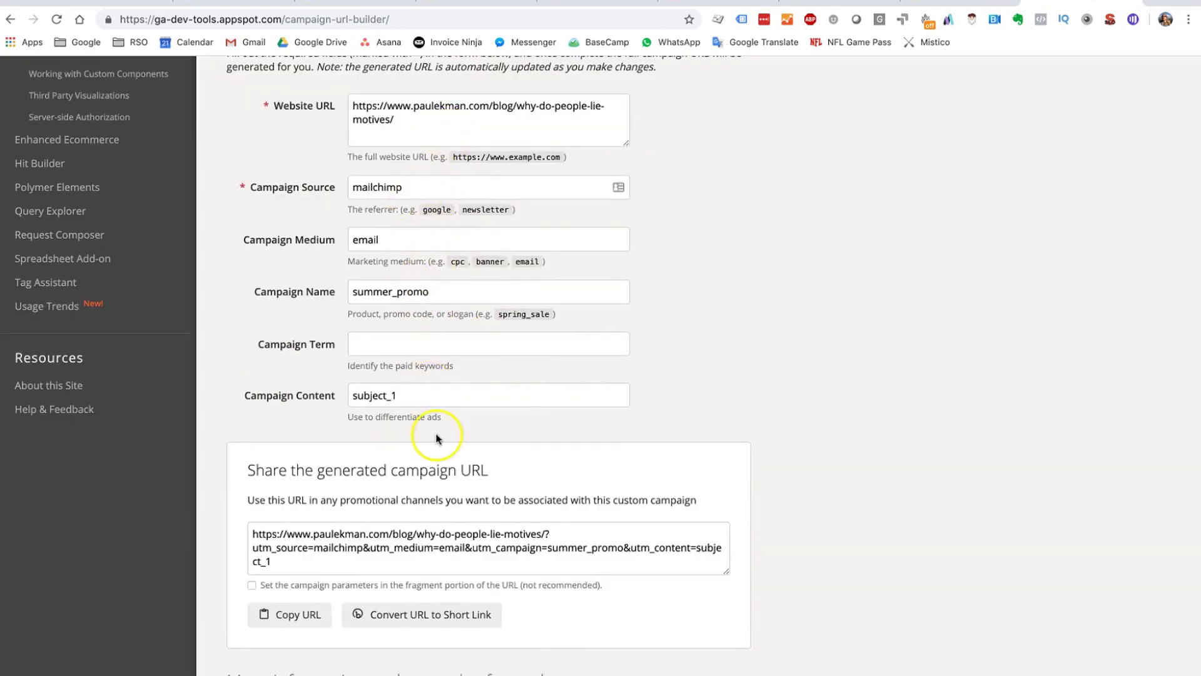
- Copy the generated campaign URL with its utm parameters from the URL builder
click(349, 548)
drag(289, 568, 250, 526)
key(super+c)
click(311, 536)
drag(316, 557, 260, 542)
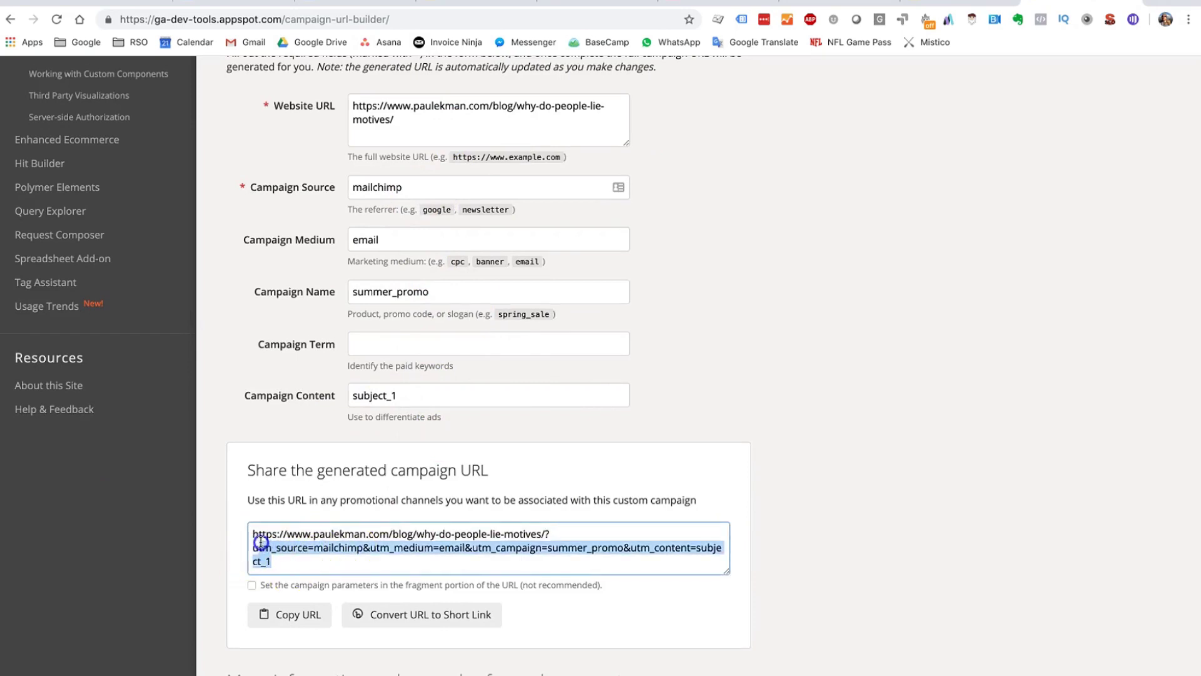
click(283, 613)
- Open the copied campaign URL in a new browser tab and inspect its utm parameters in the address
click(1156, 3)
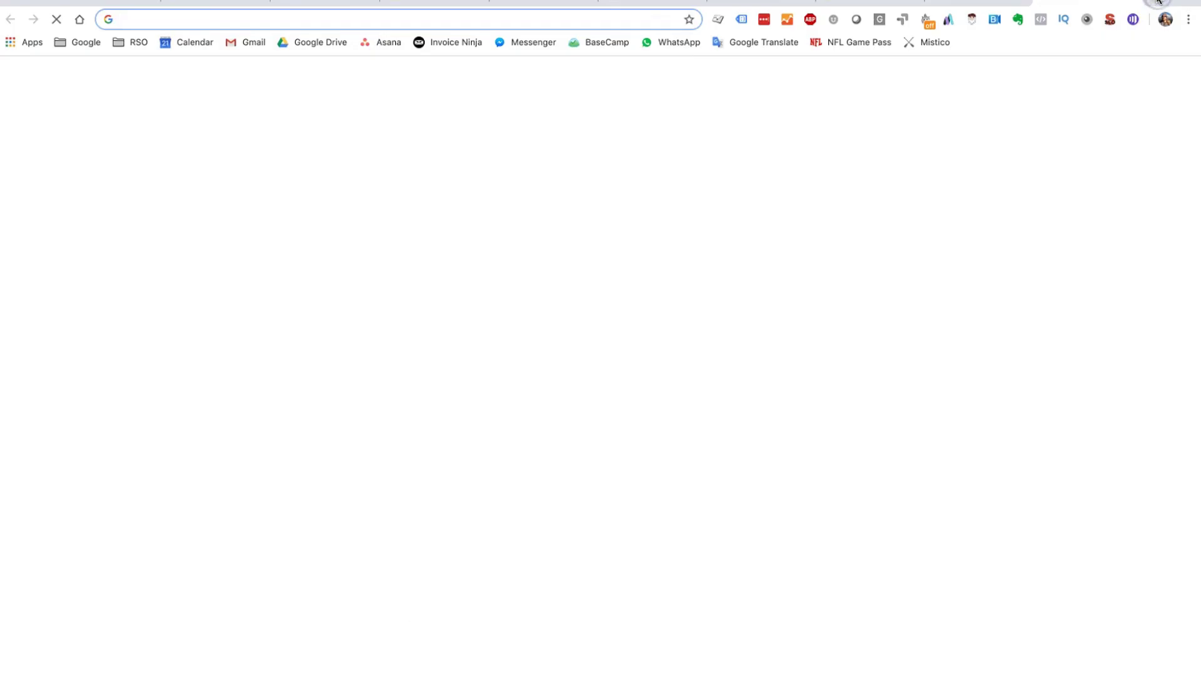
key(super+v)
key(Return)
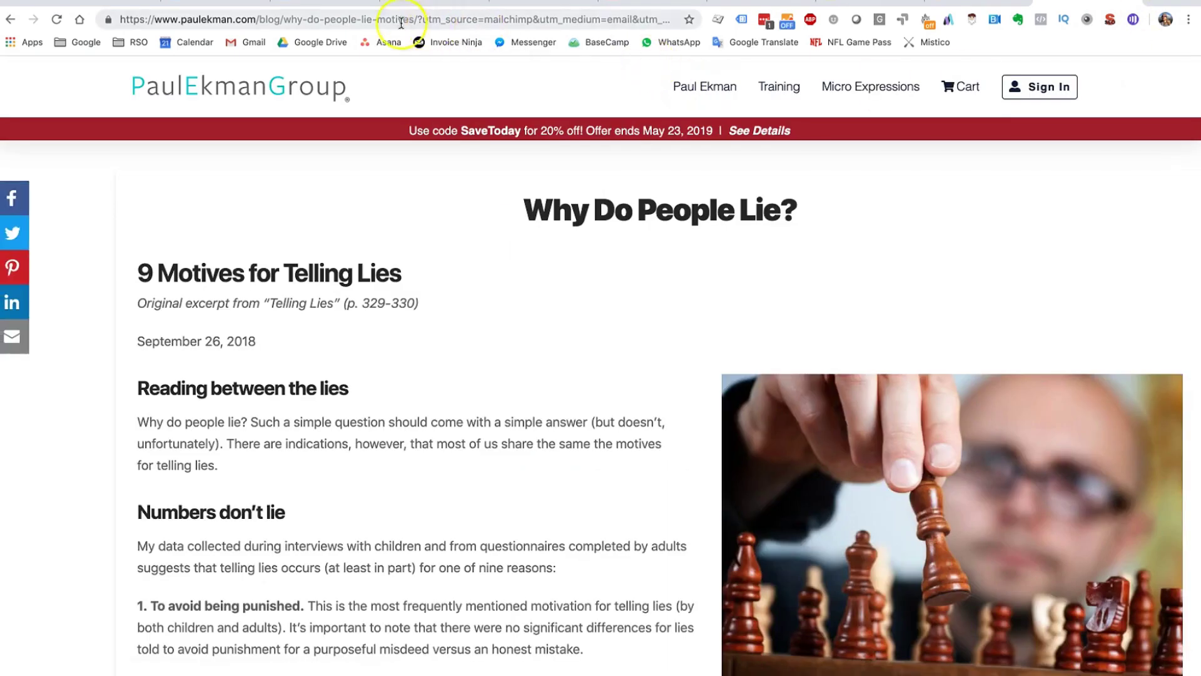
drag(409, 19, 454, 19)
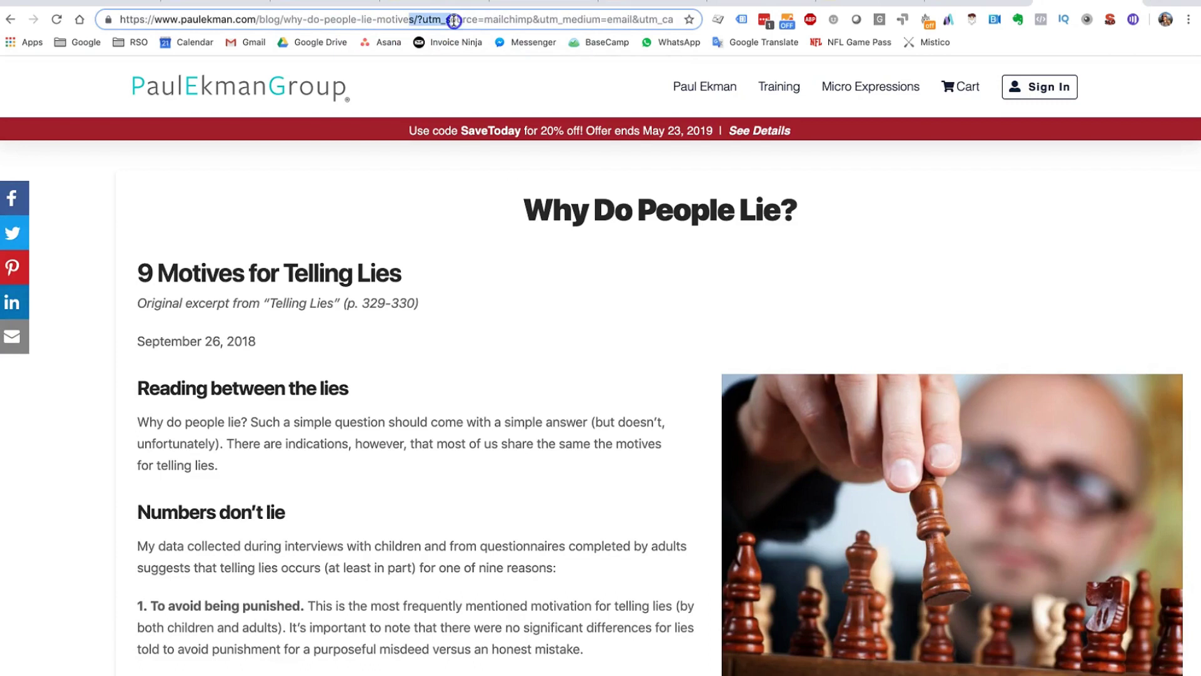
- Return to the Mailchimp campaign report and highlight the click count of the first top link
click(841, 3)
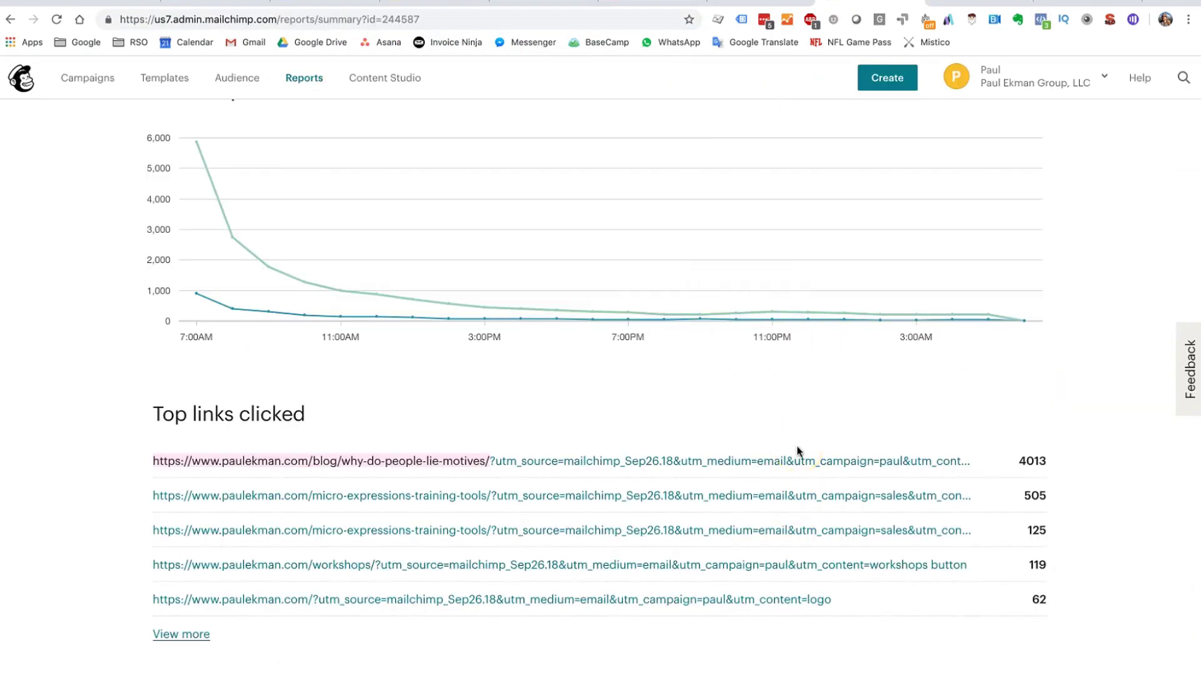
double_click(1026, 460)
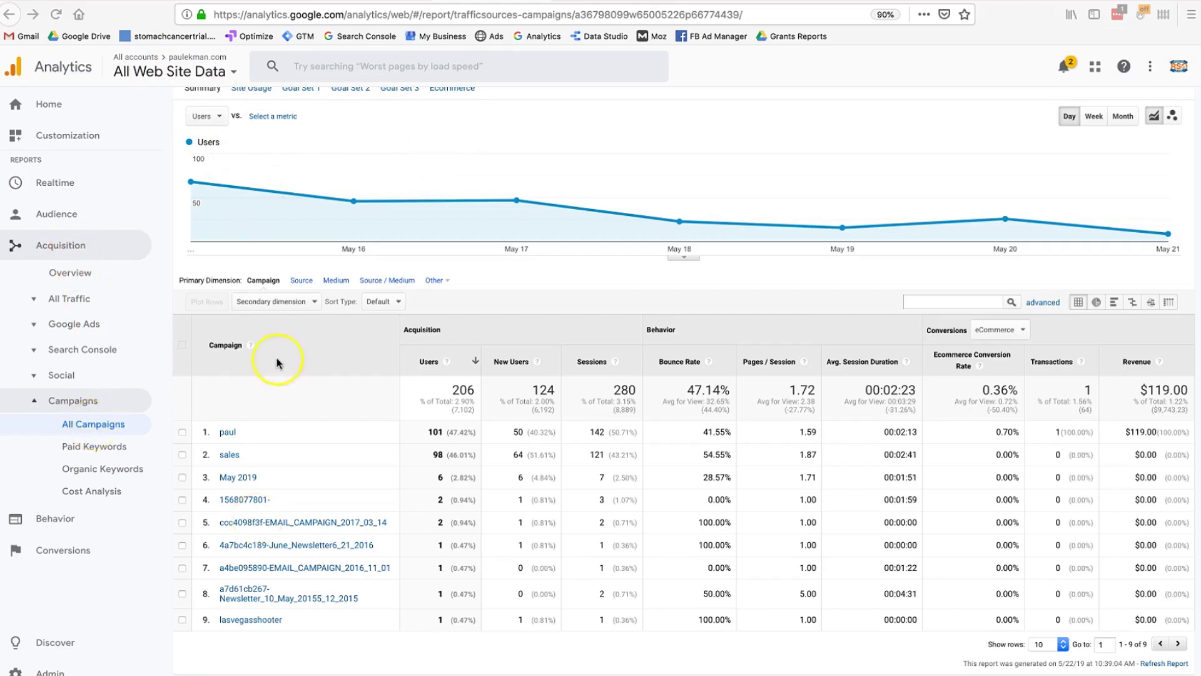
- Switch to the All Campaigns report in Google Analytics and set its primary dimension to Source / Medium
click(377, 281)
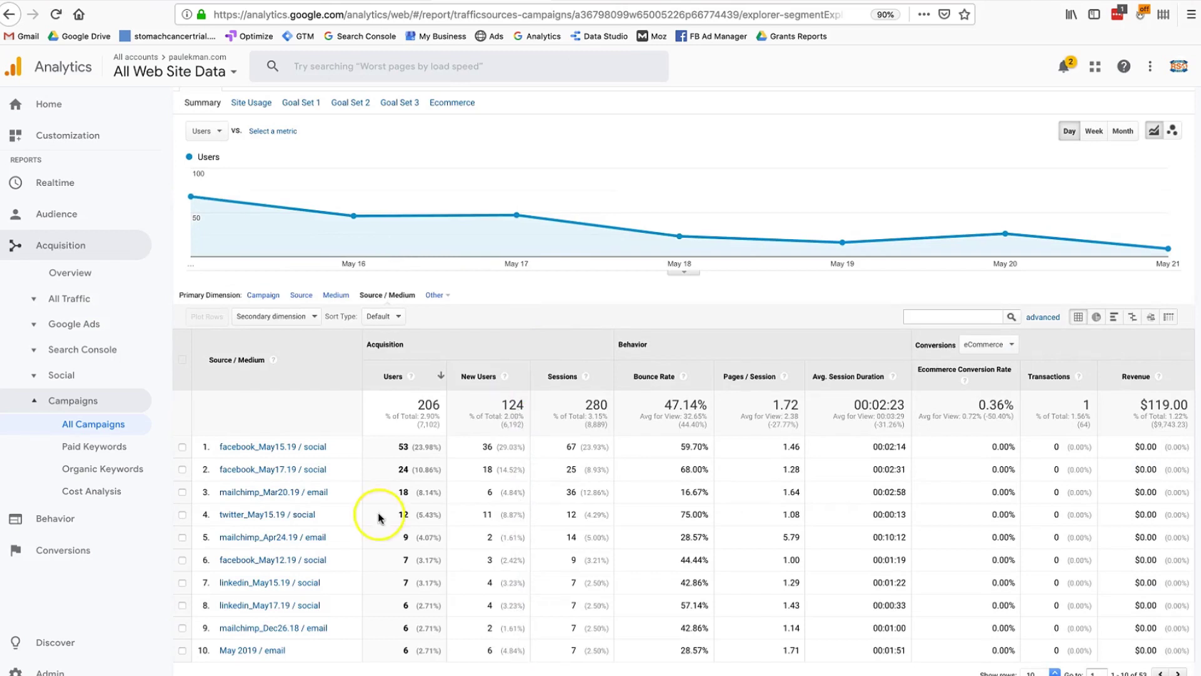
key(super+Tab)
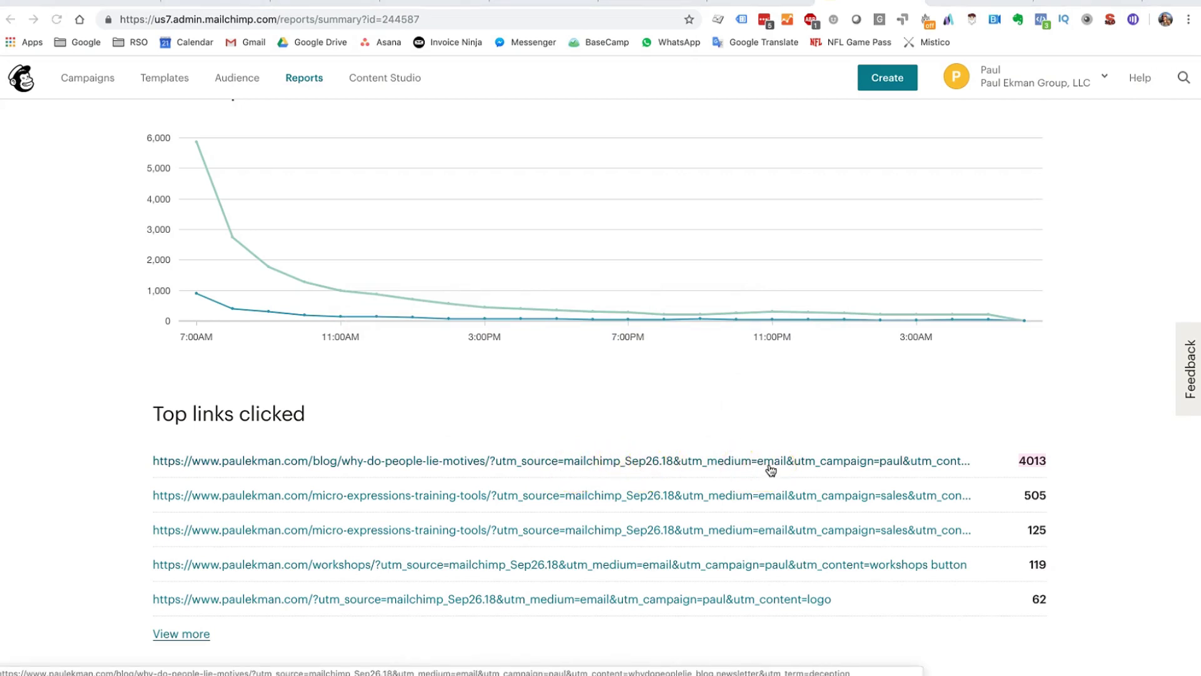
key(super+Tab)
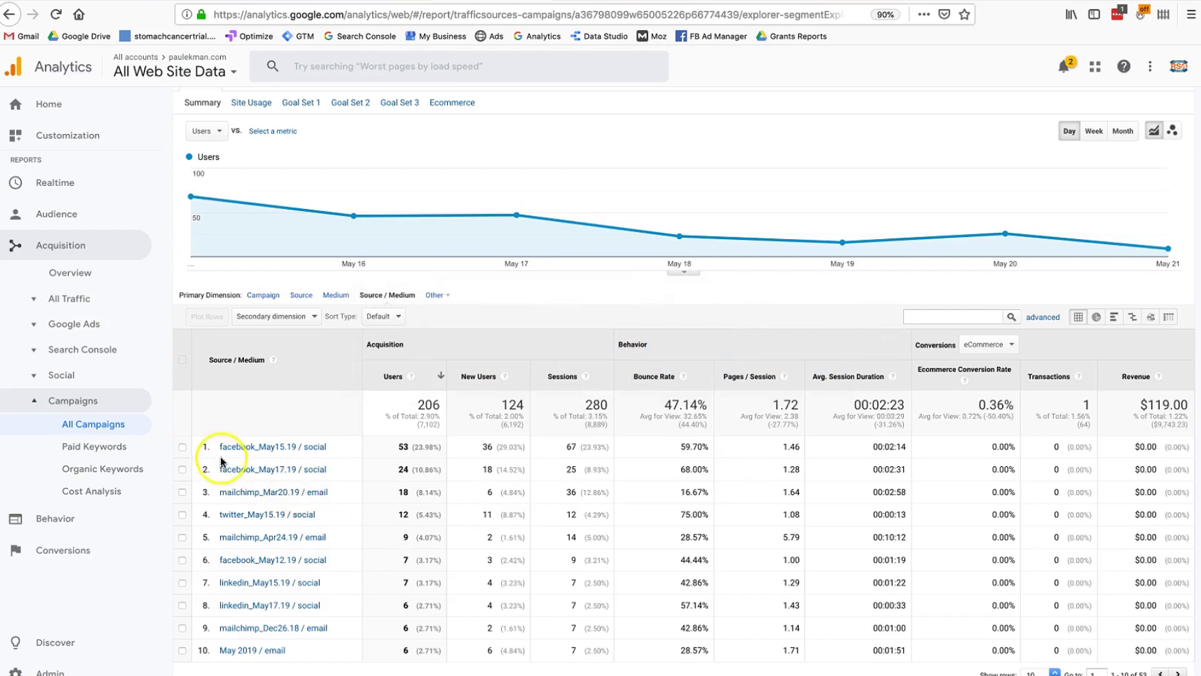
- Examine the acquisition figures, bounce rate, pages per session and average session duration for the mailchimp_Mar20.19 / email row
click(307, 499)
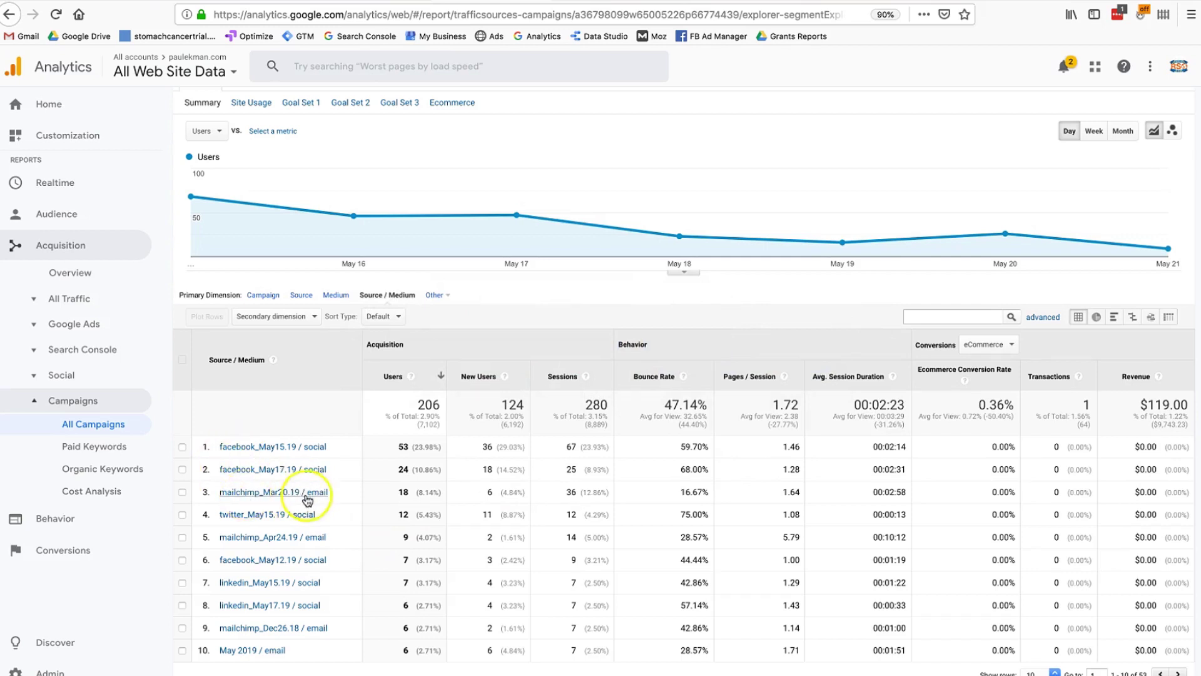
click(316, 499)
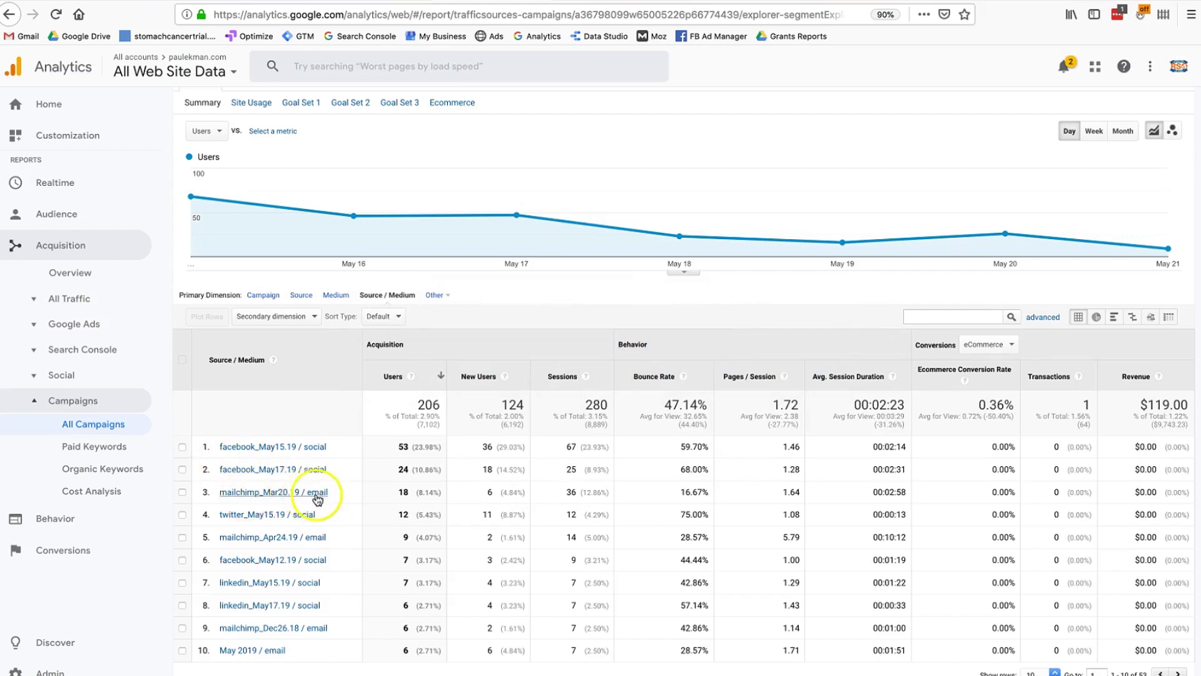
drag(468, 491, 563, 500)
triple_click(667, 499)
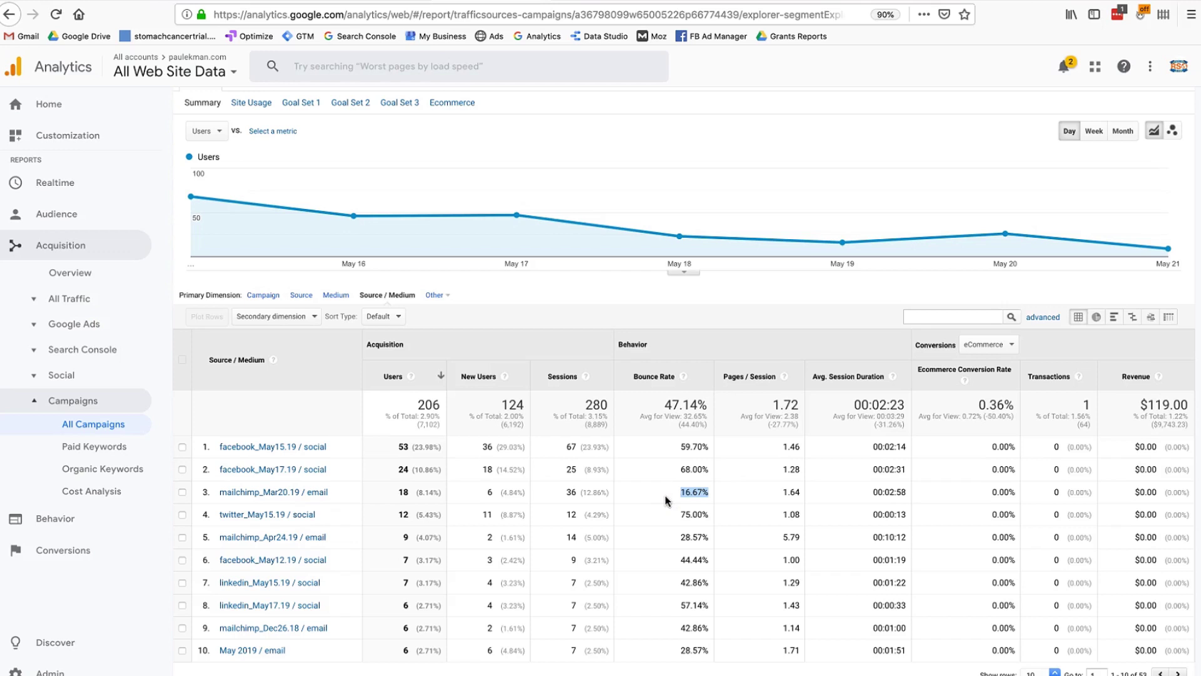
click(782, 494)
drag(782, 494, 891, 496)
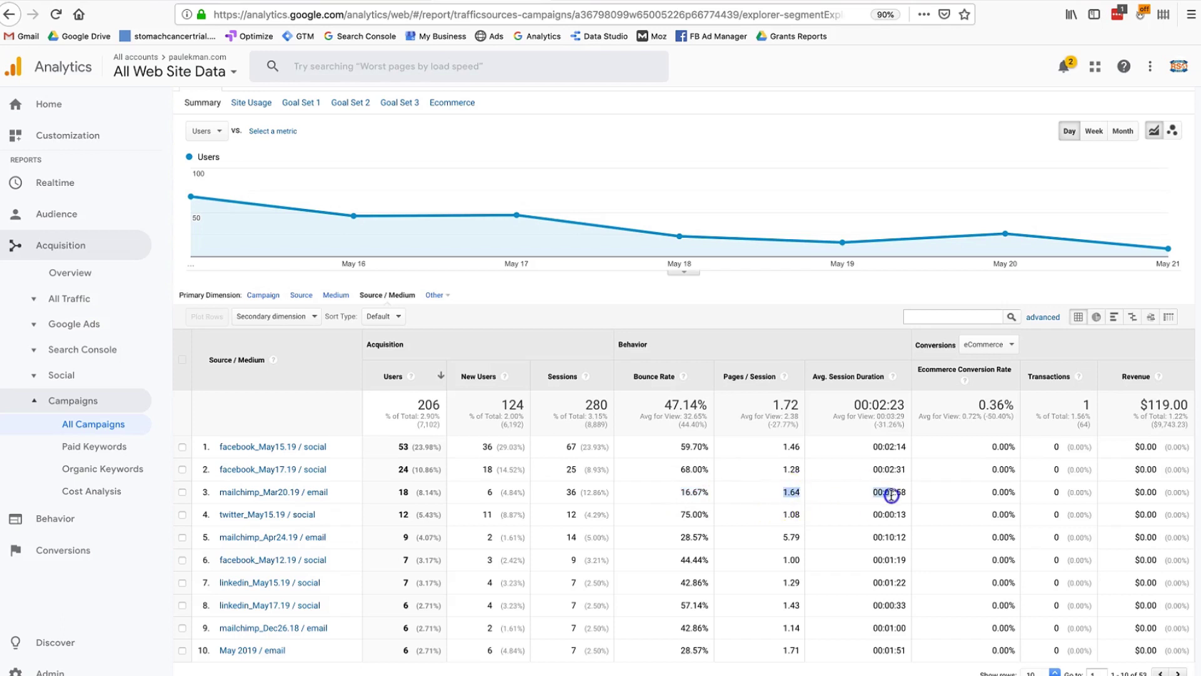
double_click(891, 495)
- Change the conversions data to All Goals and check the goal conversion rate for mailchimp_Mar20.19 / email
click(987, 344)
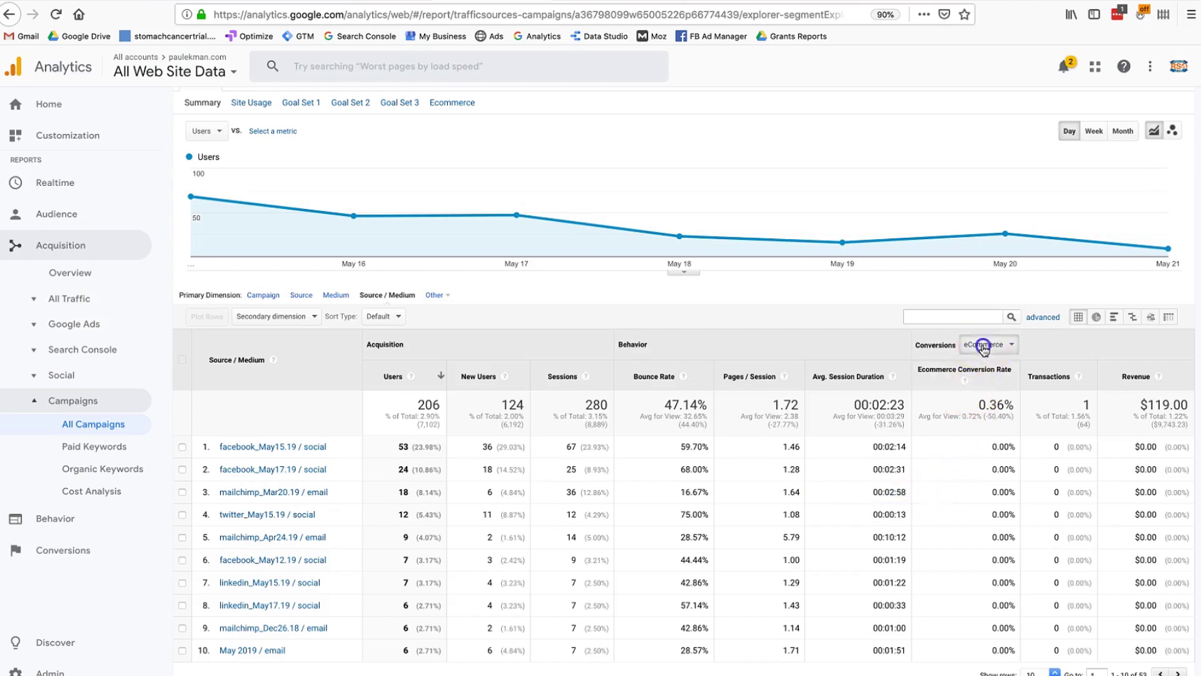
click(987, 383)
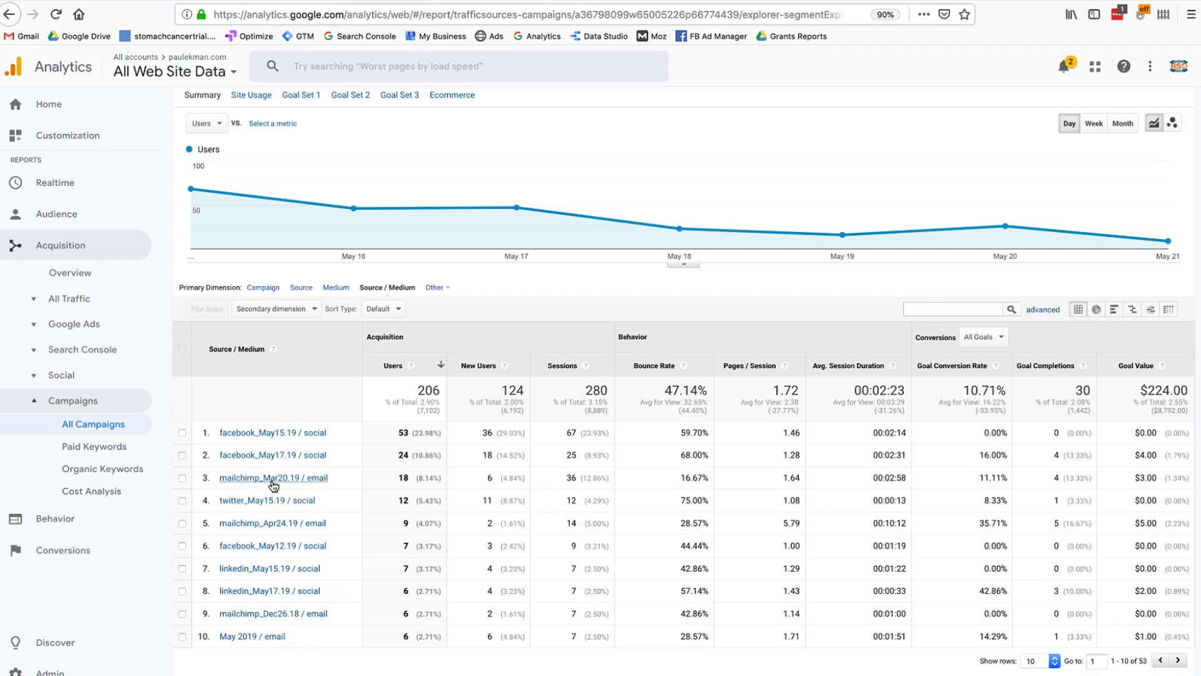
drag(866, 477, 1046, 481)
click(1045, 480)
click(704, 482)
double_click(997, 477)
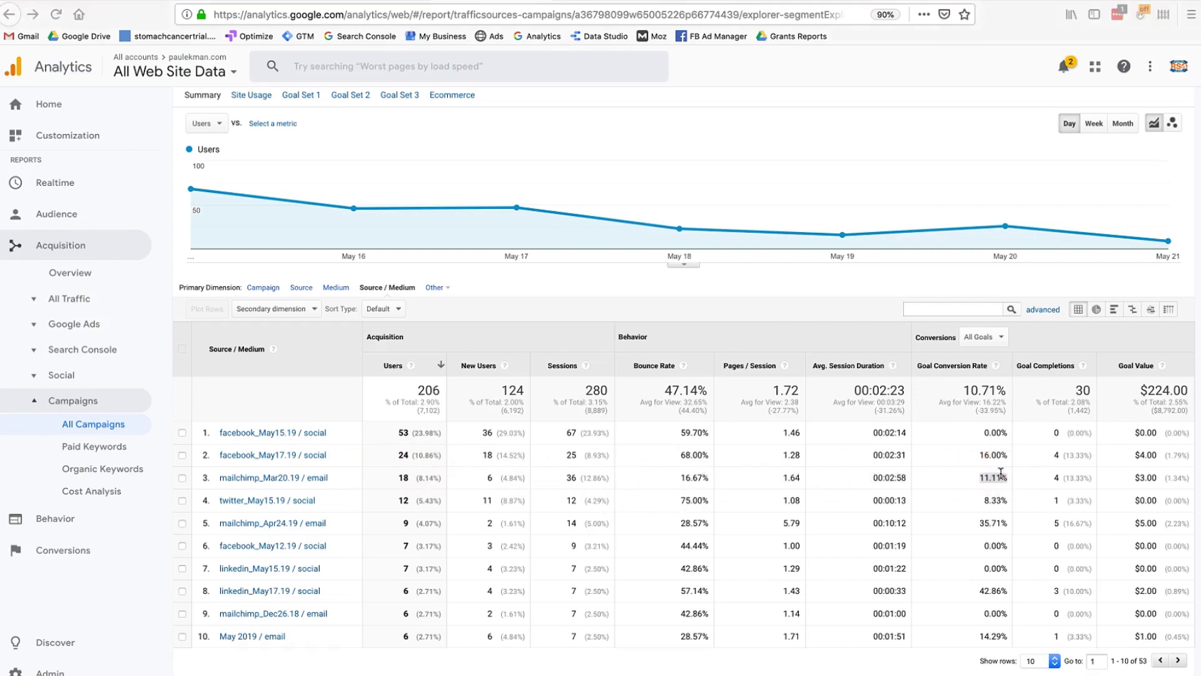
- Switch back to the Mailchimp report and review the campaign's overall click figures and its top links clicked
key(super+Tab)
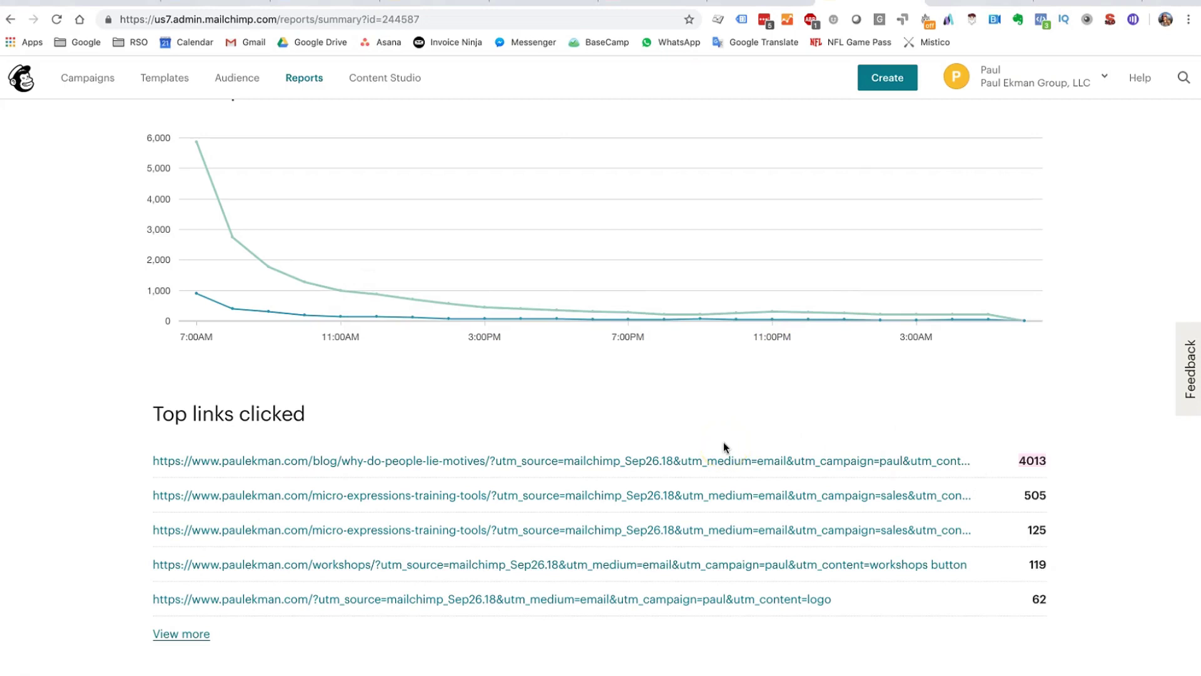
scroll(723, 442, down, 1)
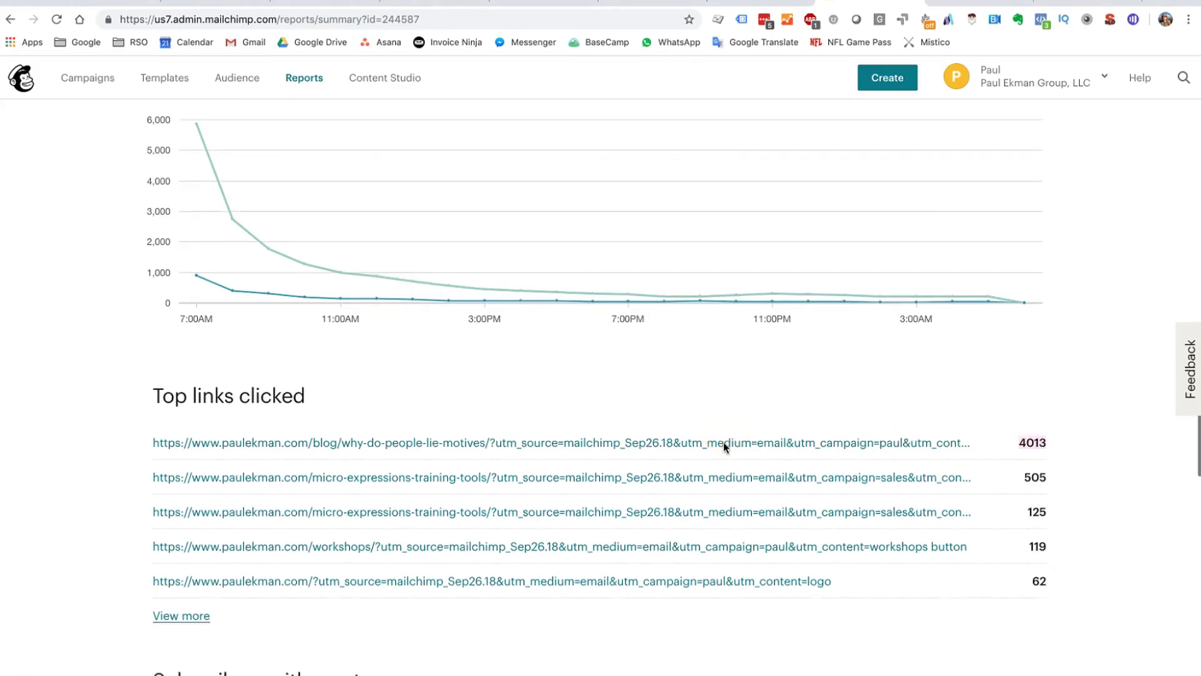
scroll(723, 441, up, 8)
click(404, 302)
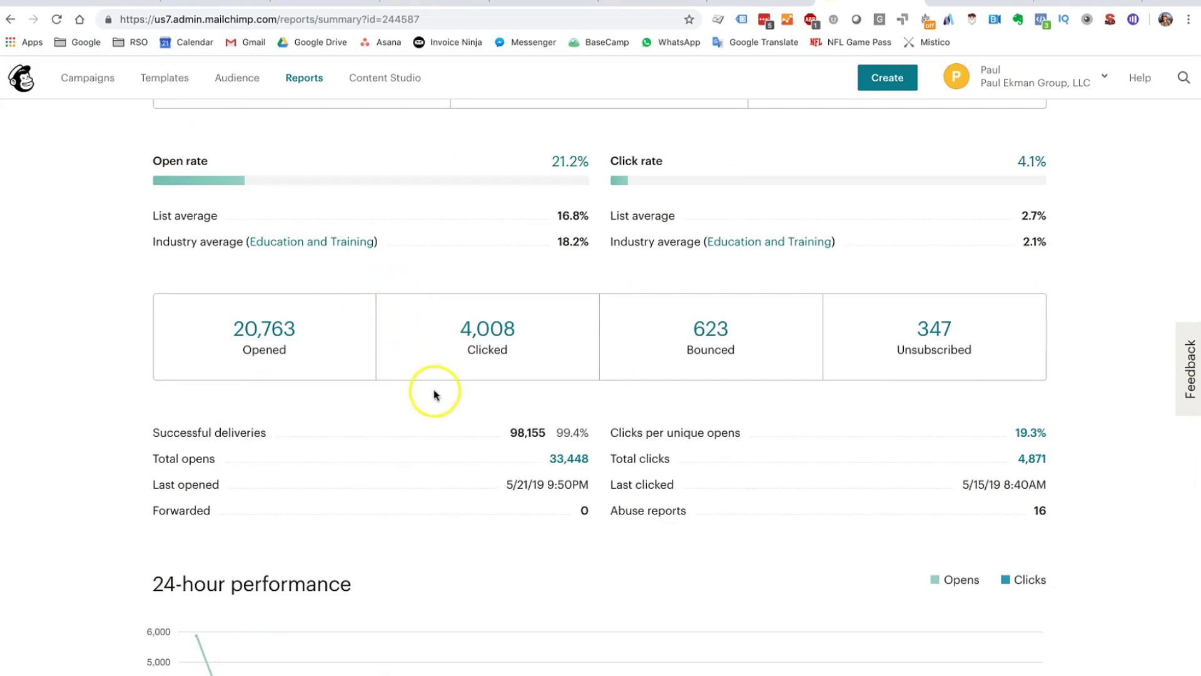
scroll(434, 394, down, 12)
scroll(490, 477, up, 6)
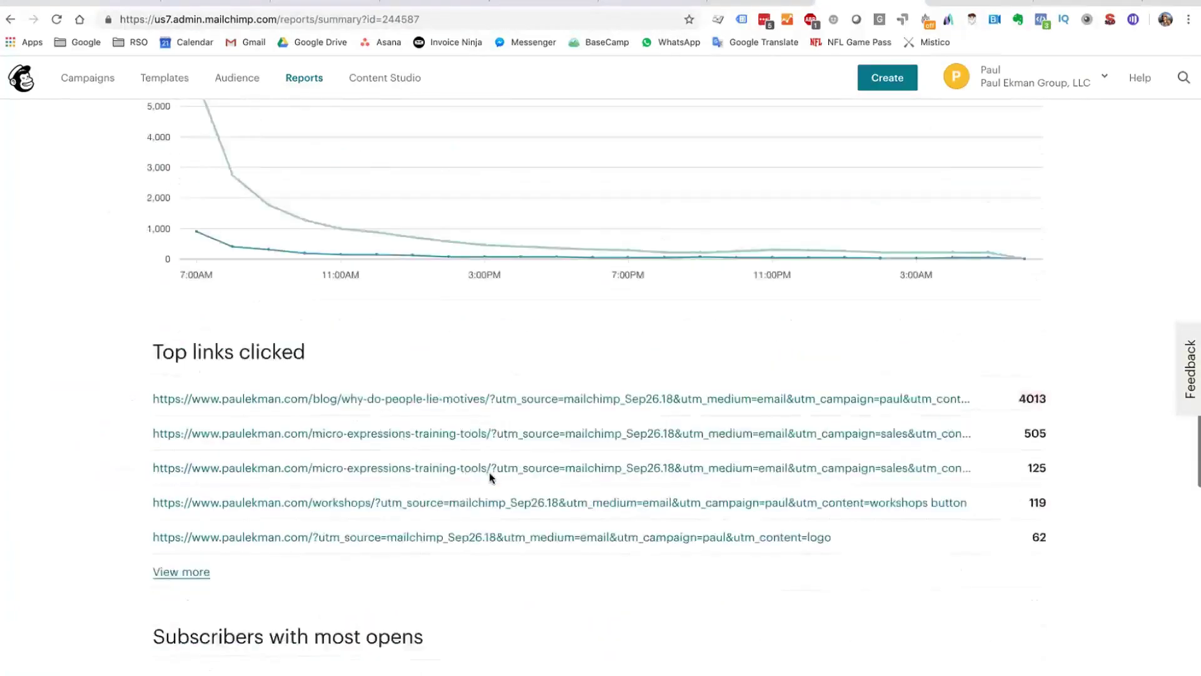
click(270, 473)
click(733, 554)
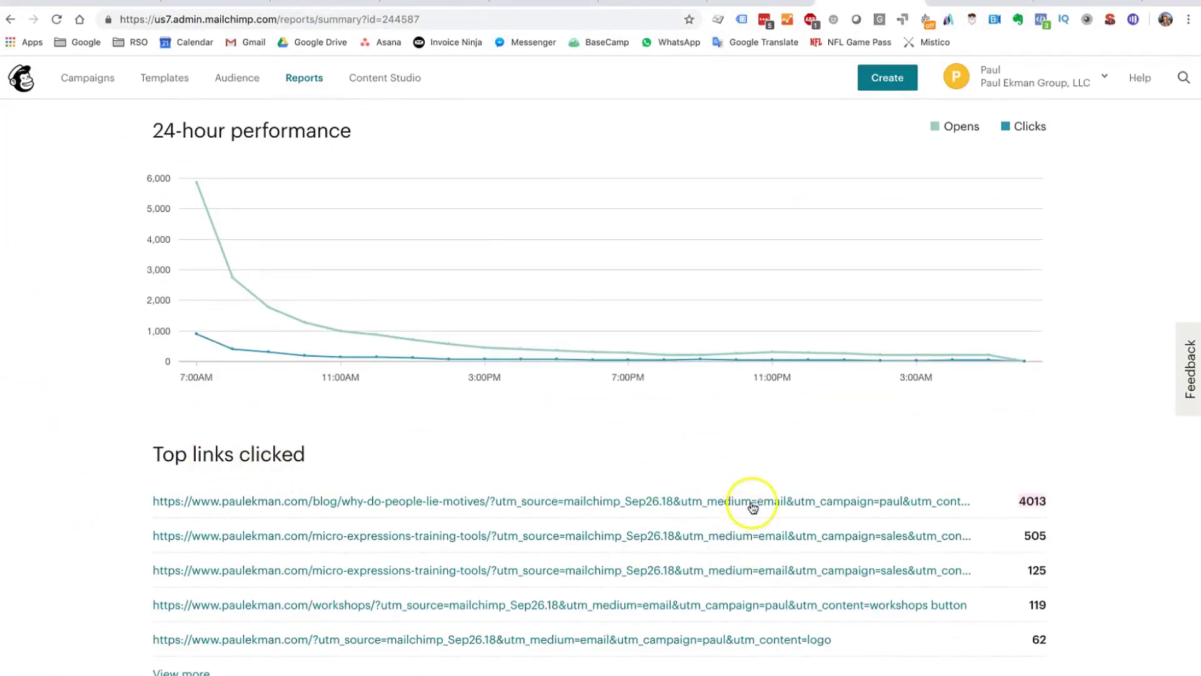
click(1036, 505)
- Review the report's subscribers with most opens, social performance and top locations by opens
scroll(882, 499, down, 9)
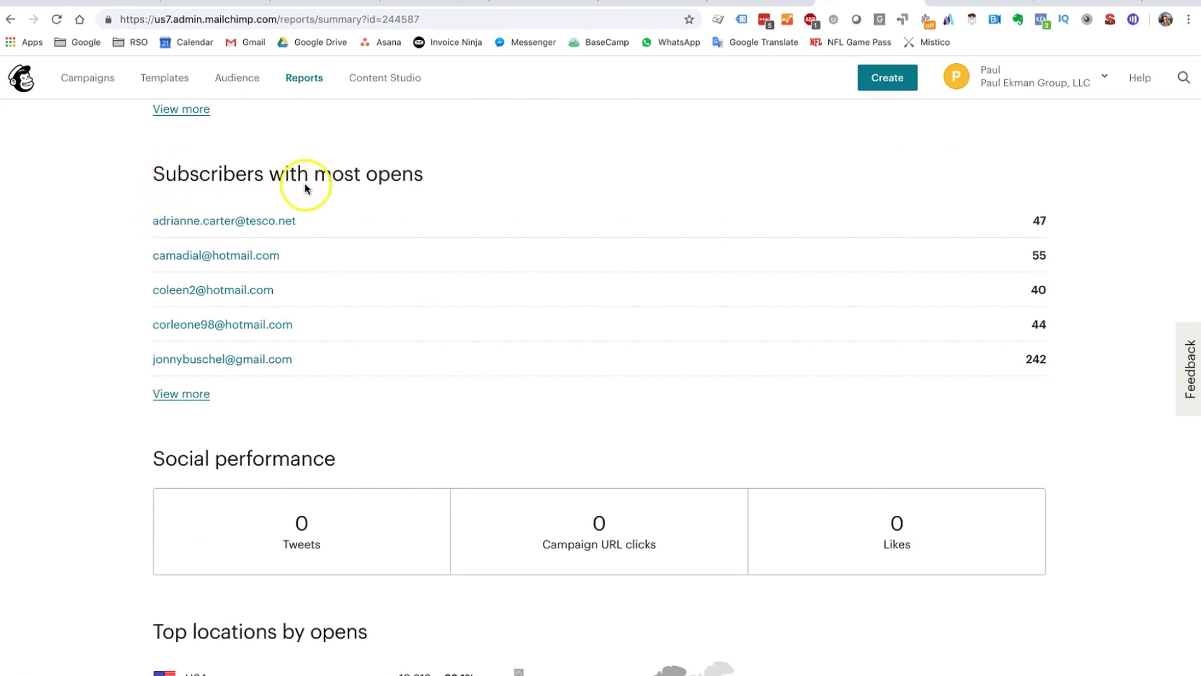
scroll(762, 297, down, 5)
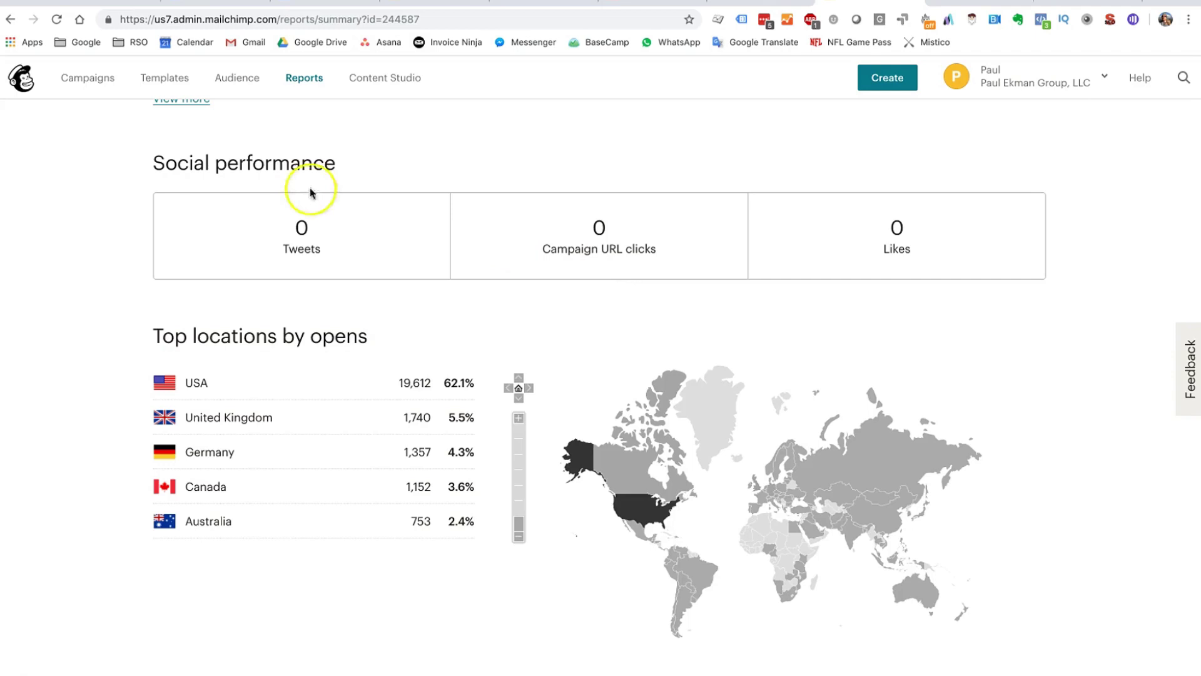
drag(283, 244, 442, 252)
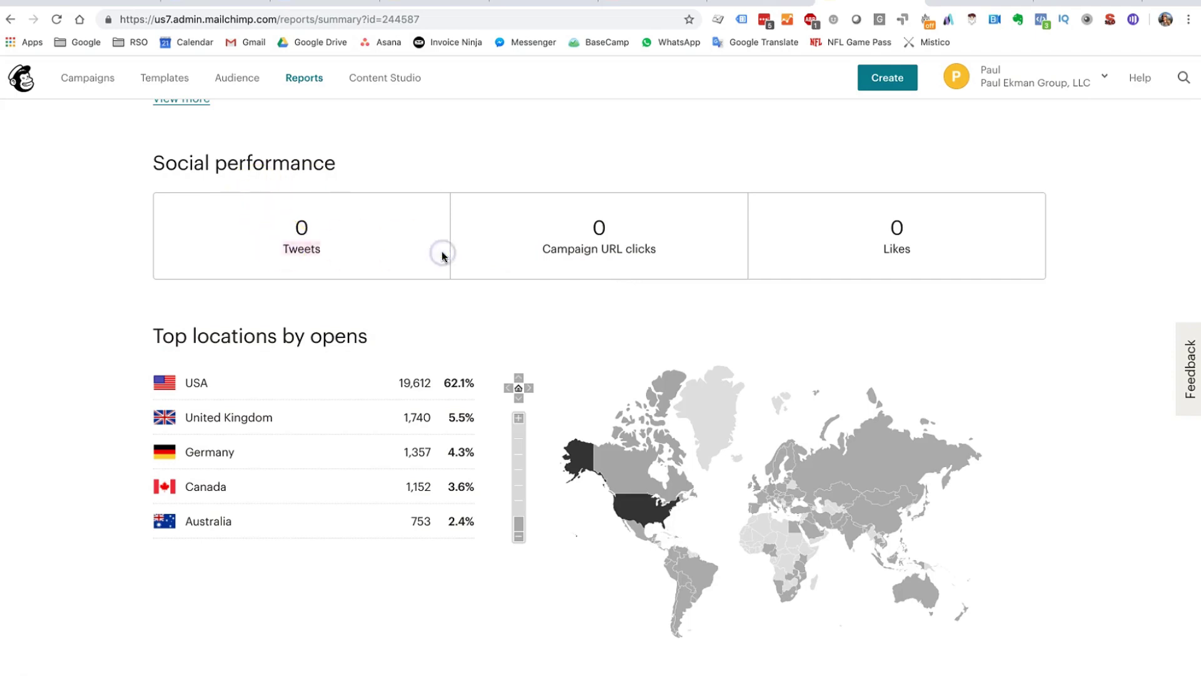
drag(863, 263, 885, 251)
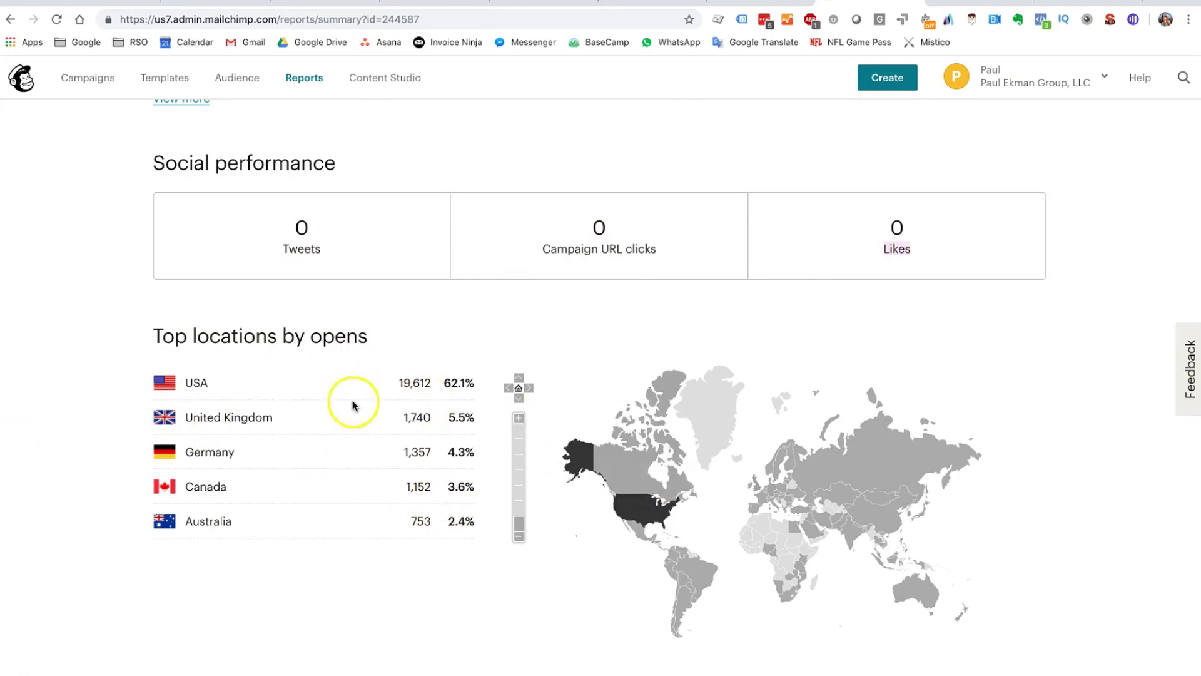
- View the September 2018 campaign's Social report and its Analytics360 report
scroll(352, 406, up, 15)
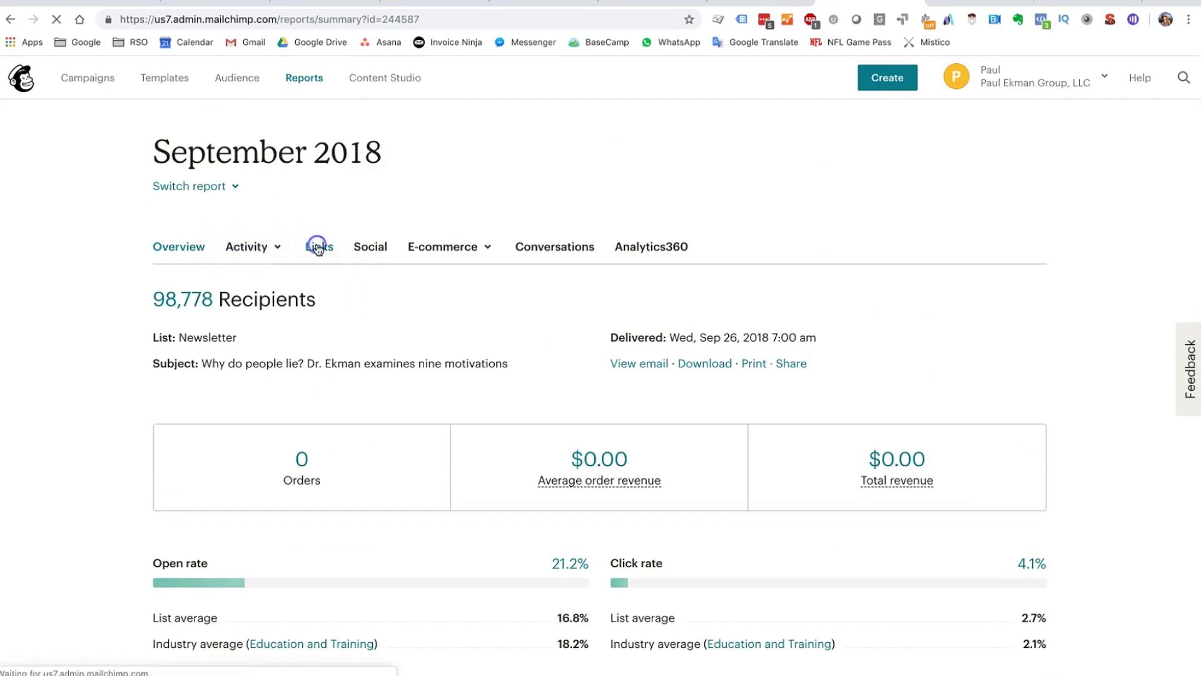
click(356, 248)
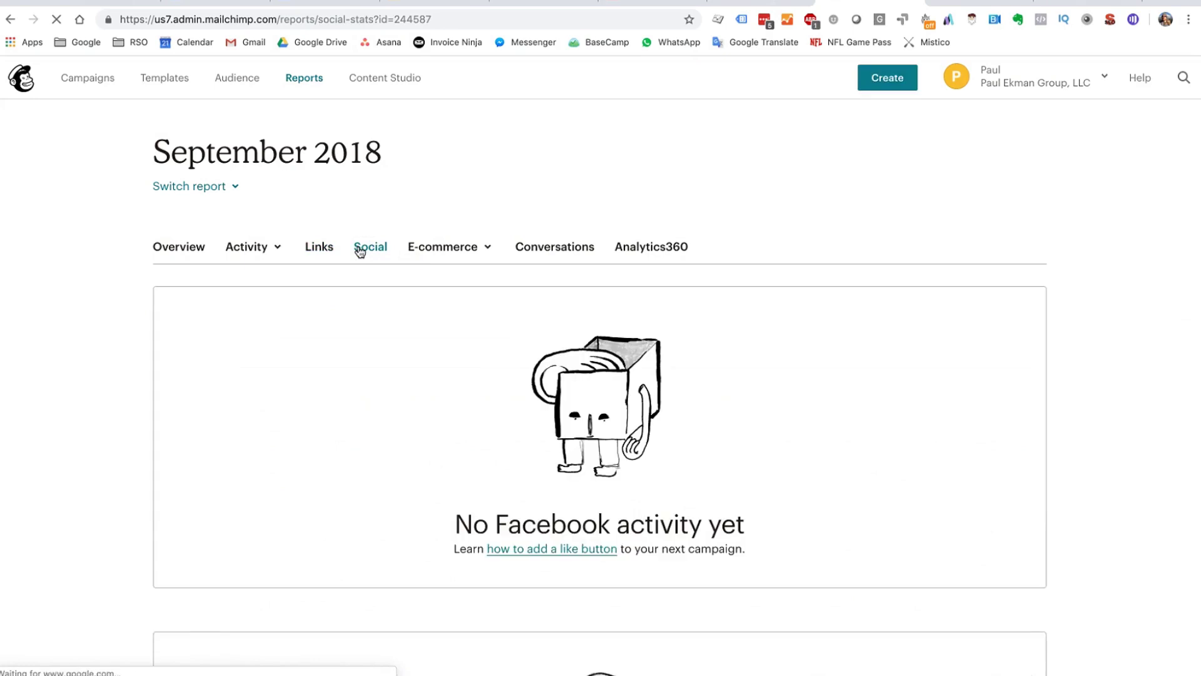
scroll(464, 445, down, 5)
scroll(464, 448, down, 6)
scroll(464, 447, up, 10)
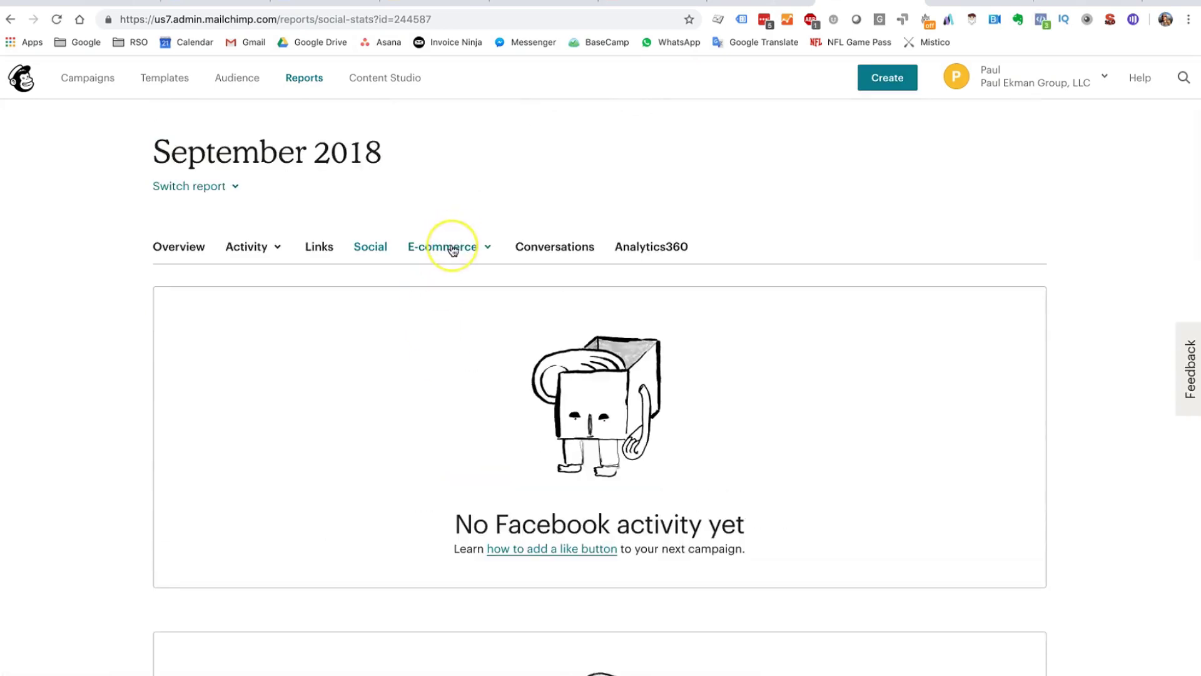
click(645, 251)
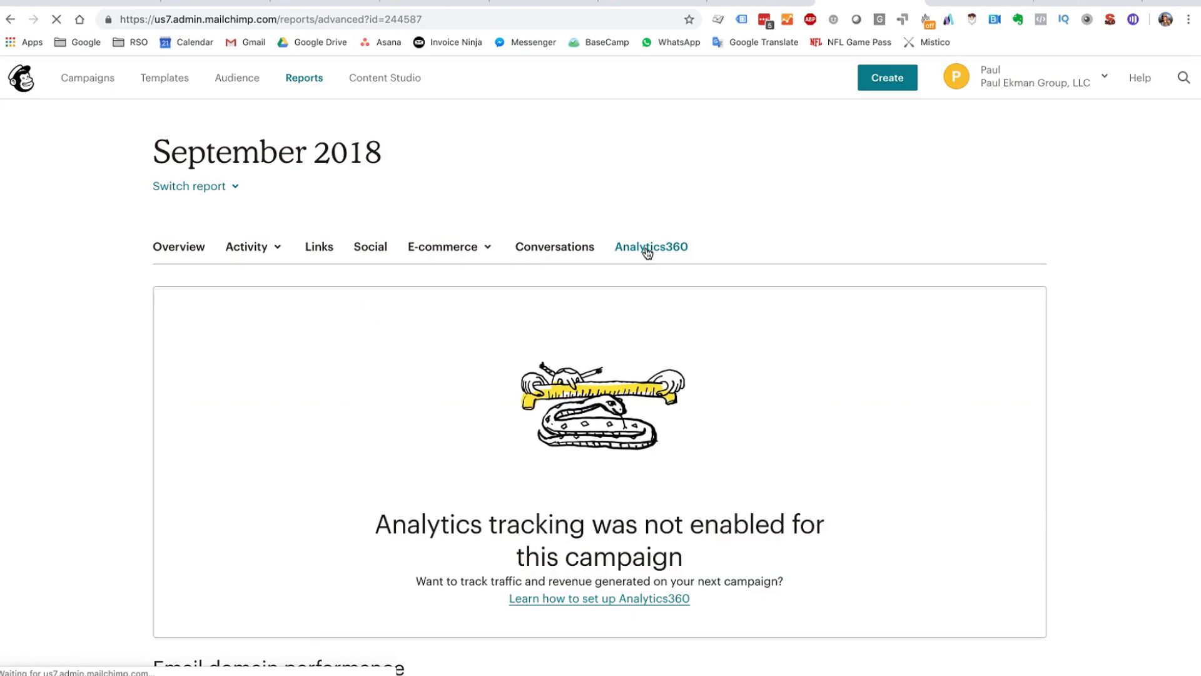
- Leave the Analytics360 report for the campaigns list and review the draft and sent campaigns with their opens and clicks
scroll(648, 252, down, 3)
scroll(254, 187, up, 3)
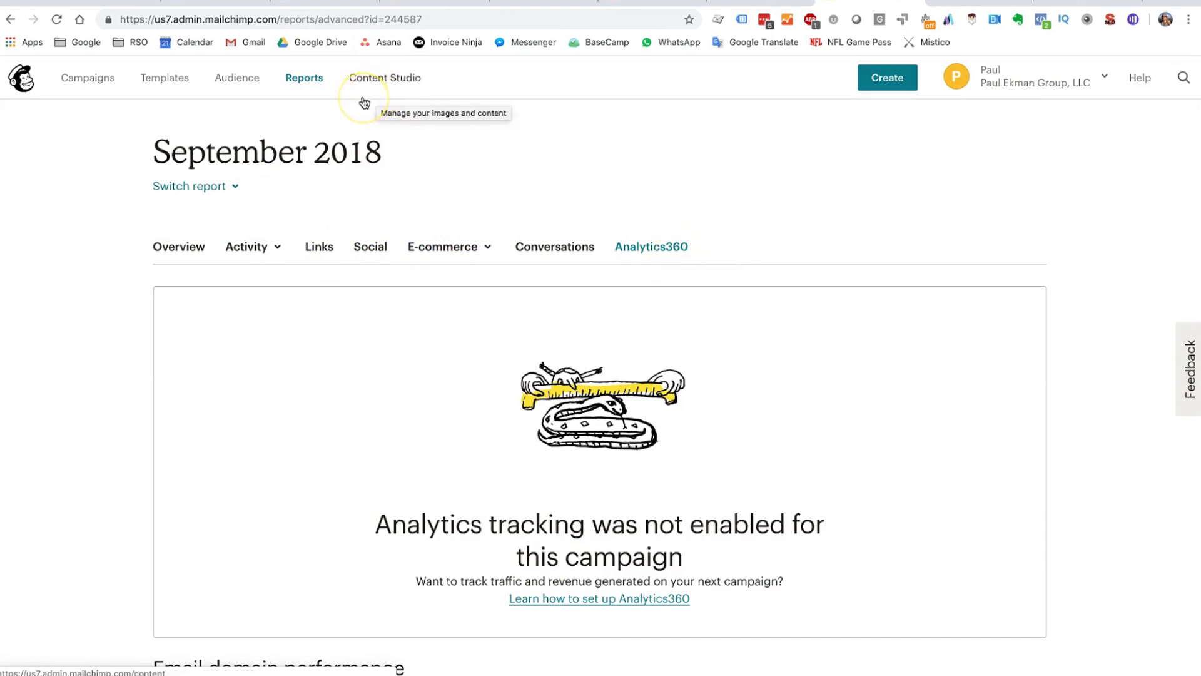
click(88, 89)
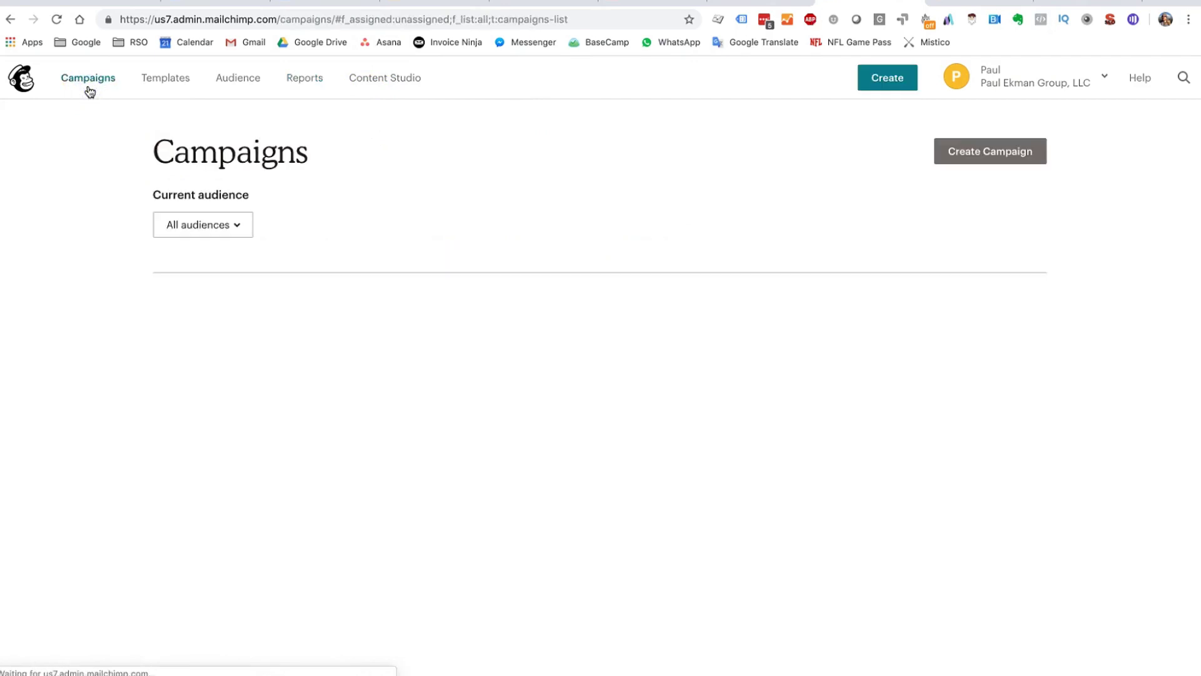
scroll(375, 503, down, 3)
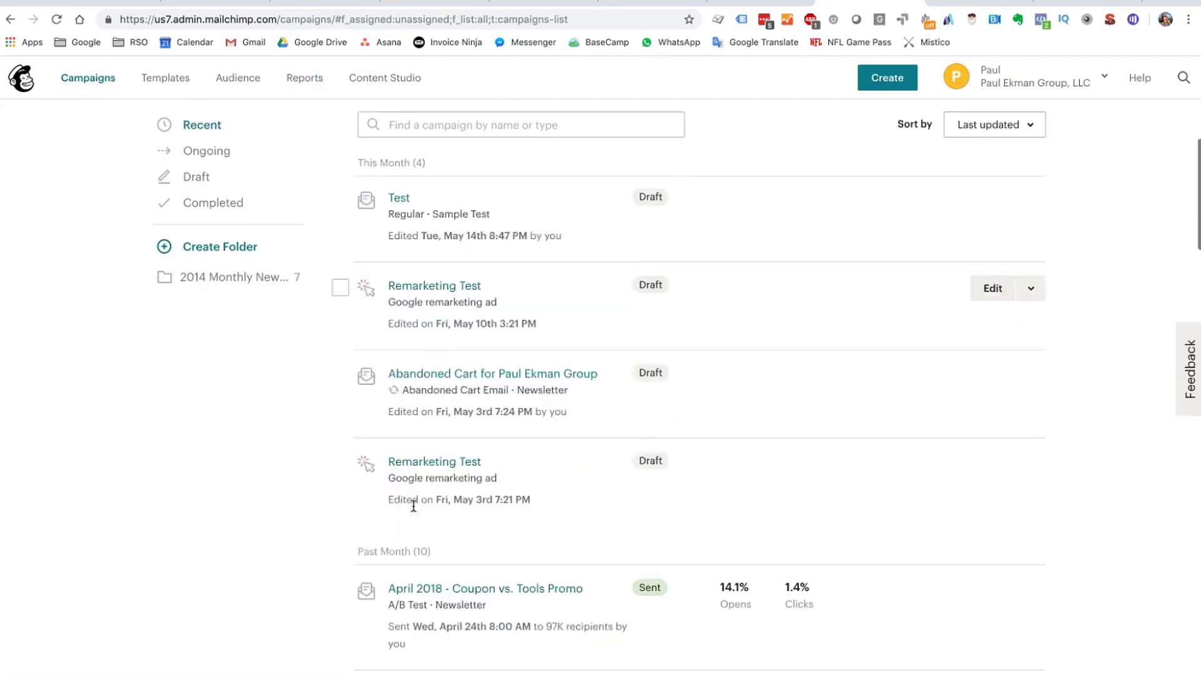
scroll(413, 507, down, 2)
scroll(432, 510, up, 1)
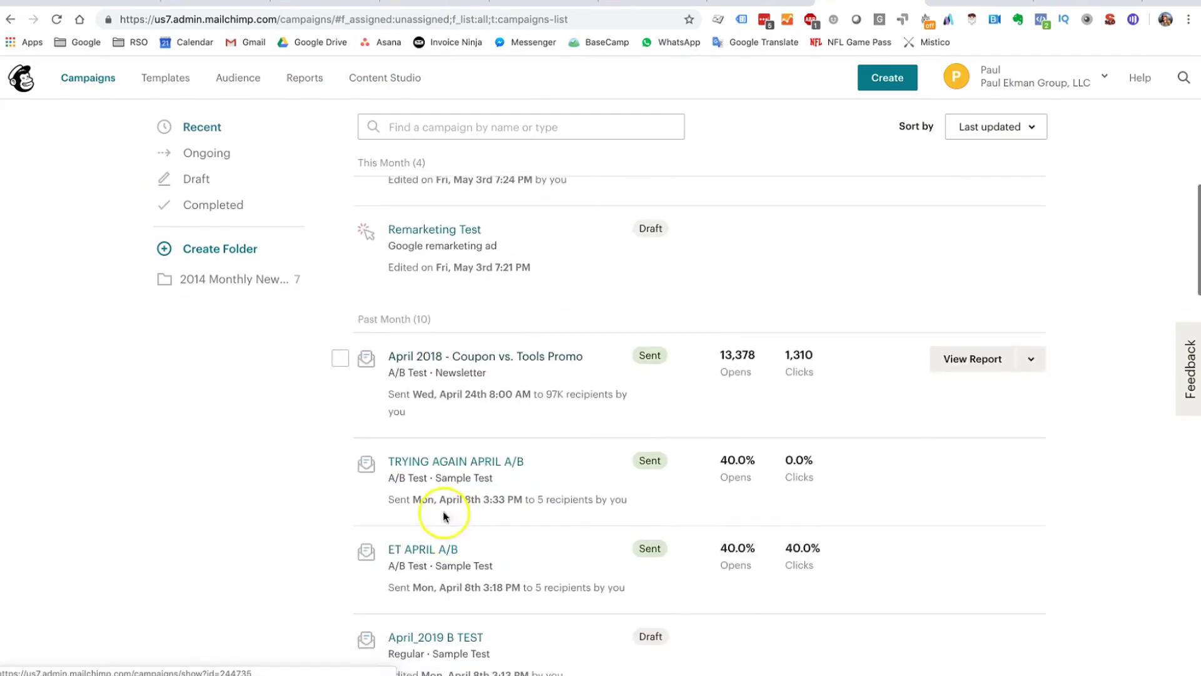
scroll(469, 600, down, 5)
scroll(469, 600, up, 8)
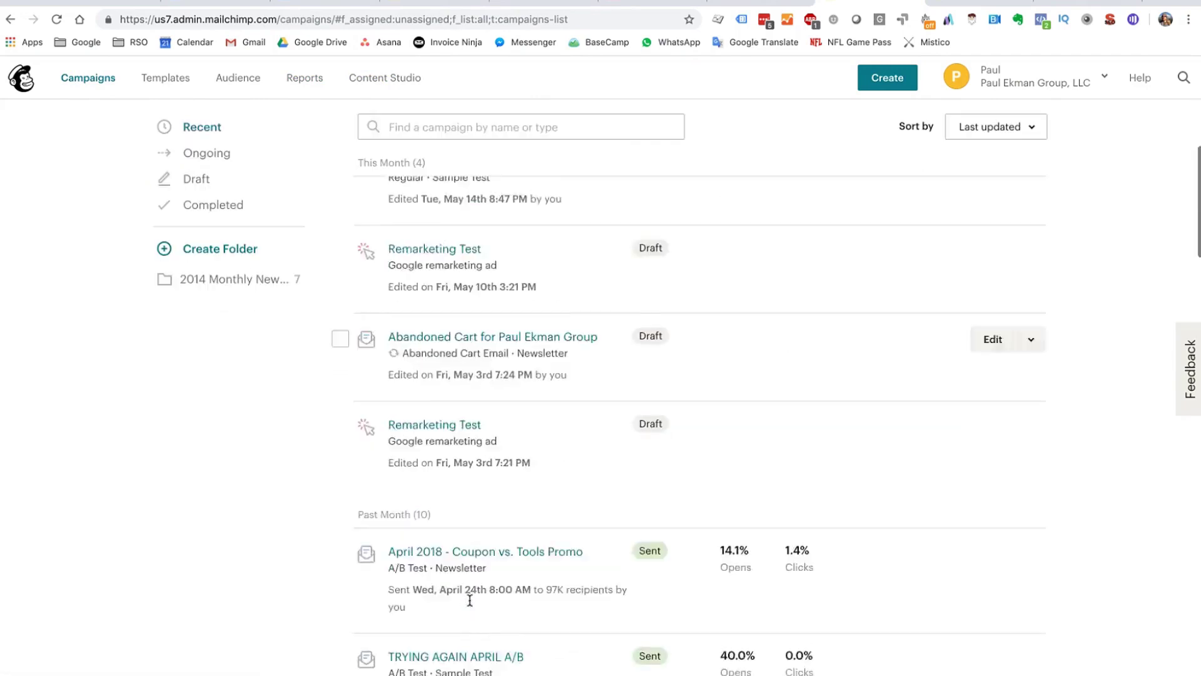
scroll(469, 601, down, 4)
mouse_move(838, 368)
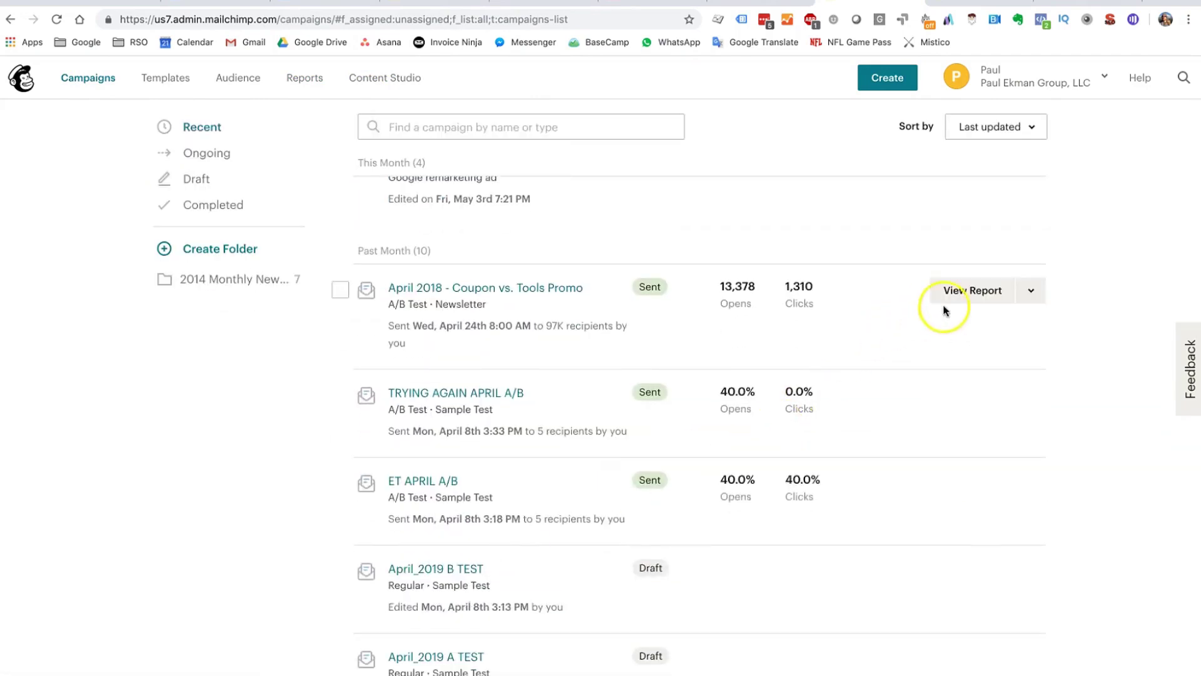
scroll(972, 308, up, 5)
- Revisit the templates, review the Newsletter audience's growth, contact sources and tags, and show its management options and the list of audiences
click(175, 76)
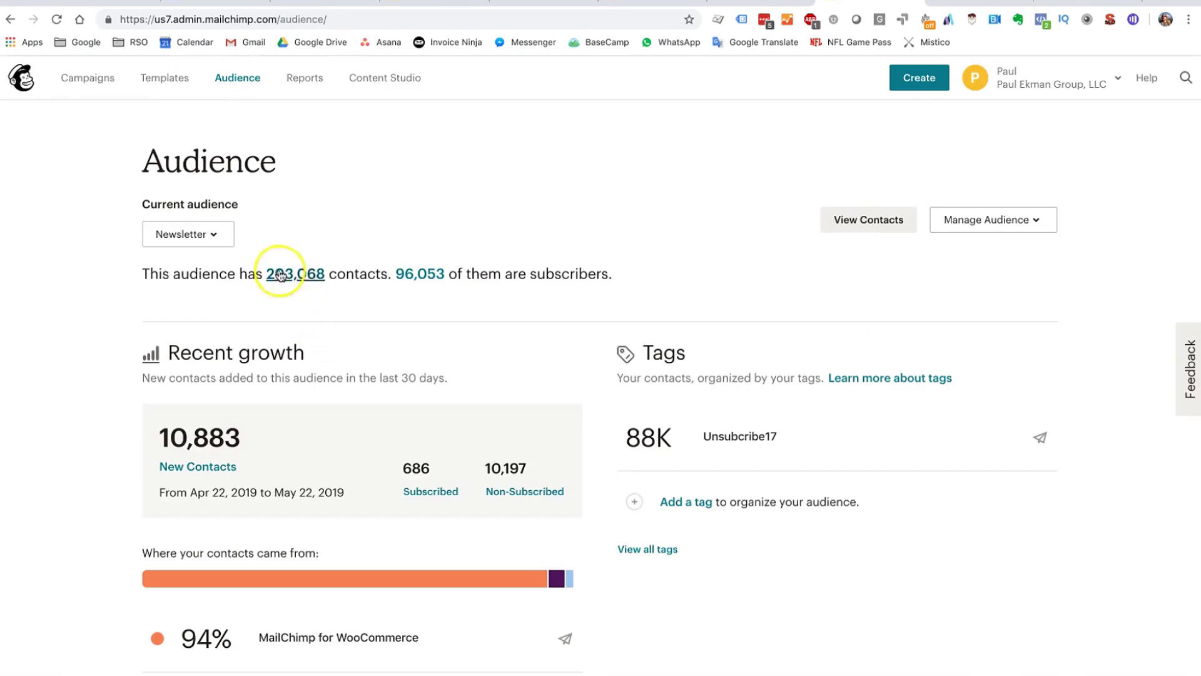
scroll(666, 376, down, 5)
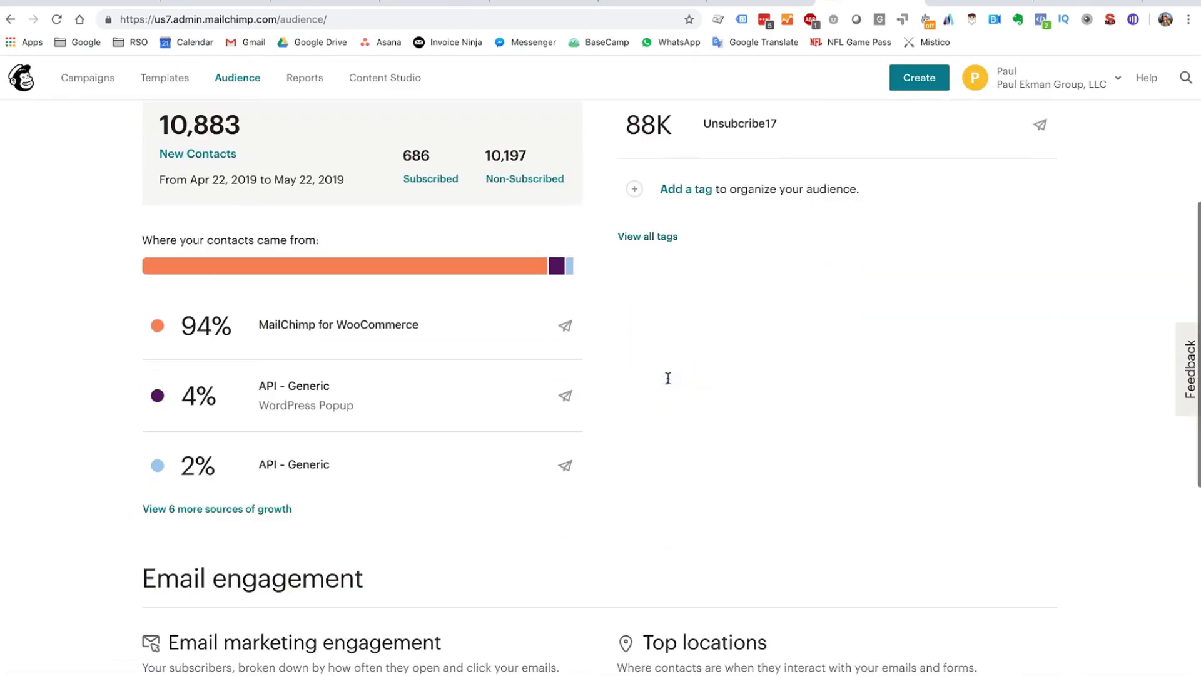
scroll(668, 378, up, 5)
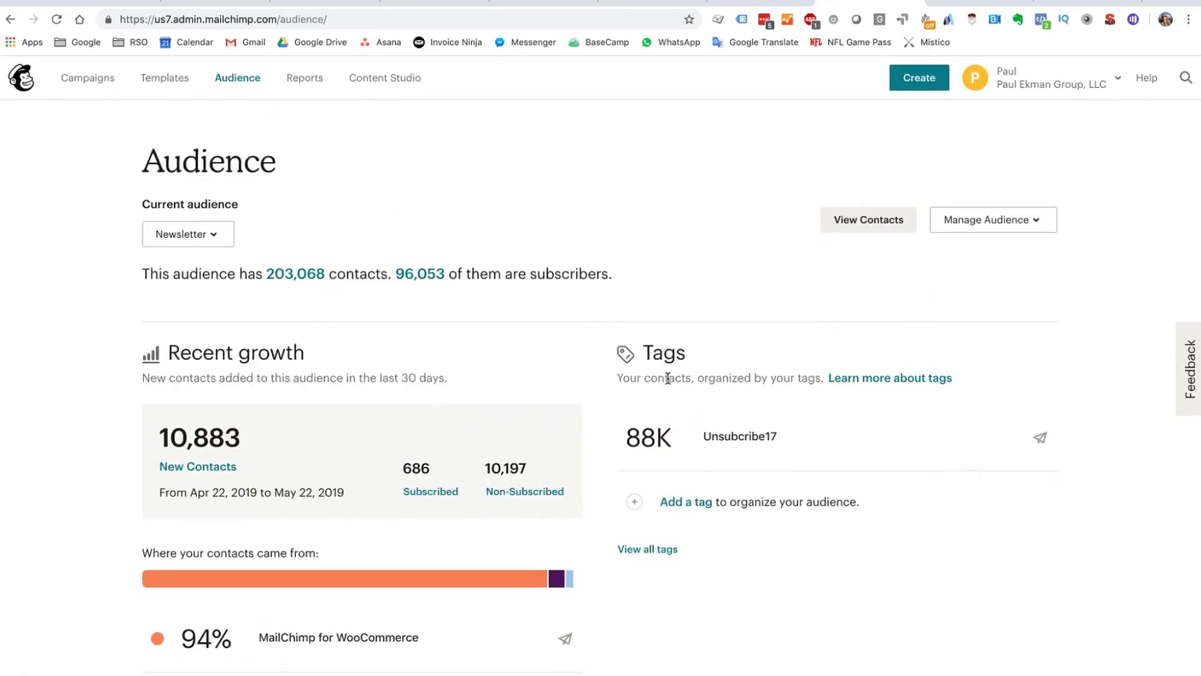
scroll(668, 378, down, 4)
scroll(669, 377, down, 7)
scroll(668, 378, up, 12)
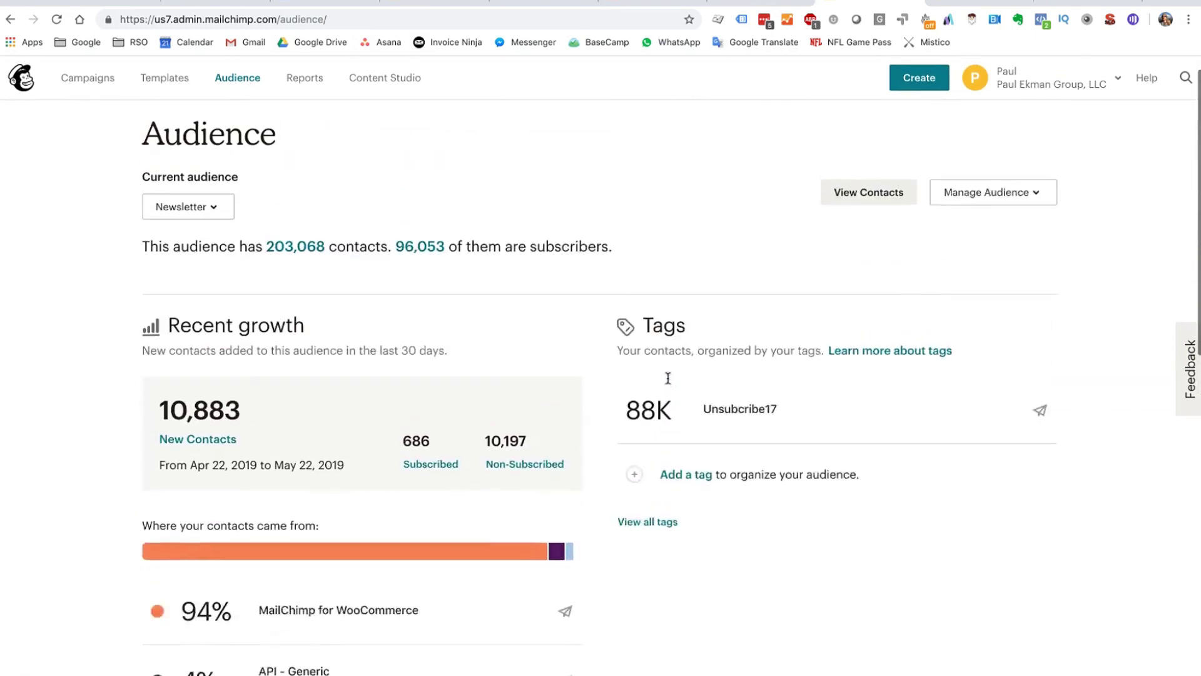
click(1010, 220)
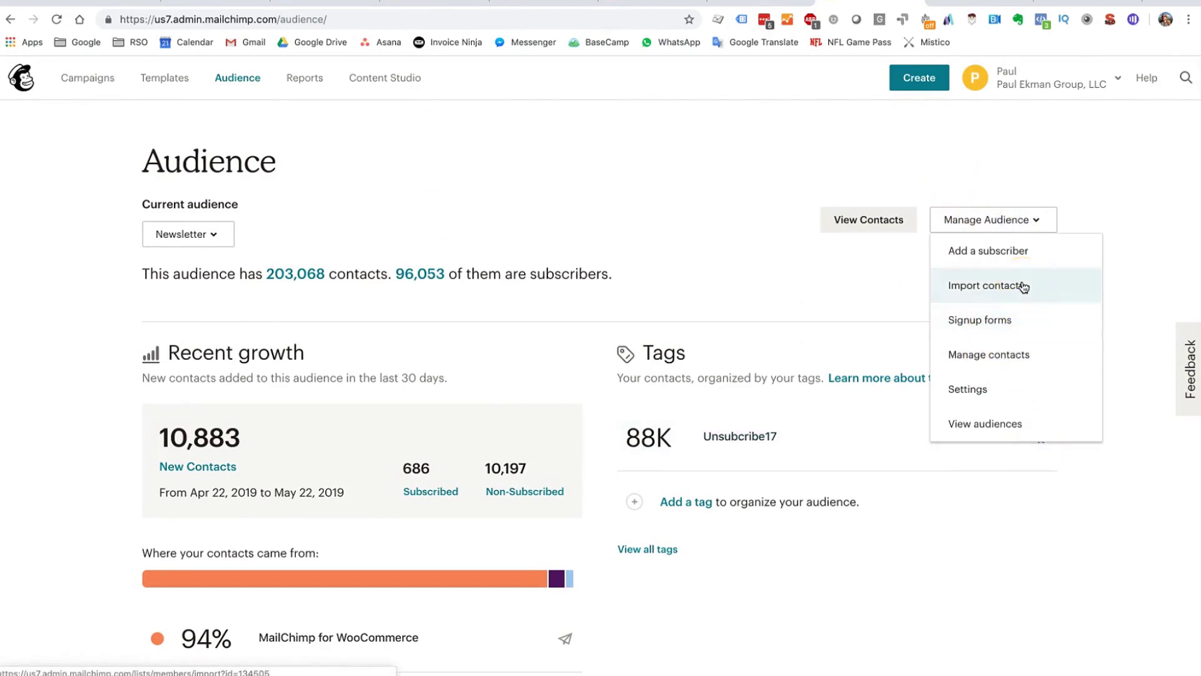
click(196, 235)
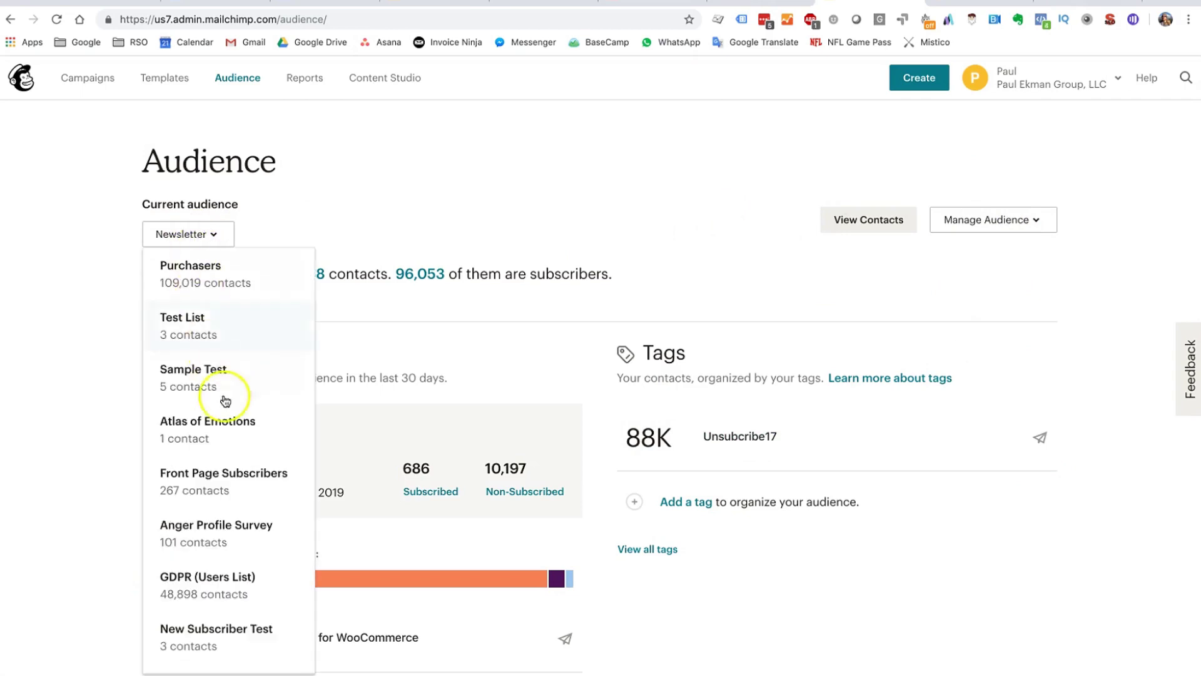
- View the Content Studio files and its Instagram source, and return to the campaign reports overview
click(365, 86)
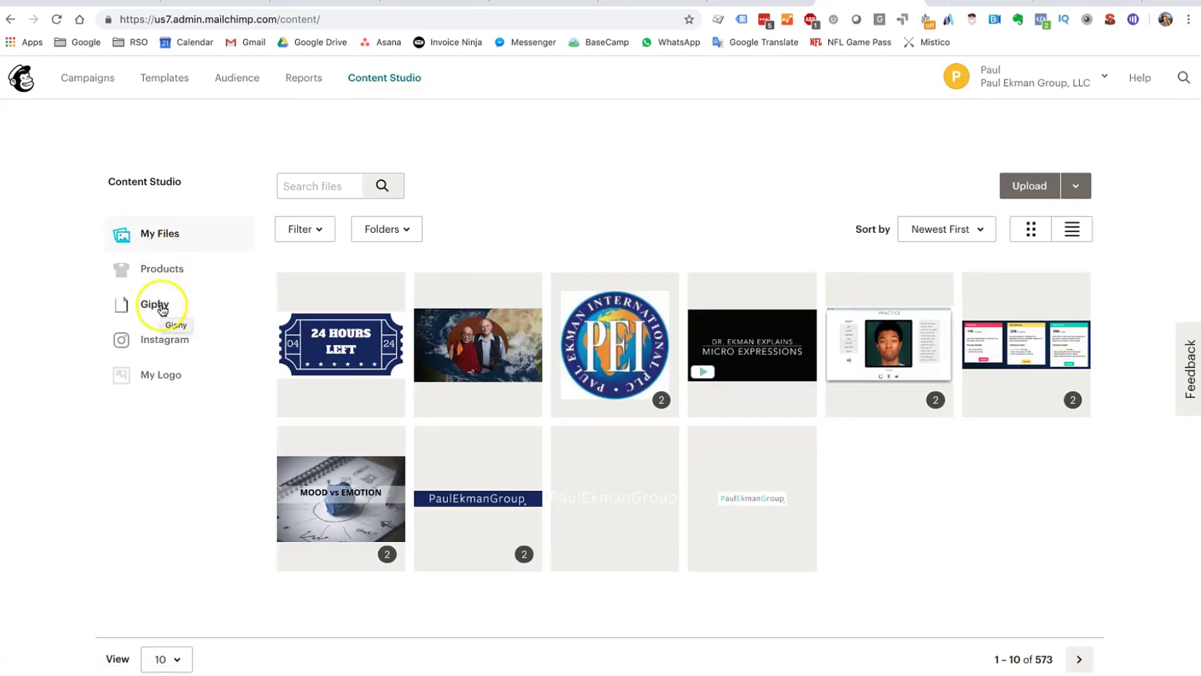
click(166, 342)
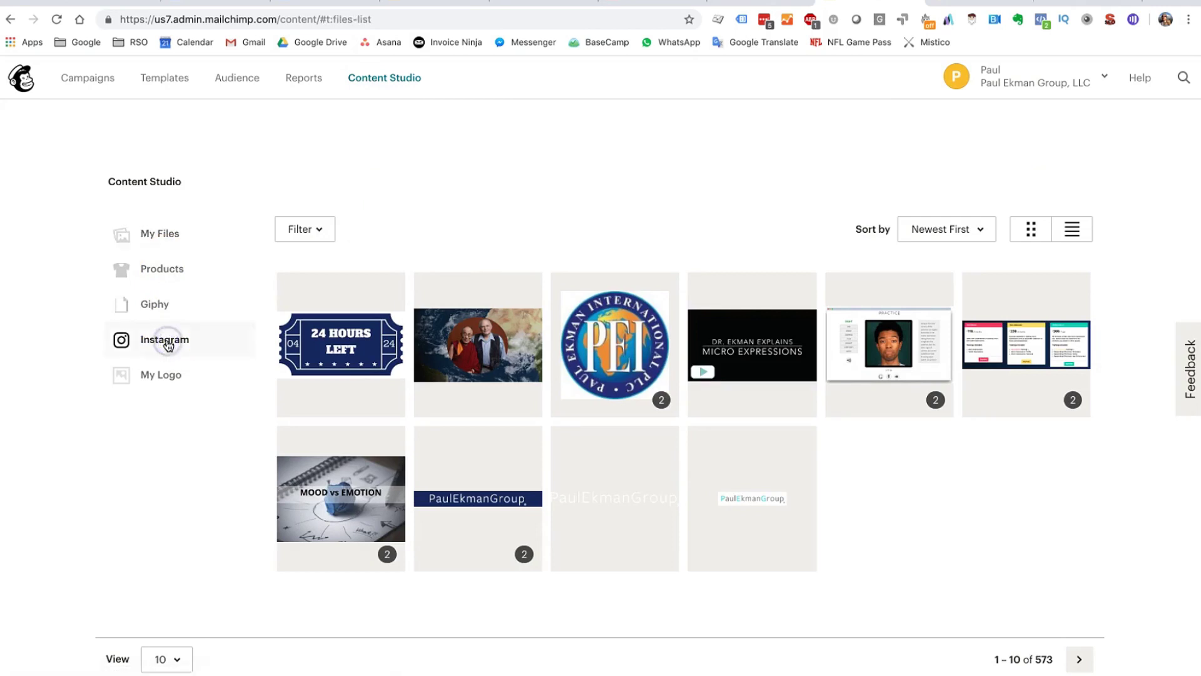
click(310, 81)
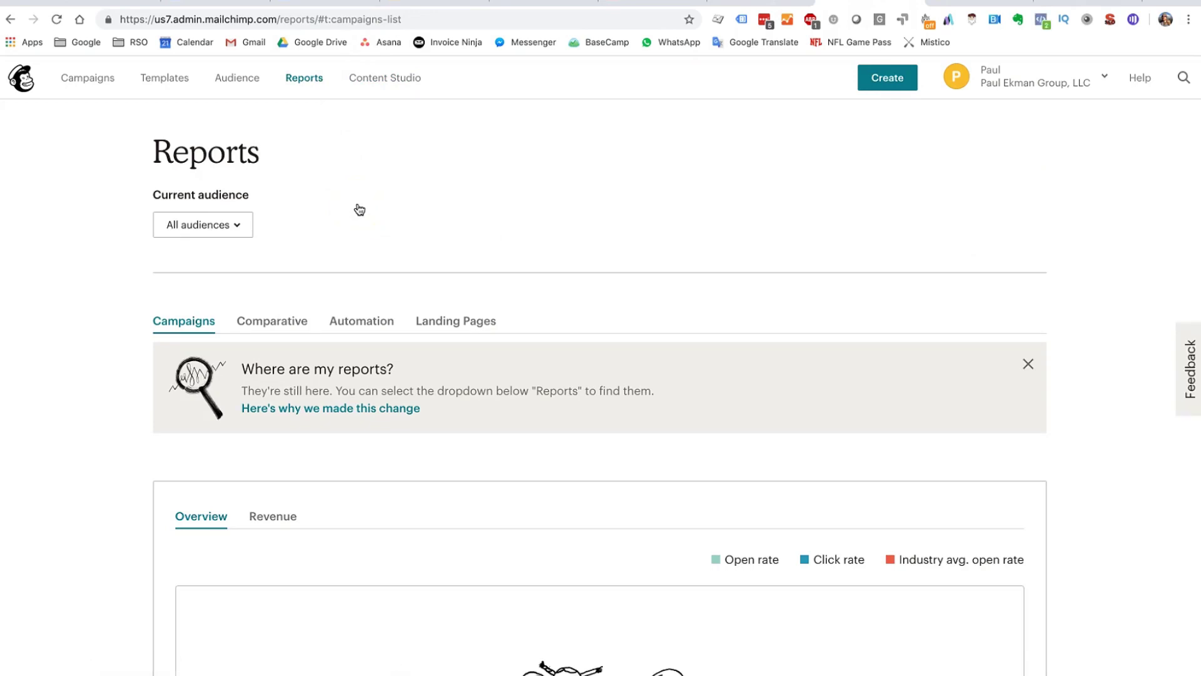
- Return to the campaigns list and start a new campaign to show the available campaign types
click(98, 81)
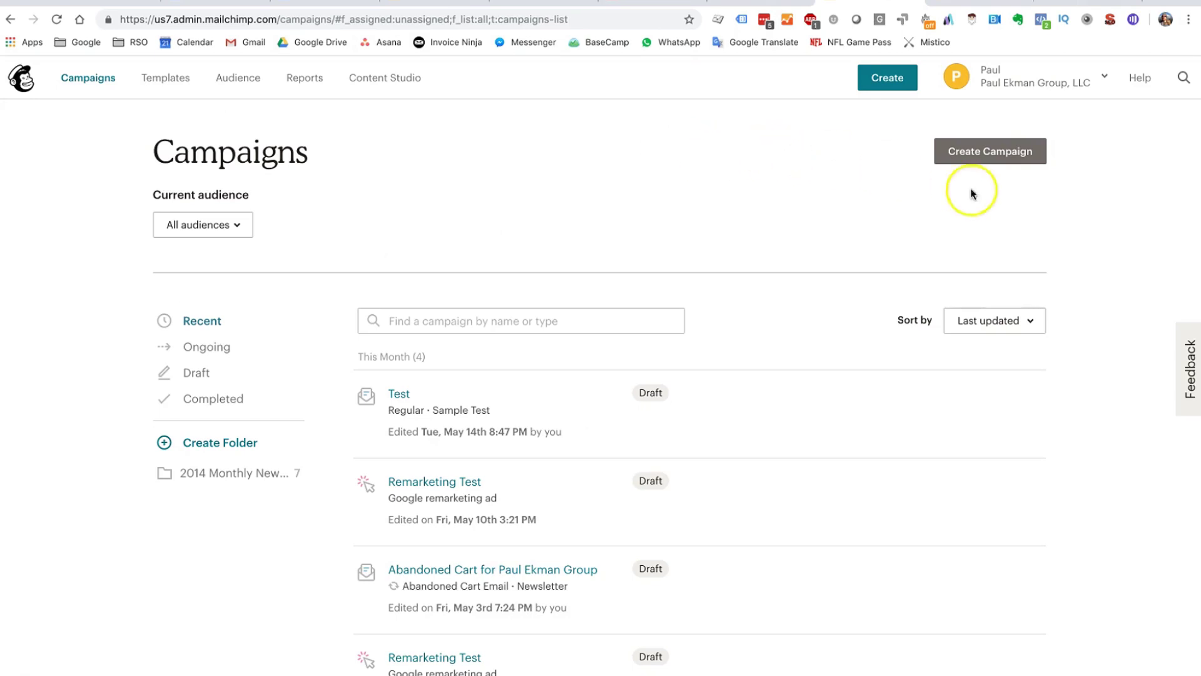
click(986, 152)
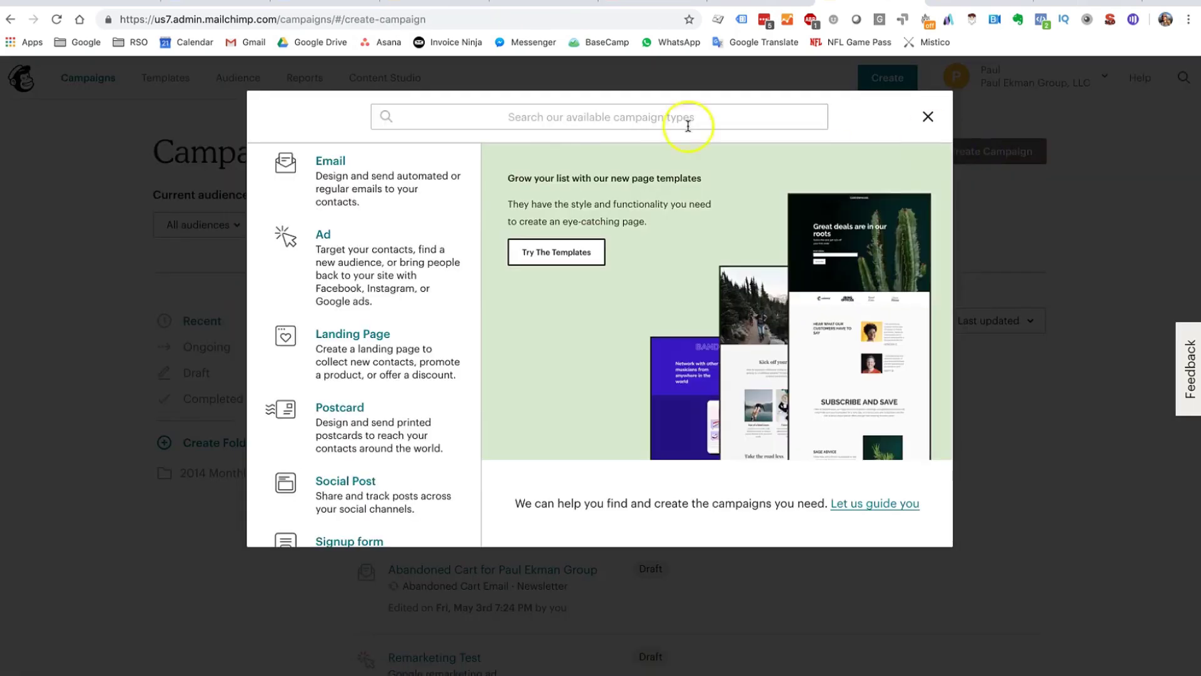